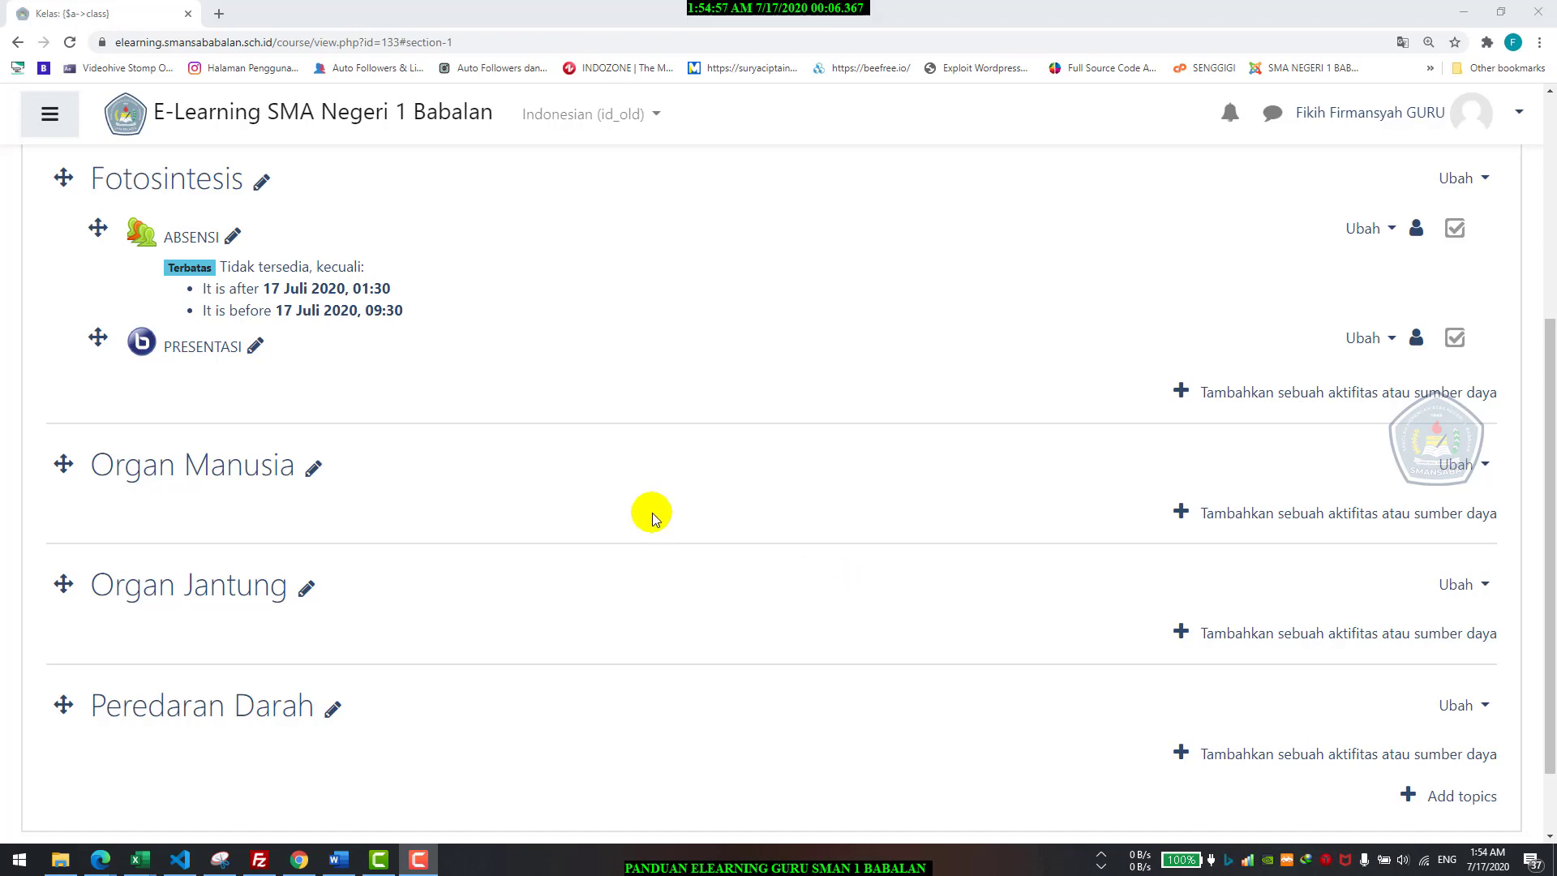
pyautogui.click(1490, 860)
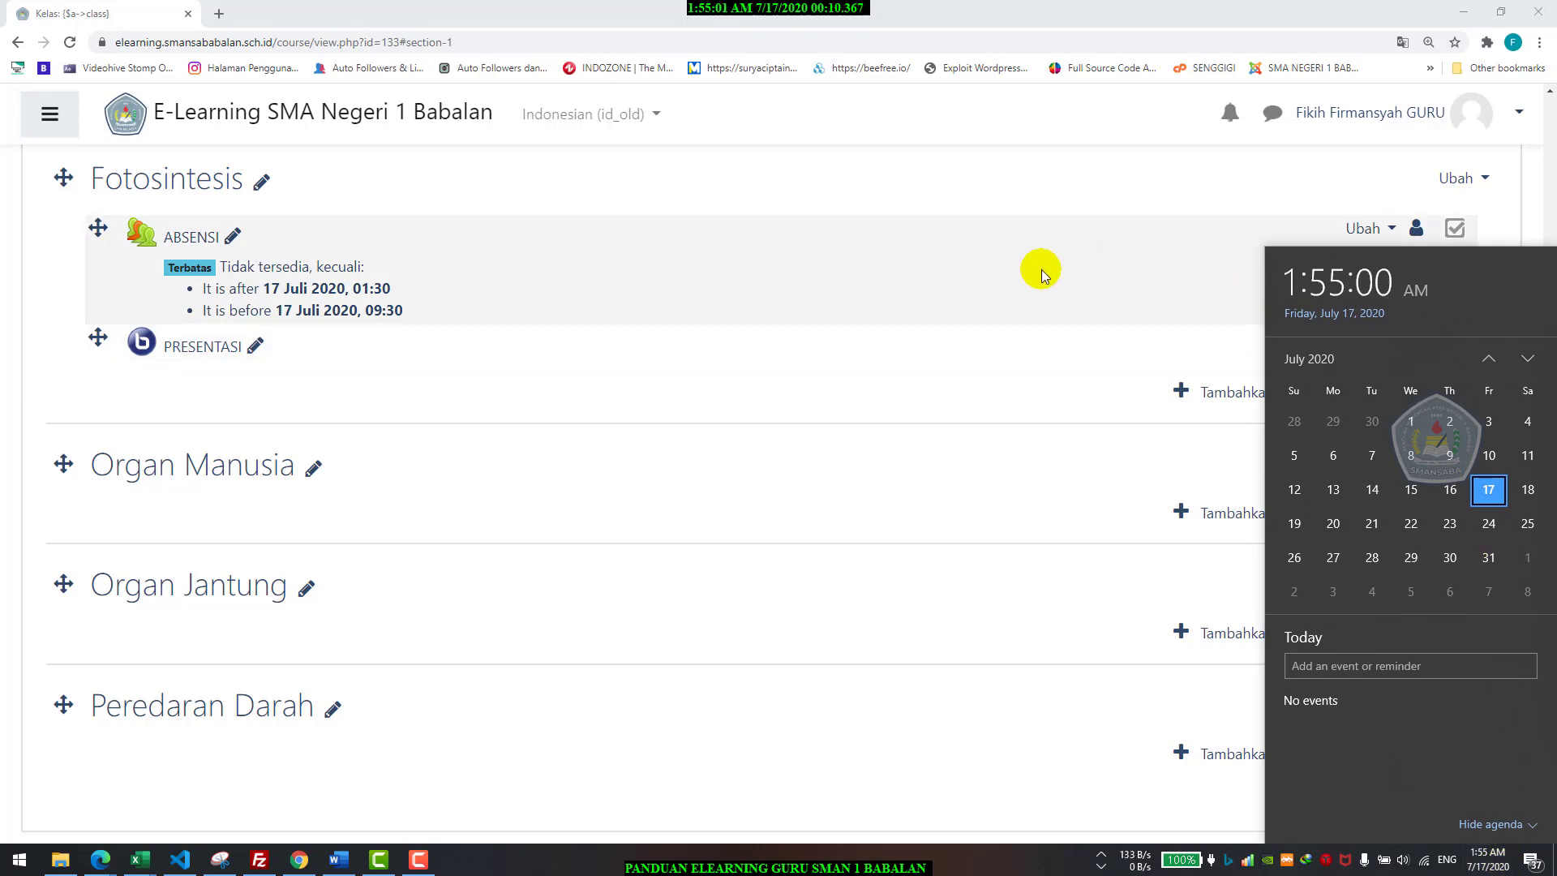
pyautogui.click(1042, 269)
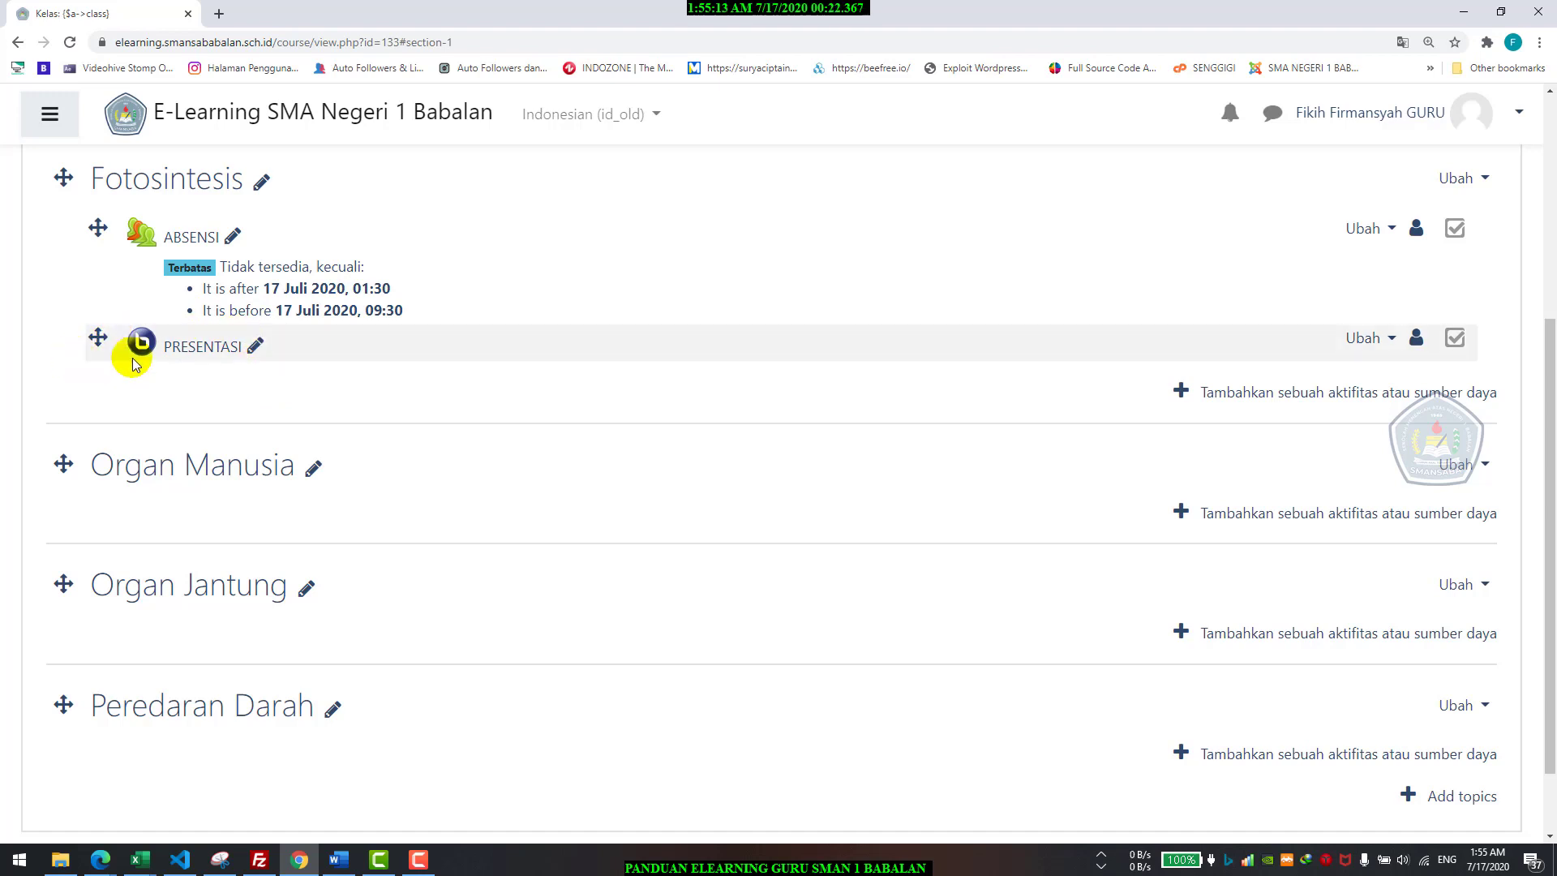
pyautogui.click(1201, 395)
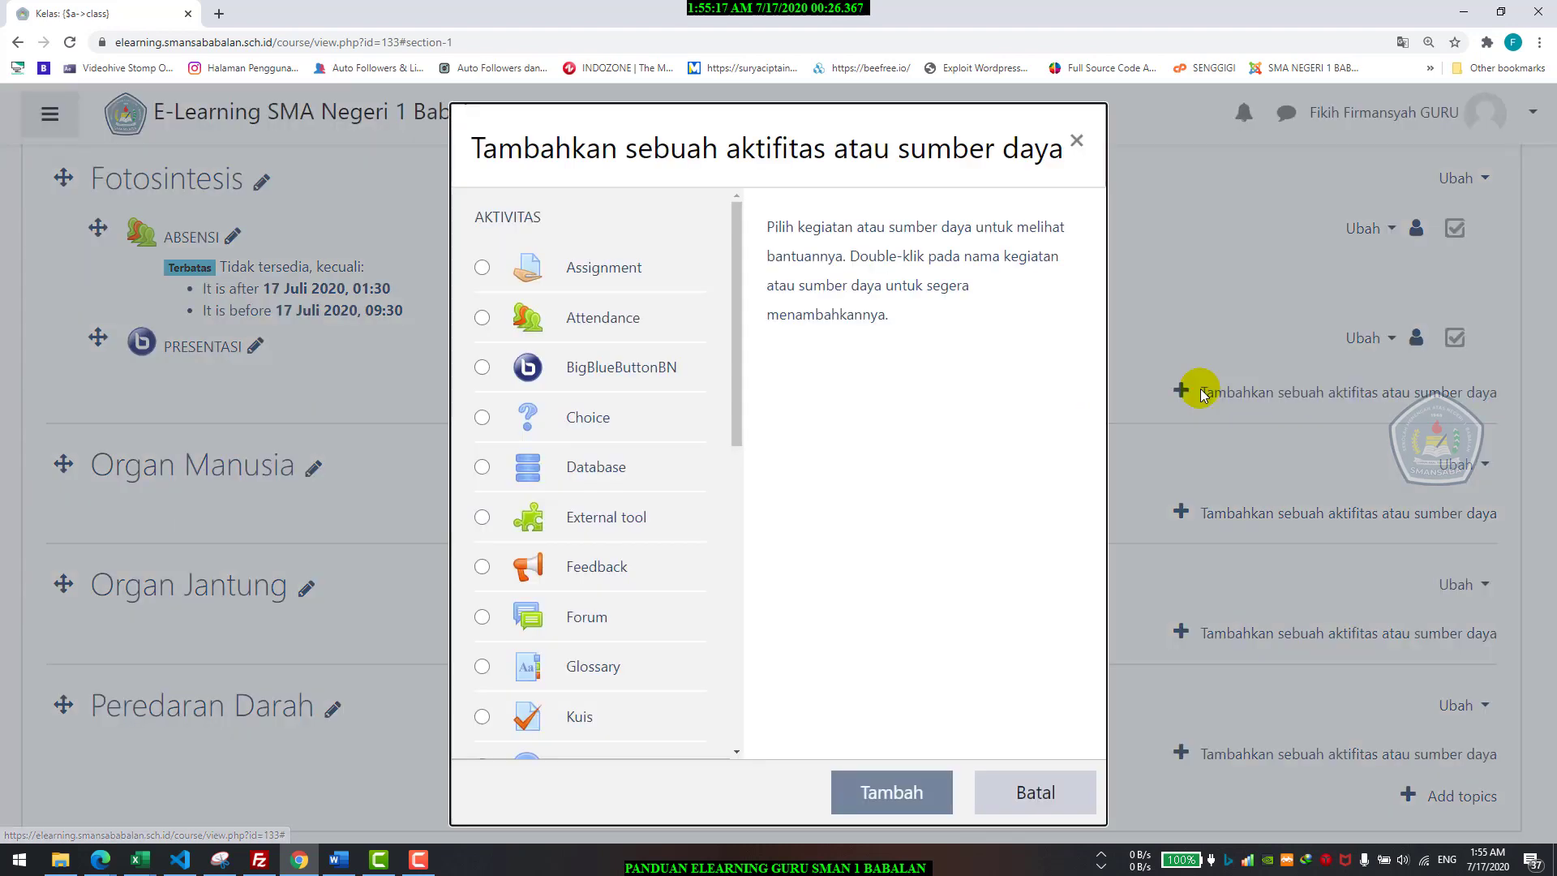
pyautogui.click(1075, 143)
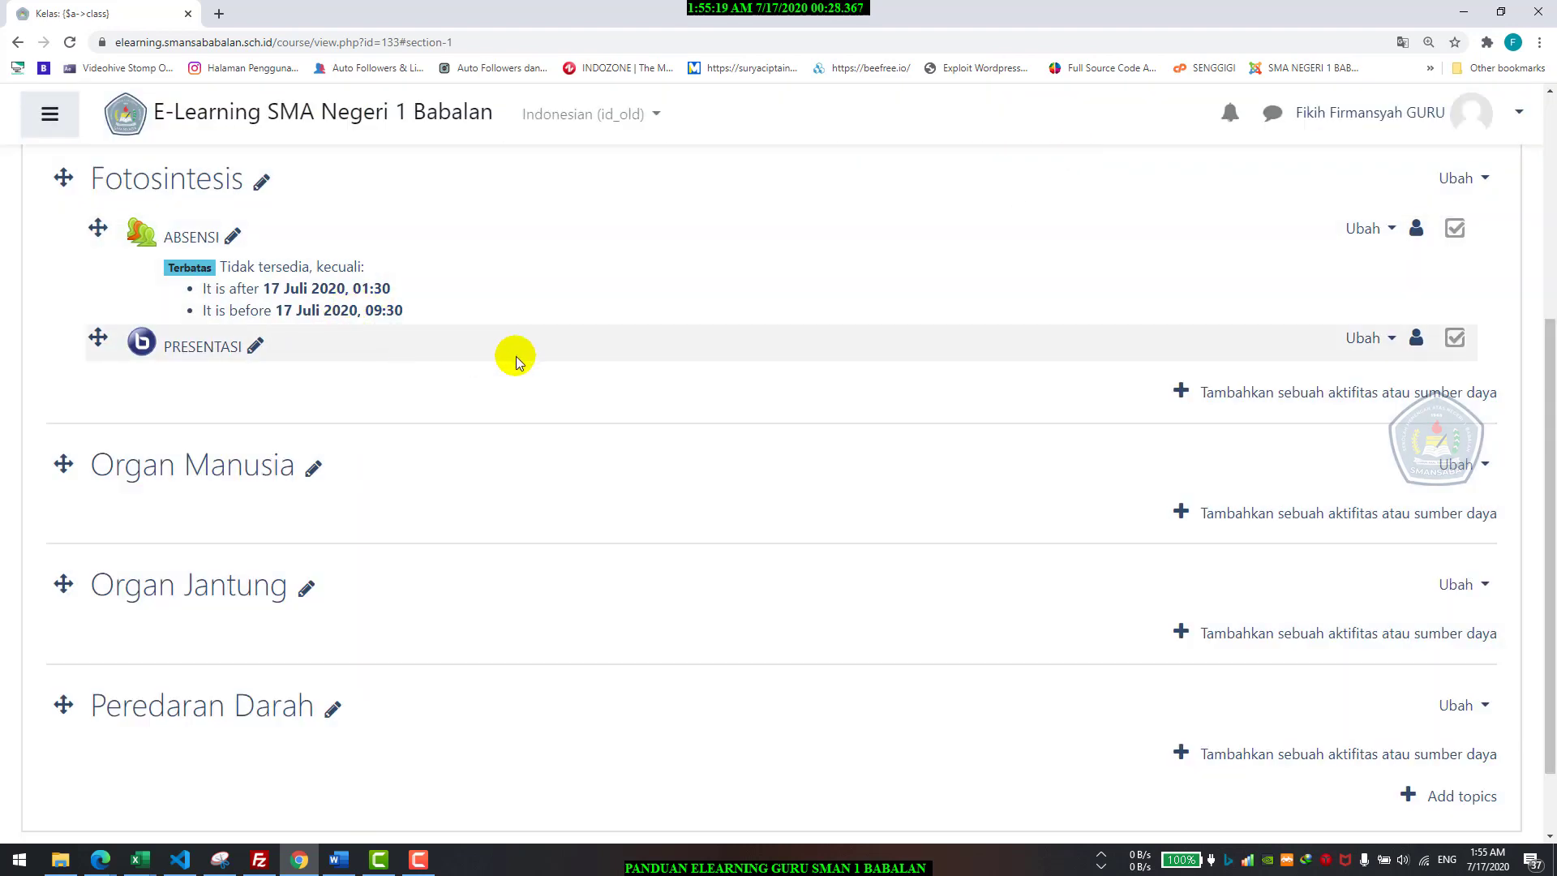
# - Add a new Assignment activity to the Fotosintesis topic
pyautogui.click(1316, 394)
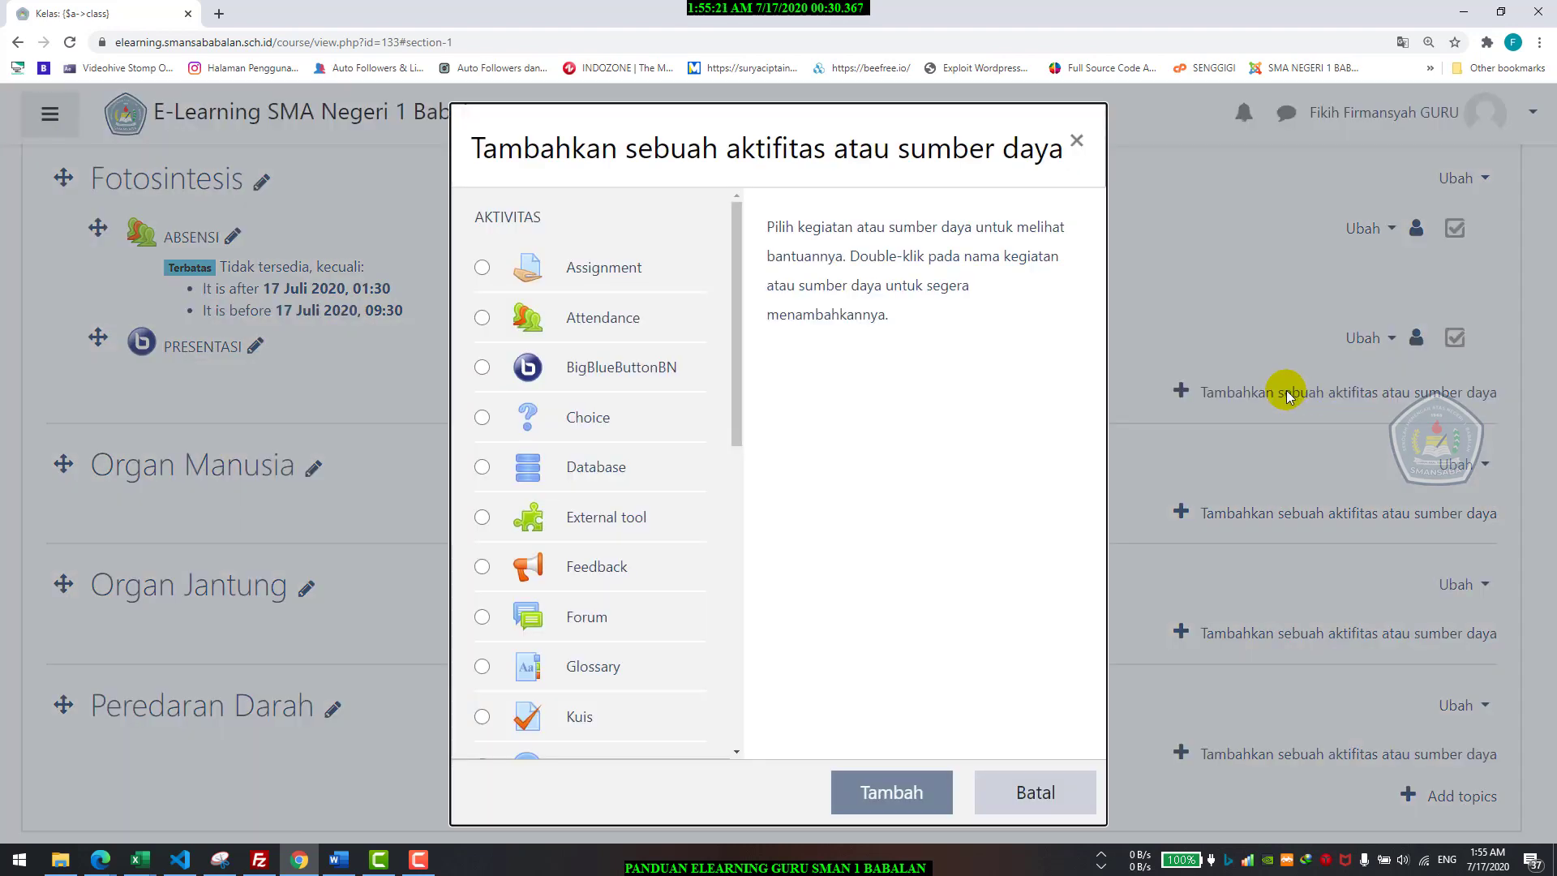
pyautogui.click(572, 276)
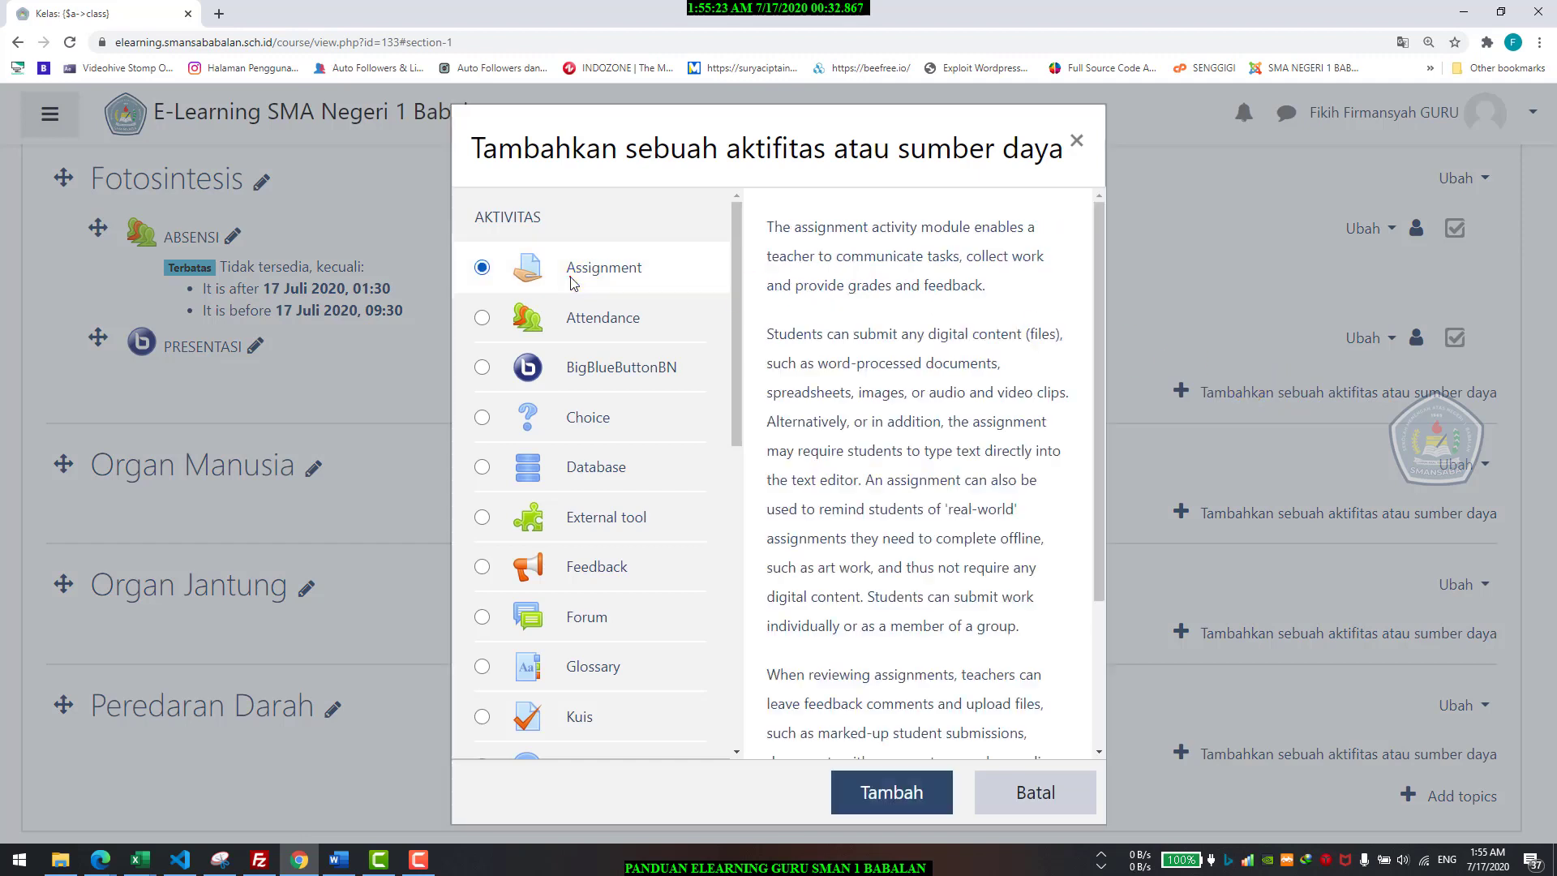
pyautogui.click(893, 779)
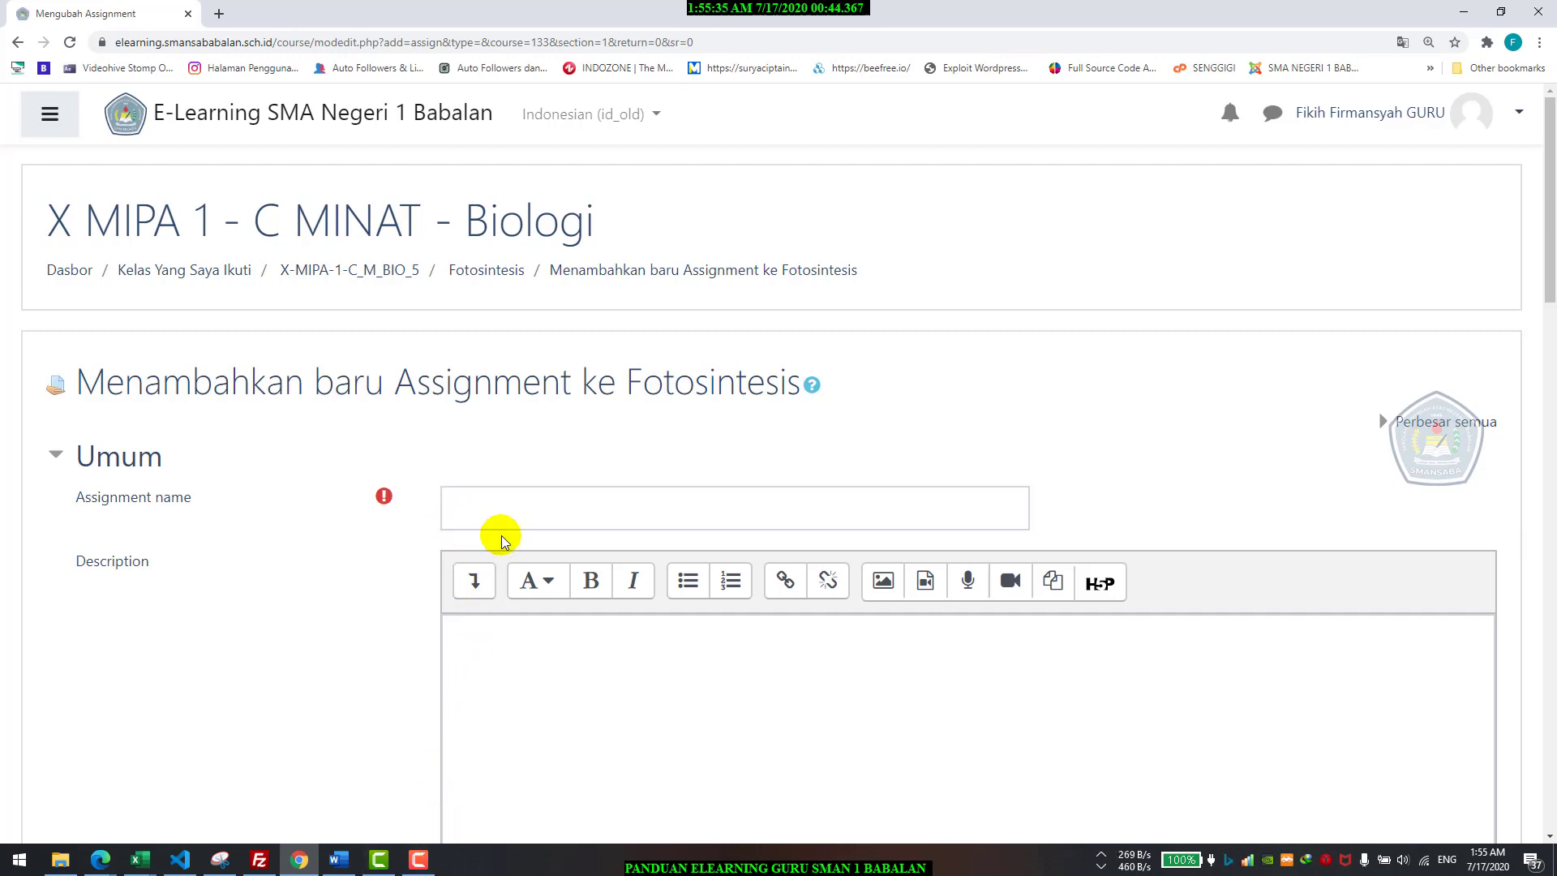
# - Enter TUGAS as the assignment name
pyautogui.scroll(-2, 502, 540)
pyautogui.click(499, 374)
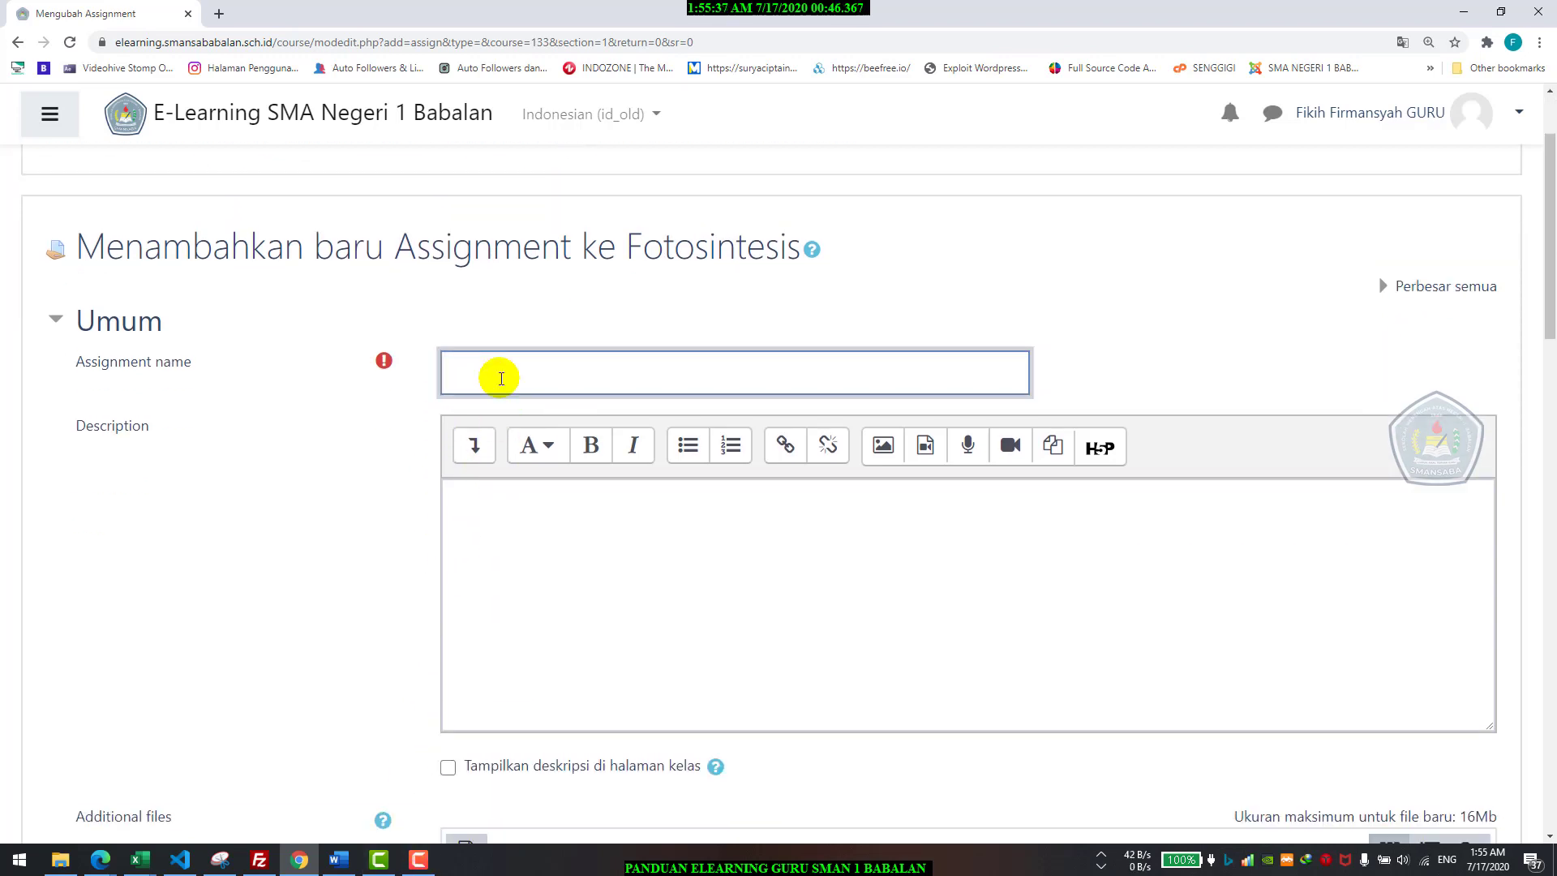
pyautogui.write('TUGAS')
# - Try PR and KERJA KELOMPOK as alternative names for the assignment
pyautogui.doubleClick(501, 376)
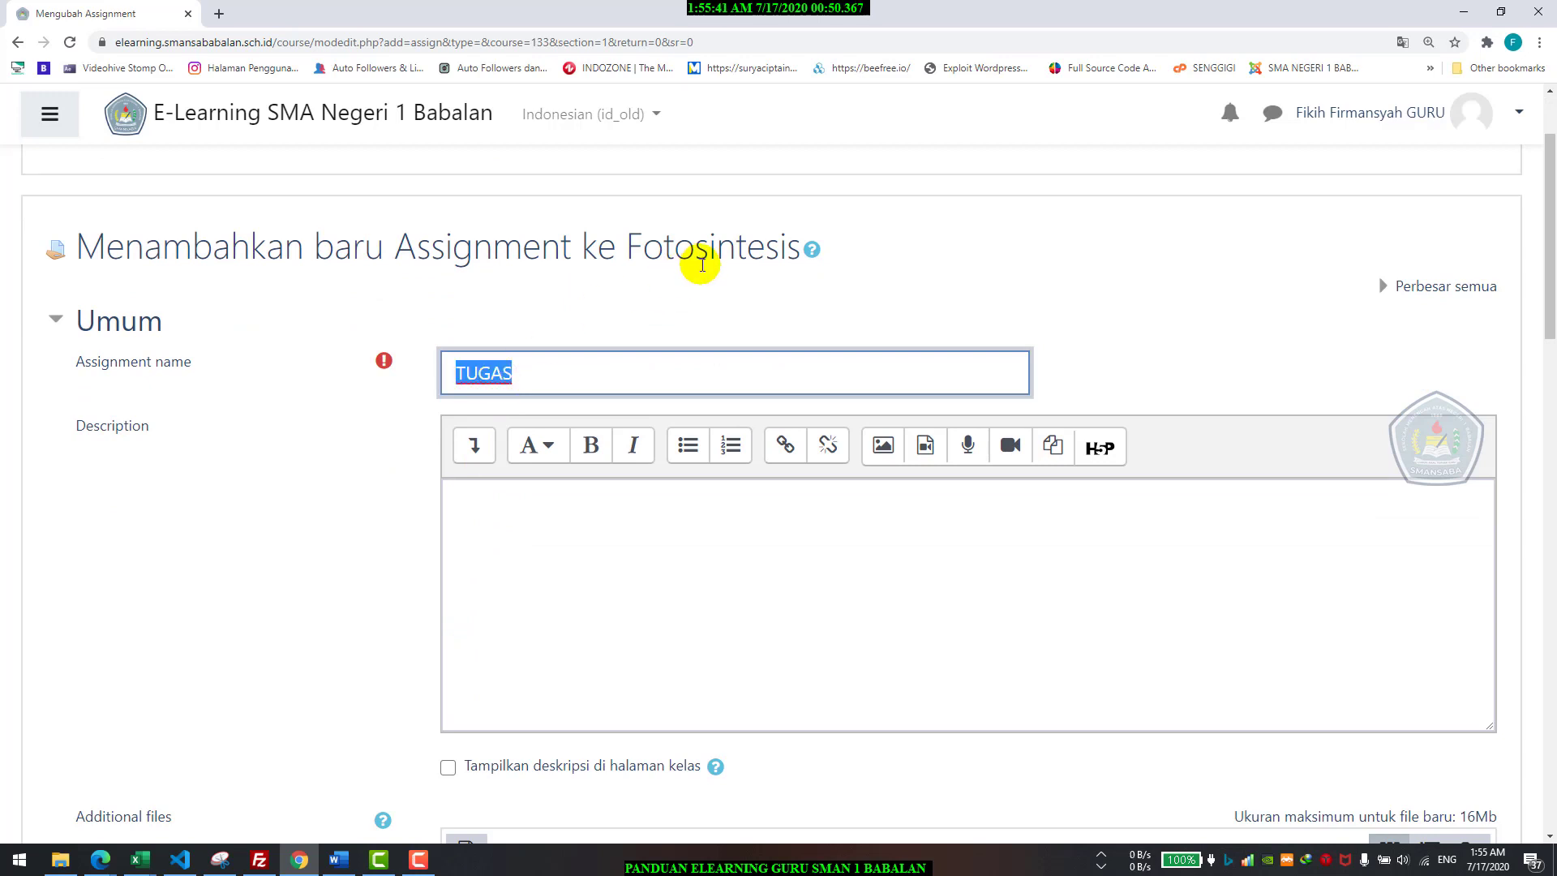
pyautogui.write('PR')
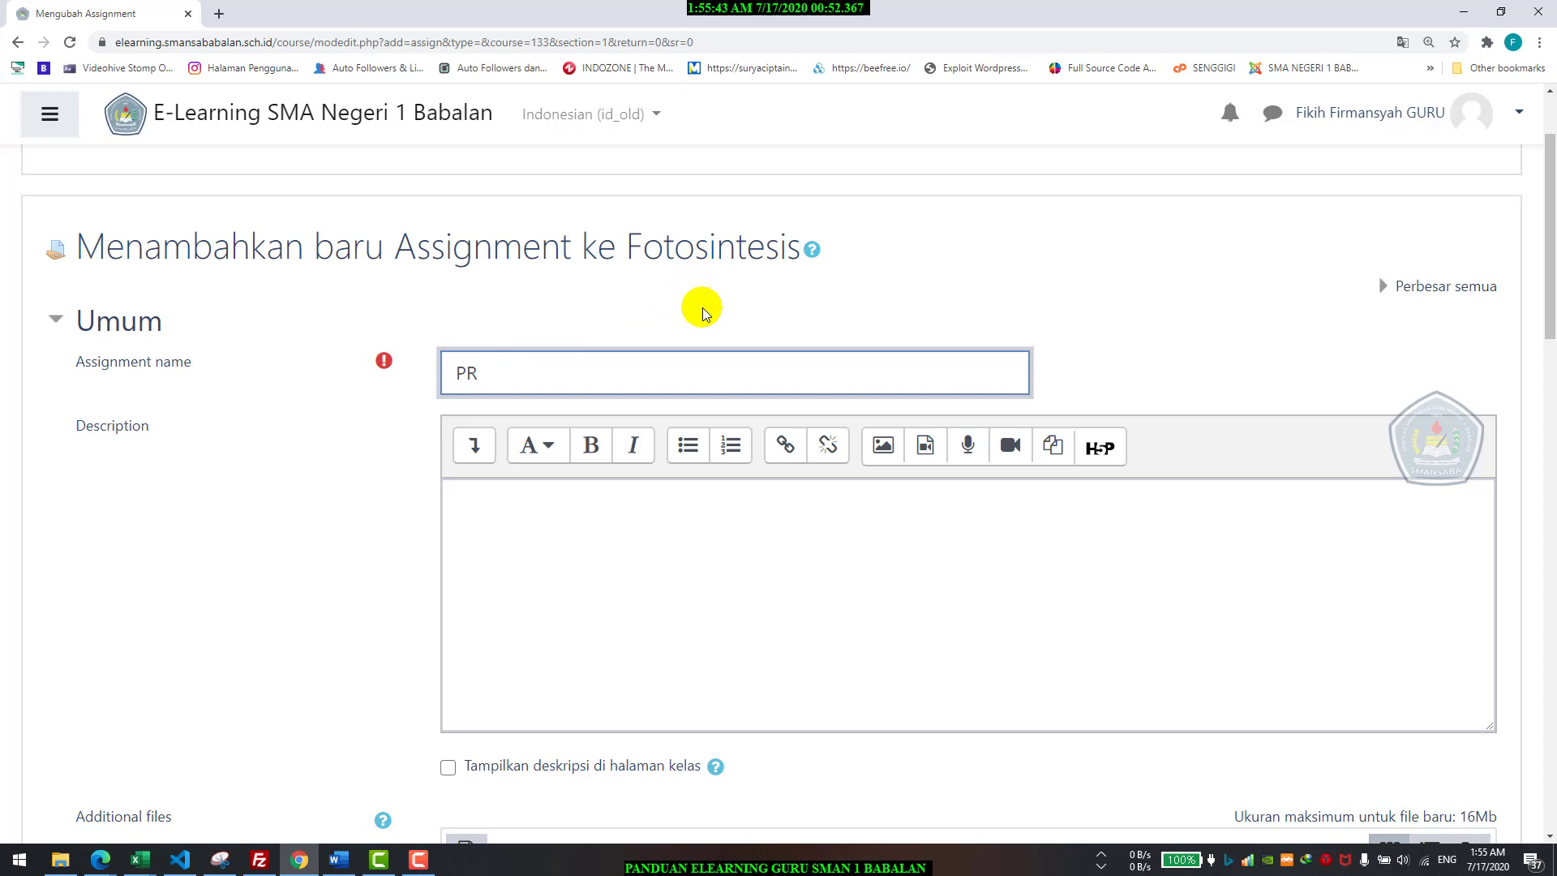
pyautogui.hotkey('ctrl', 'a')
pyautogui.write('KERJA KELOMPOK')
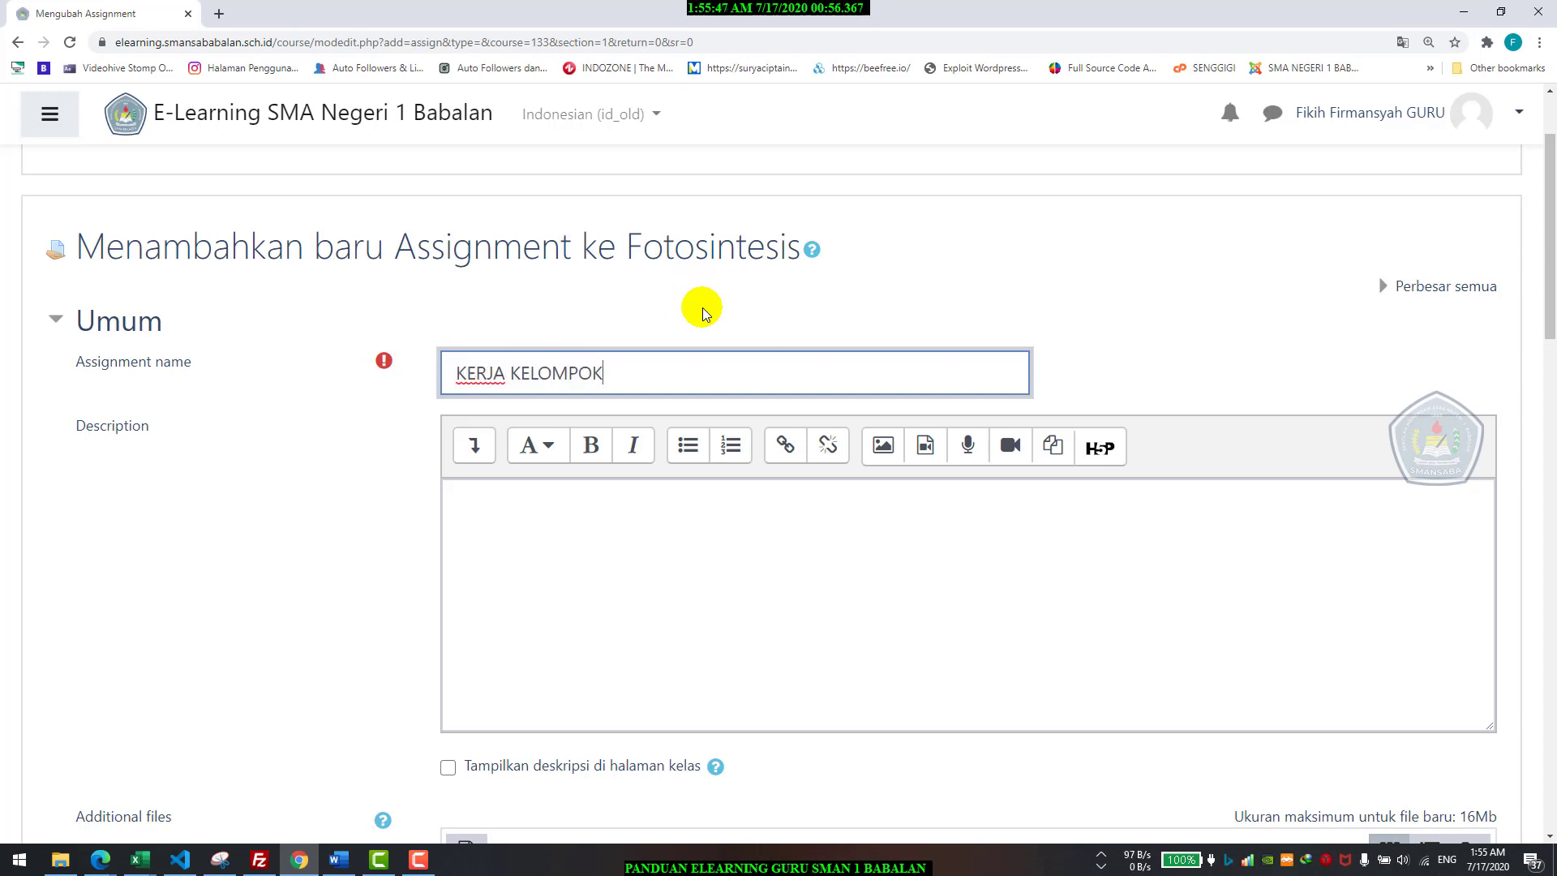
# - Try TUGAS KELOMPOK and PR as further names for the assignment
pyautogui.hotkey('ctrl', 'a')
pyautogui.press('Home')
pyautogui.press('Delete')
pyautogui.press('Delete')
pyautogui.press('Delete')
pyautogui.press('Delete')
pyautogui.press('Delete')
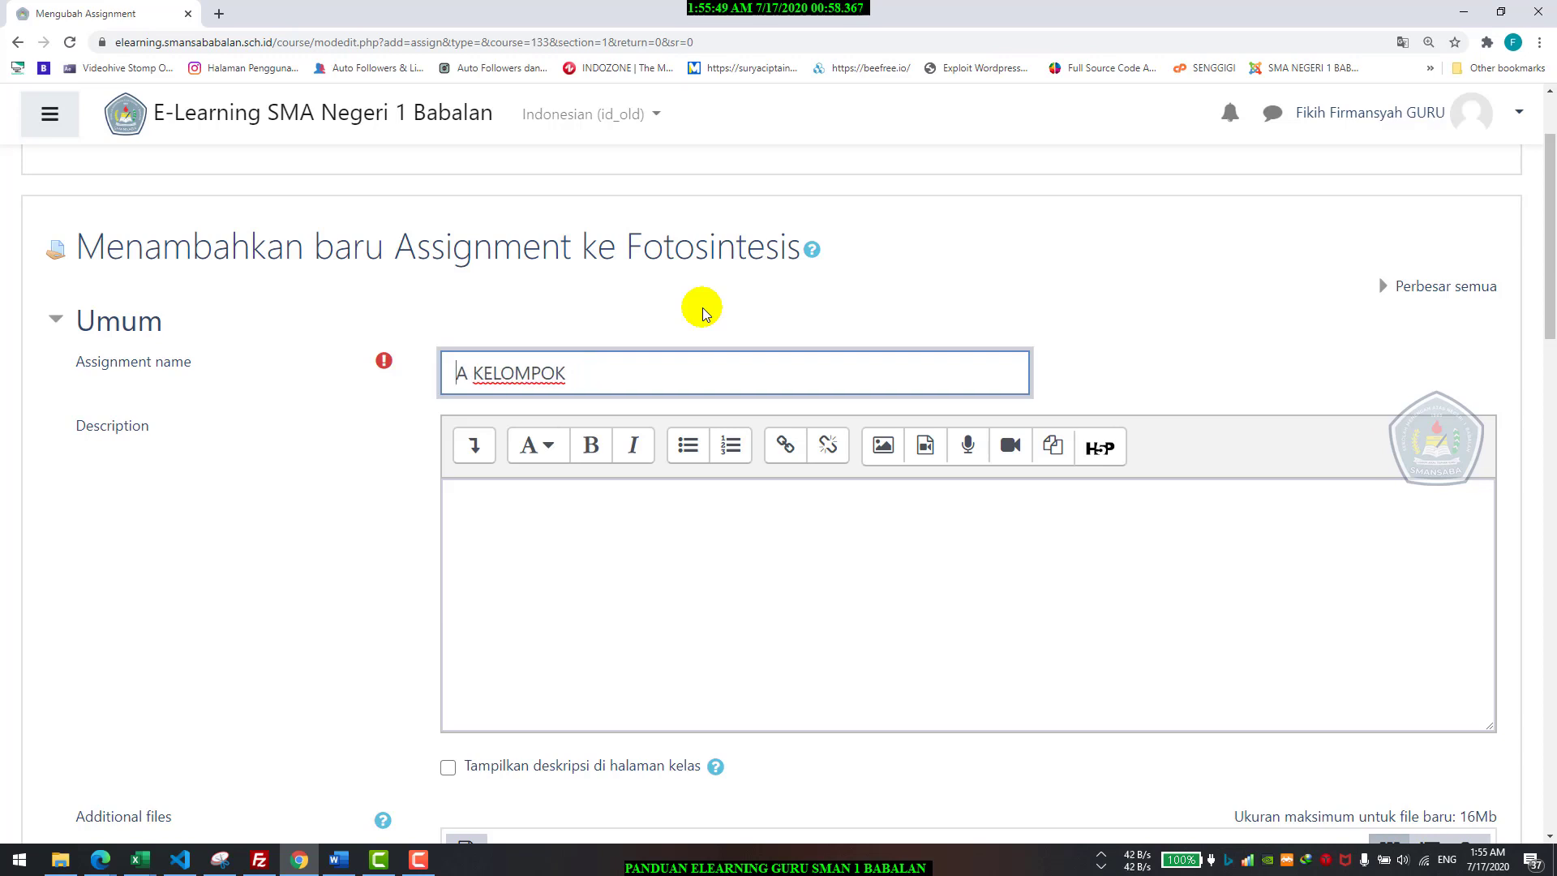
pyautogui.write('TUGAS')
pyautogui.hotkey('ctrl', 'a')
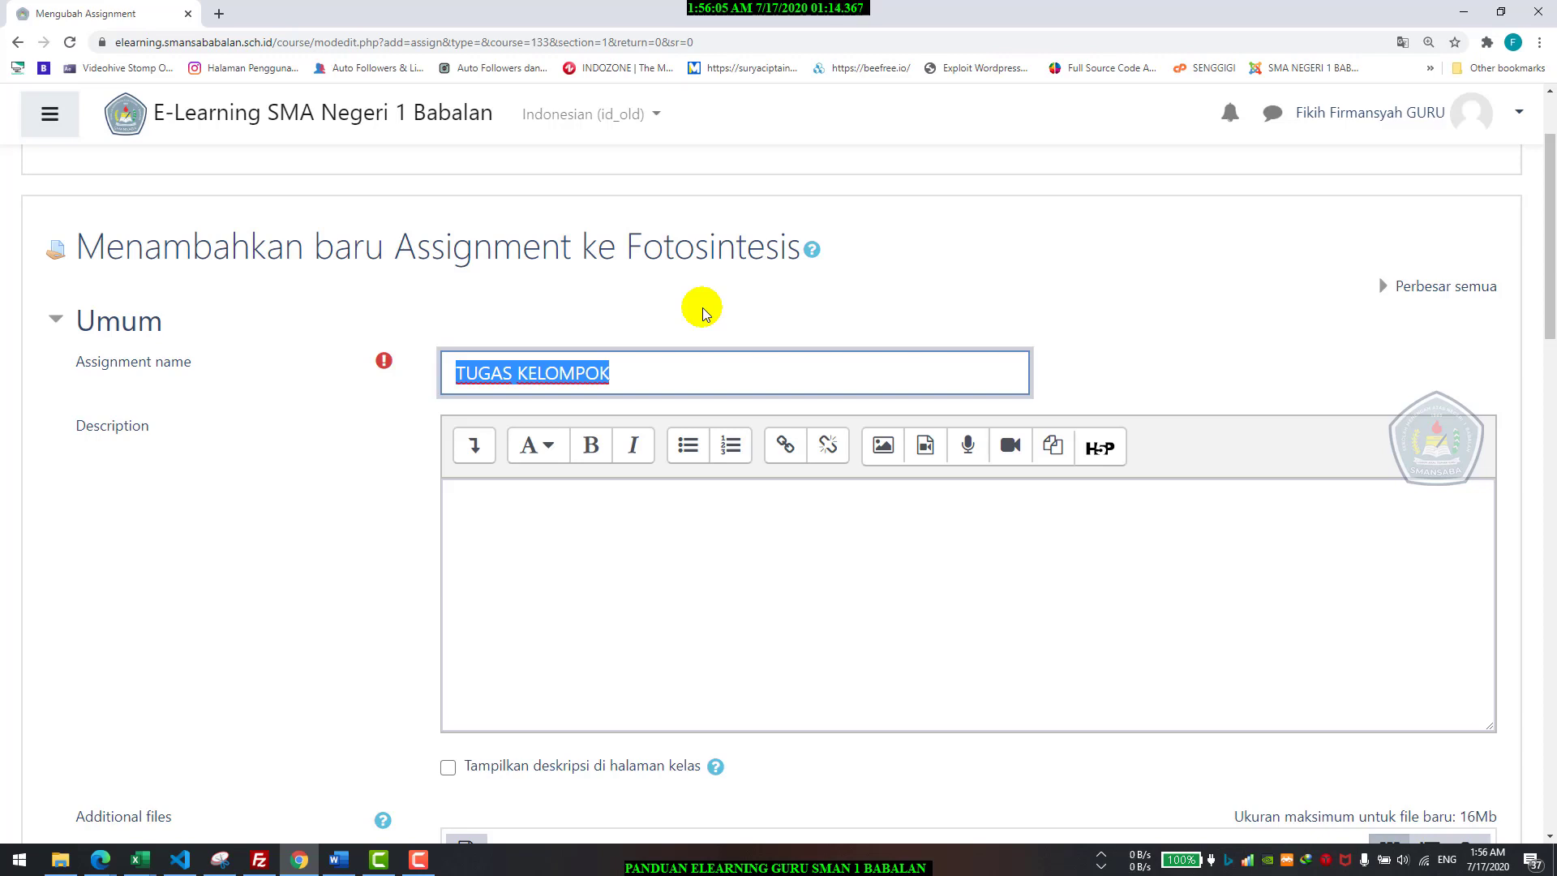
pyautogui.write('PR')
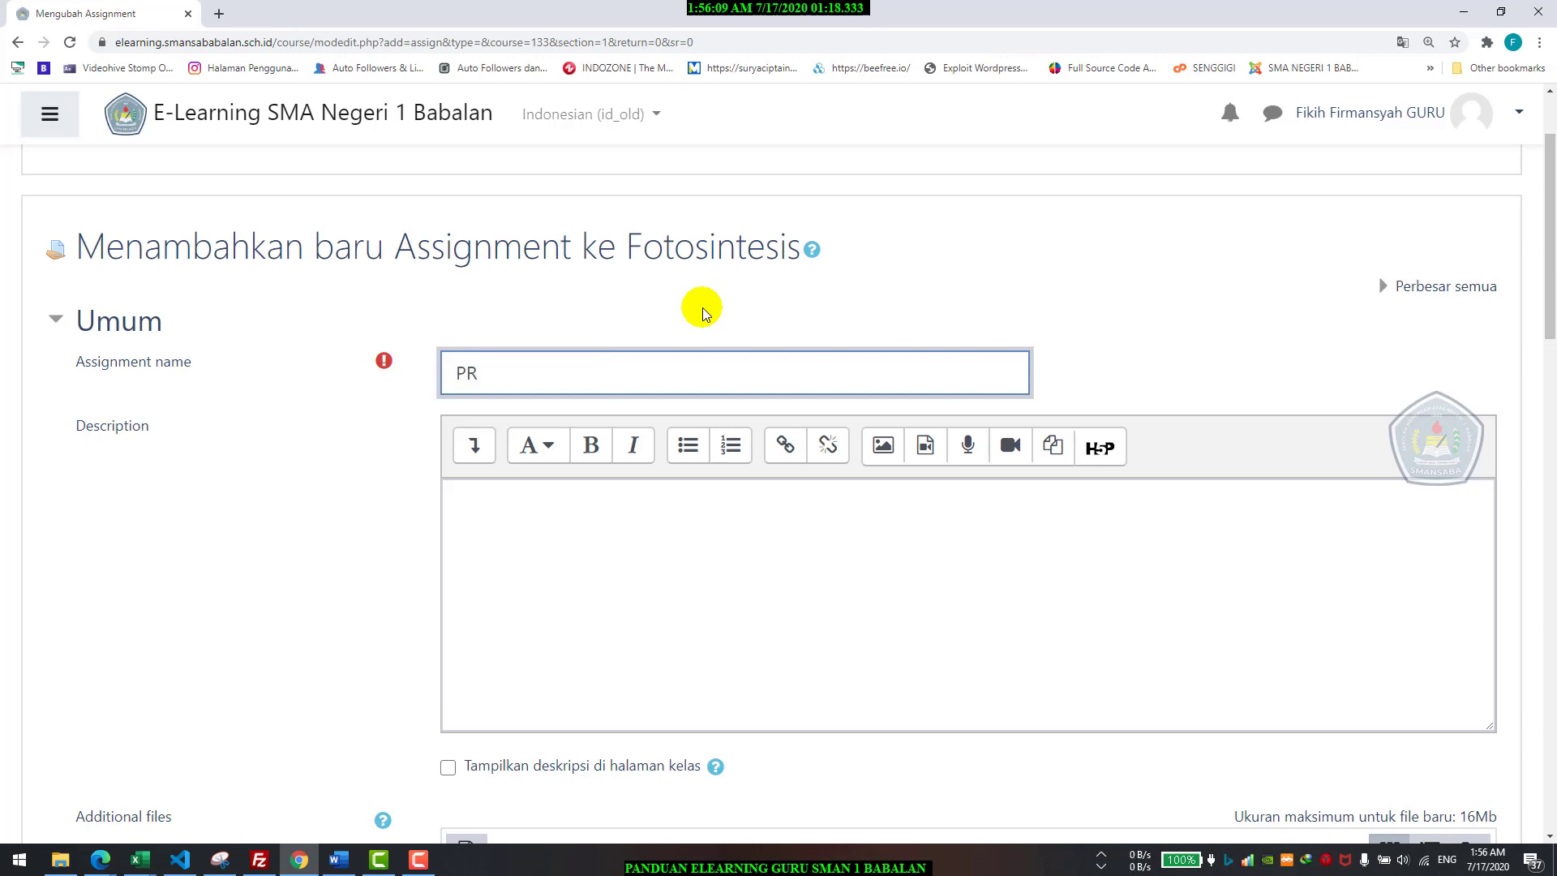
# - Replace the whole assignment name with TUGAS
pyautogui.hotkey('ctrl', 'a')
pyautogui.write('TGUAS')
pyautogui.press('BackSpace')
pyautogui.press('BackSpace')
pyautogui.press('BackSpace')
pyautogui.press('BackSpace')
pyautogui.press('BackSpace')
pyautogui.write('US')
pyautogui.write('GAS')
# - Write "Gambarkan Alur Fotosintesis" as the assignment's description
pyautogui.press('Tab')
pyautogui.press('Tab')
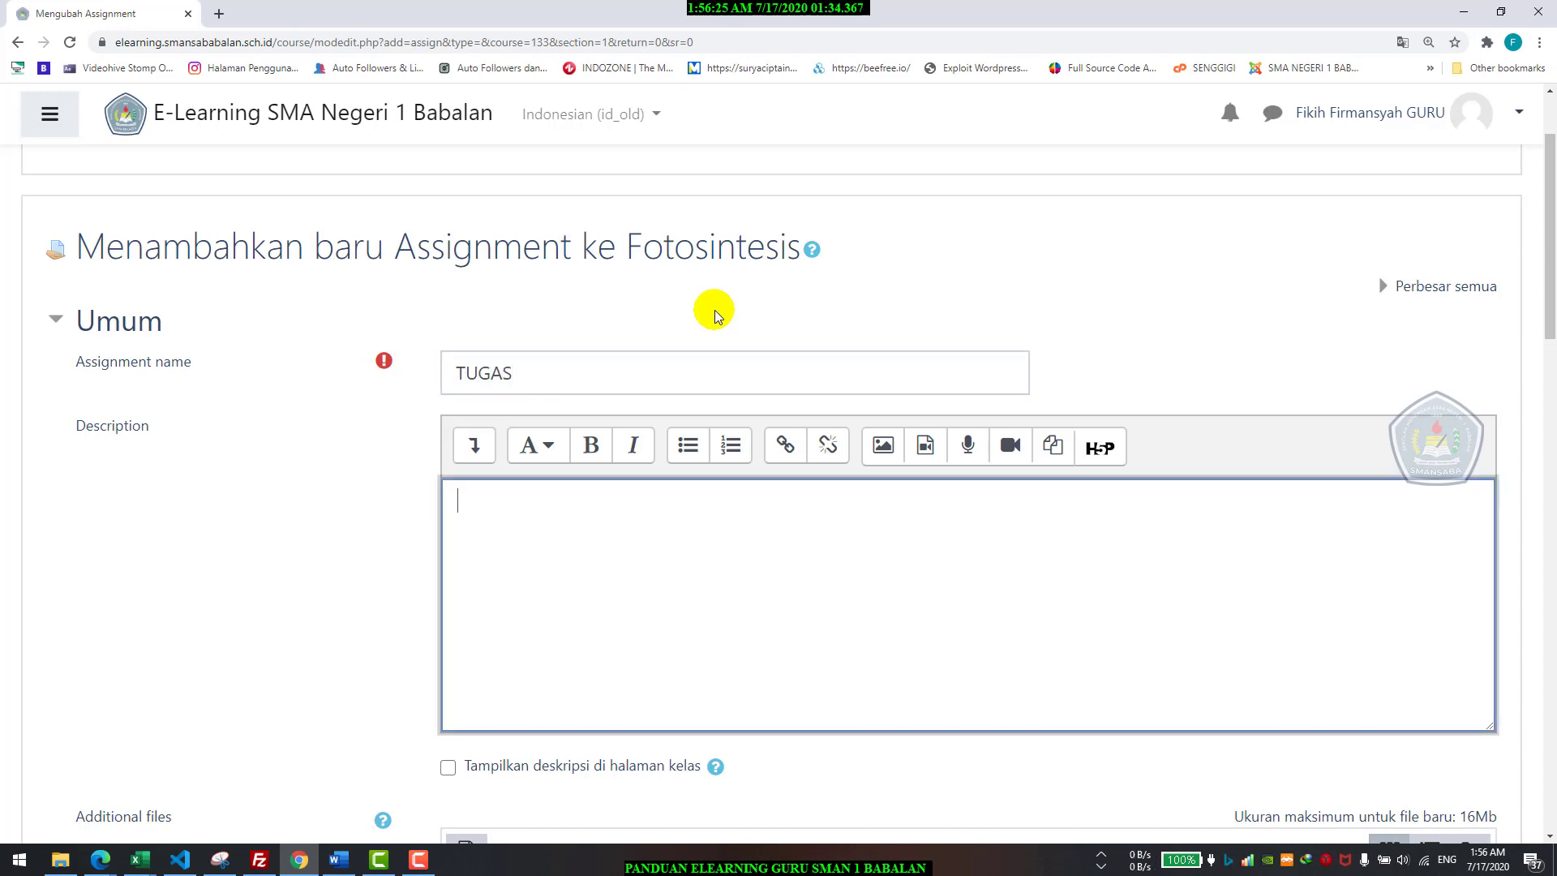
pyautogui.scroll(-4, 619, 592)
pyautogui.scroll(2, 420, 254)
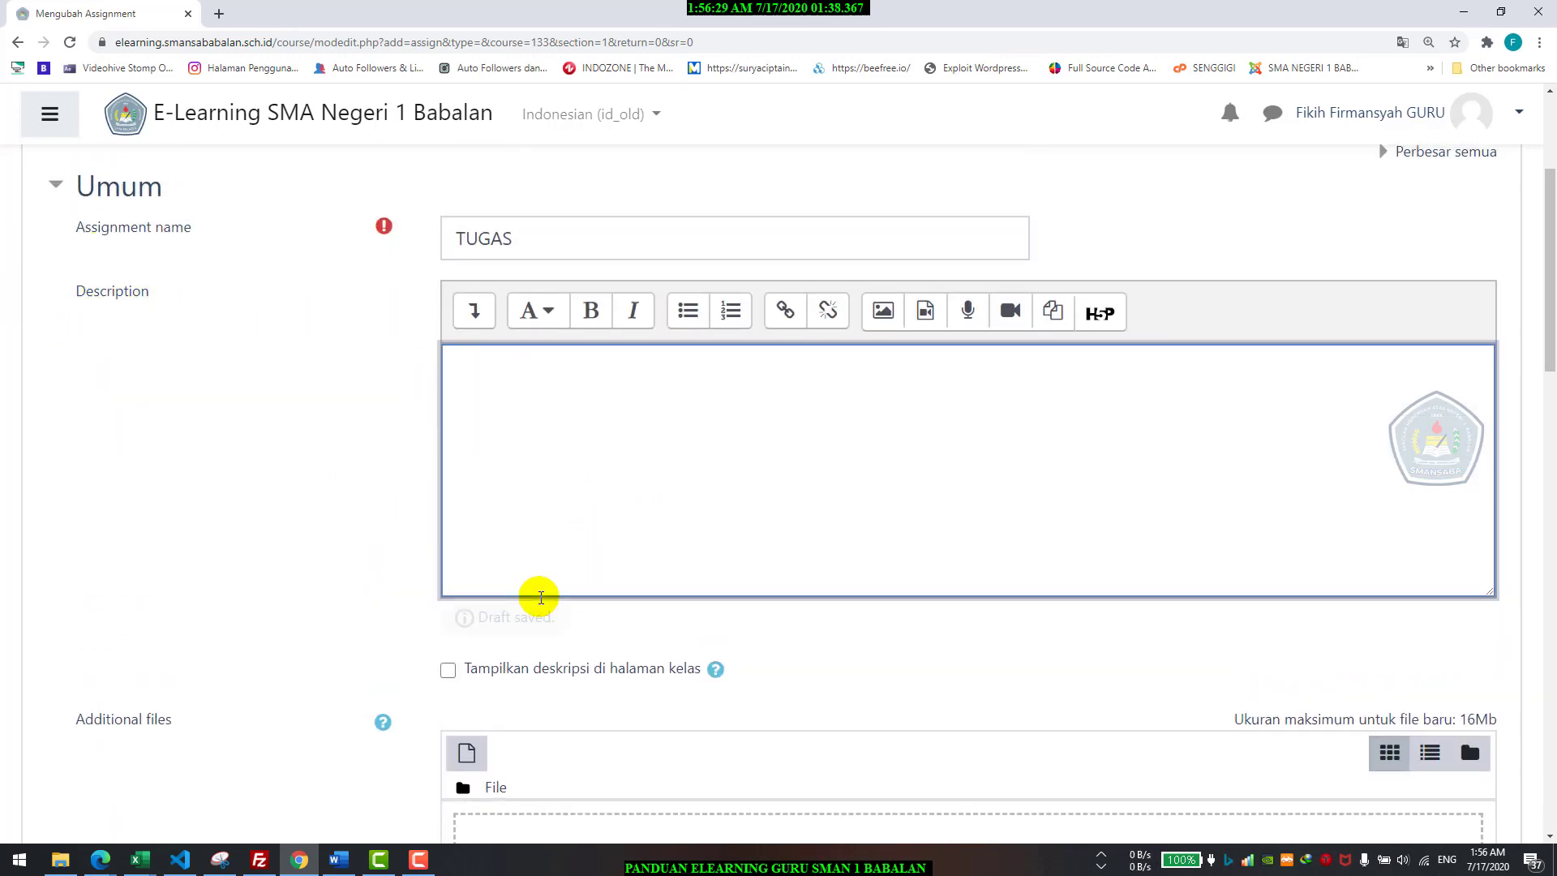
pyautogui.click(388, 585)
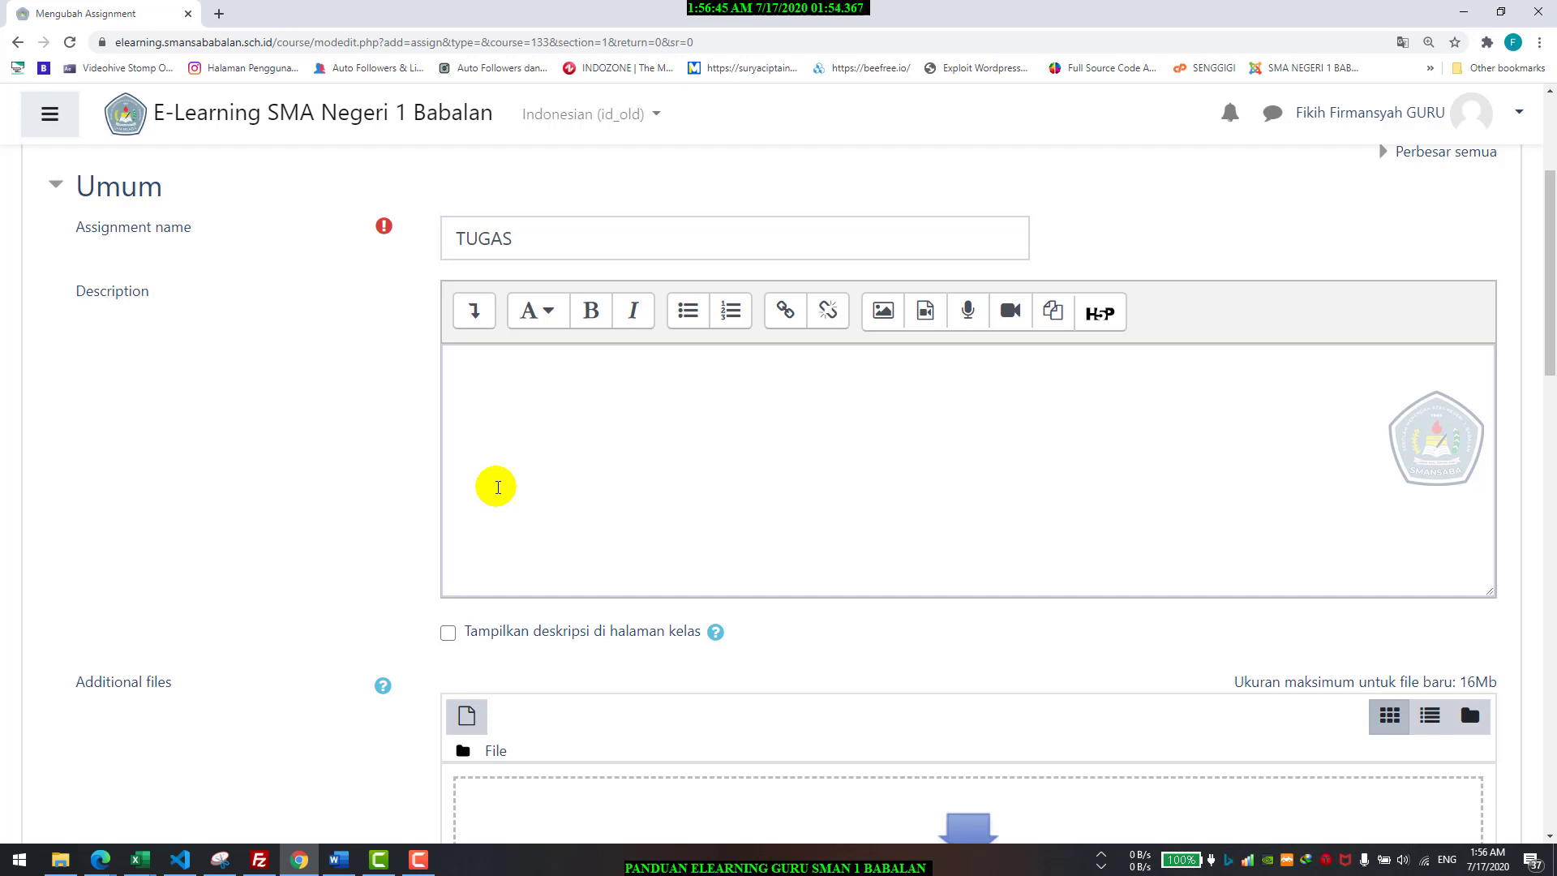
pyautogui.click(498, 486)
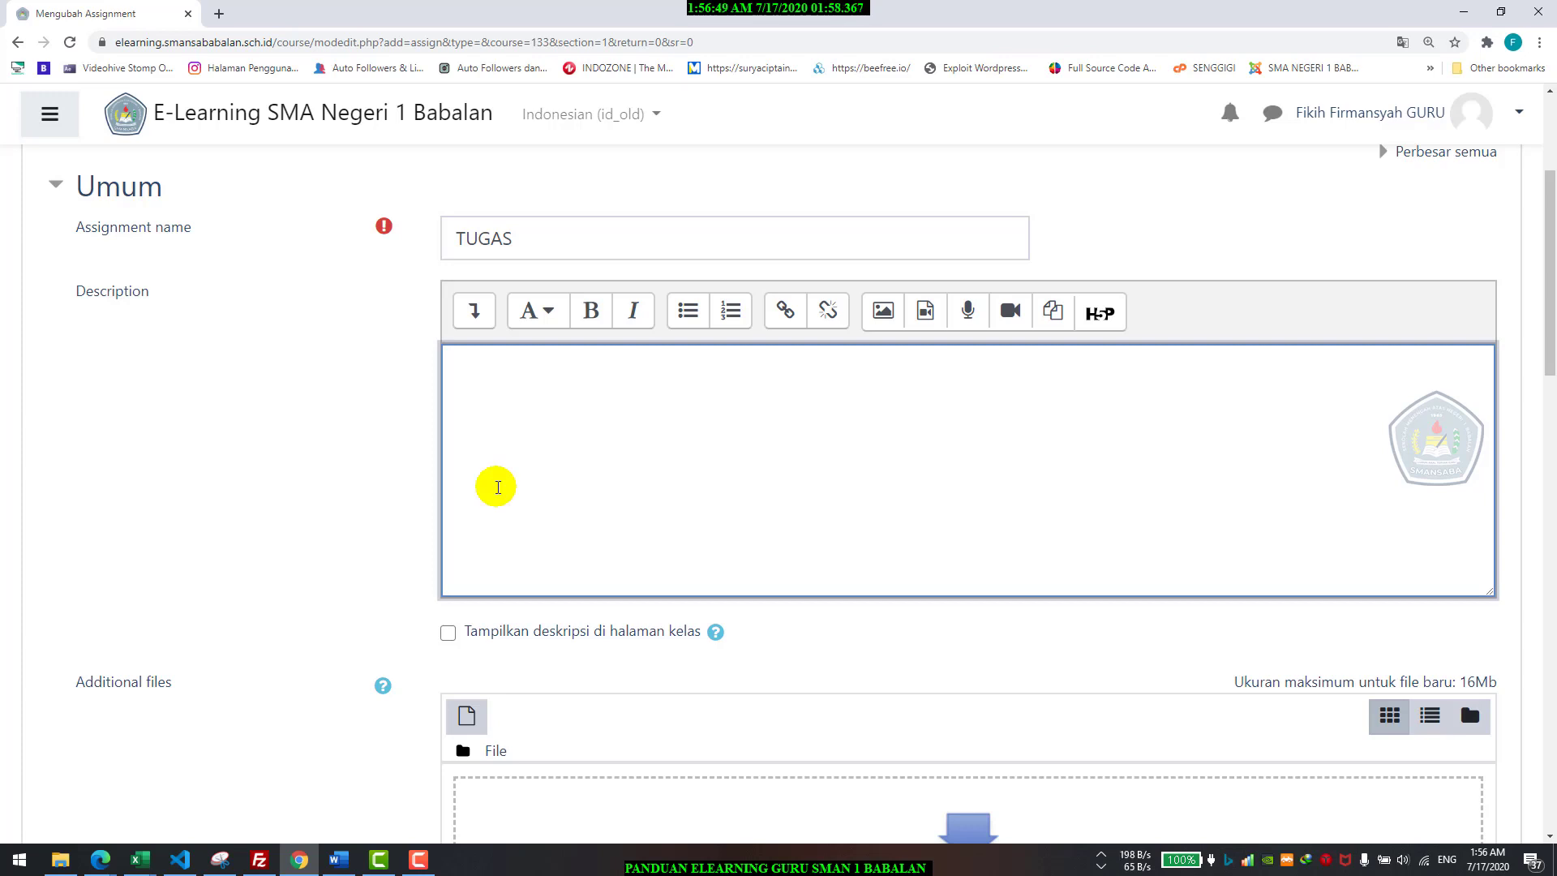
pyautogui.write('Gambarkan Al')
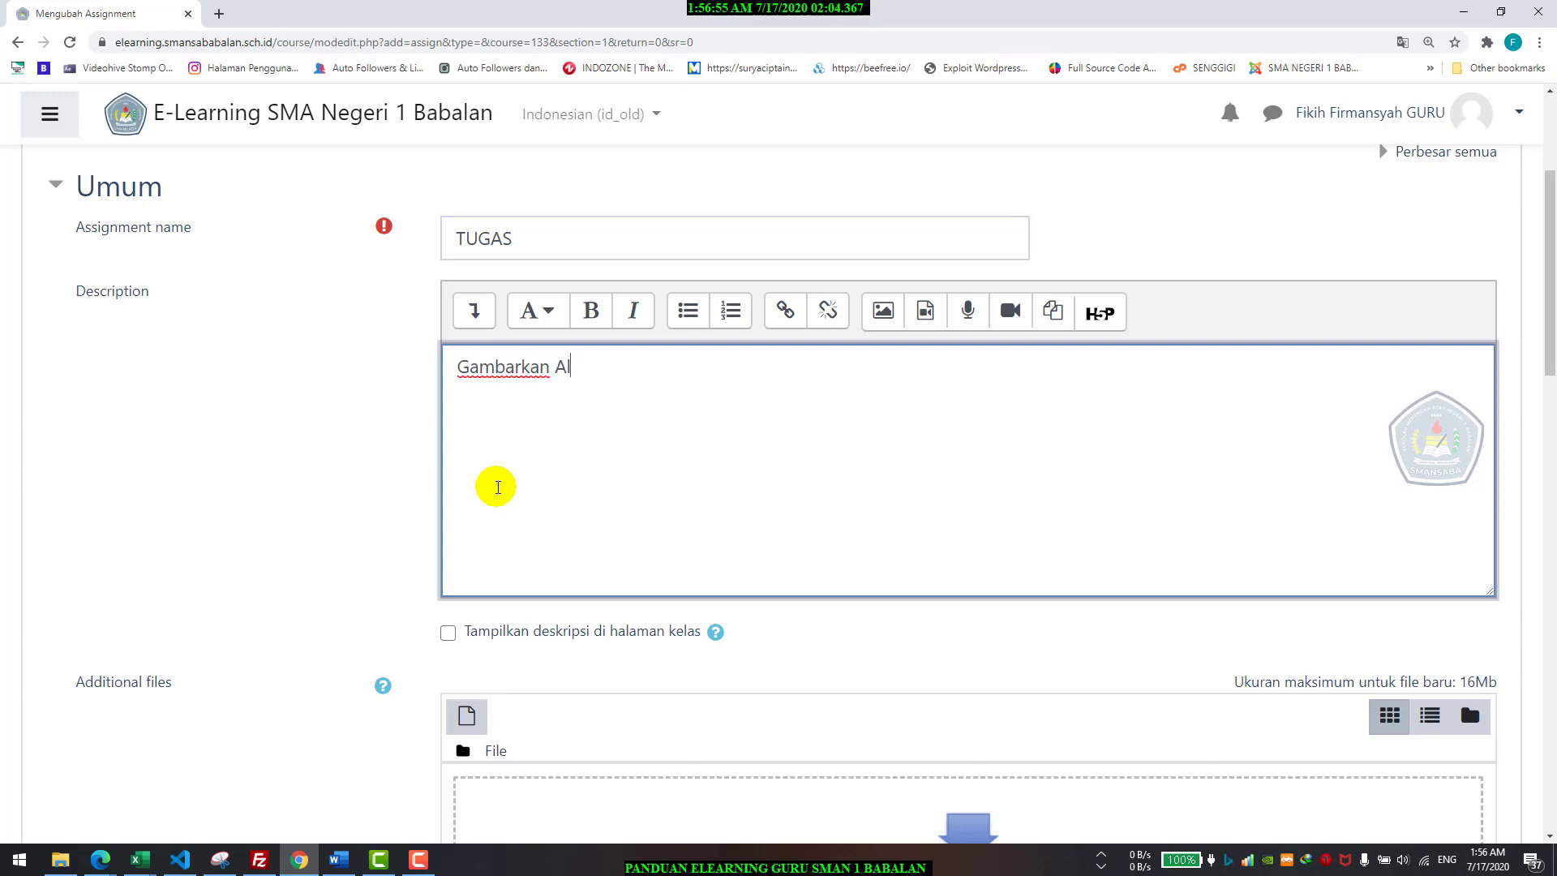
pyautogui.write('ur Fotosit')
pyautogui.write('ntesis')
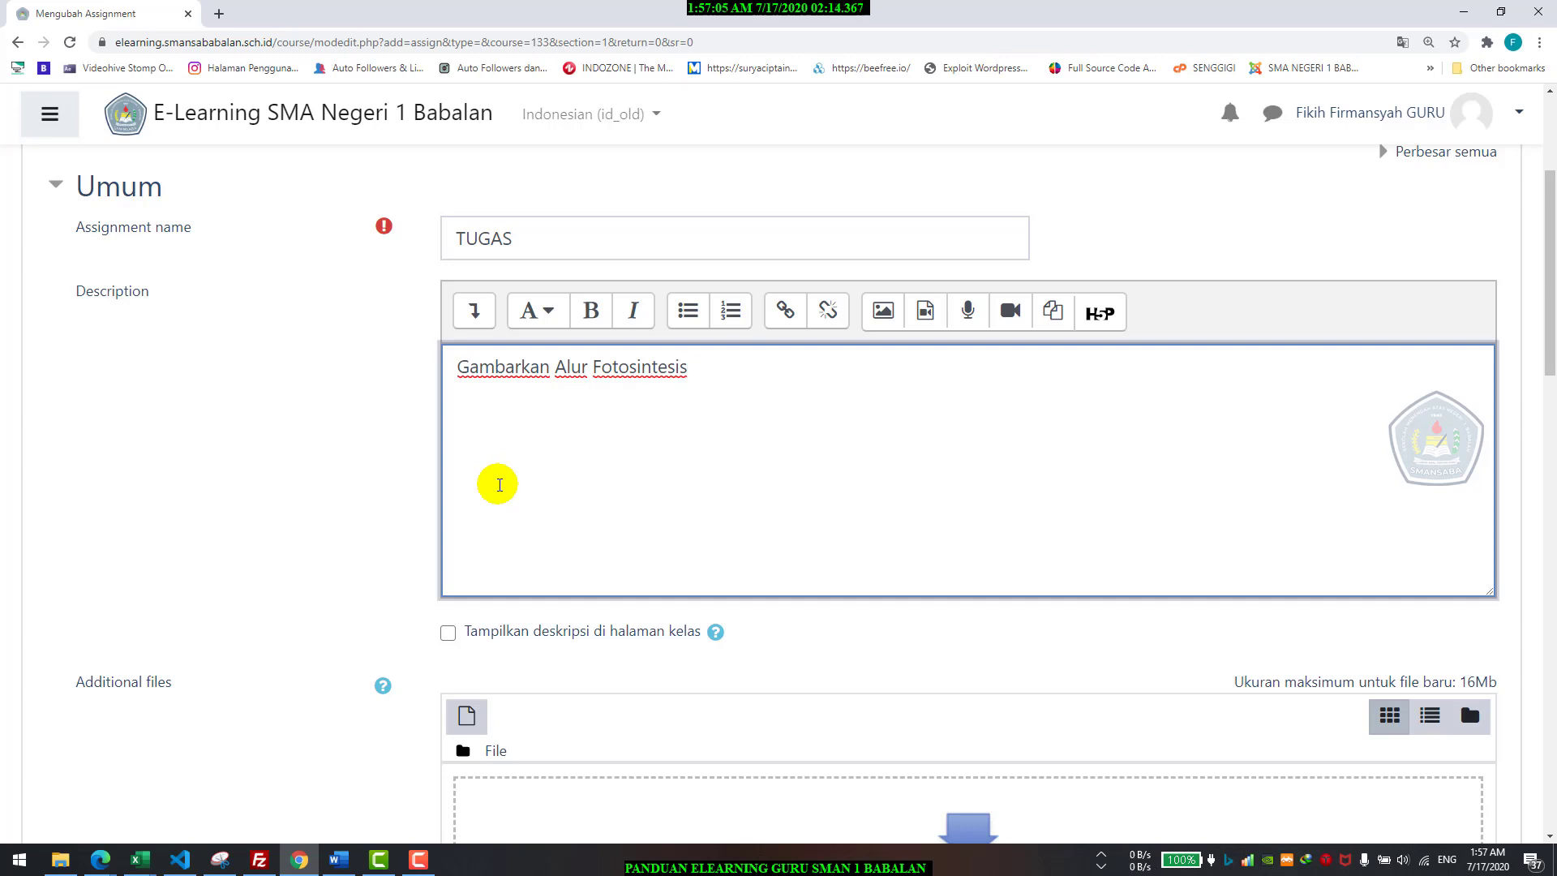
pyautogui.tripleClick(576, 369)
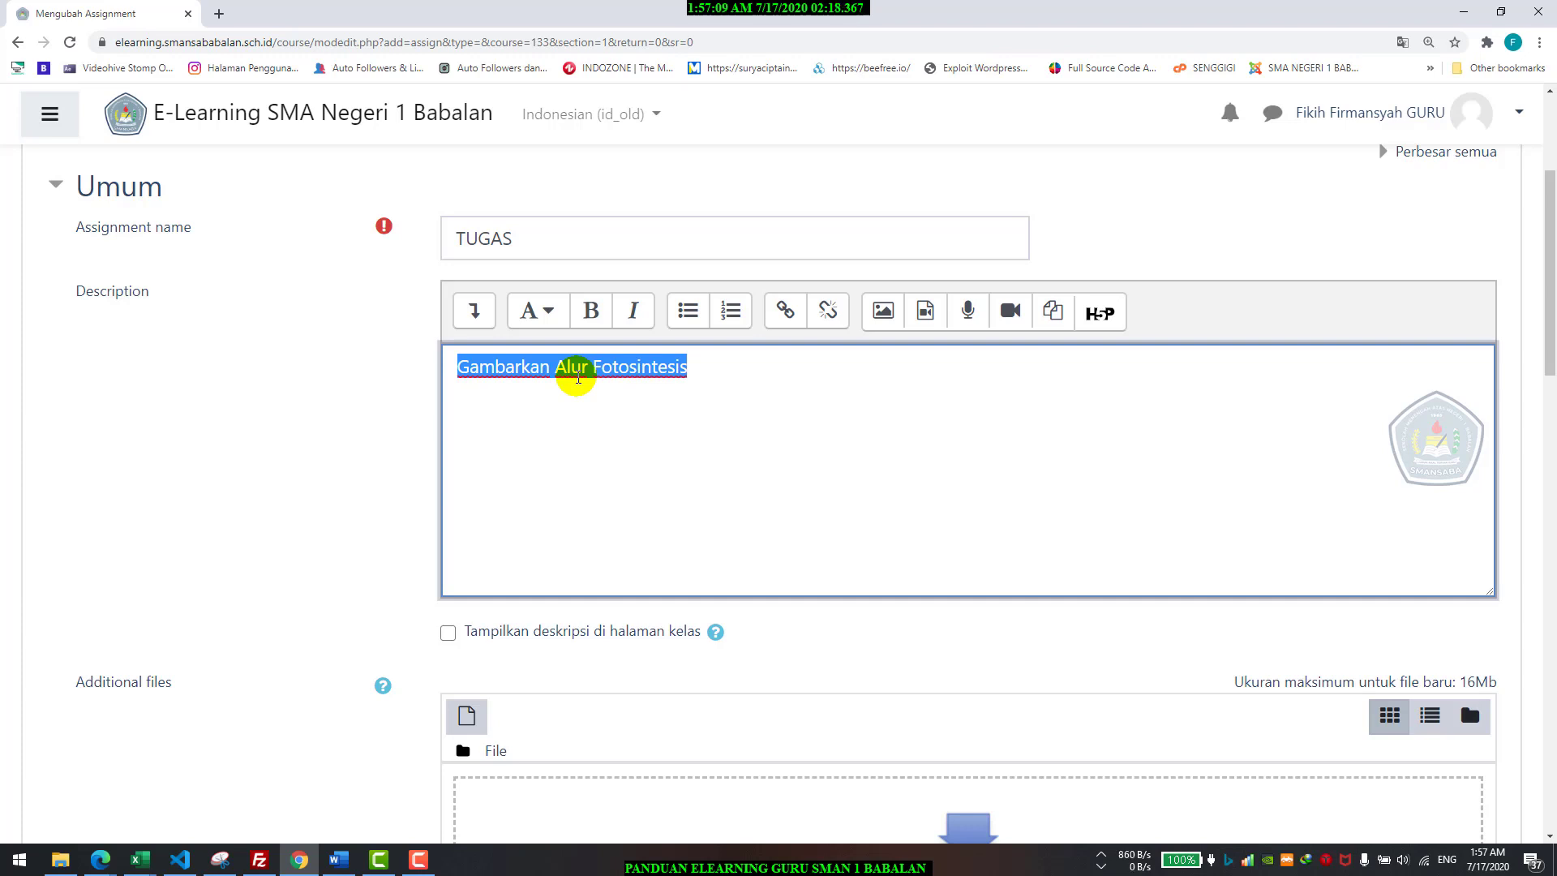
pyautogui.click(703, 355)
pyautogui.moveTo(744, 369); pyautogui.dragTo(416, 372)
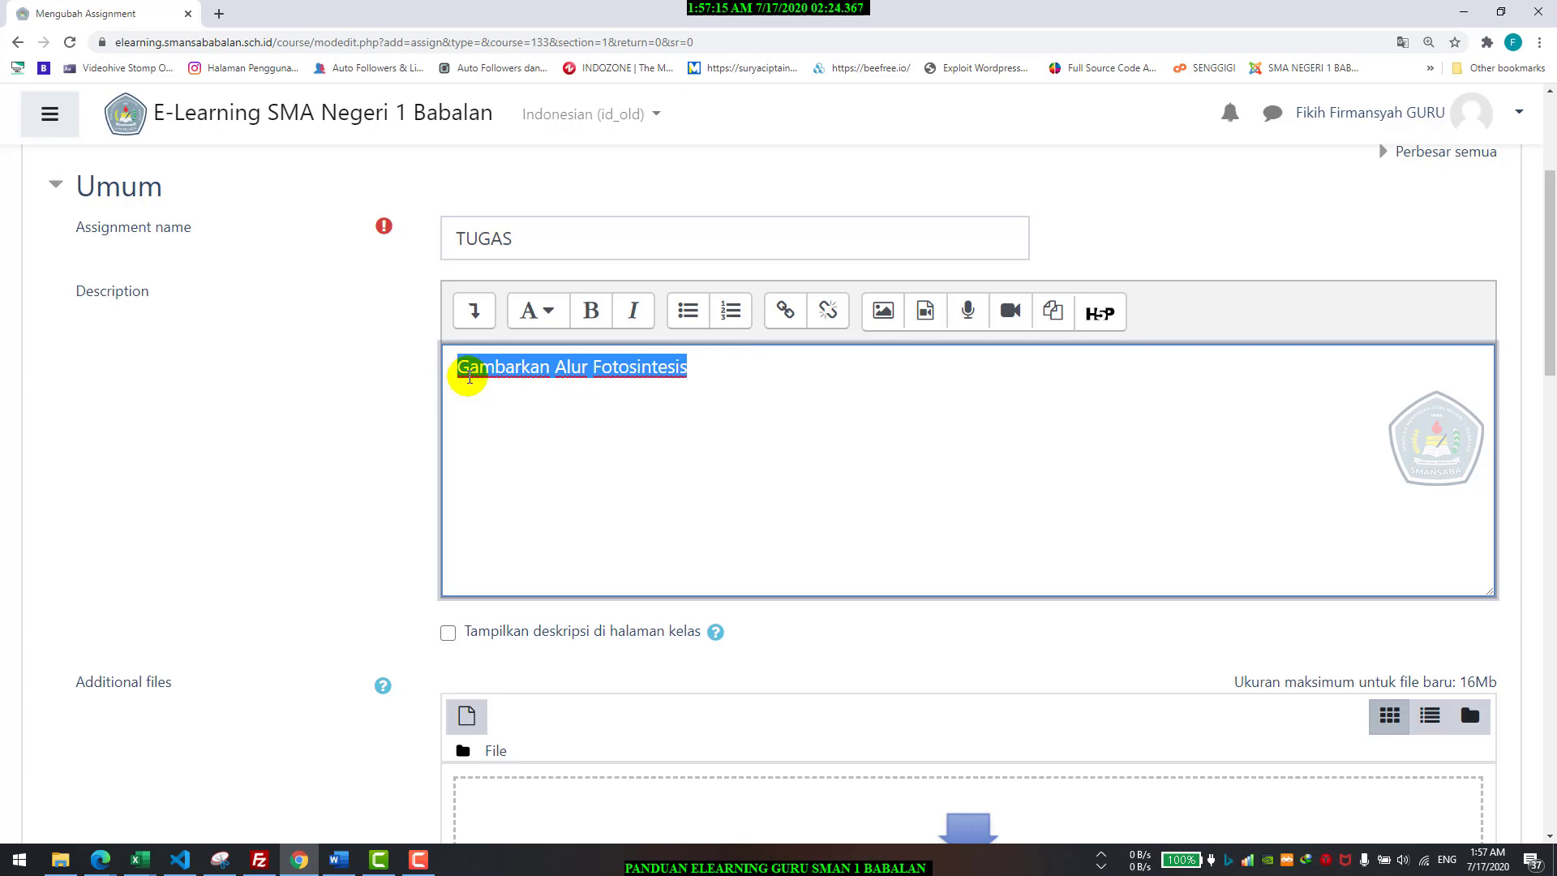
pyautogui.tripleClick(469, 377)
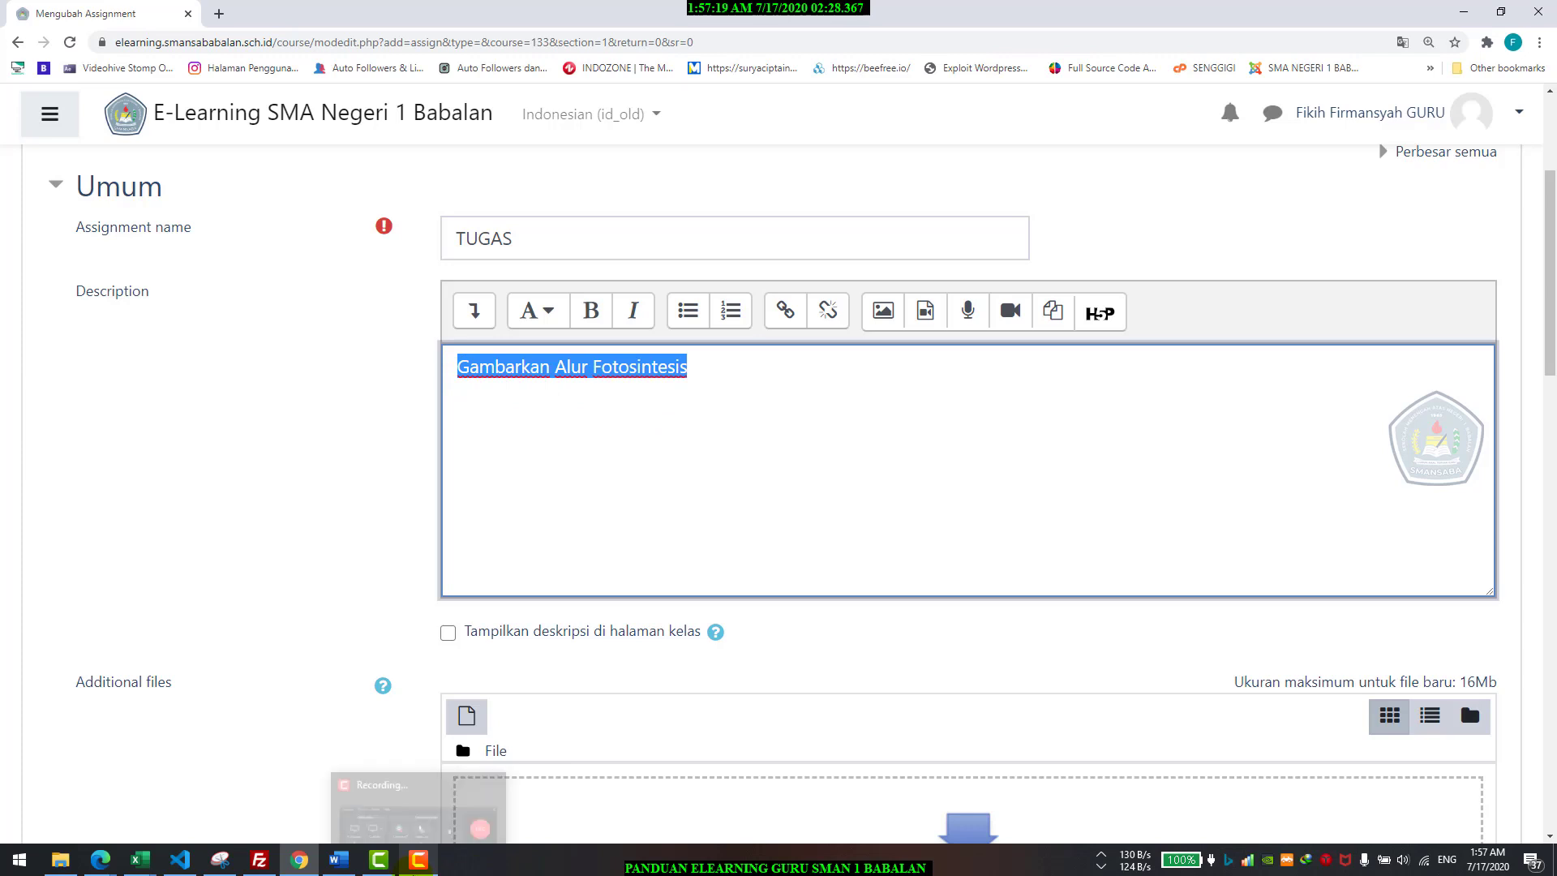
pyautogui.click(591, 474)
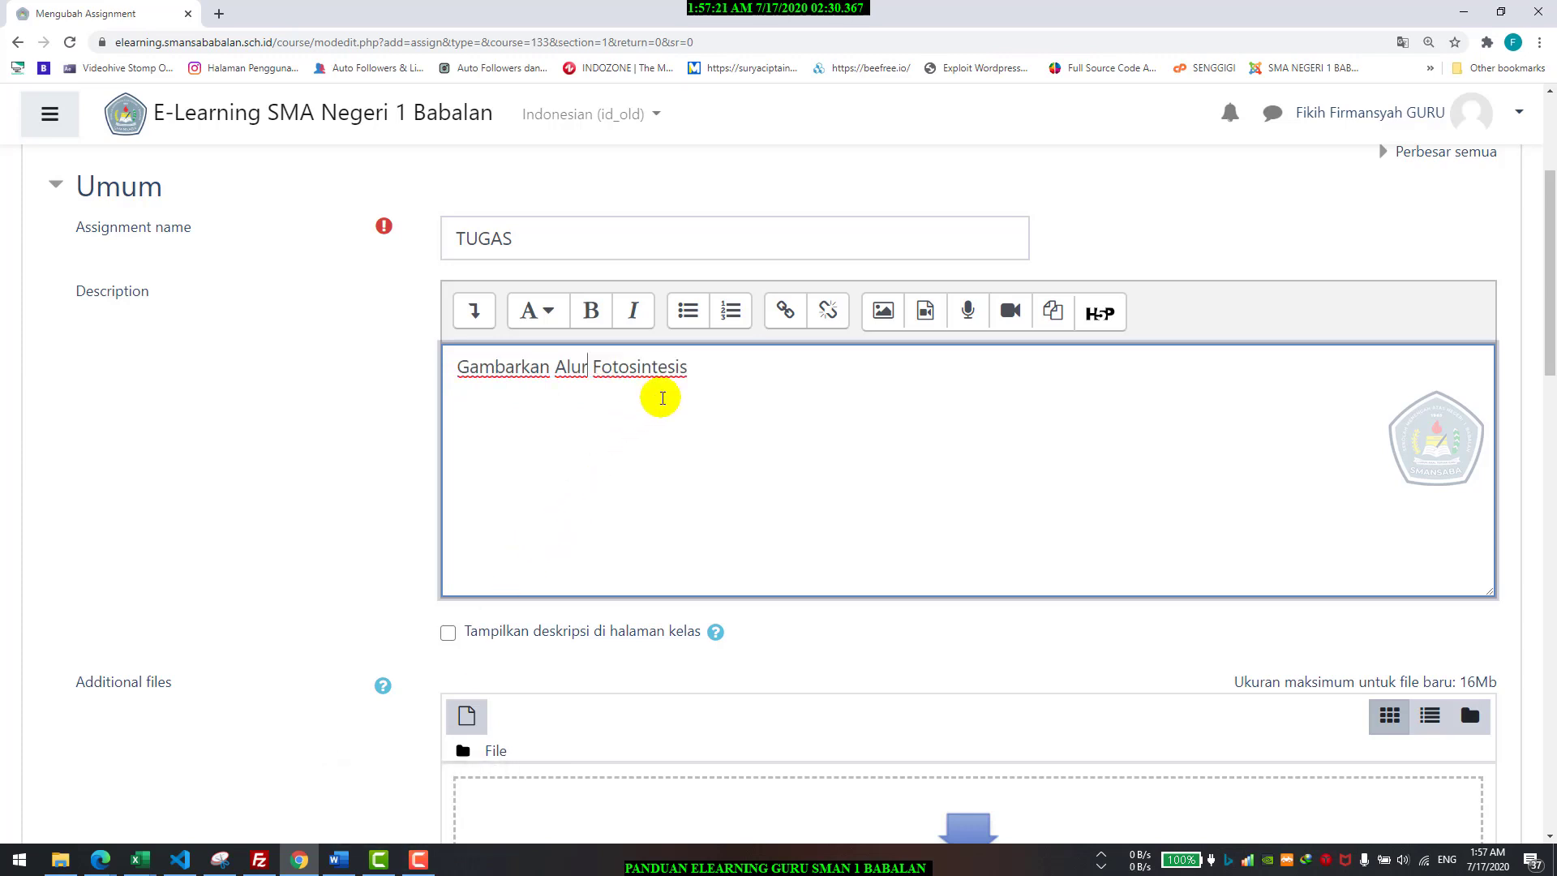
# - Insert "SOAL : " before "Gambarkan Alur Fotosintesis" in the description
pyautogui.click(684, 372)
pyautogui.click(451, 366)
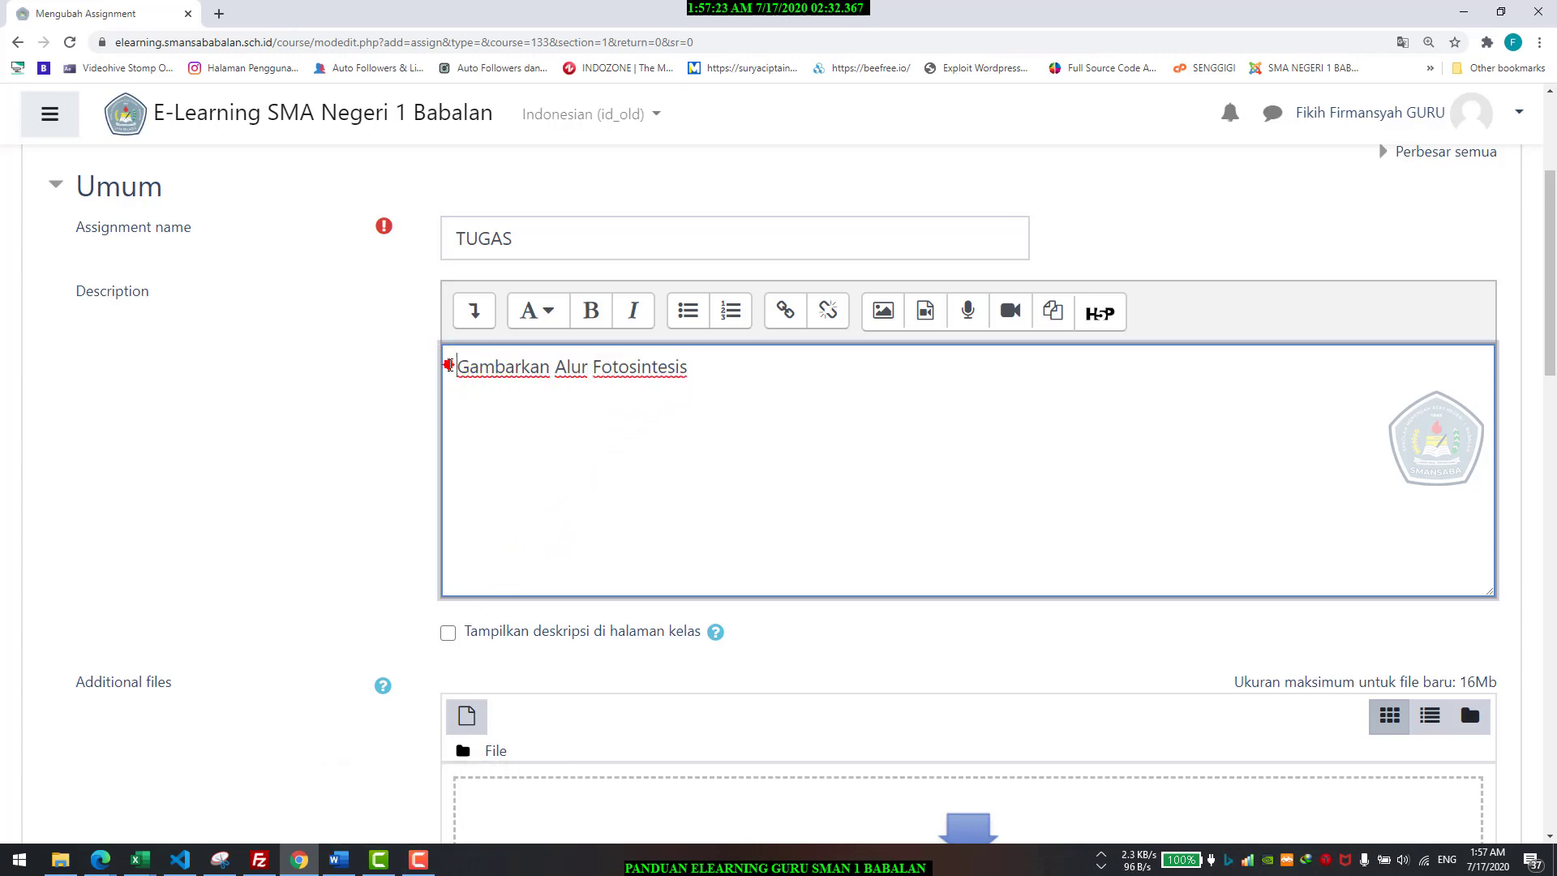
pyautogui.click(451, 367)
pyautogui.write('SOAL ')
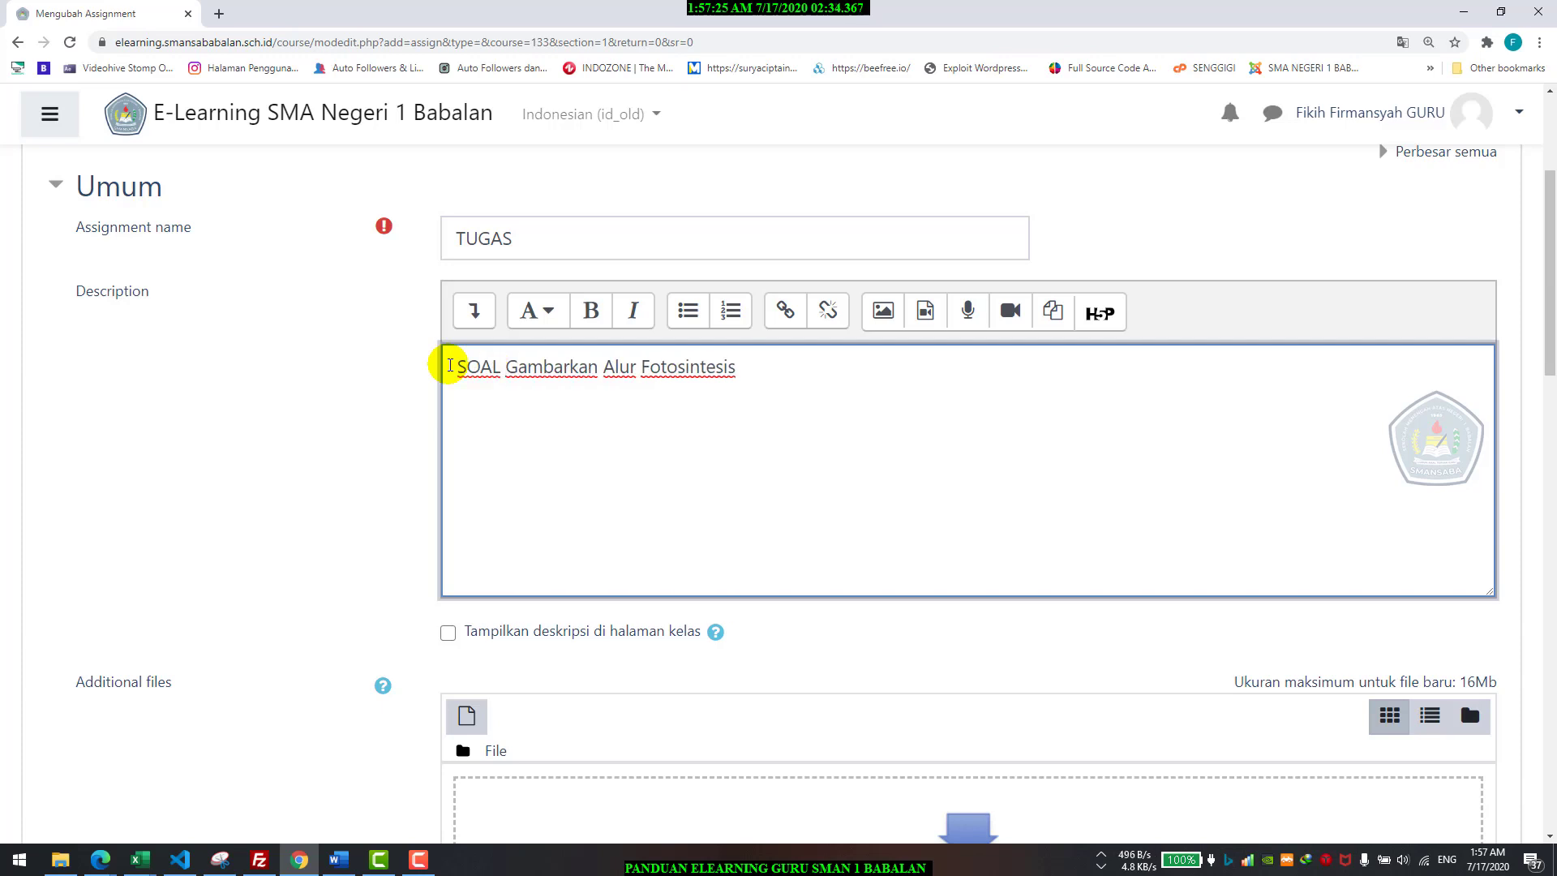
pyautogui.write(':')
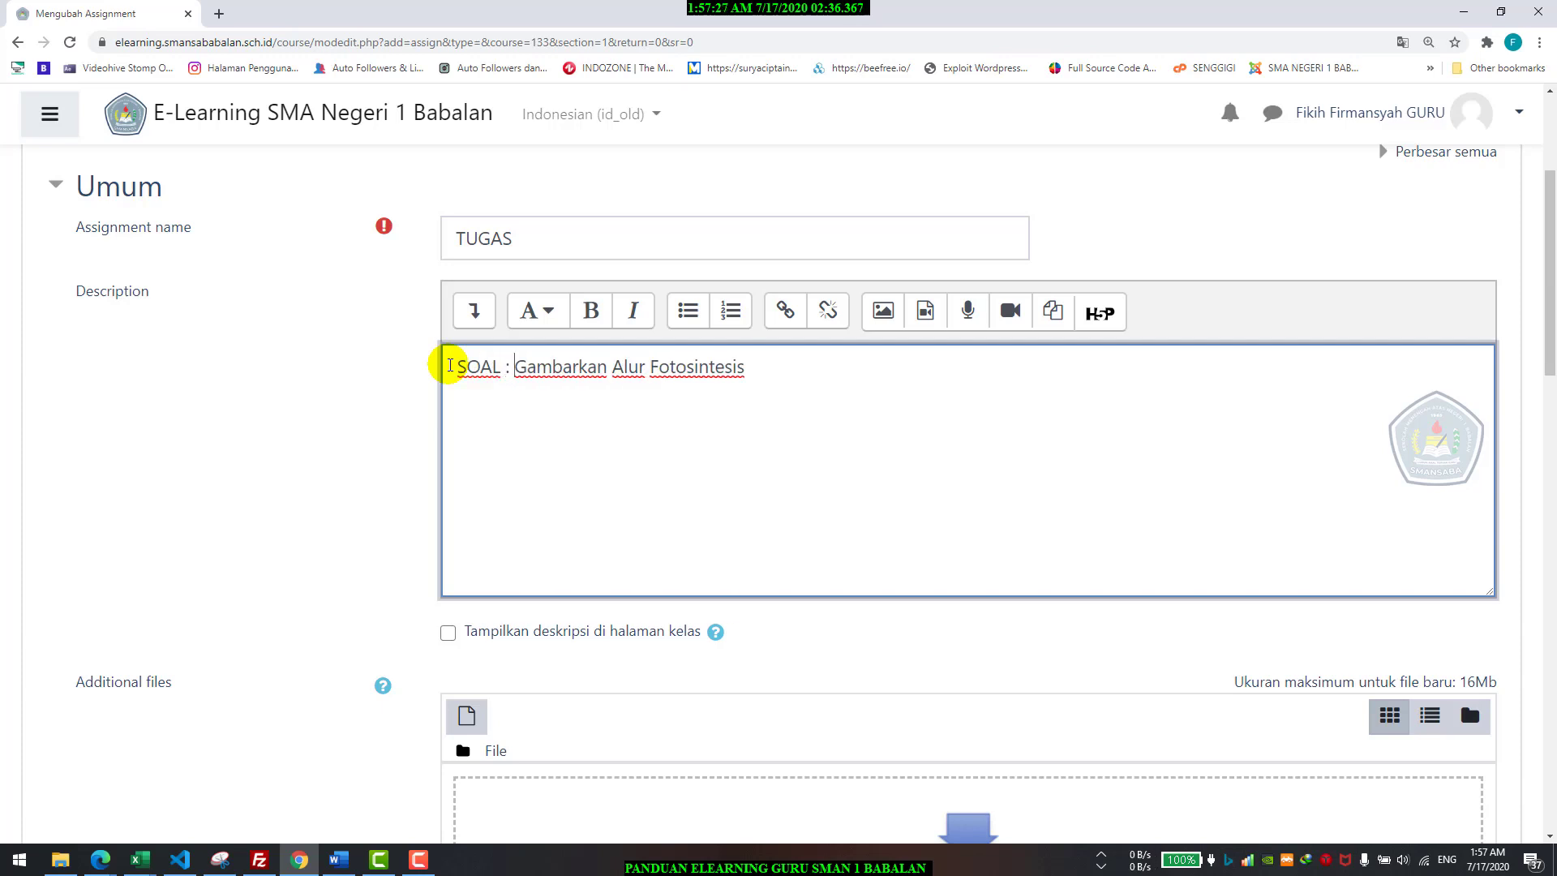
# - Make the word SOAL bold in the description
pyautogui.click(794, 367)
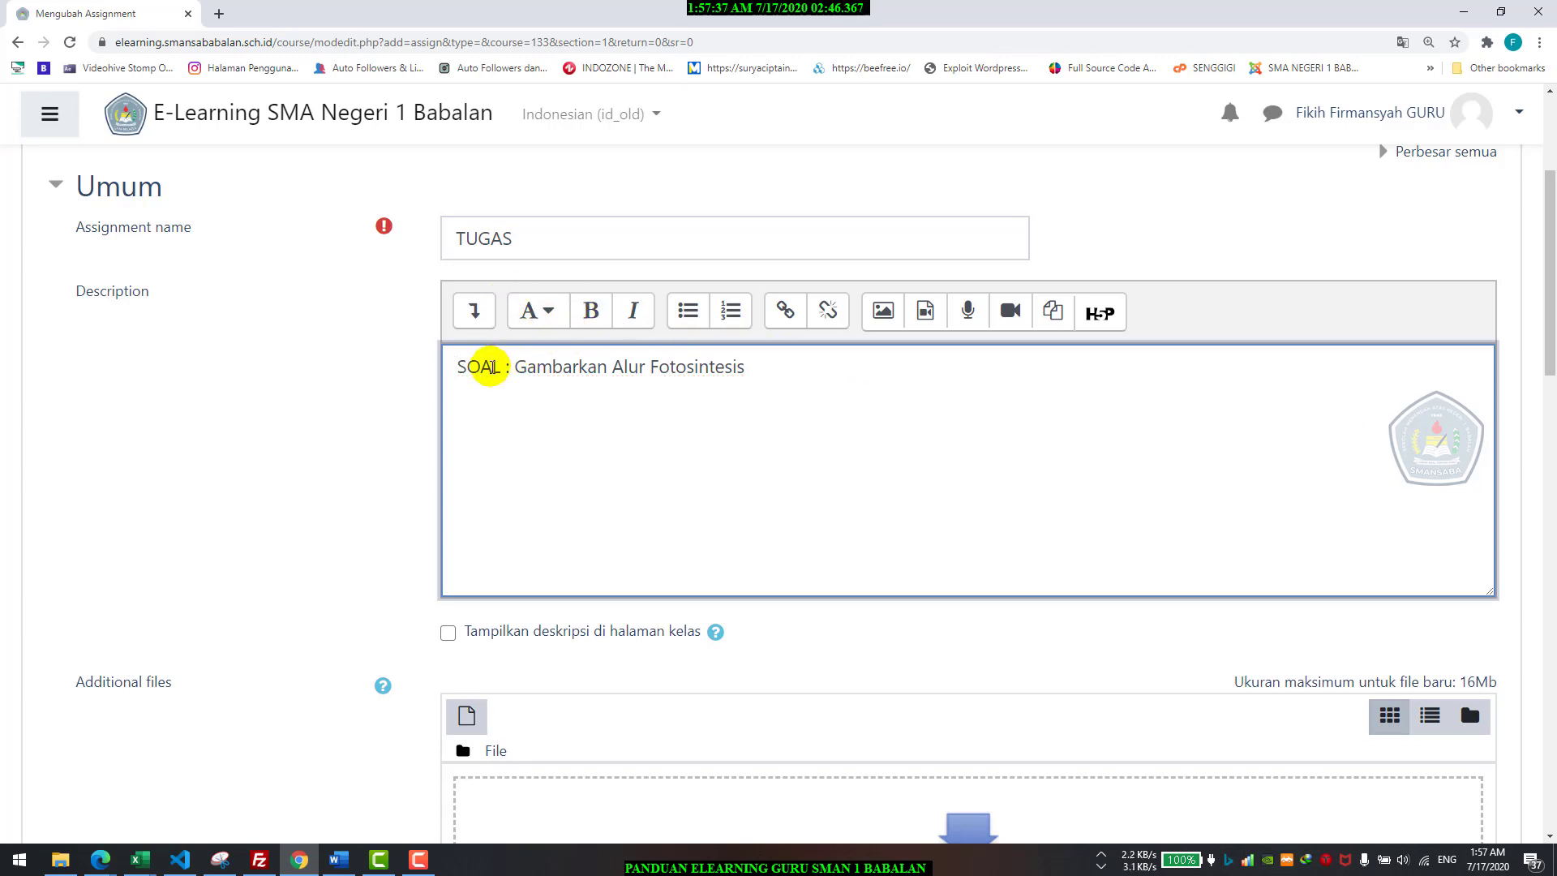
pyautogui.doubleClick(490, 367)
pyautogui.click(591, 312)
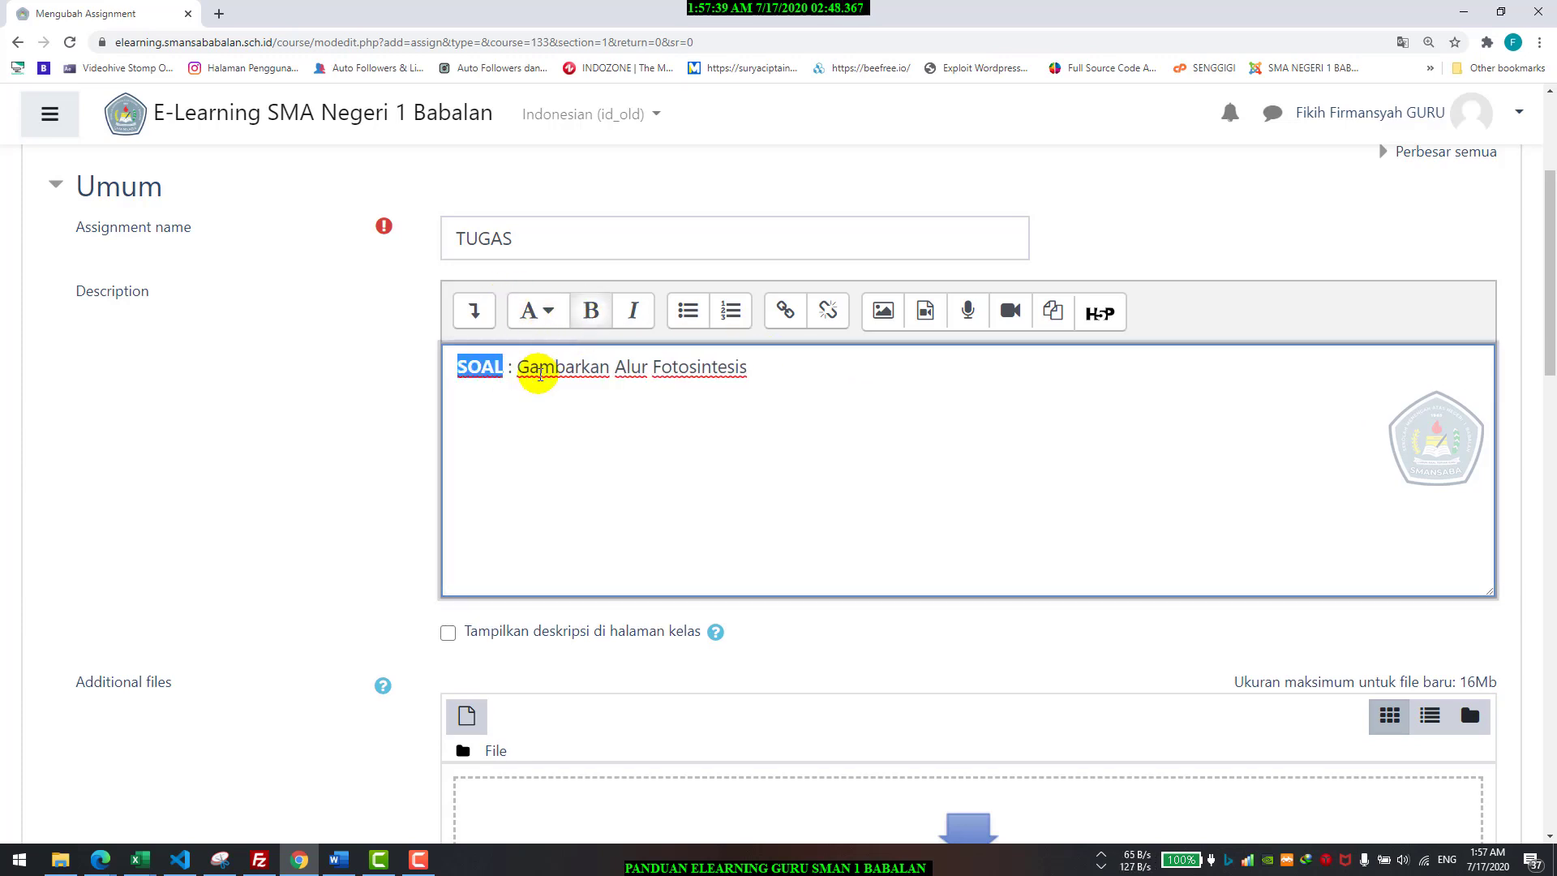
pyautogui.click(537, 372)
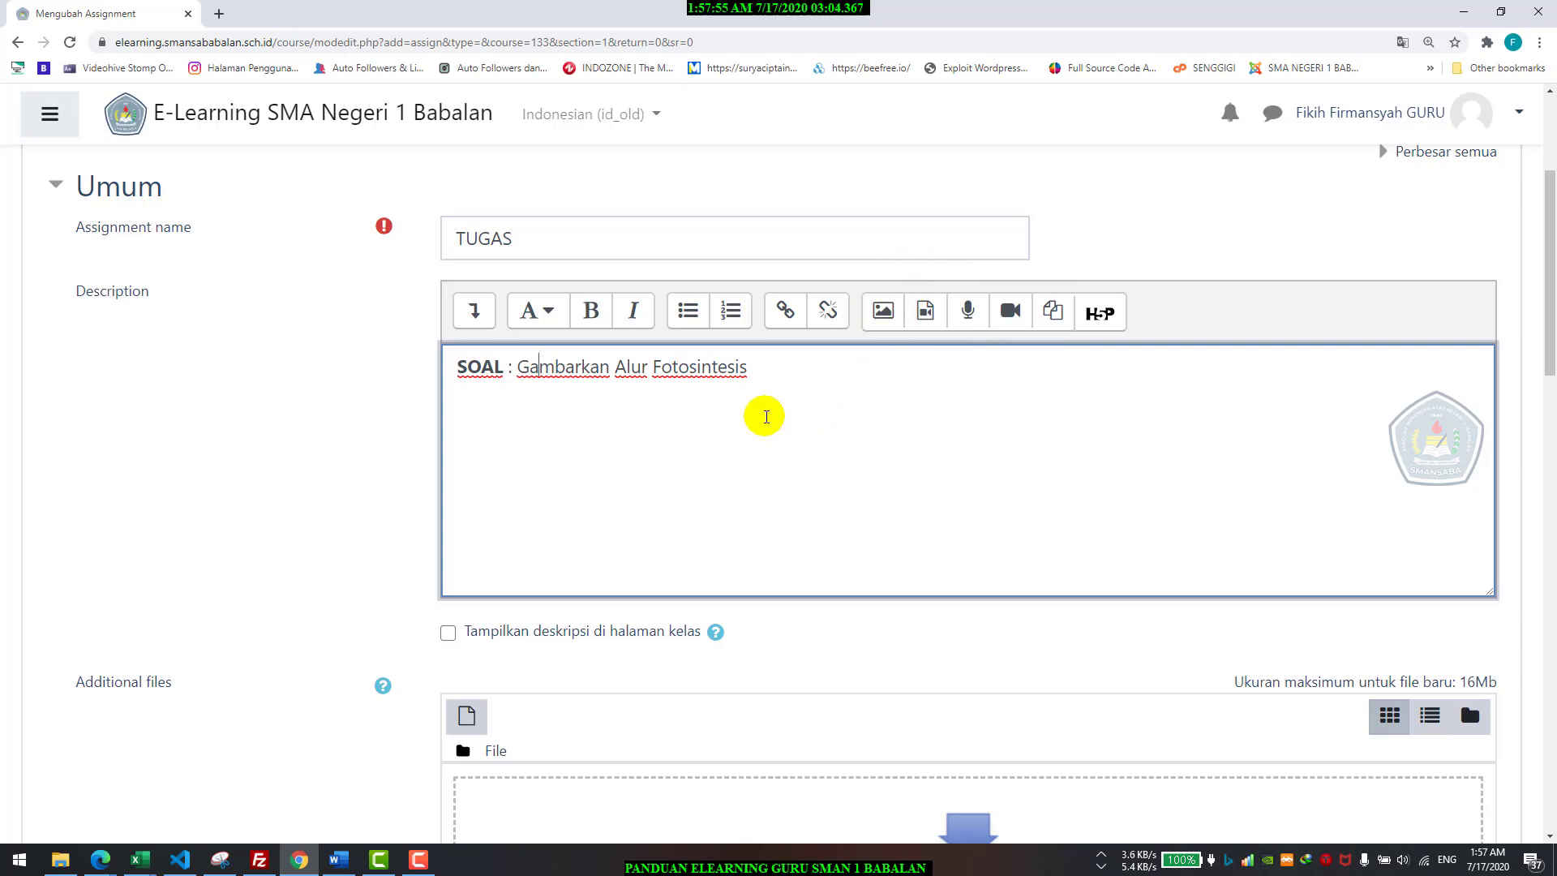
pyautogui.click(768, 386)
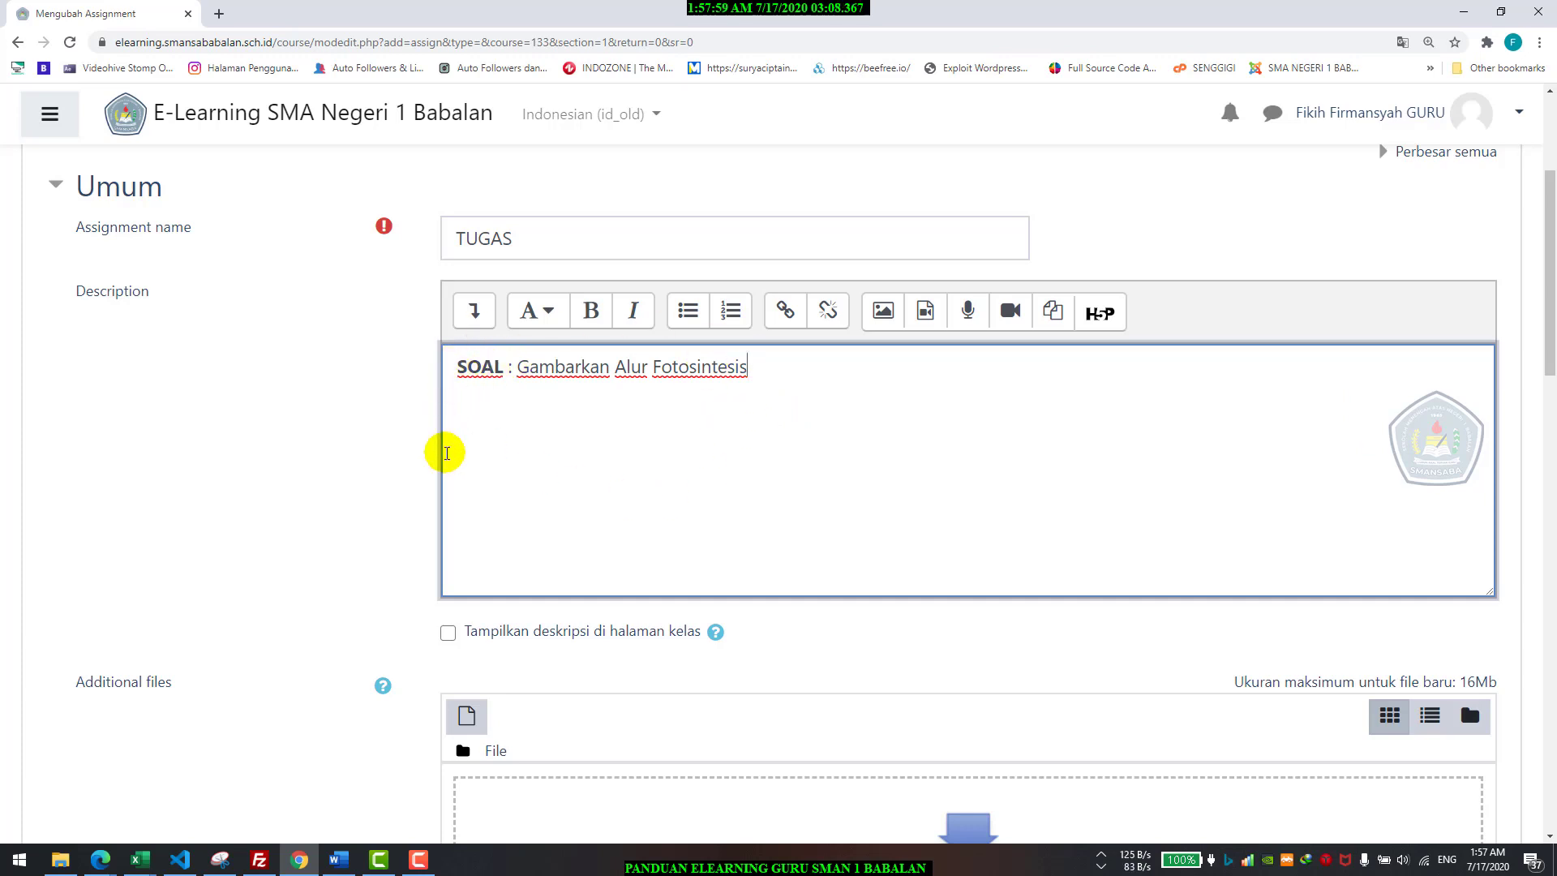
pyautogui.click(451, 364)
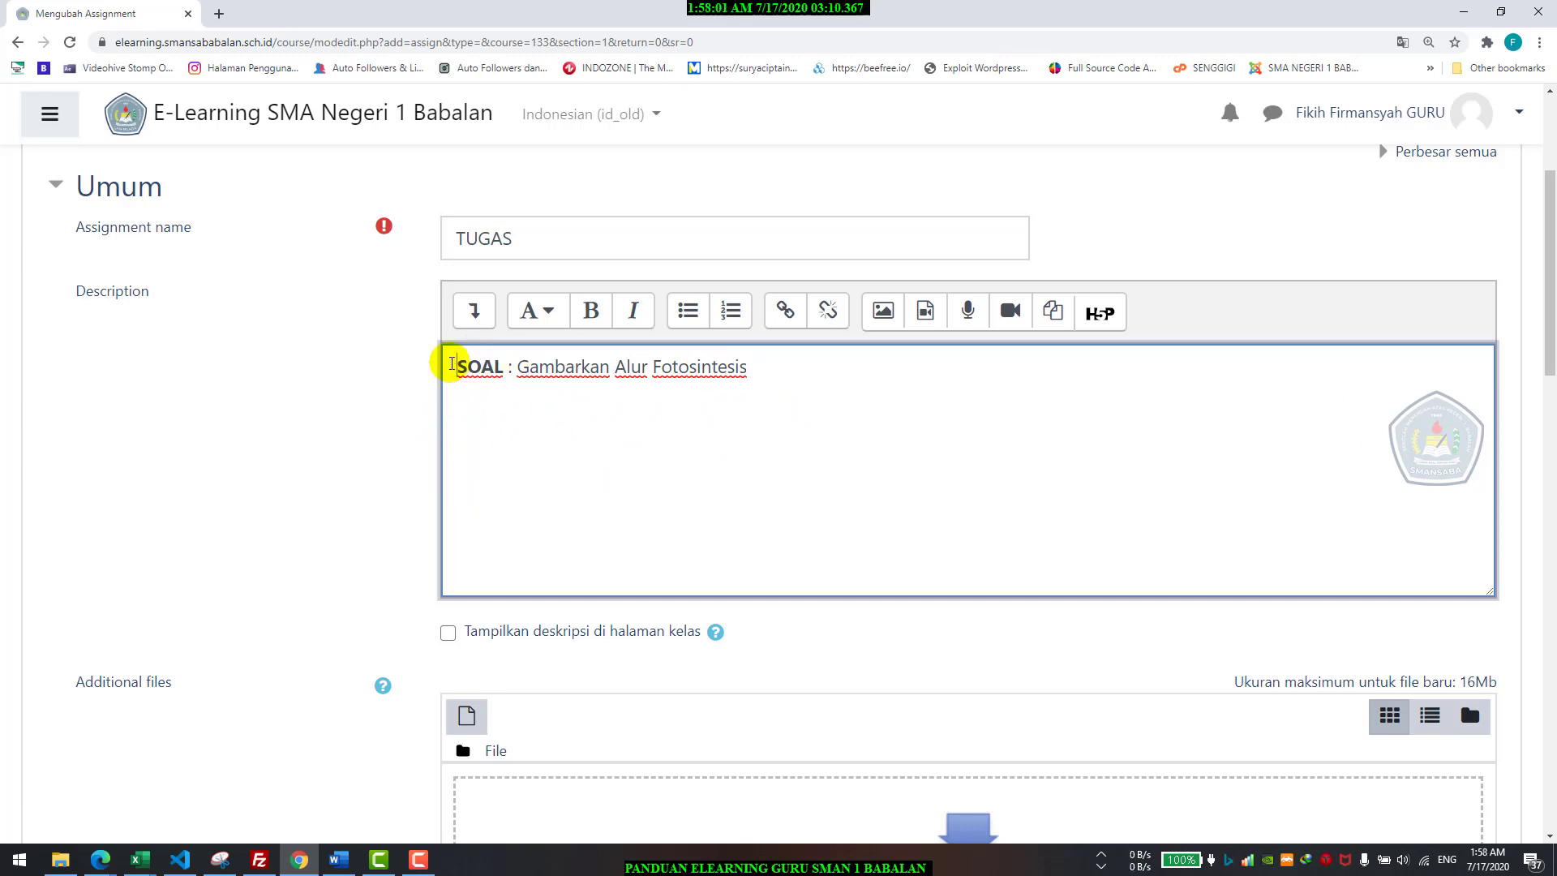
pyautogui.tripleClick(451, 364)
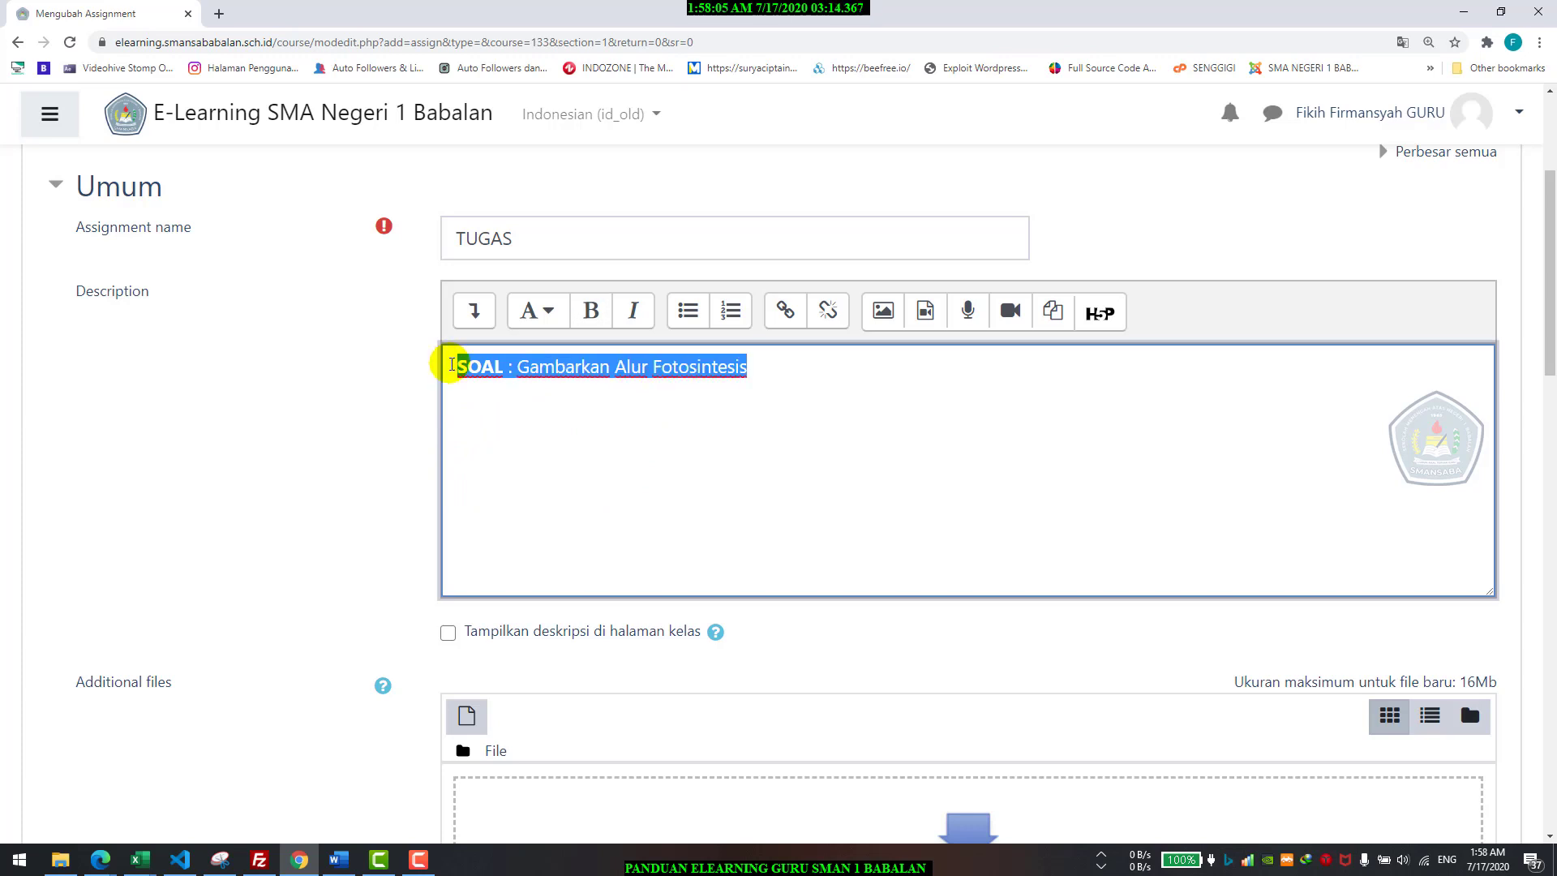
pyautogui.doubleClick(559, 366)
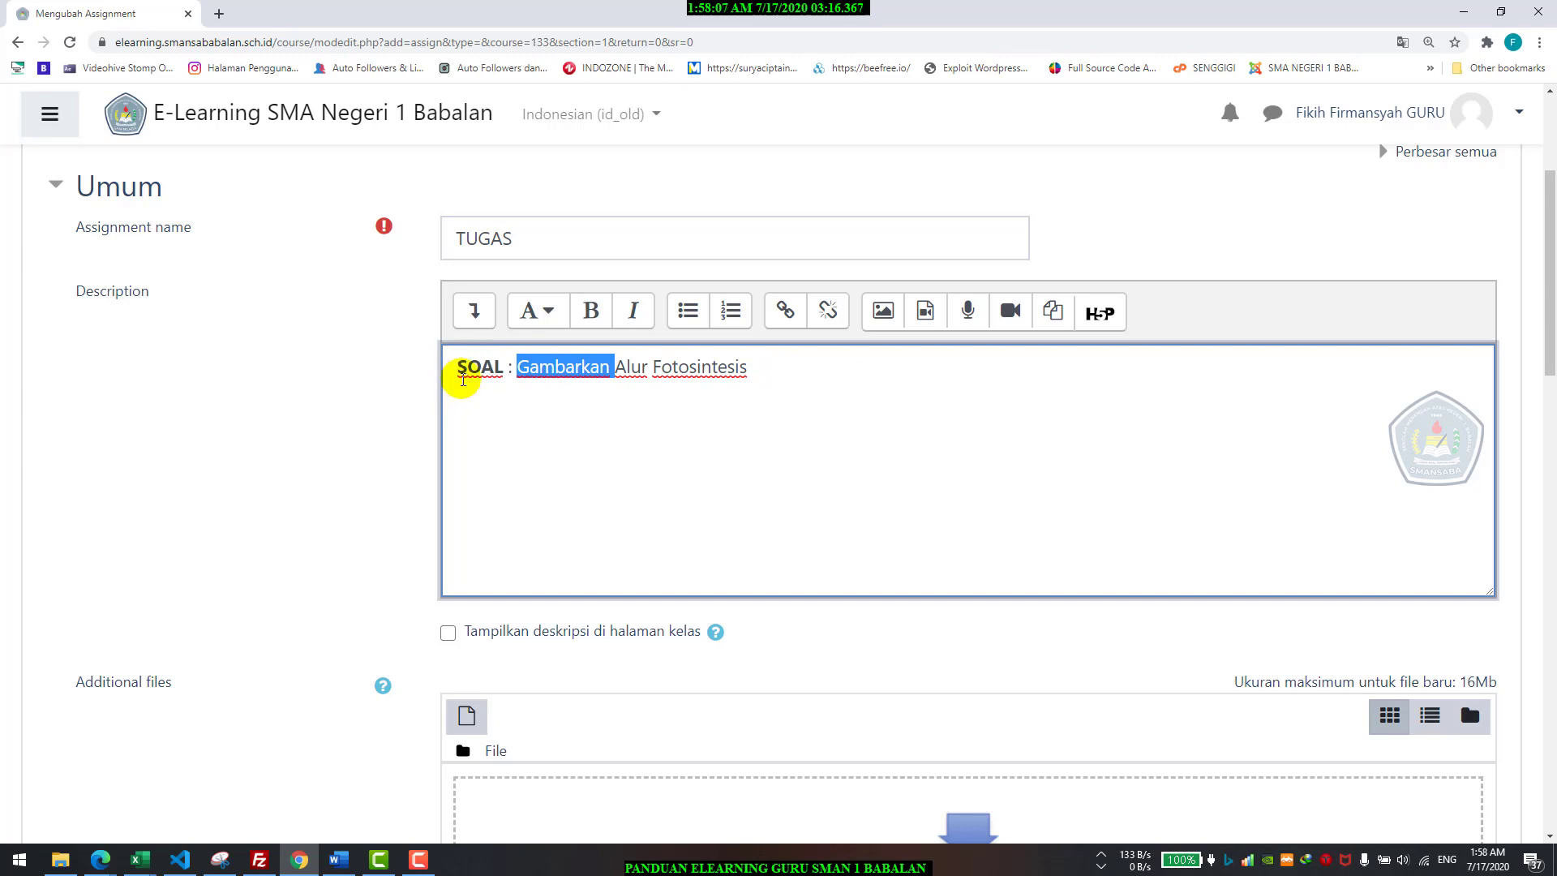
pyautogui.tripleClick(459, 369)
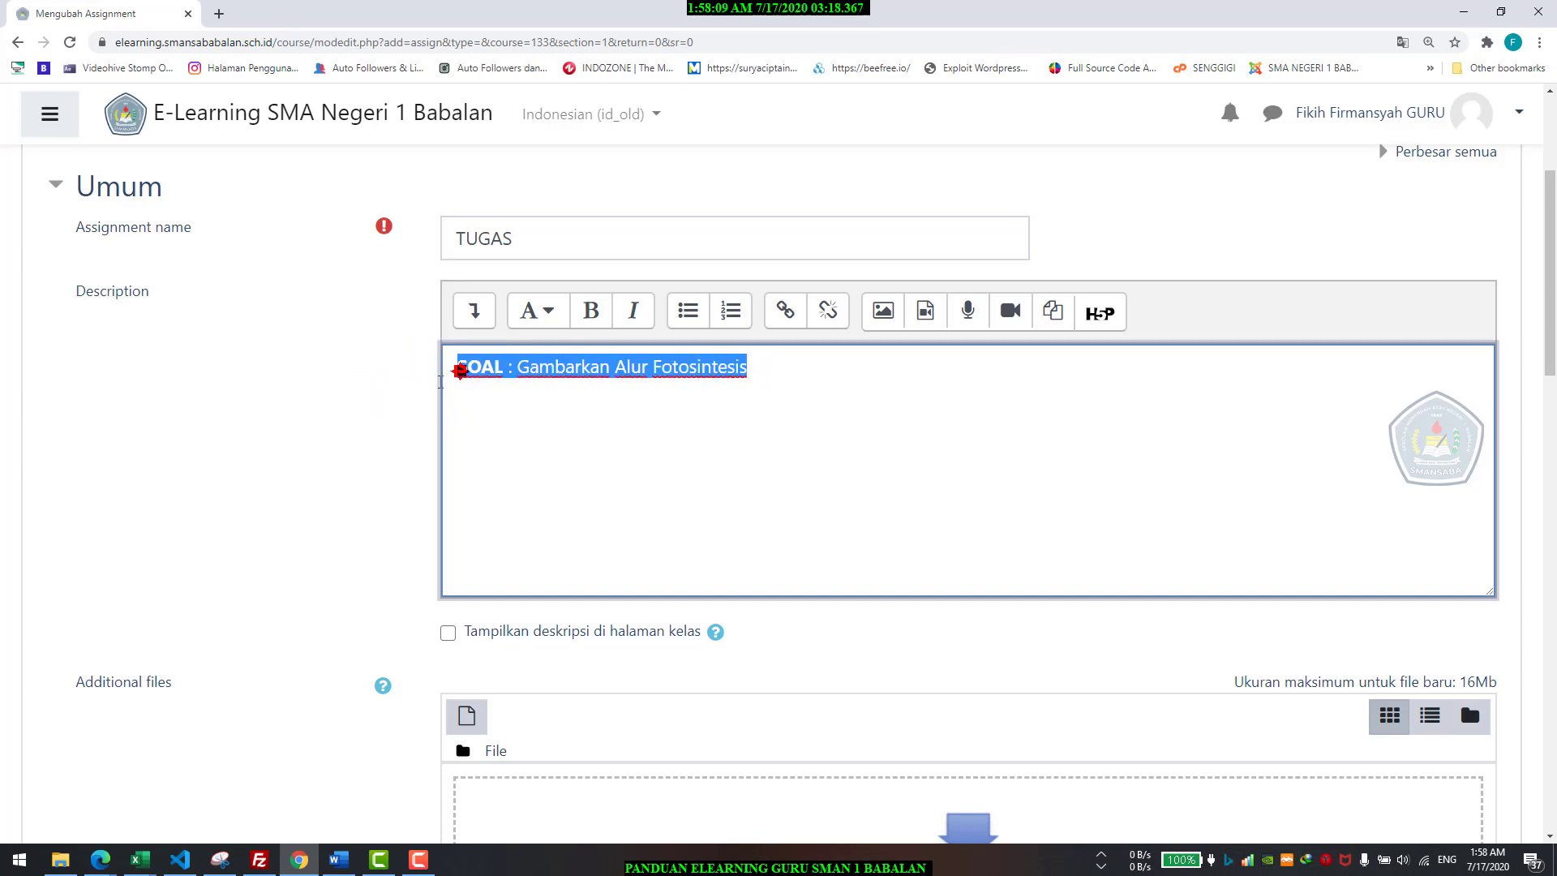
# - Enable the option "Tampilkan deskripsi di halaman kelas" so the assignment's description is shown on the course page
pyautogui.click(392, 410)
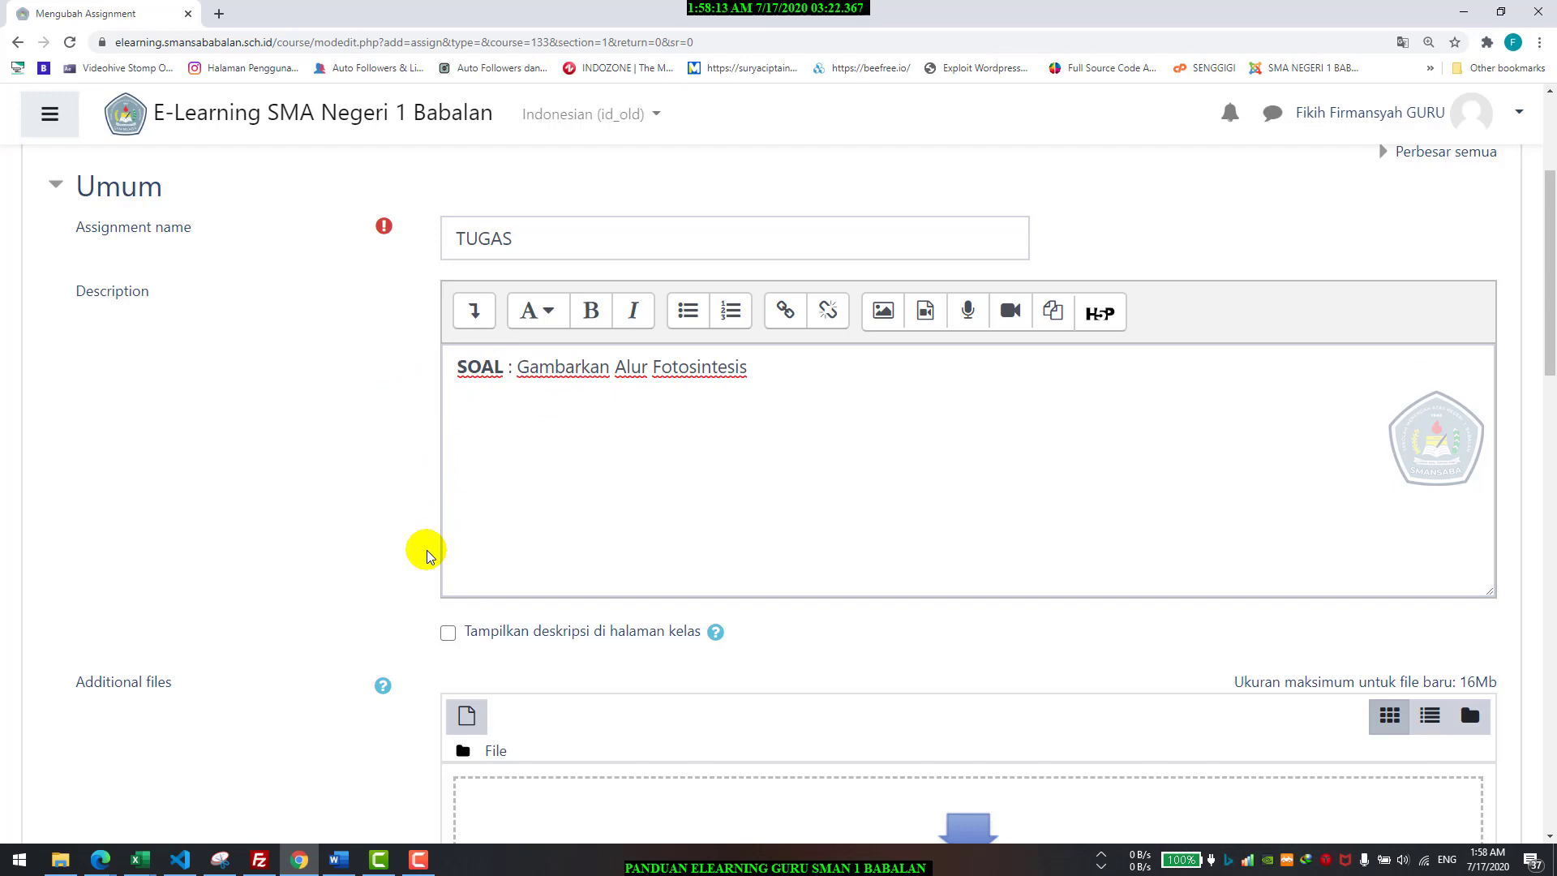
pyautogui.scroll(-2, 430, 556)
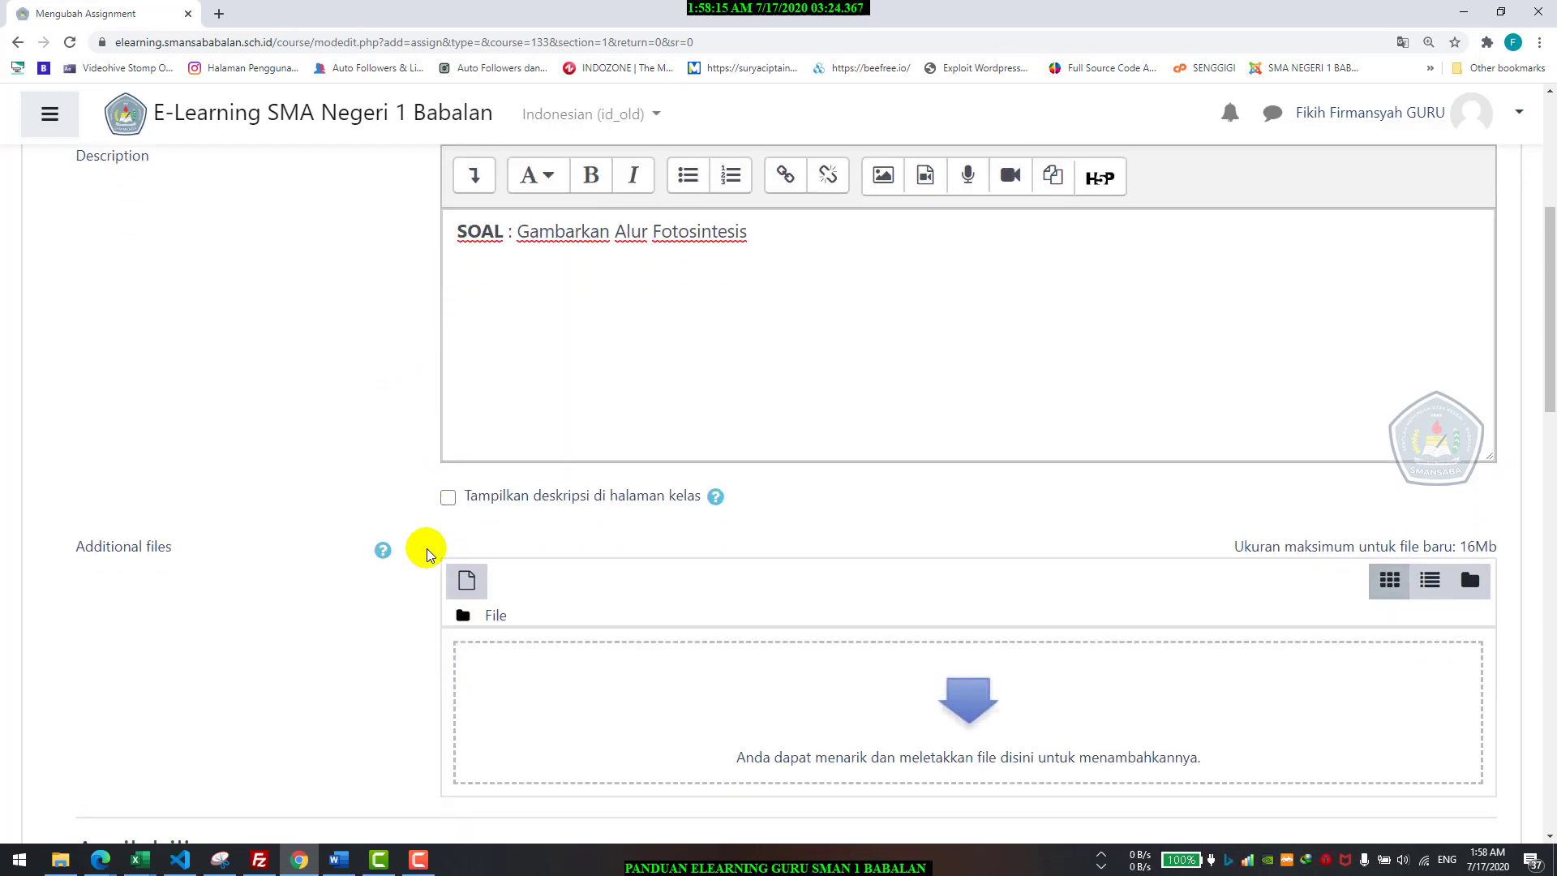
pyautogui.scroll(2, 429, 556)
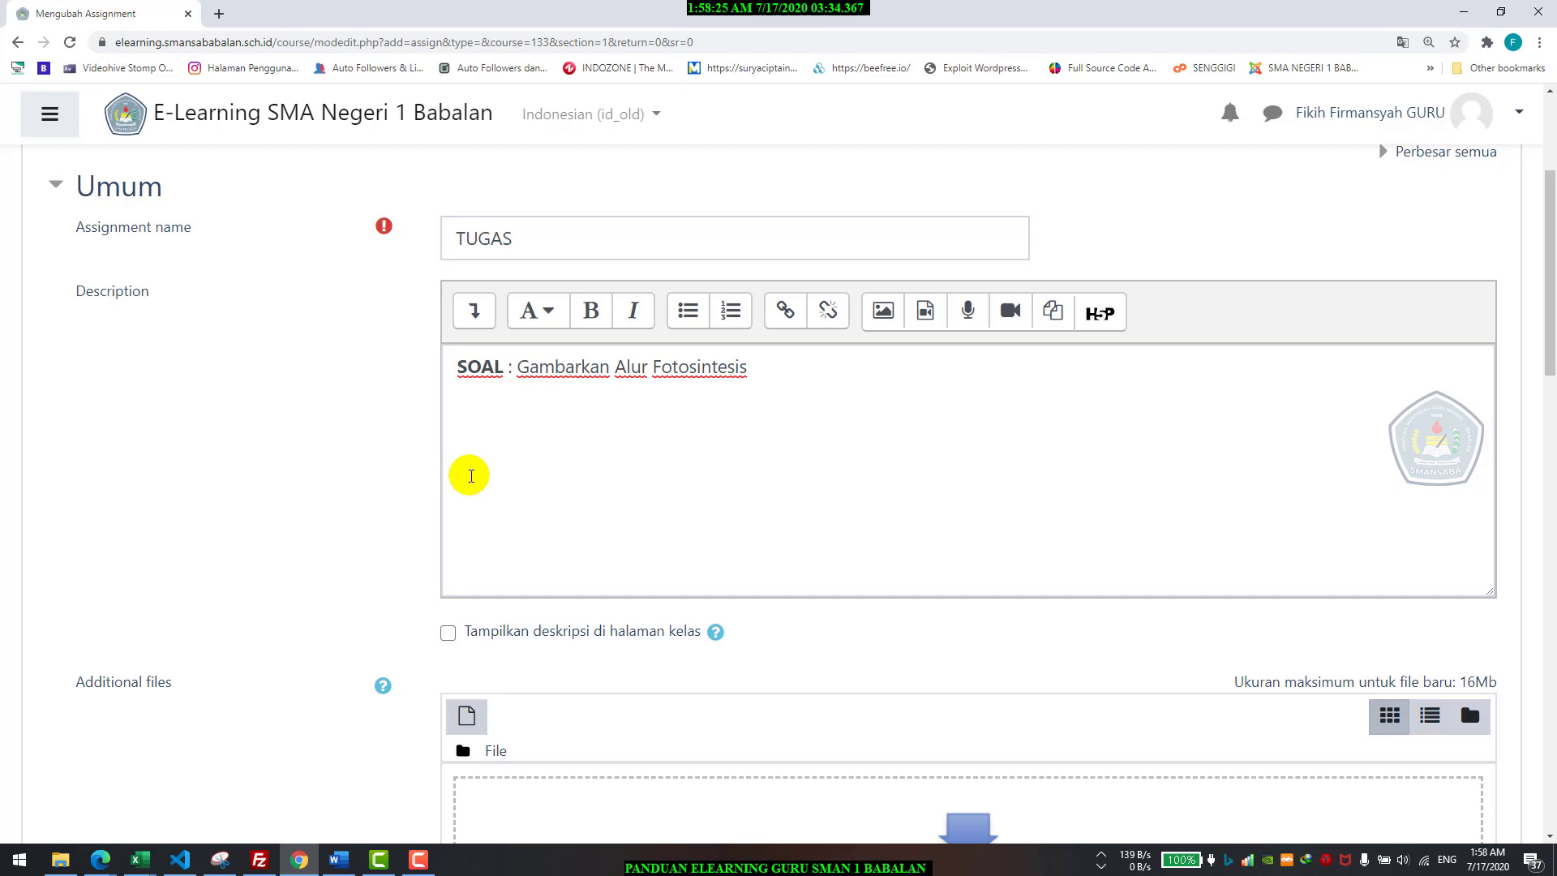
pyautogui.scroll(-2, 471, 475)
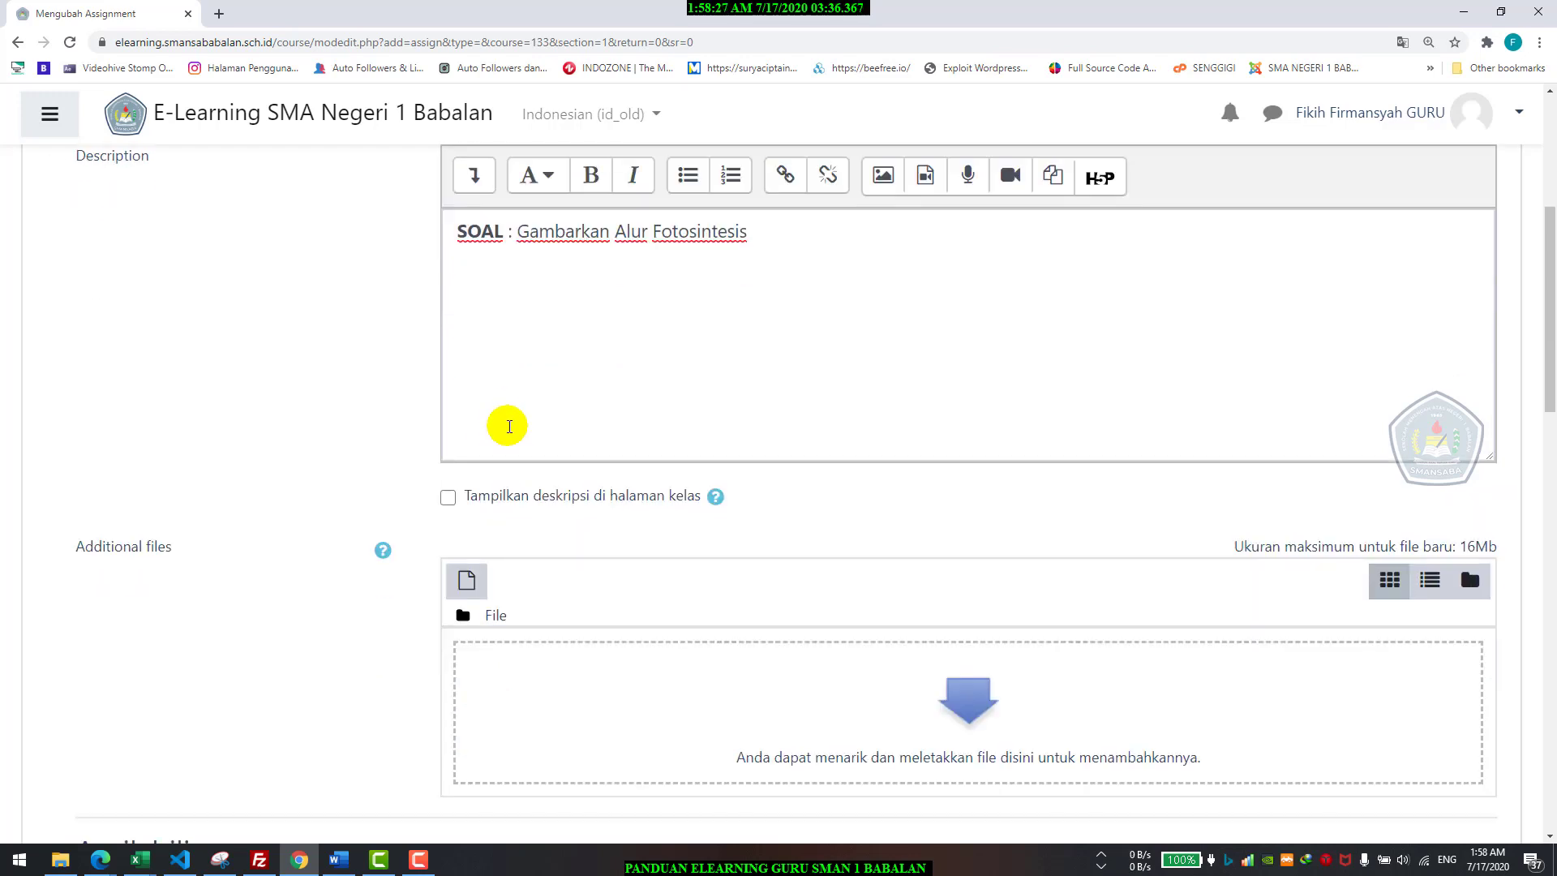
pyautogui.click(490, 498)
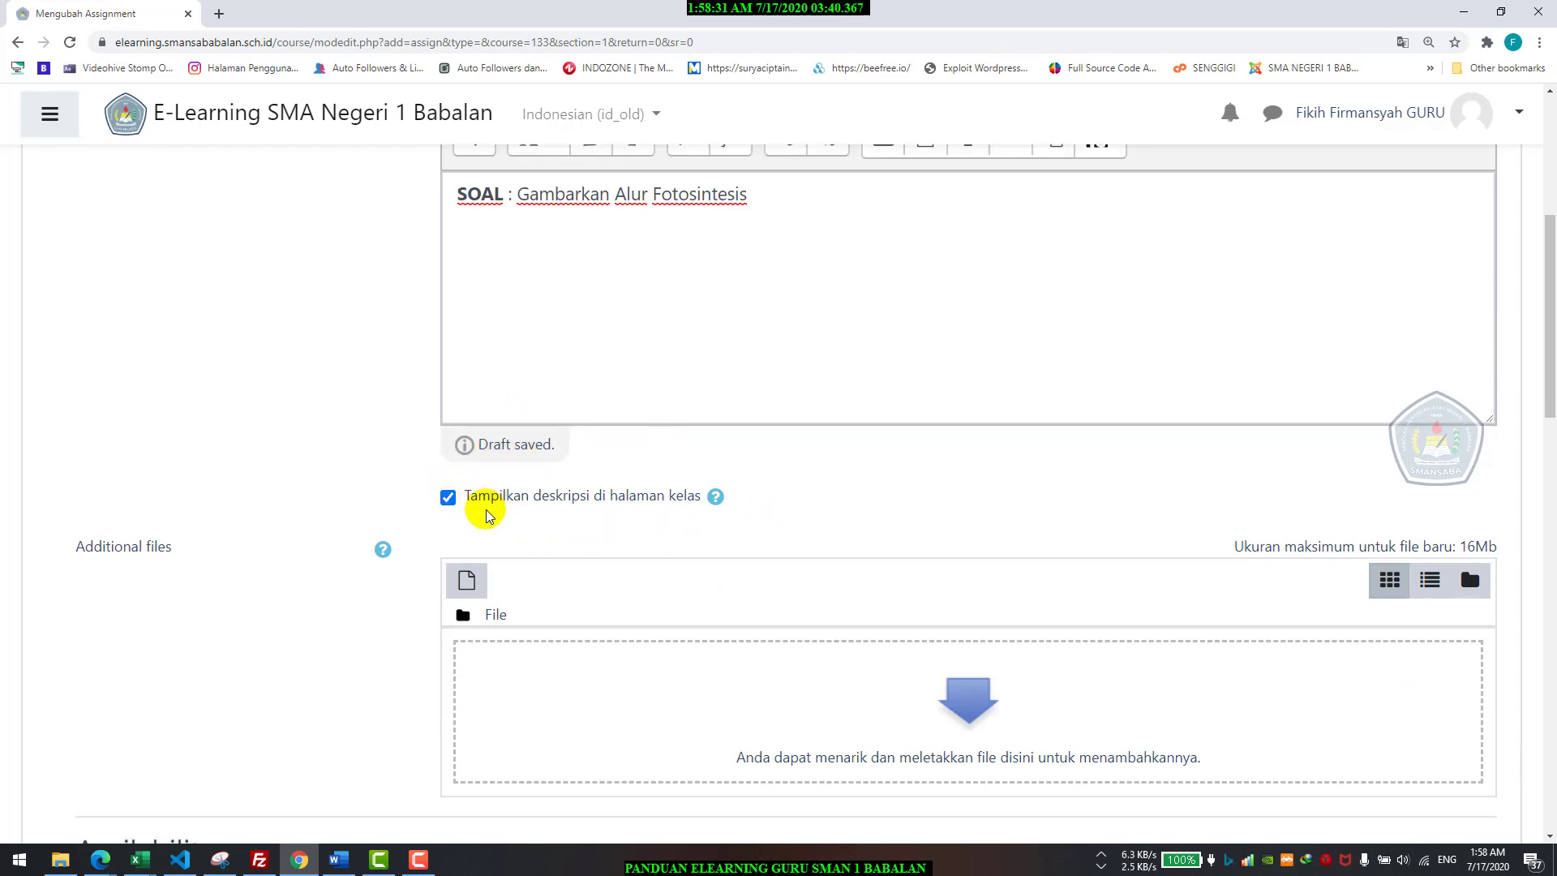
pyautogui.scroll(2, 486, 504)
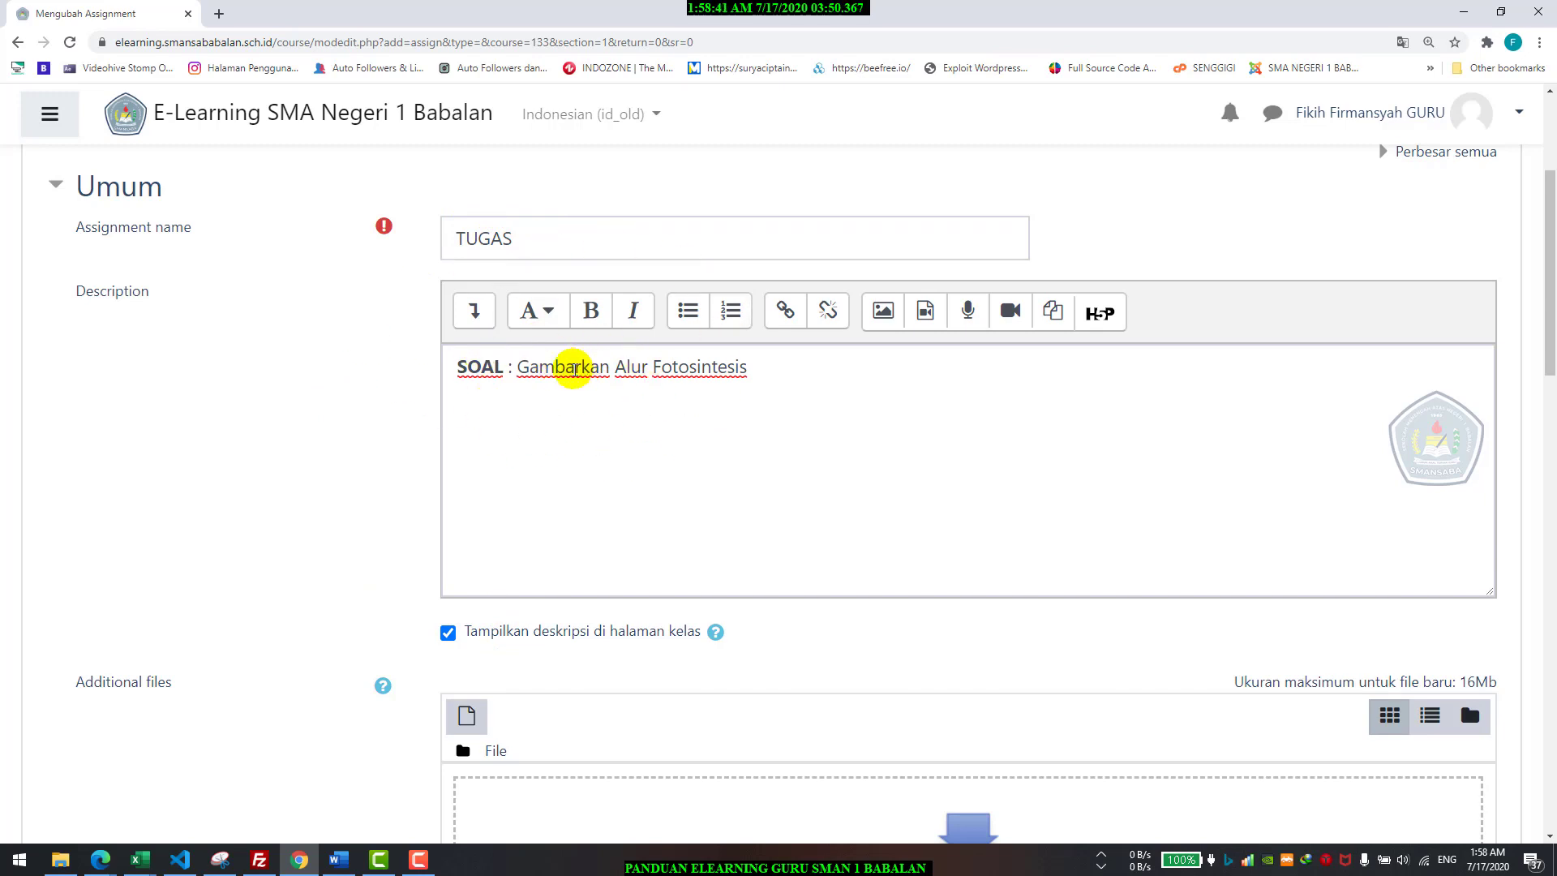
pyautogui.scroll(-5, 359, 409)
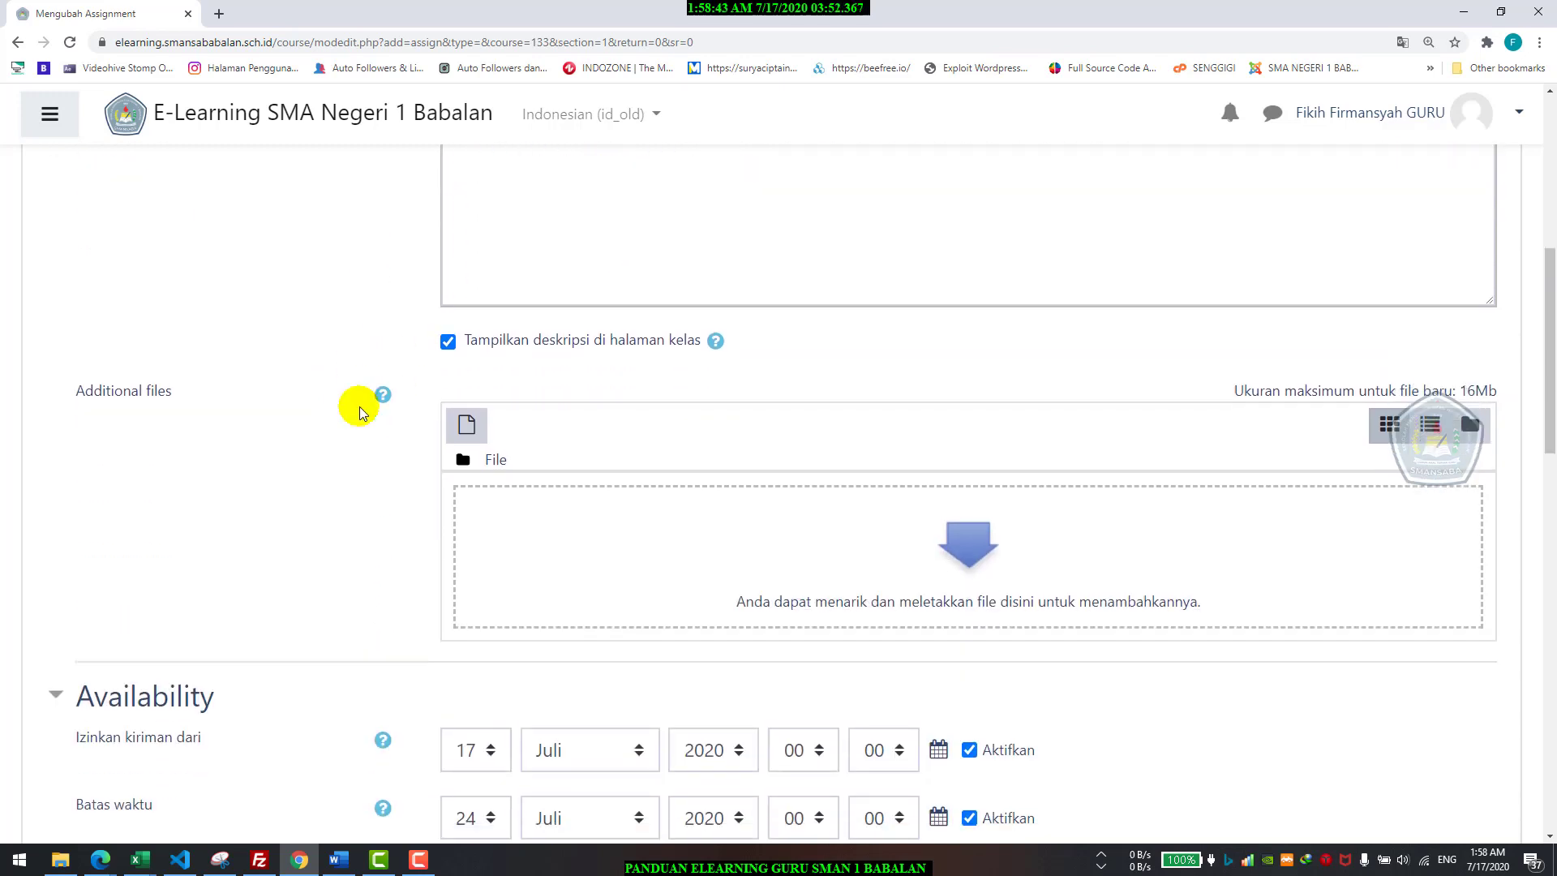
pyautogui.scroll(2, 335, 372)
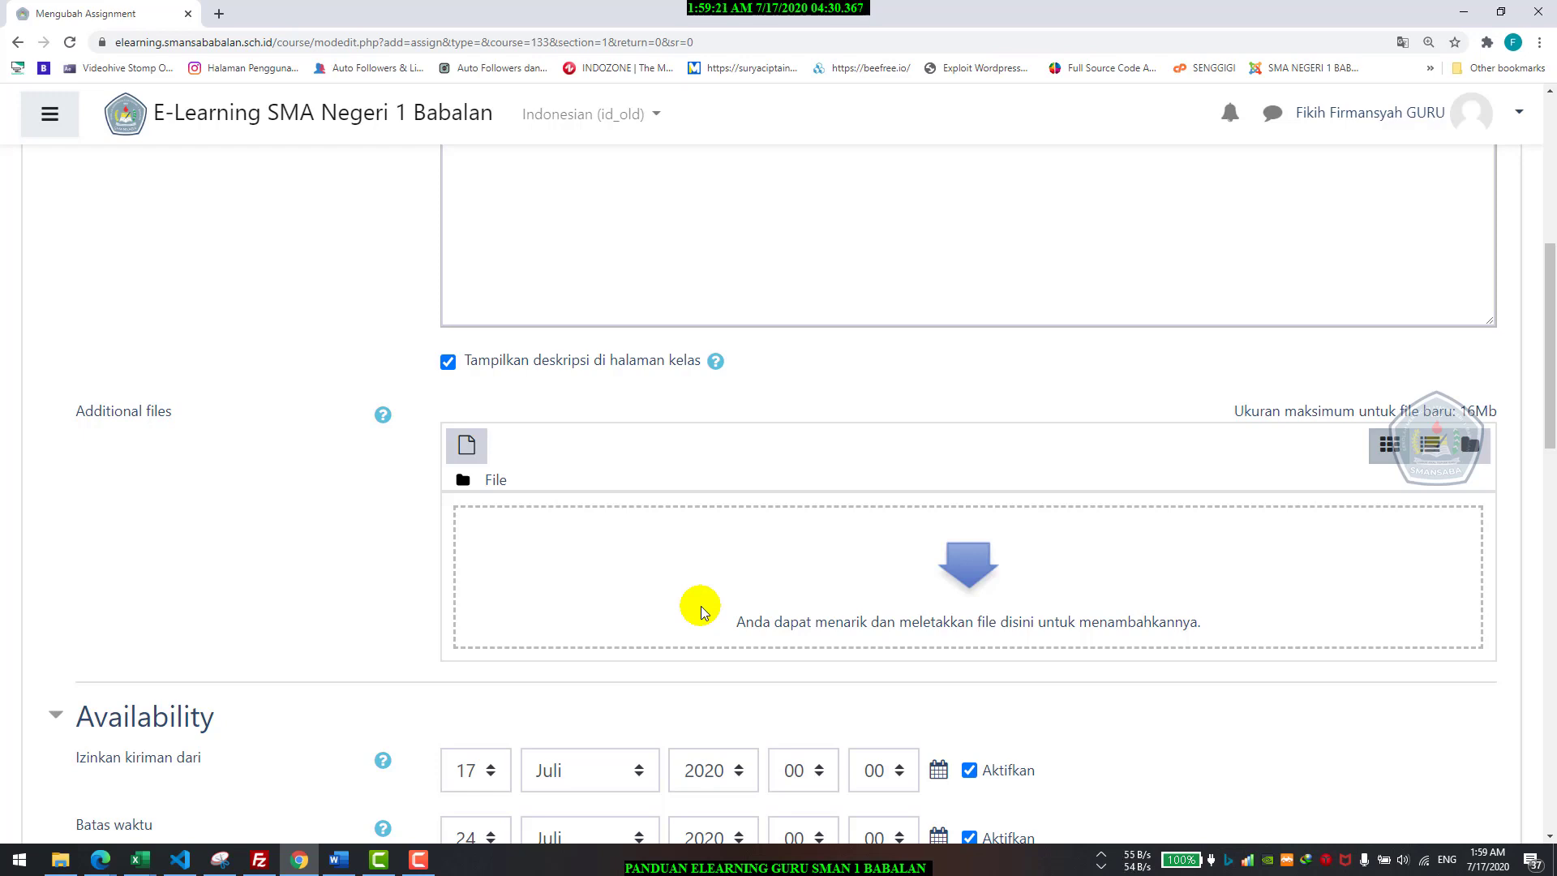
# - Switch to Word and create a new blank document for the assignment questions
pyautogui.click(338, 871)
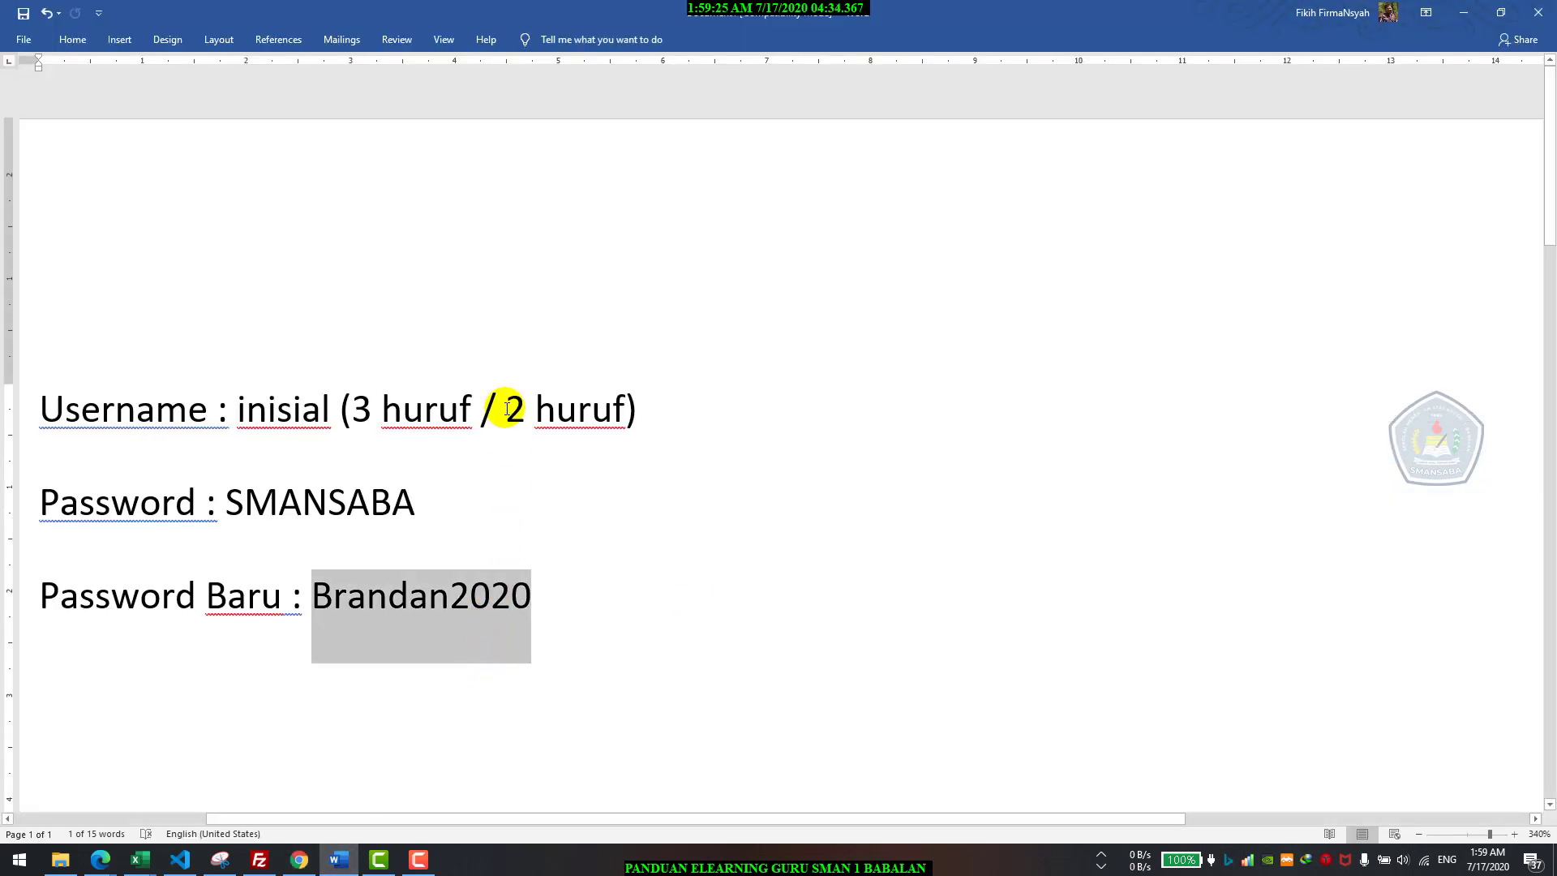
pyautogui.hotkey('ctrl', 'n')
pyautogui.keyDown('ctrl'); pyautogui.scroll(-10, 583, 369); pyautogui.keyUp('ctrl')
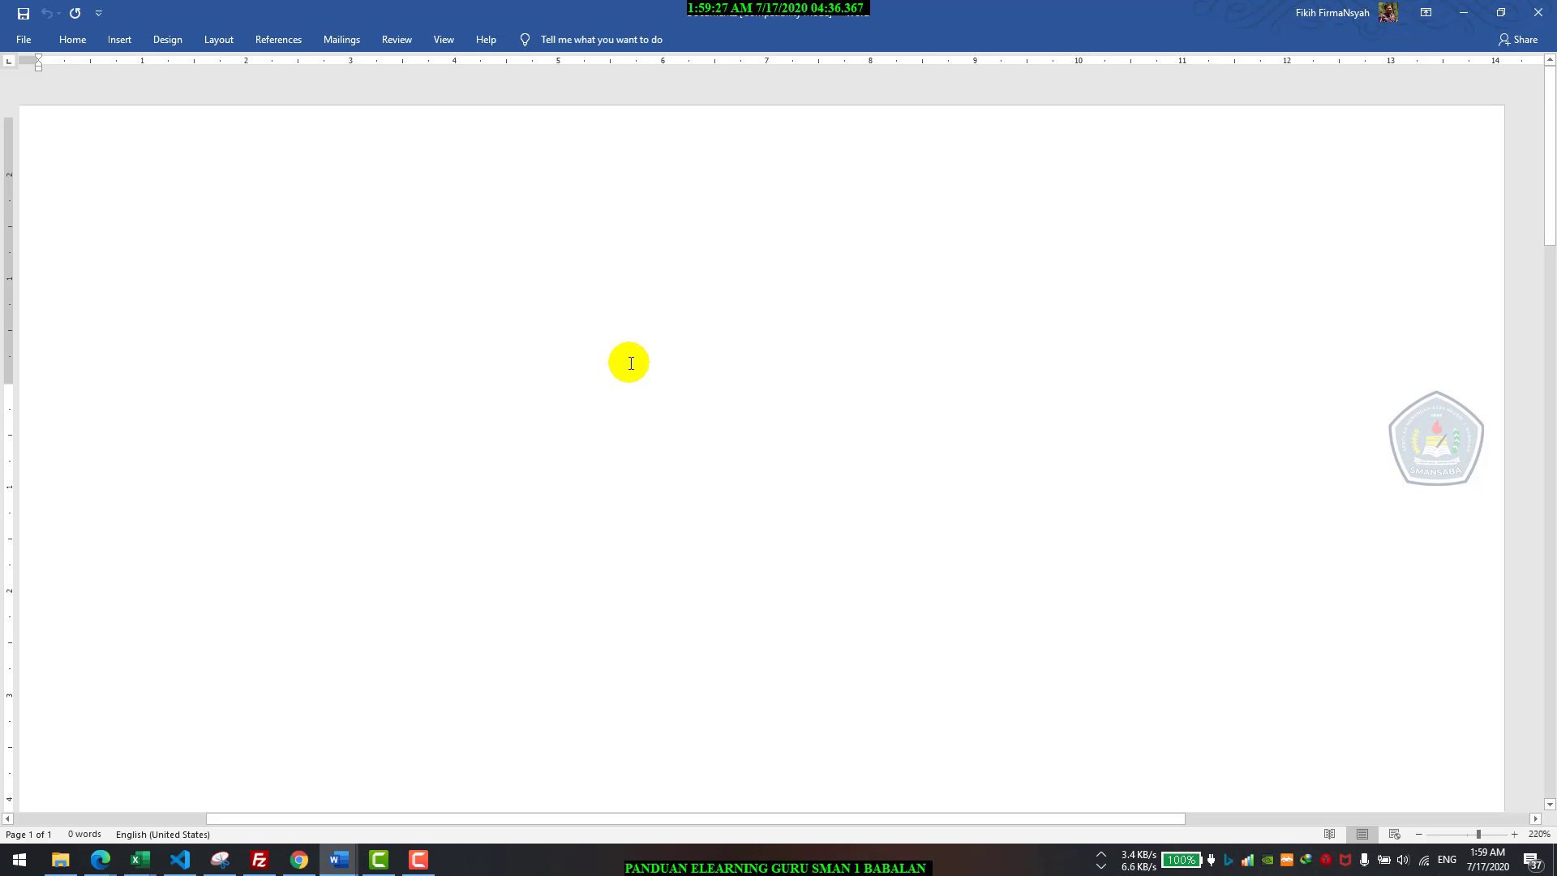
pyautogui.keyDown('ctrl'); pyautogui.scroll(-2, 670, 357); pyautogui.keyUp('ctrl')
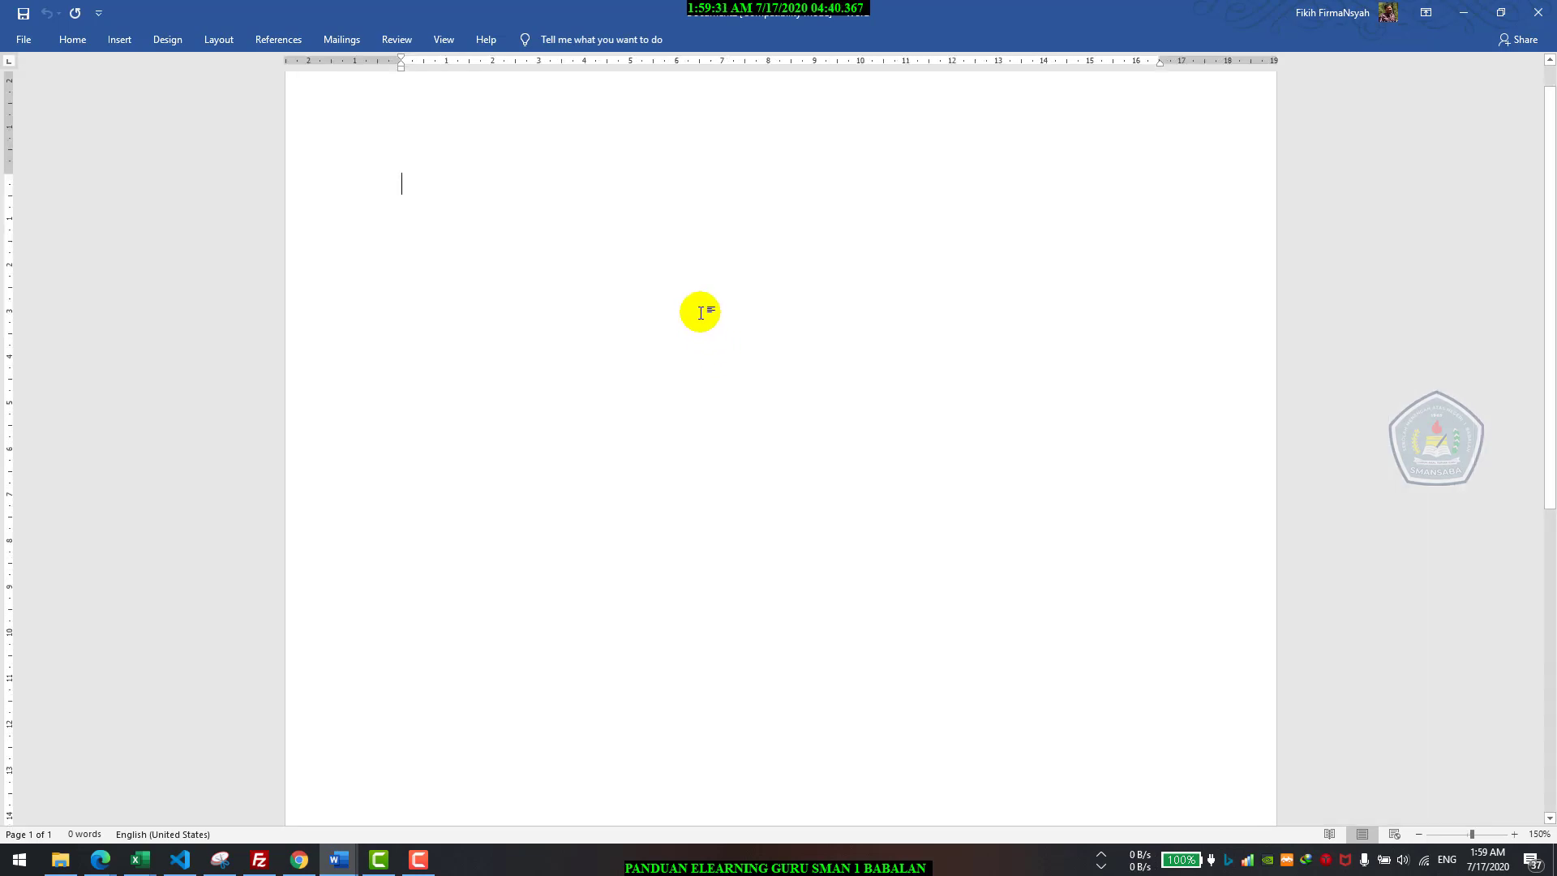
# - Start a numbered list with "Buatlah Struktur Akar – Daun" as the first question
pyautogui.write('1. ')
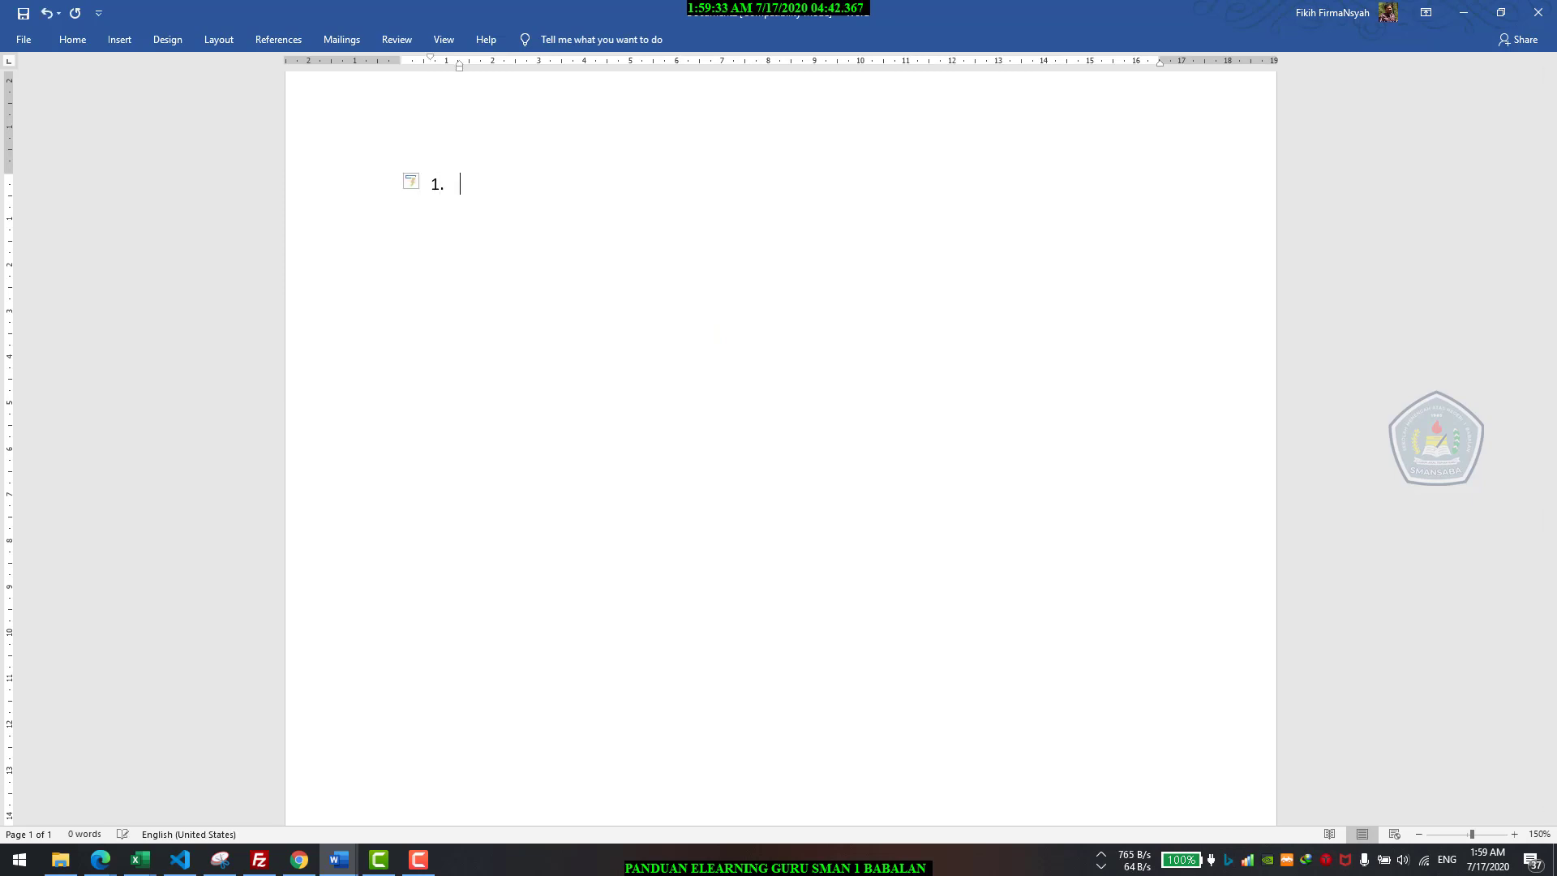
pyautogui.write('bUA')
pyautogui.press('BackSpace')
pyautogui.press('BackSpace')
pyautogui.press('BackSpace')
pyautogui.write('Bu')
pyautogui.write('t atlah Stru')
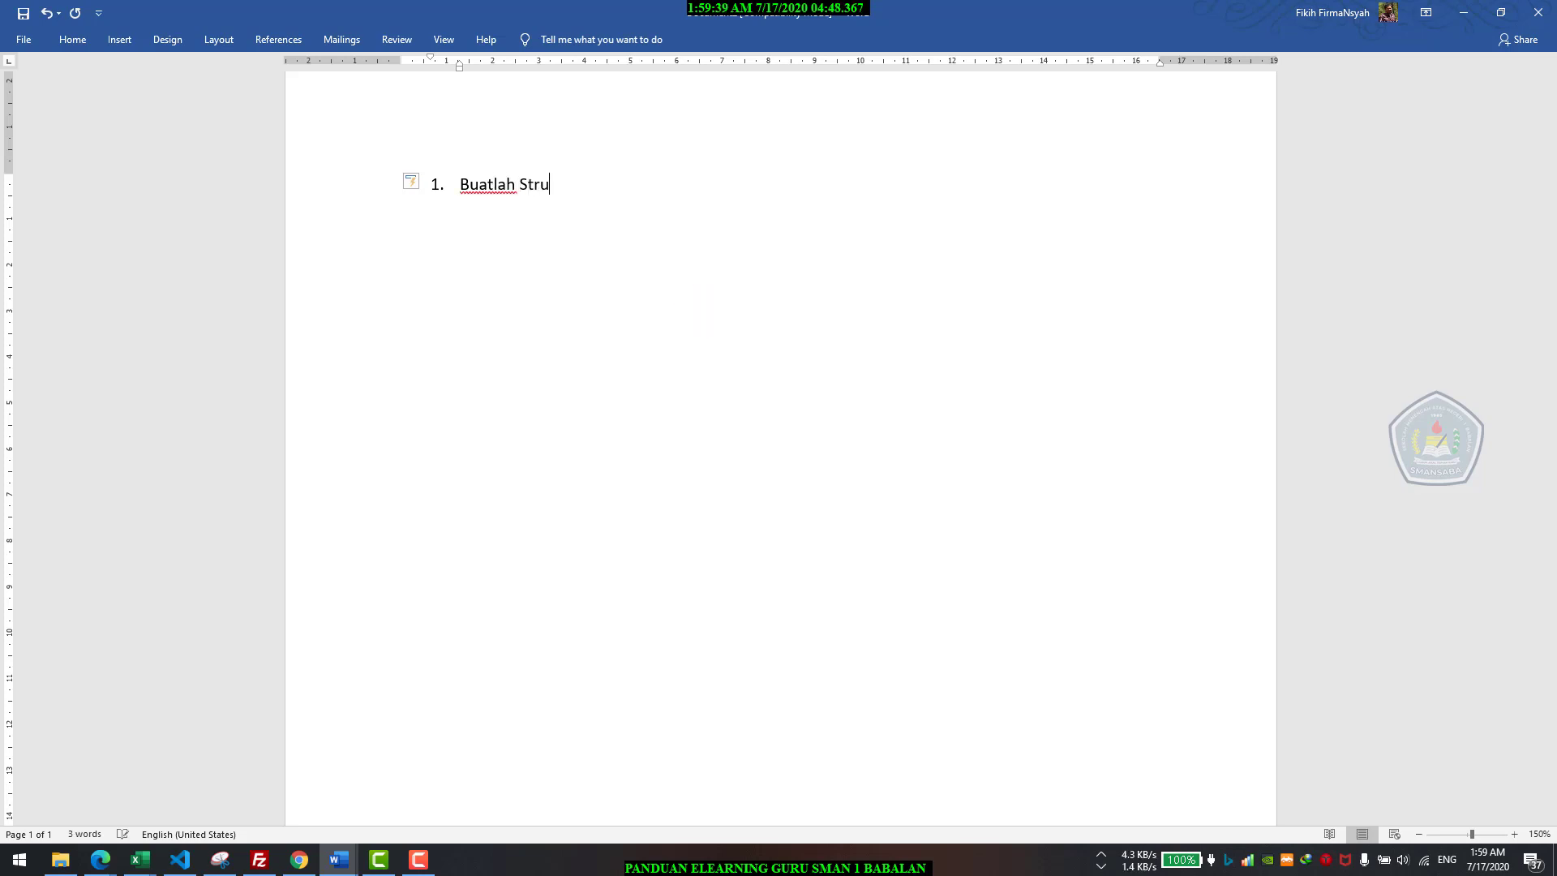
pyautogui.write('ktur ')
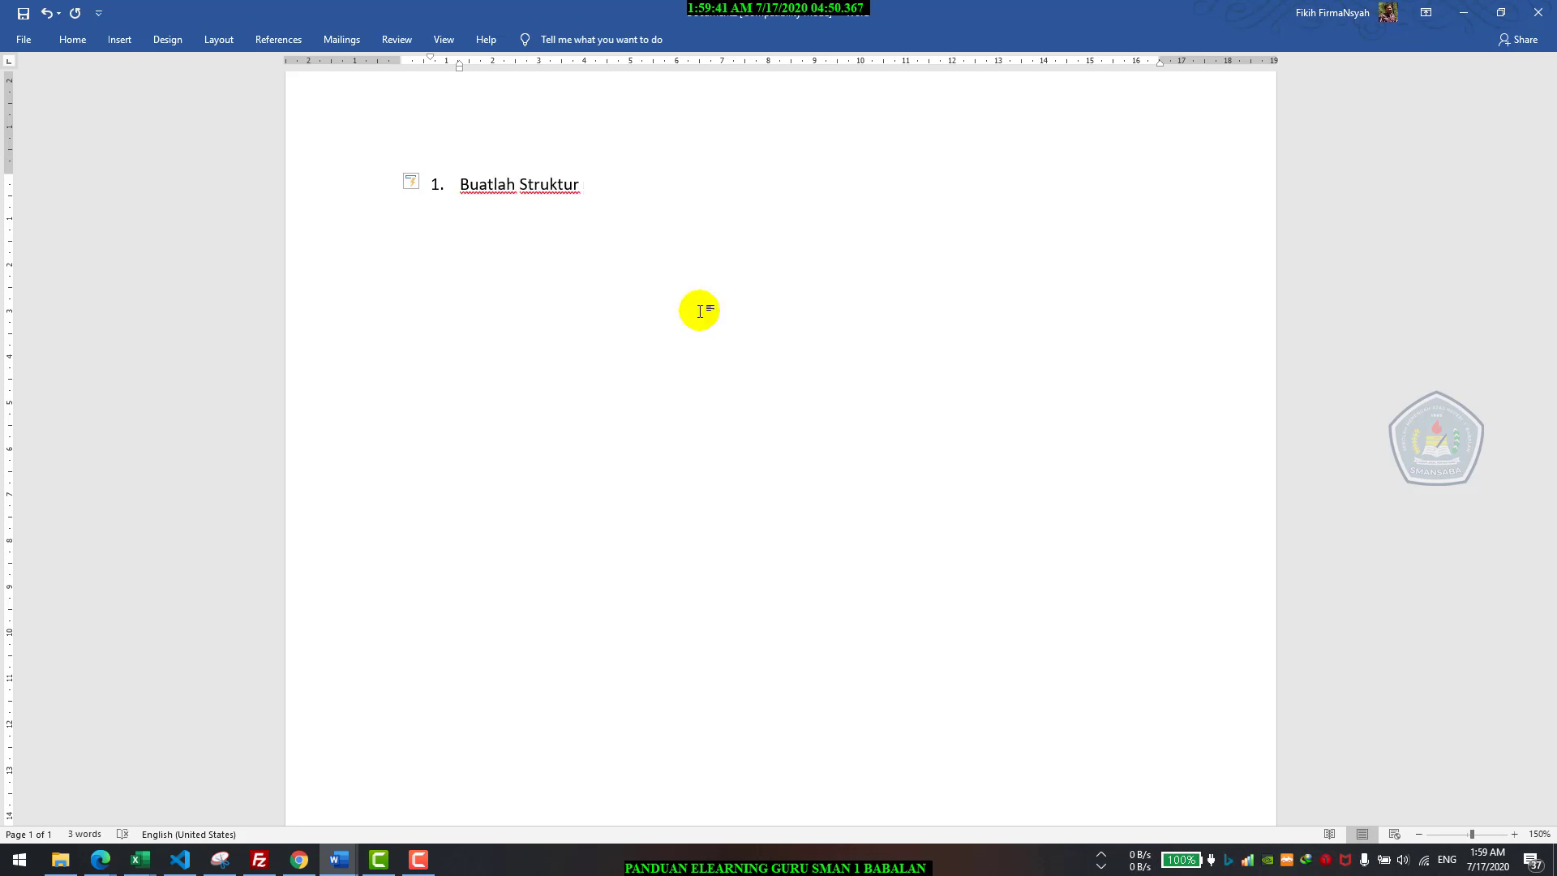
pyautogui.write('Akar - Dau')
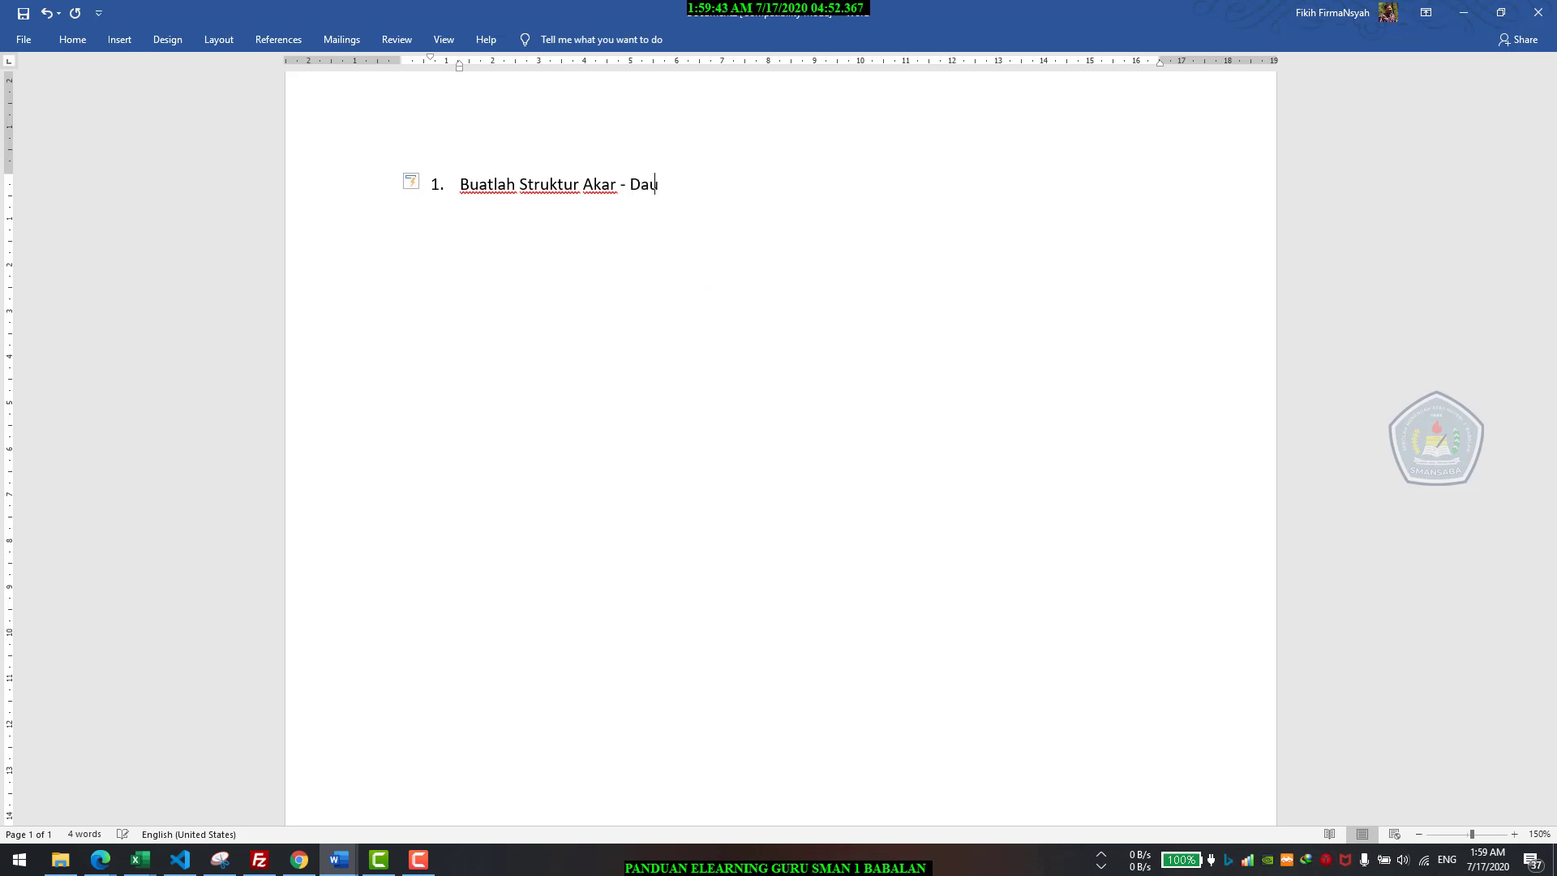
pyautogui.write('n')
pyautogui.press('Return')
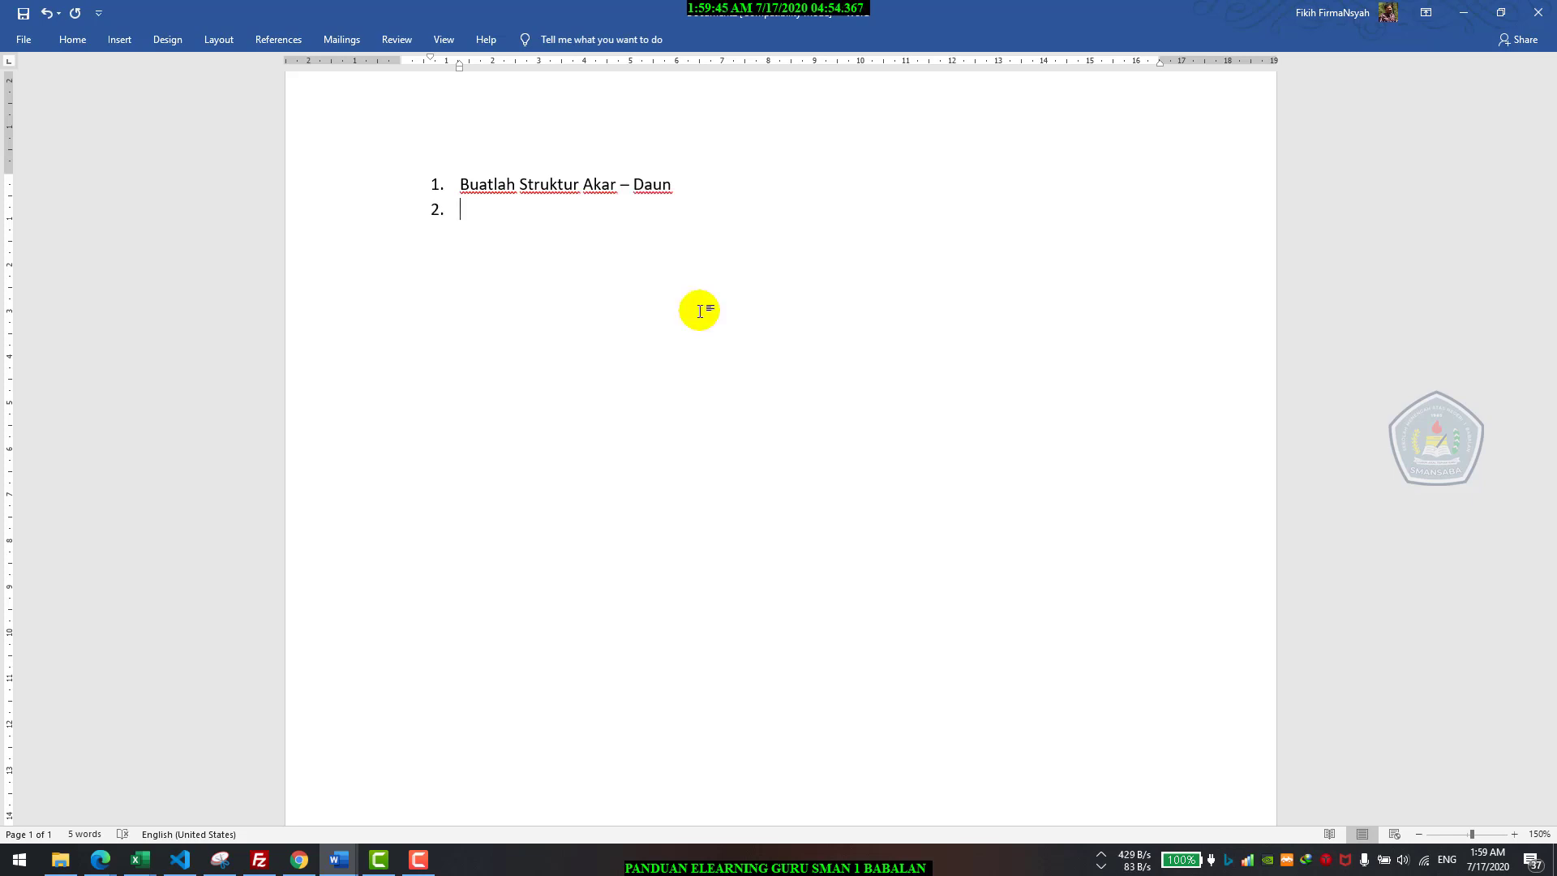
# - Write "Gambarkan alur fotosintesis" as the second question in the numbered list
pyautogui.write('Gambarkan Alg')
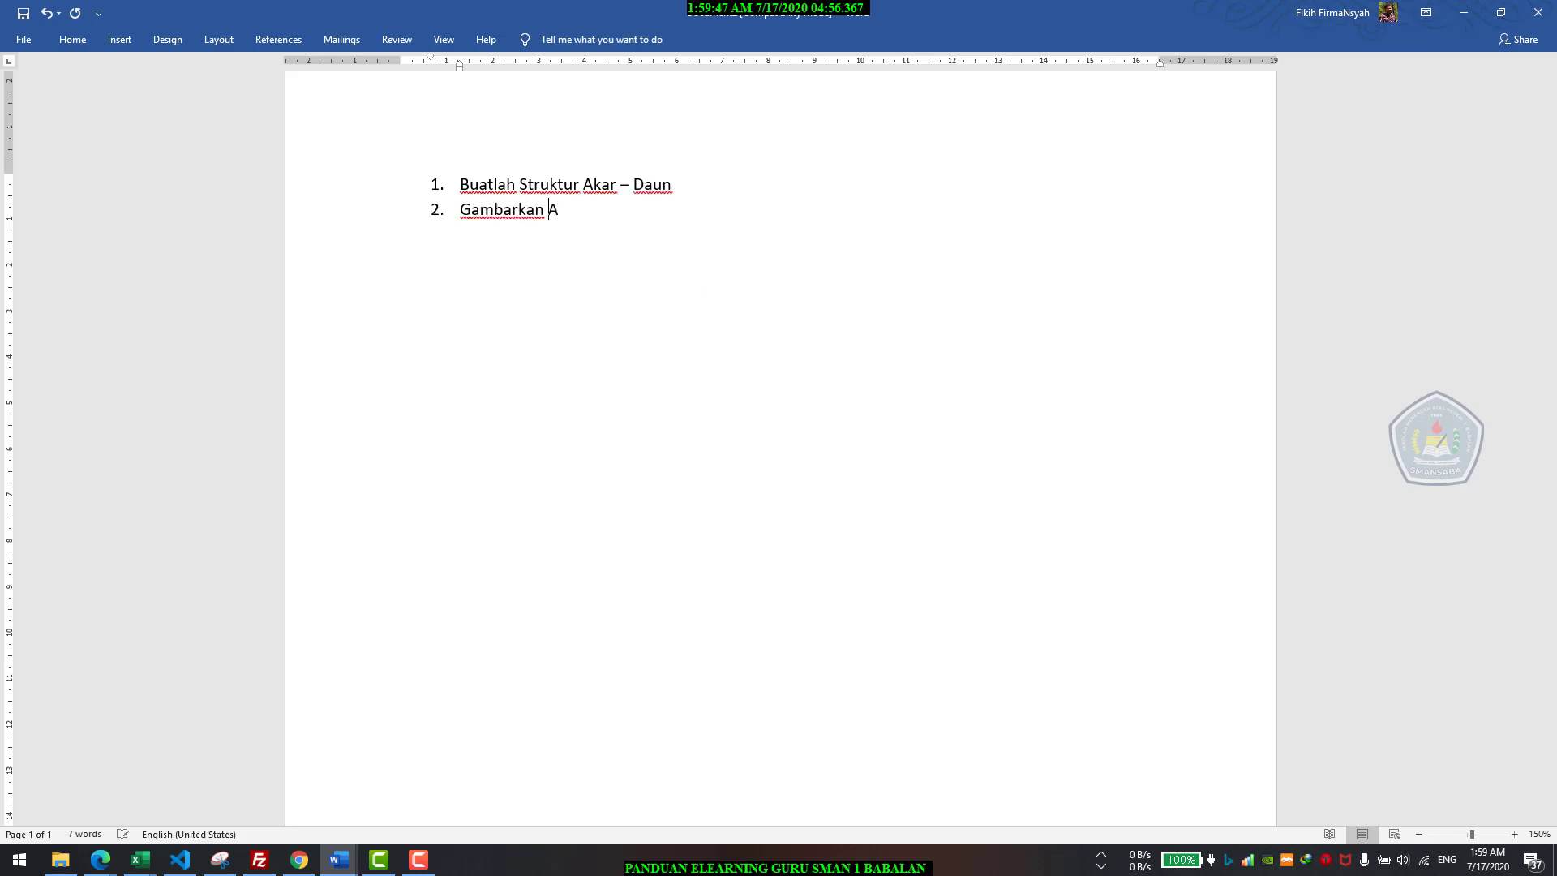
pyautogui.press('BackSpace')
pyautogui.press('BackSpace')
pyautogui.write('alur fotosintesiss')
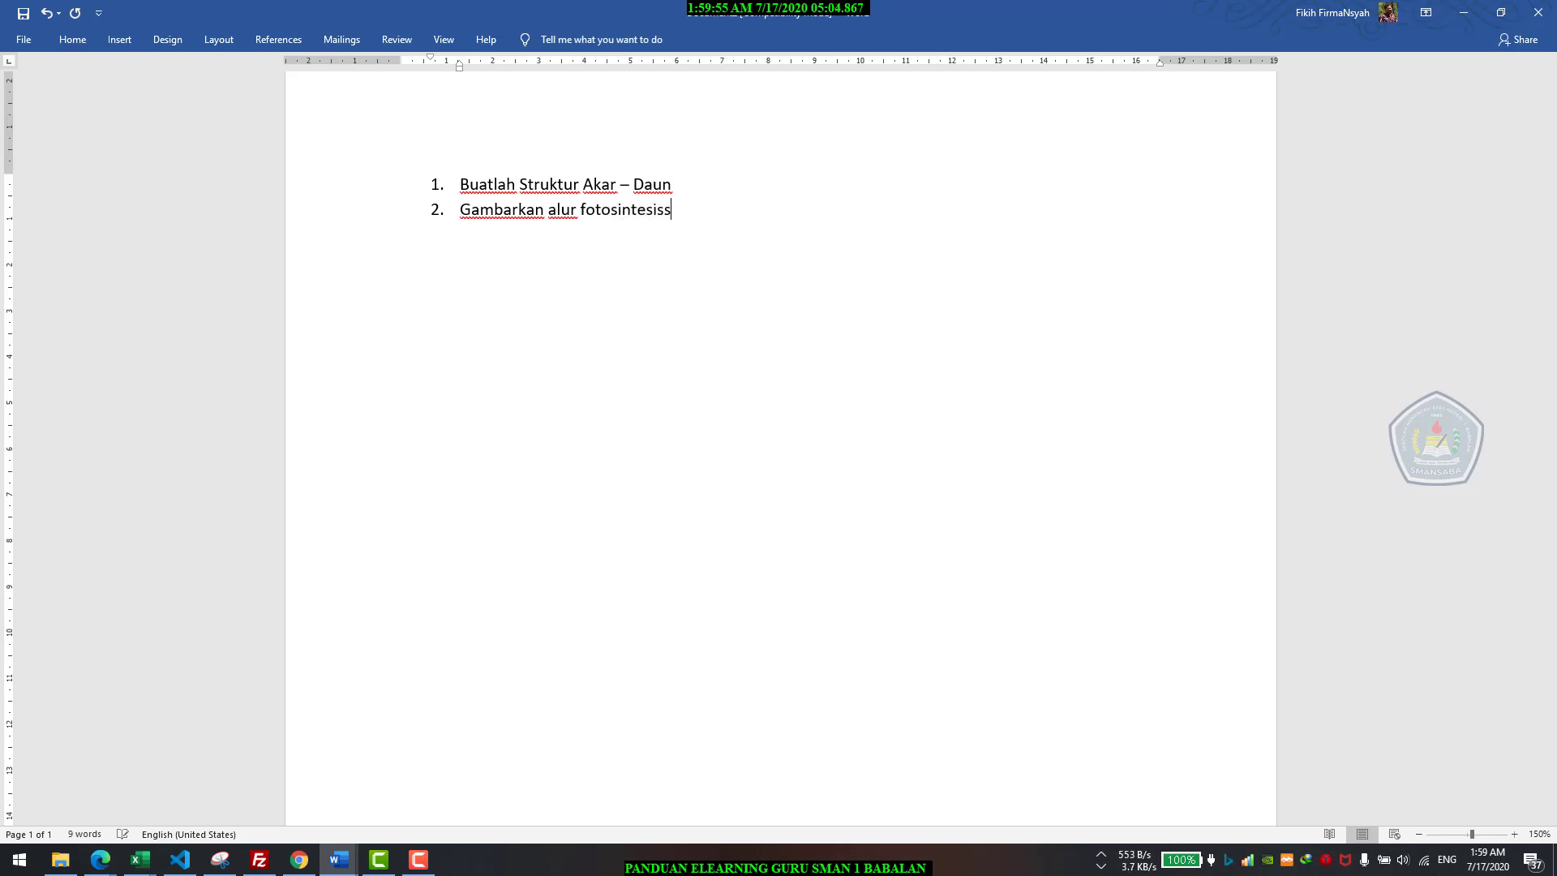
# - Add "Gambarkan Organ Jantung." as the third question in the numbered list
pyautogui.press('Return')
pyautogui.write('Ge')
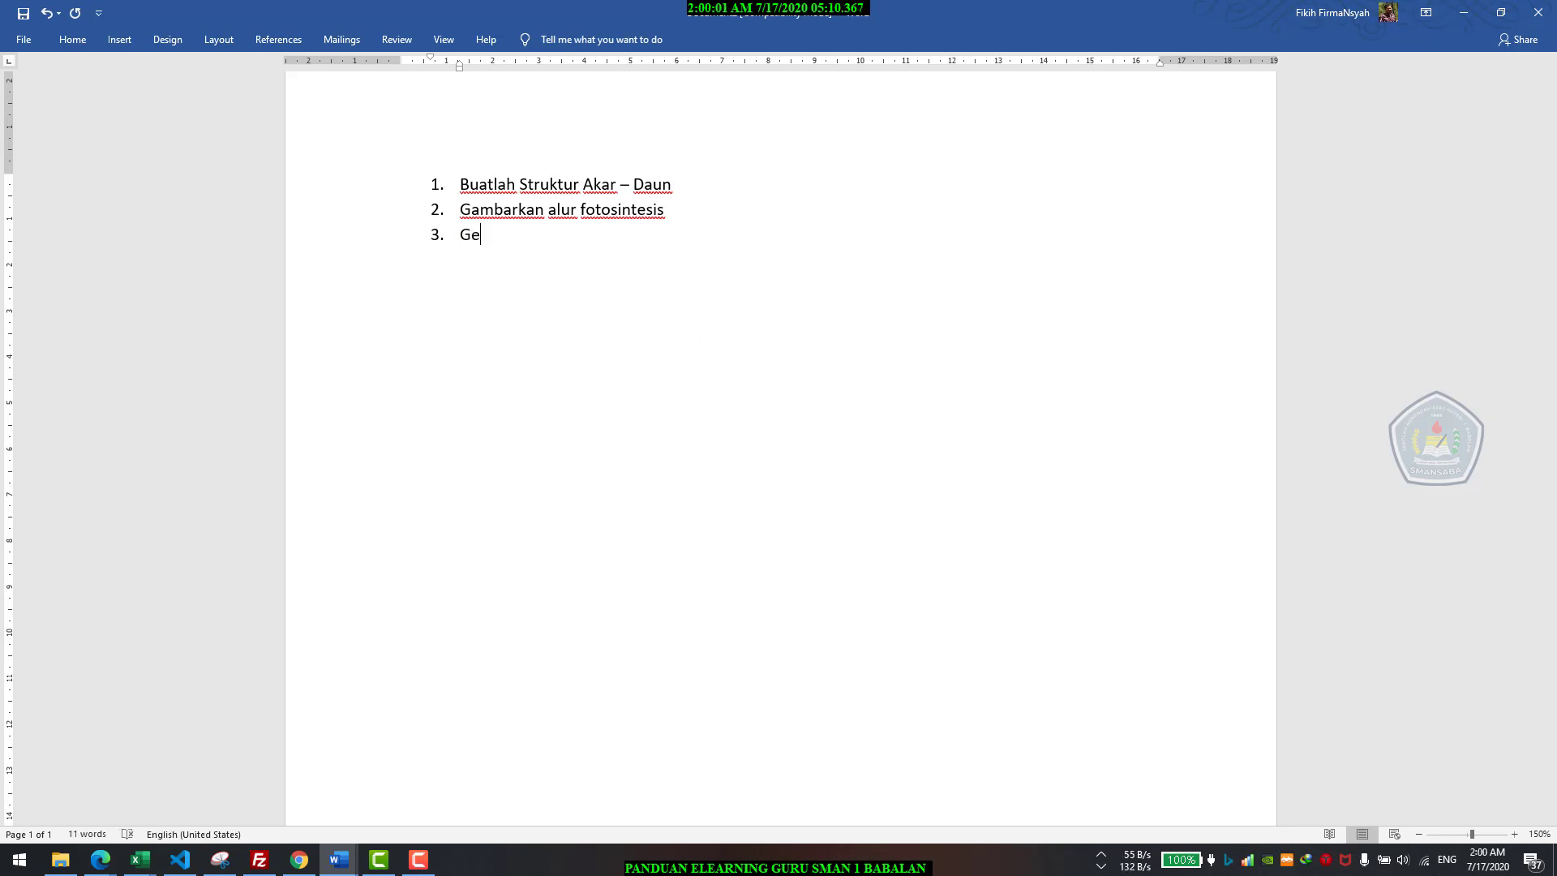
pyautogui.press('BackSpace')
pyautogui.press('BackSpace')
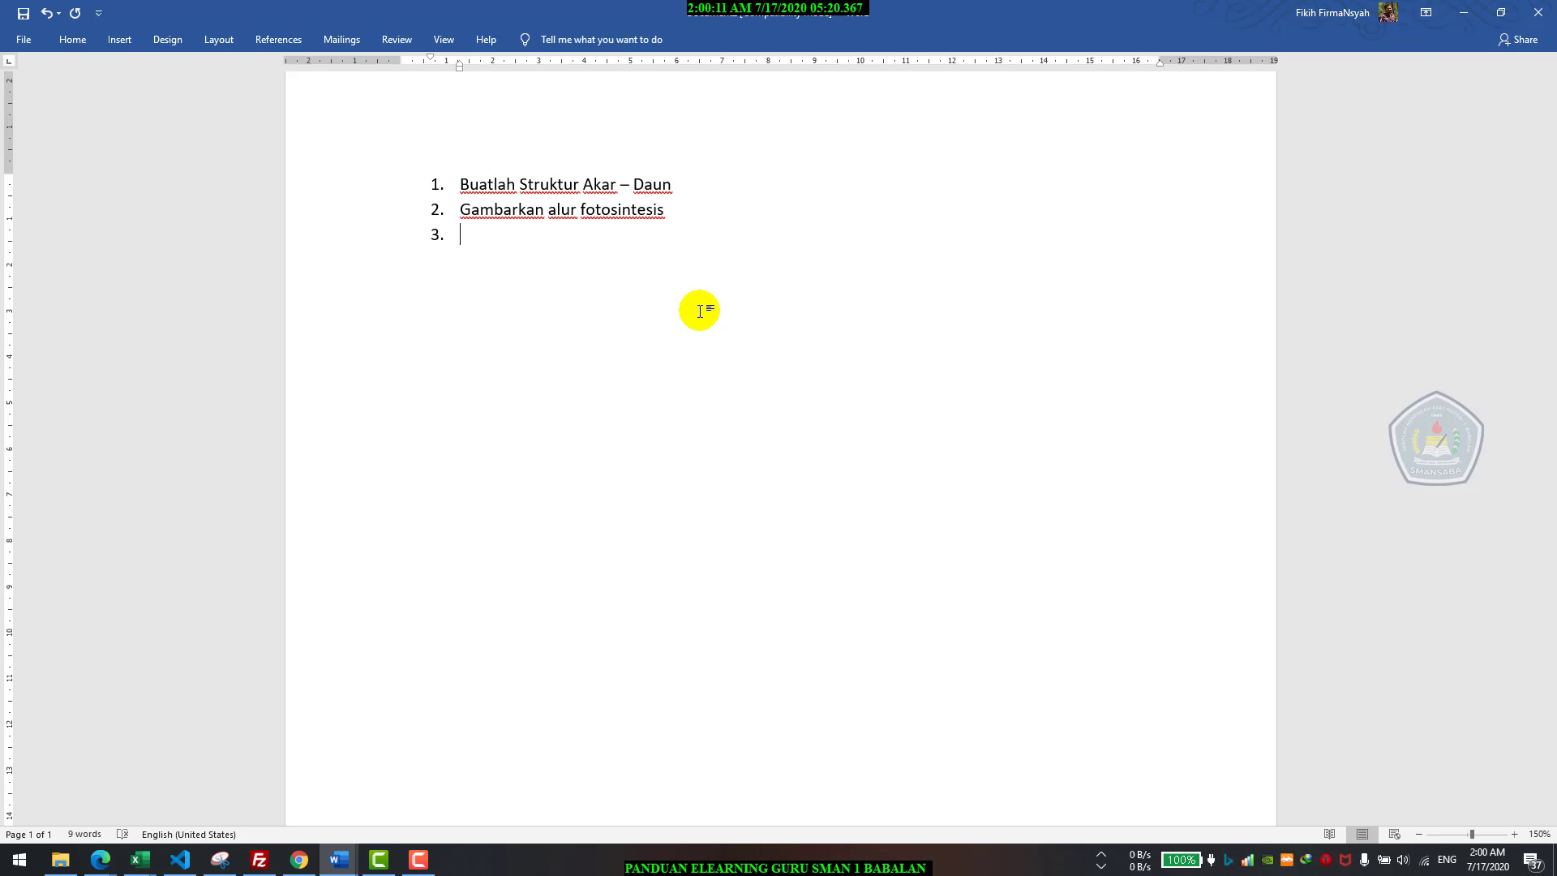
pyautogui.write('Gamb')
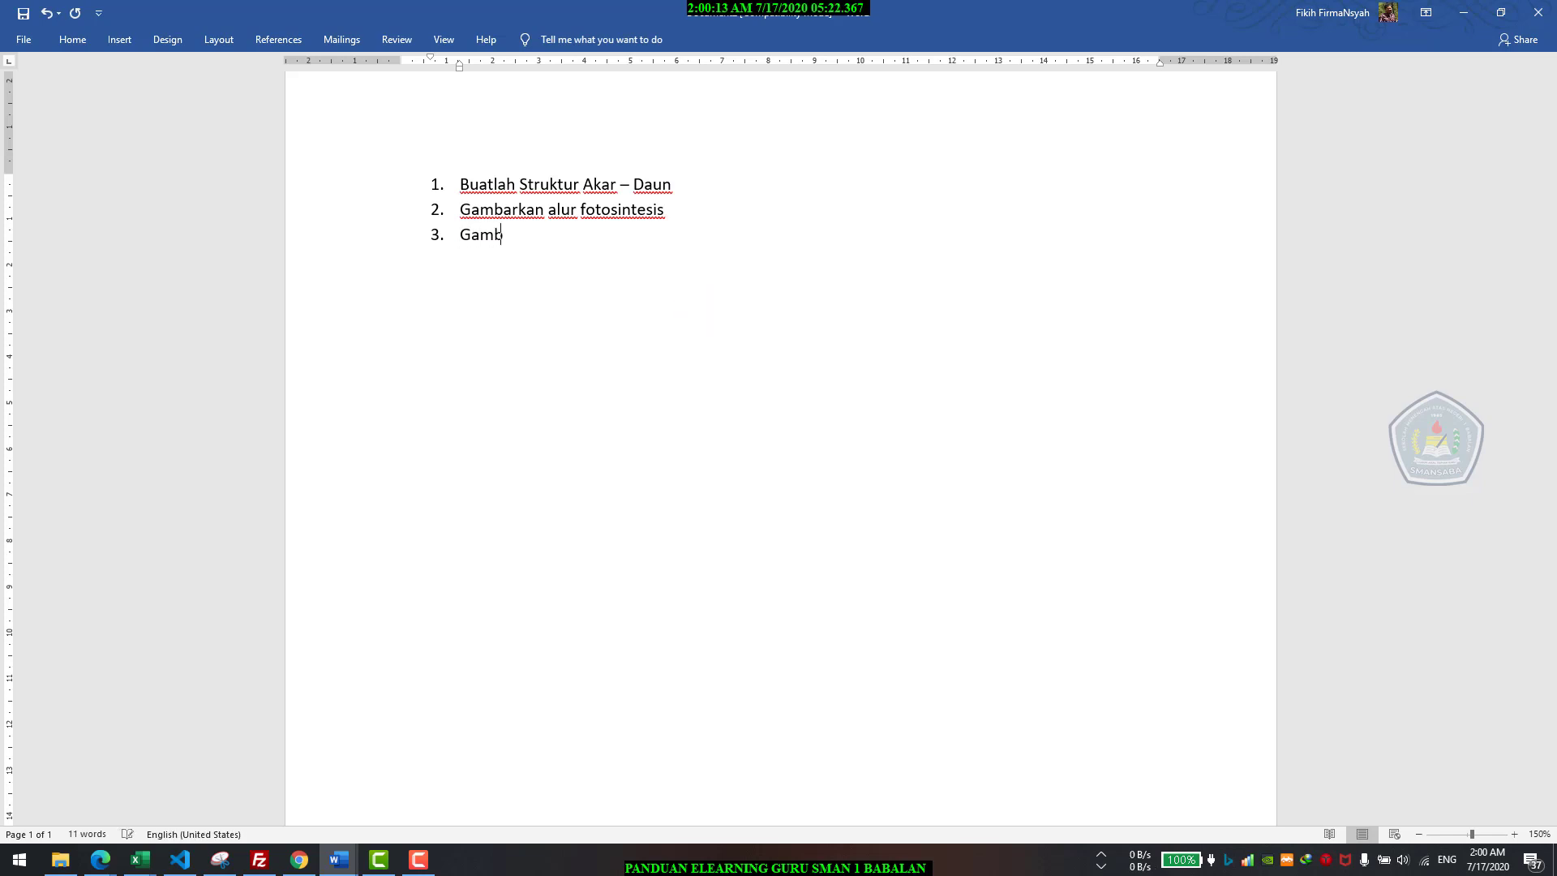
pyautogui.write('arkan Organ Jantung.')
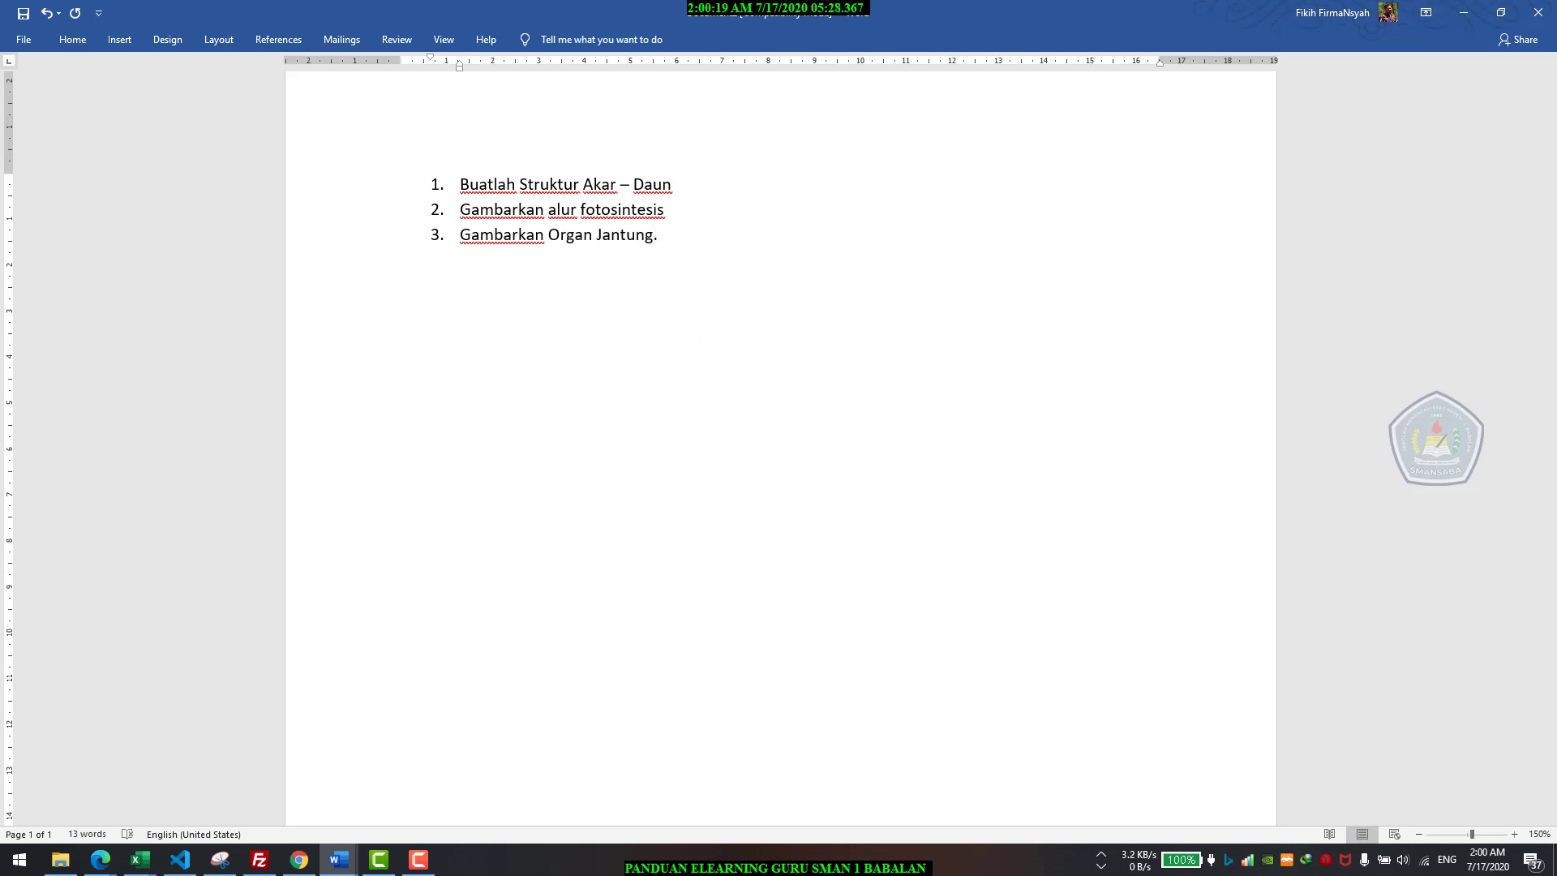
# - Add a full stop at the end of the second and first questions
pyautogui.click(702, 212)
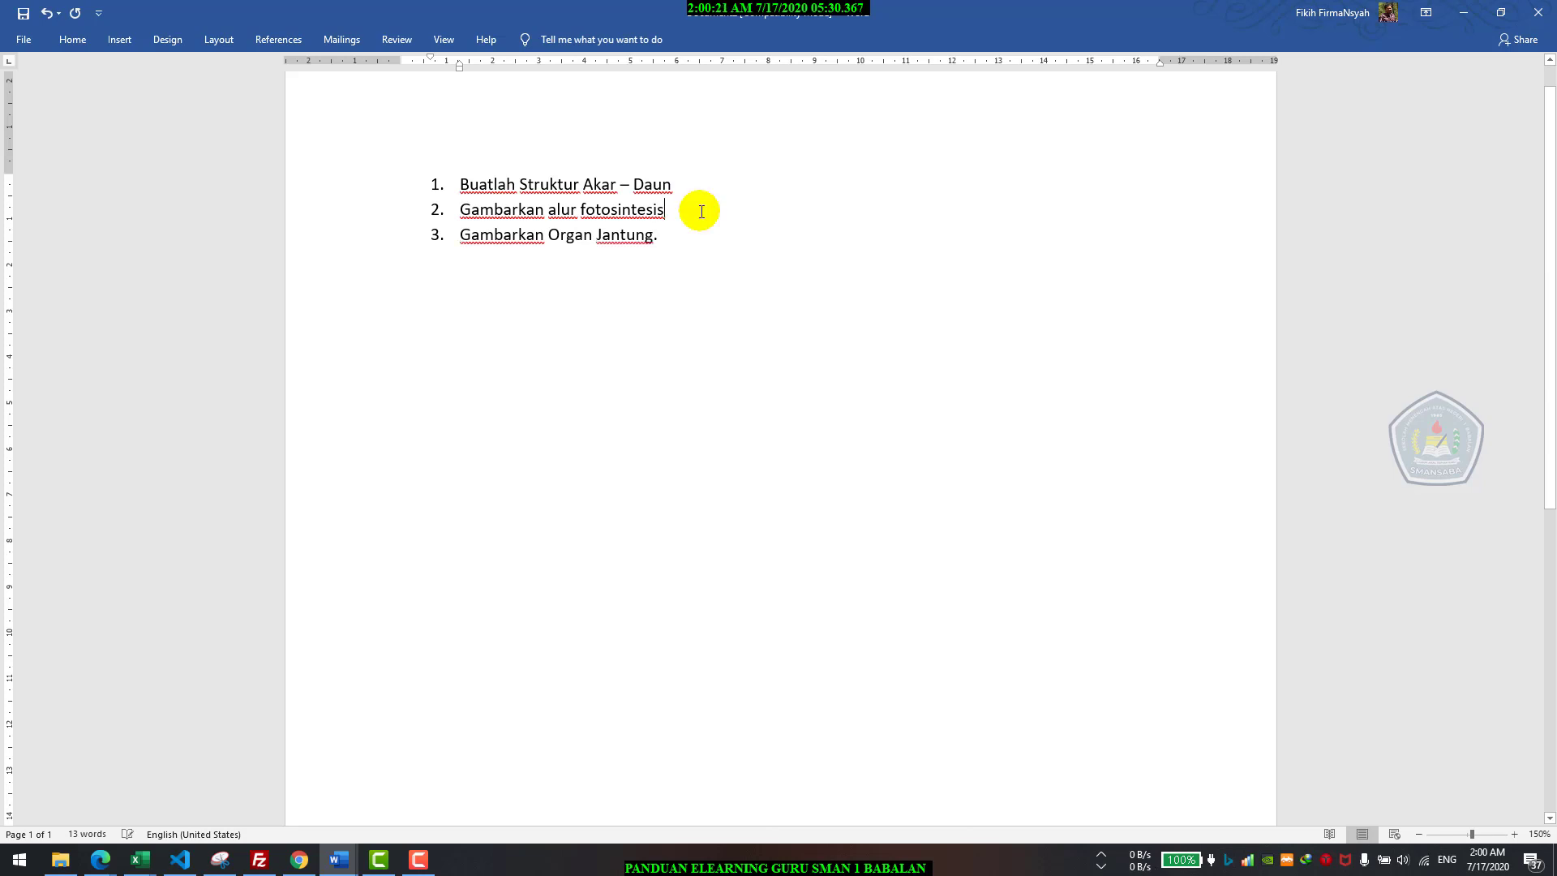
pyautogui.write('.')
pyautogui.click(708, 191)
pyautogui.write('.')
# - Copy the entire numbered question list and switch back to the assignment form in Chrome
pyautogui.hotkey('ctrl', 'a')
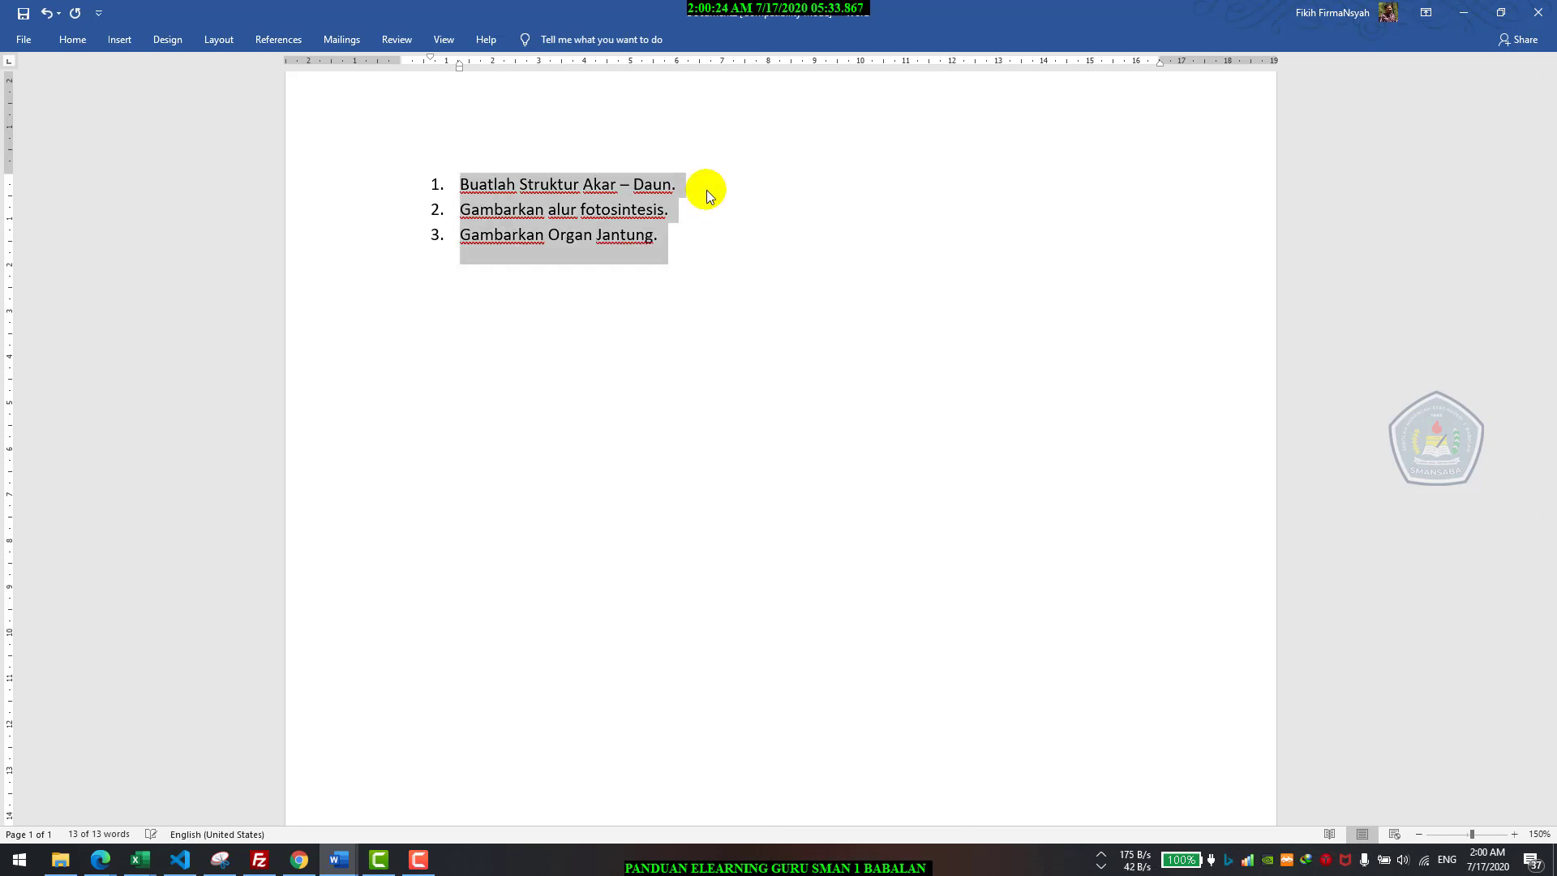
pyautogui.rightClick(621, 214)
pyautogui.click(671, 244)
pyautogui.press('super+Tab')
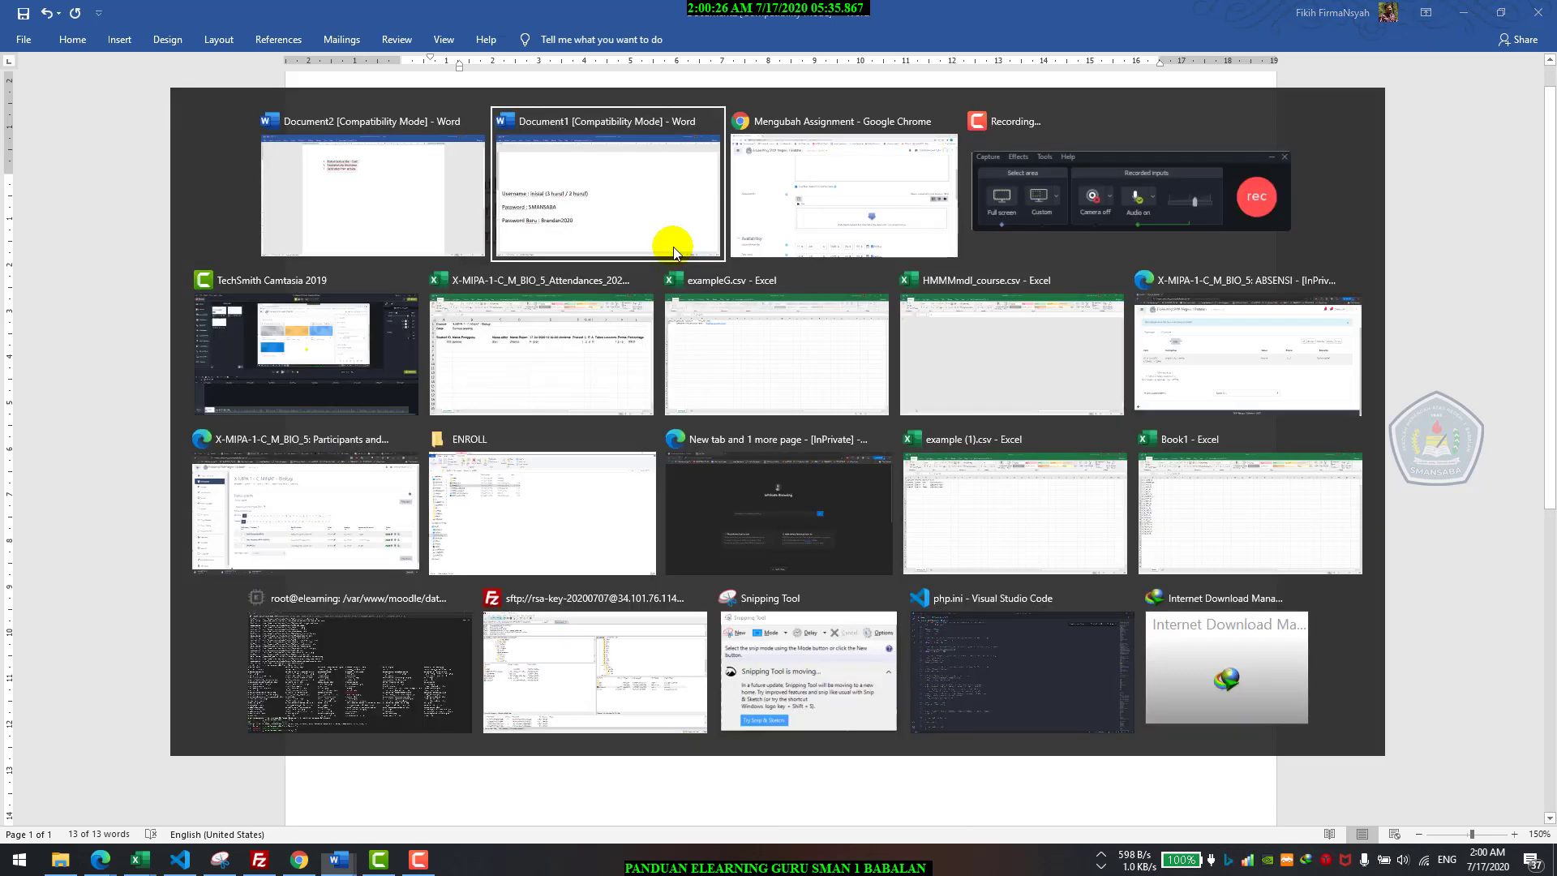
pyautogui.click(746, 212)
pyautogui.scroll(5, 563, 373)
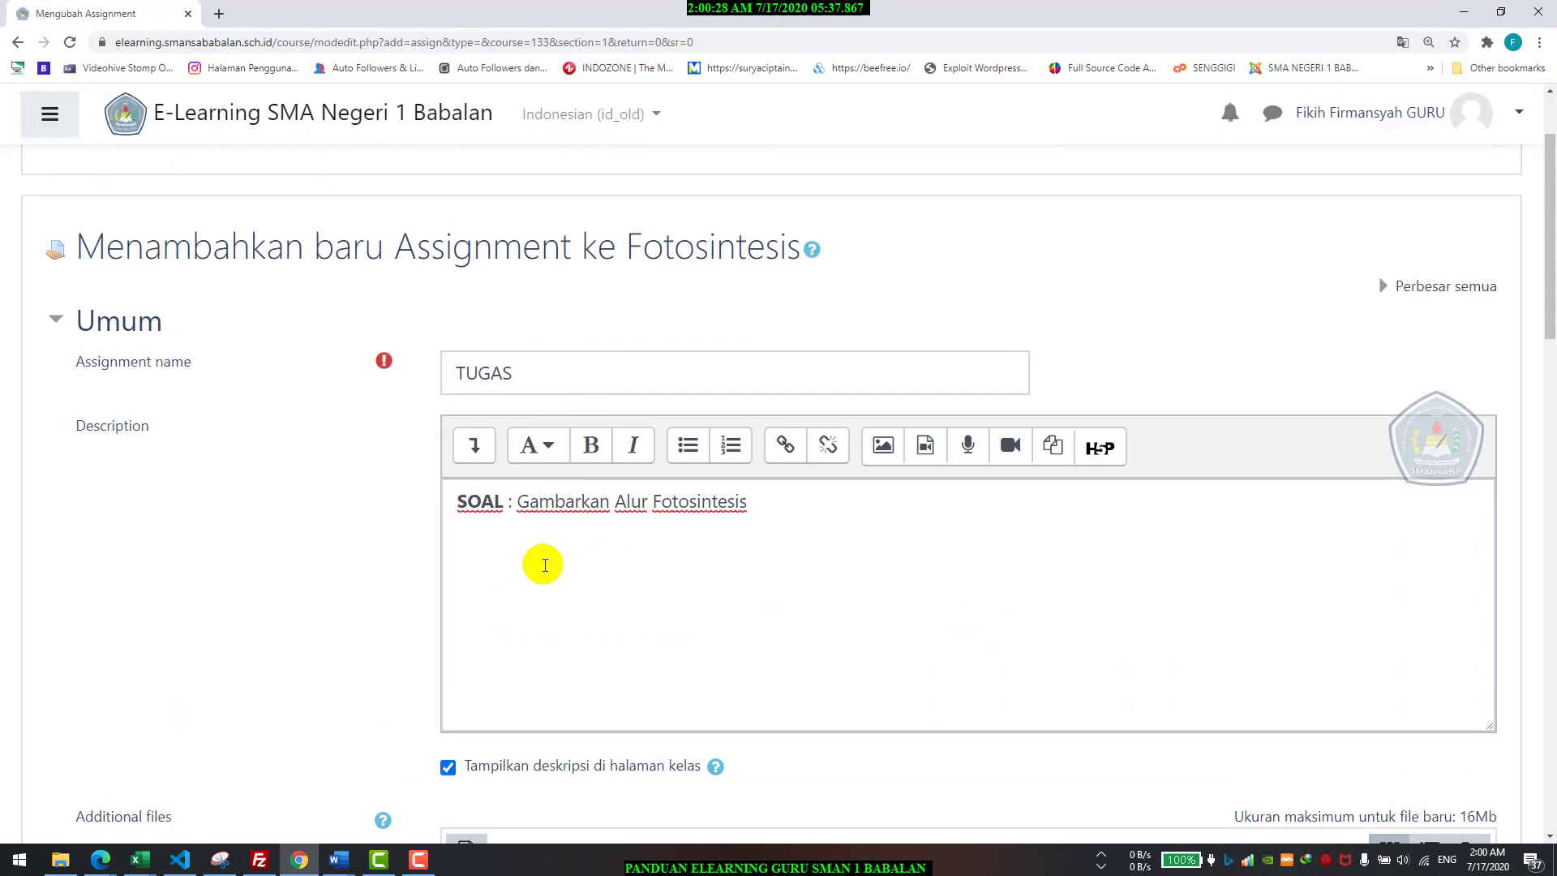
# - Replace "Gambarkan Alur Fotosintesis" in the description with the copied question list, placed on a new line below "SOAL :"
pyautogui.click(526, 515)
pyautogui.press('Return')
pyautogui.click(726, 533)
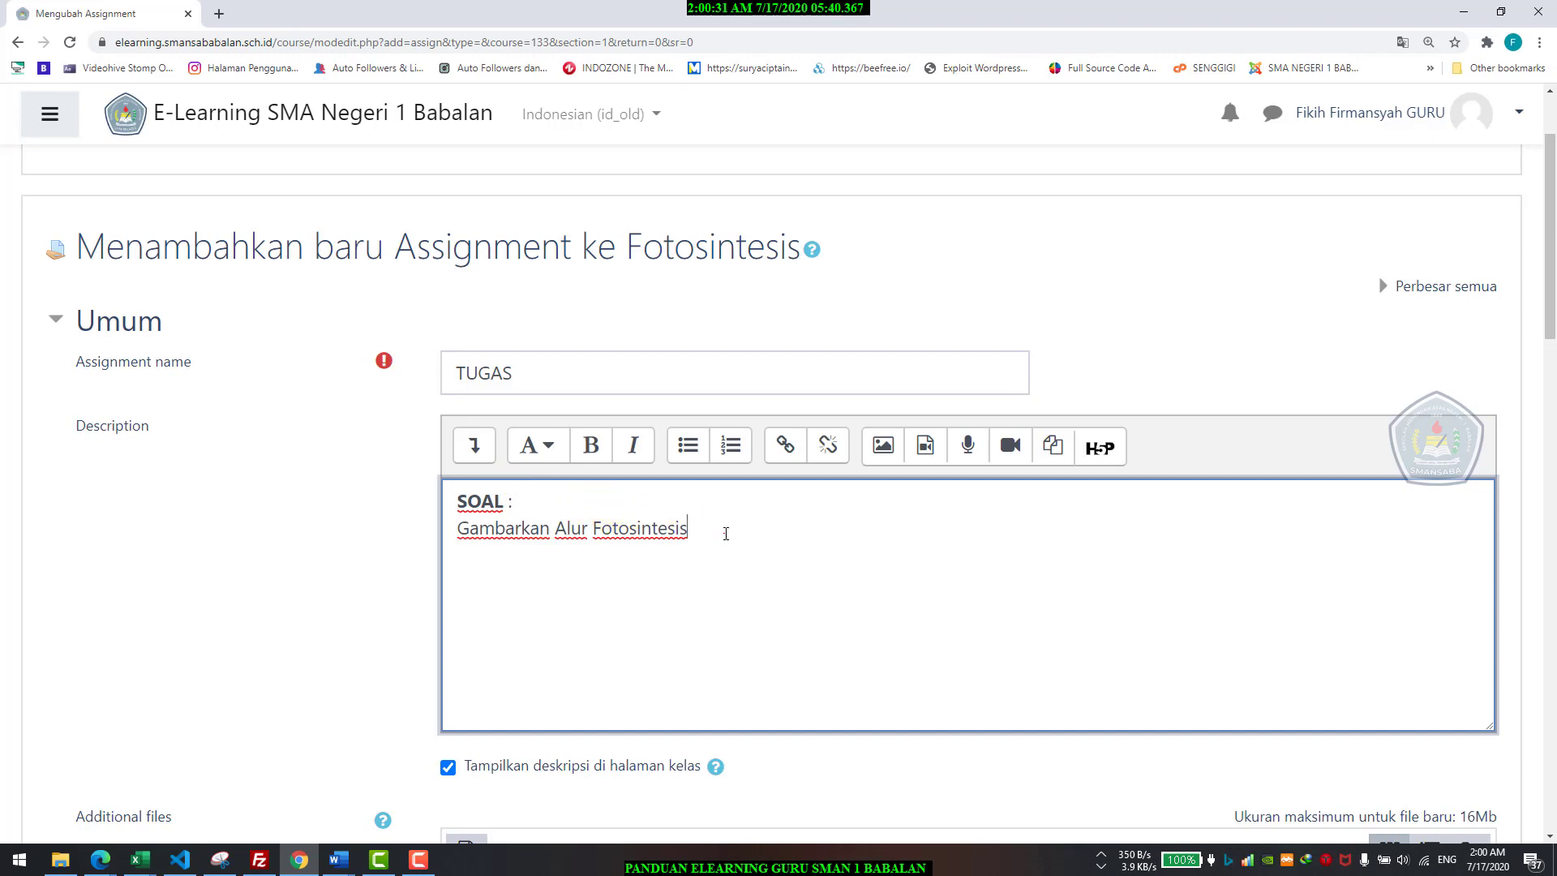
pyautogui.hotkey('shift', 'Home')
pyautogui.hotkey('ctrl', 'x')
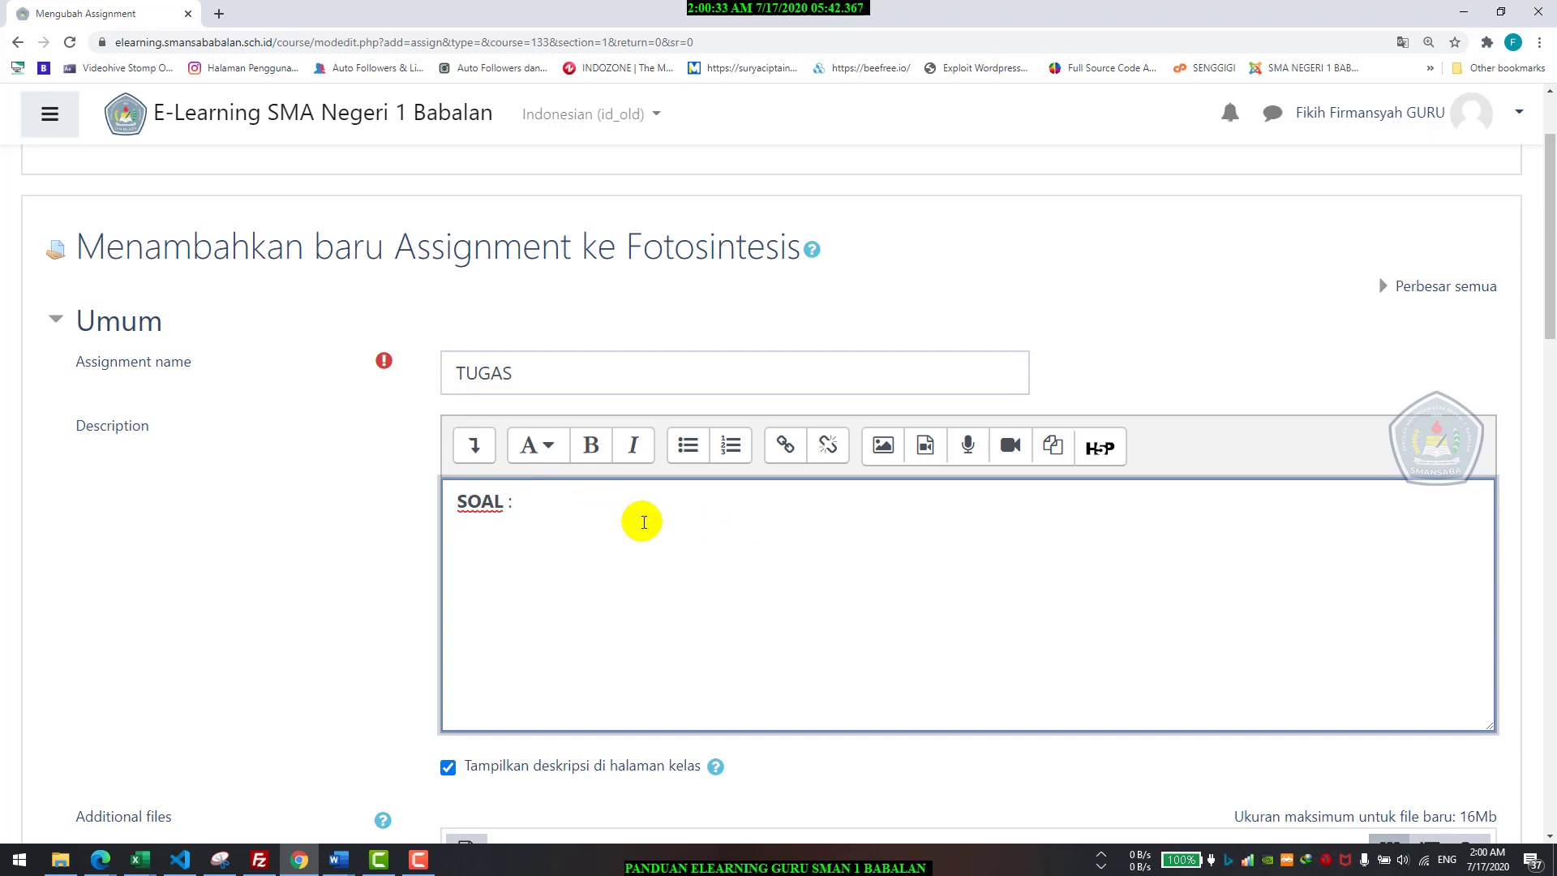
pyautogui.rightClick(643, 521)
pyautogui.click(695, 640)
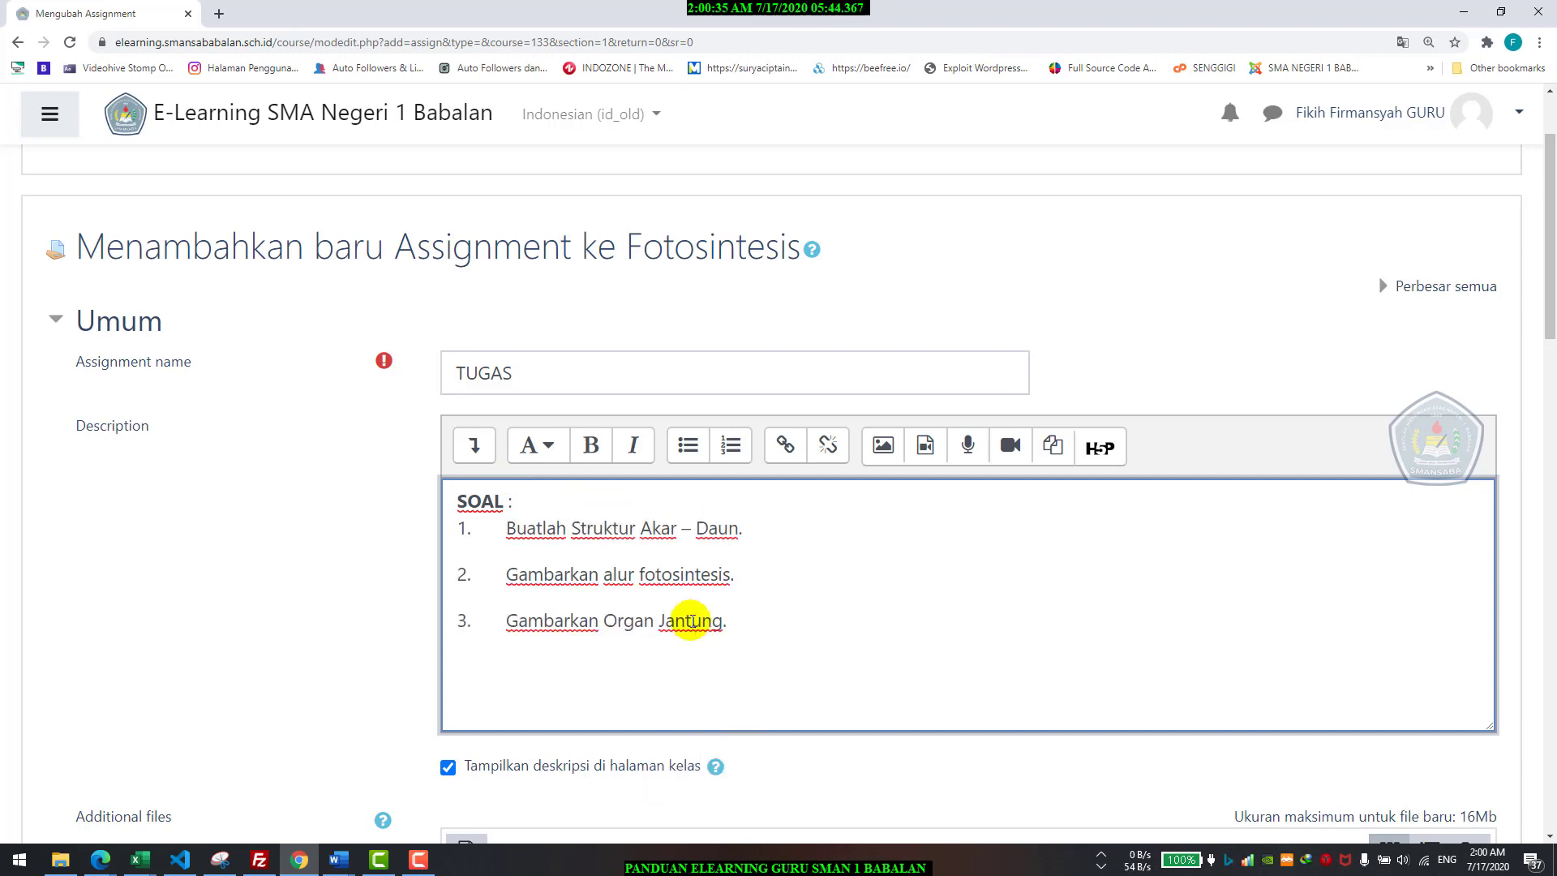
pyautogui.moveTo(491, 525)
pyautogui.mouseDown()
pyautogui.moveTo(457, 529)
pyautogui.moveTo(478, 533)
pyautogui.mouseUp()
pyautogui.click(501, 542)
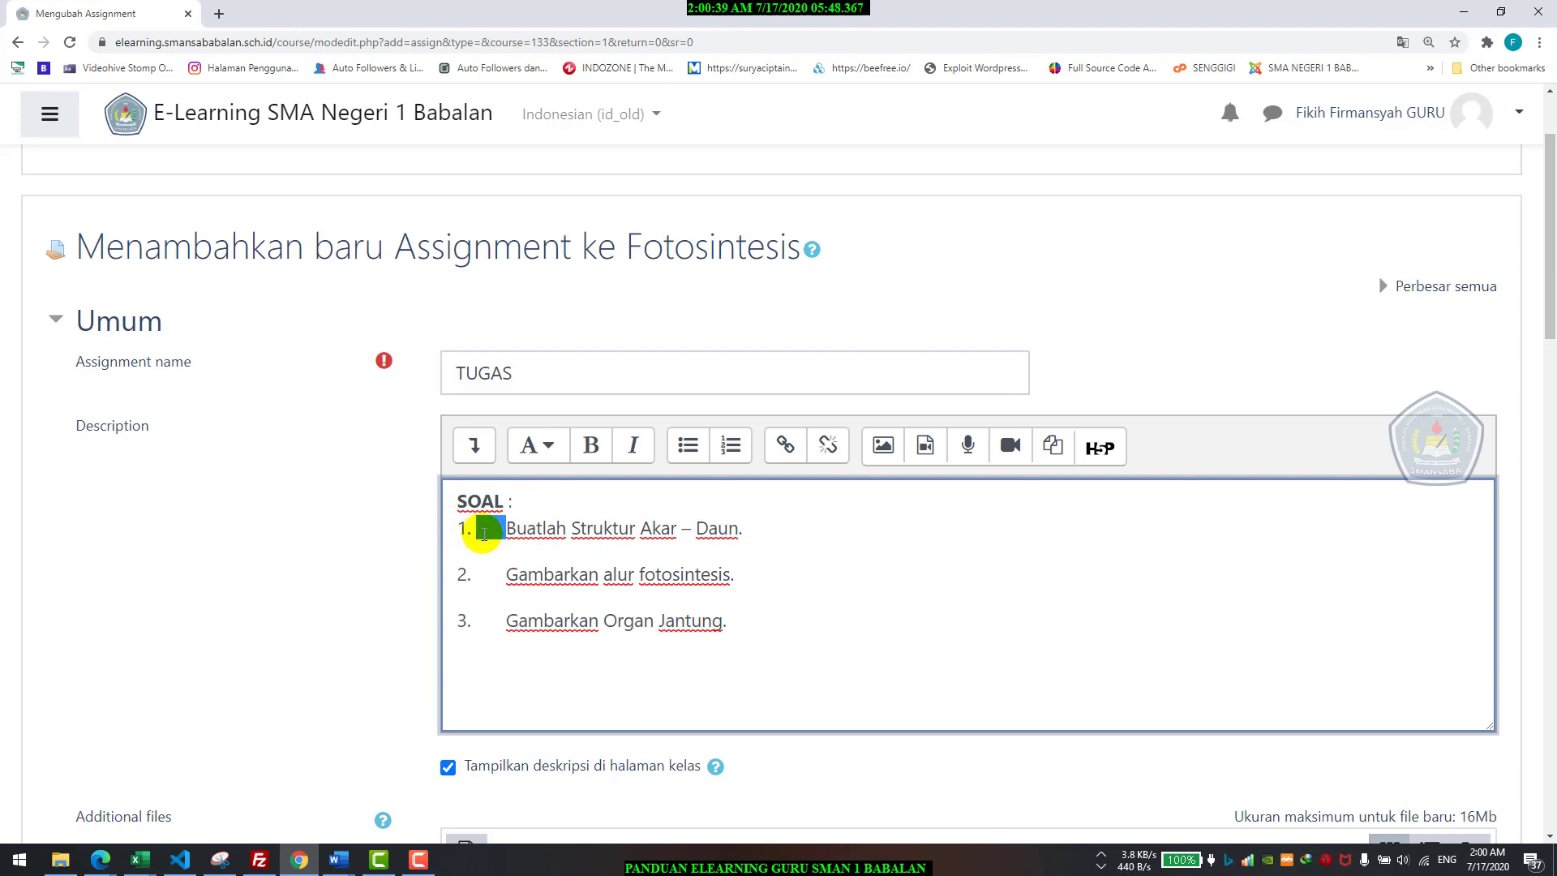
pyautogui.click(596, 555)
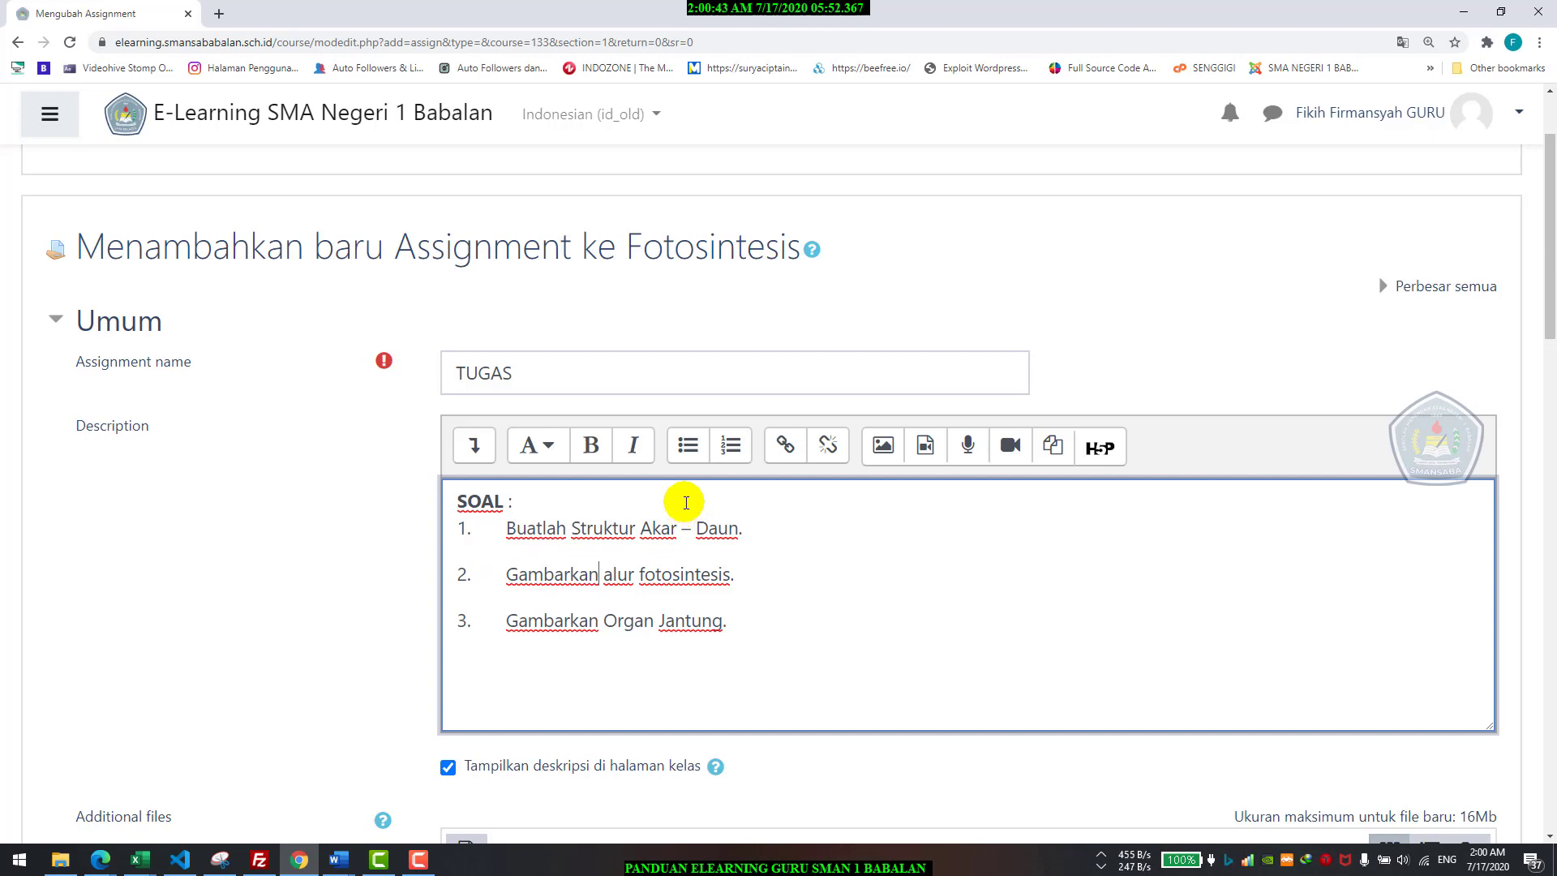
# - Insert a blank line between "SOAL :" and the first numbered question in the description
pyautogui.moveTo(726, 621); pyautogui.dragTo(521, 502)
pyautogui.click(521, 502)
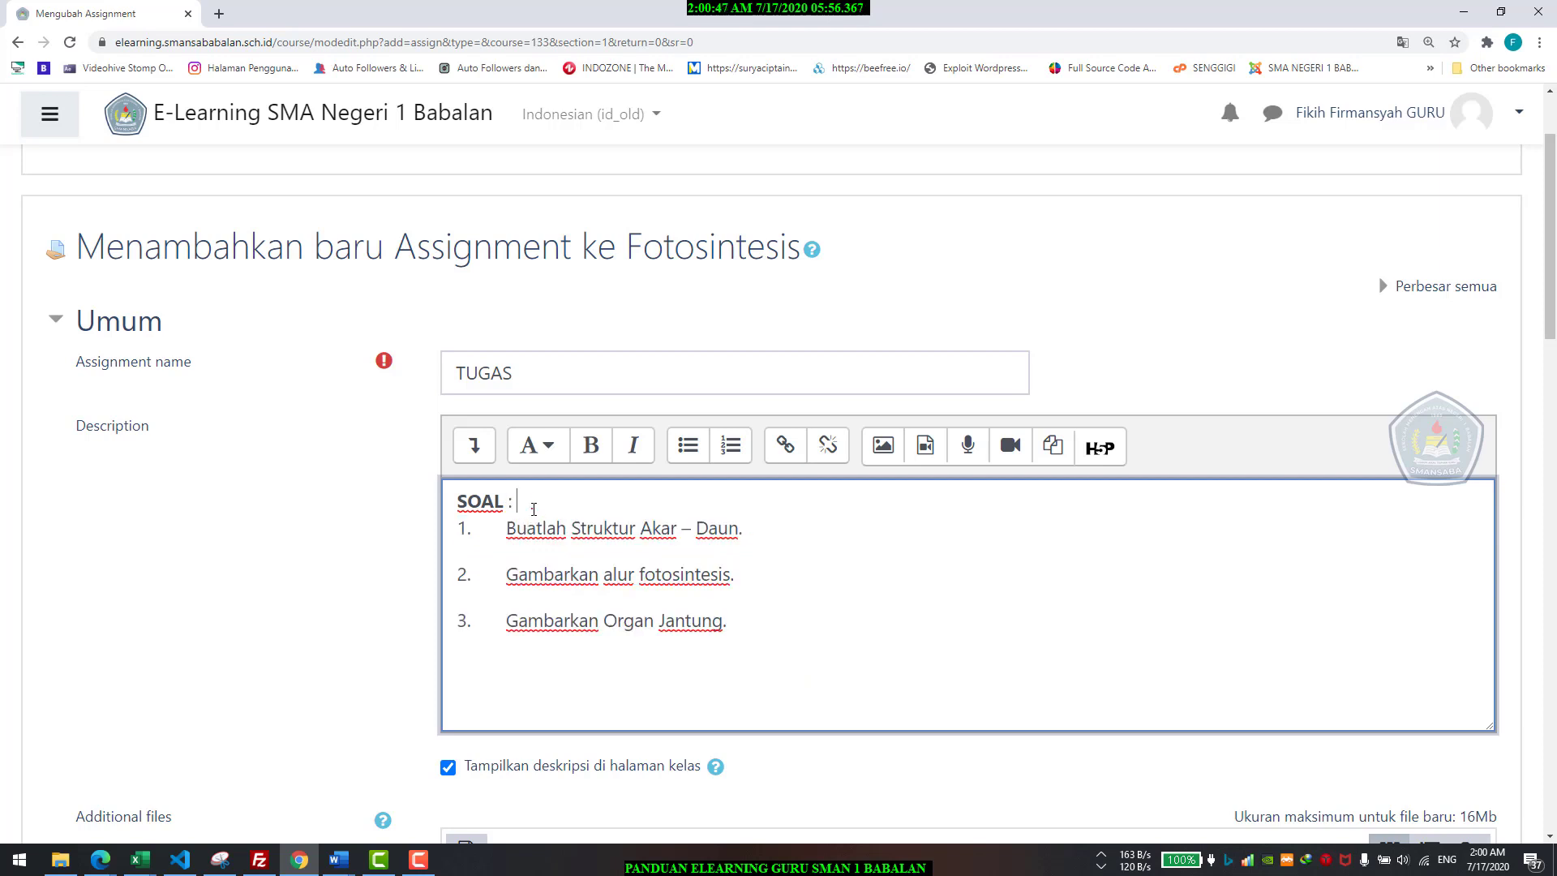
pyautogui.press('Return')
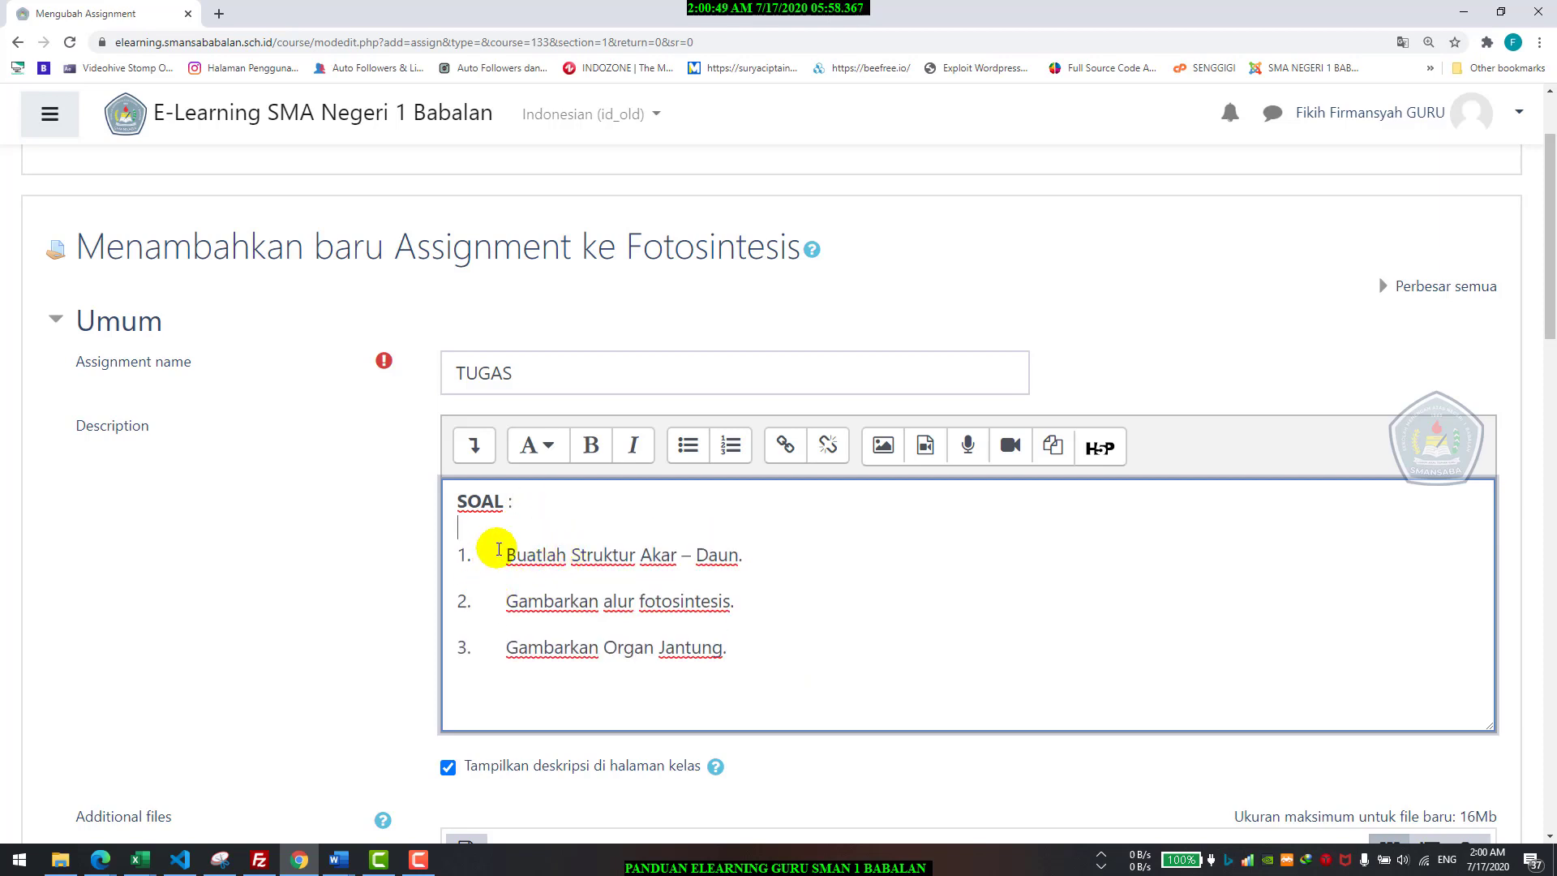
# - Switch to the question list in Word and save it as soal in the Documents folder
pyautogui.scroll(-5, 589, 539)
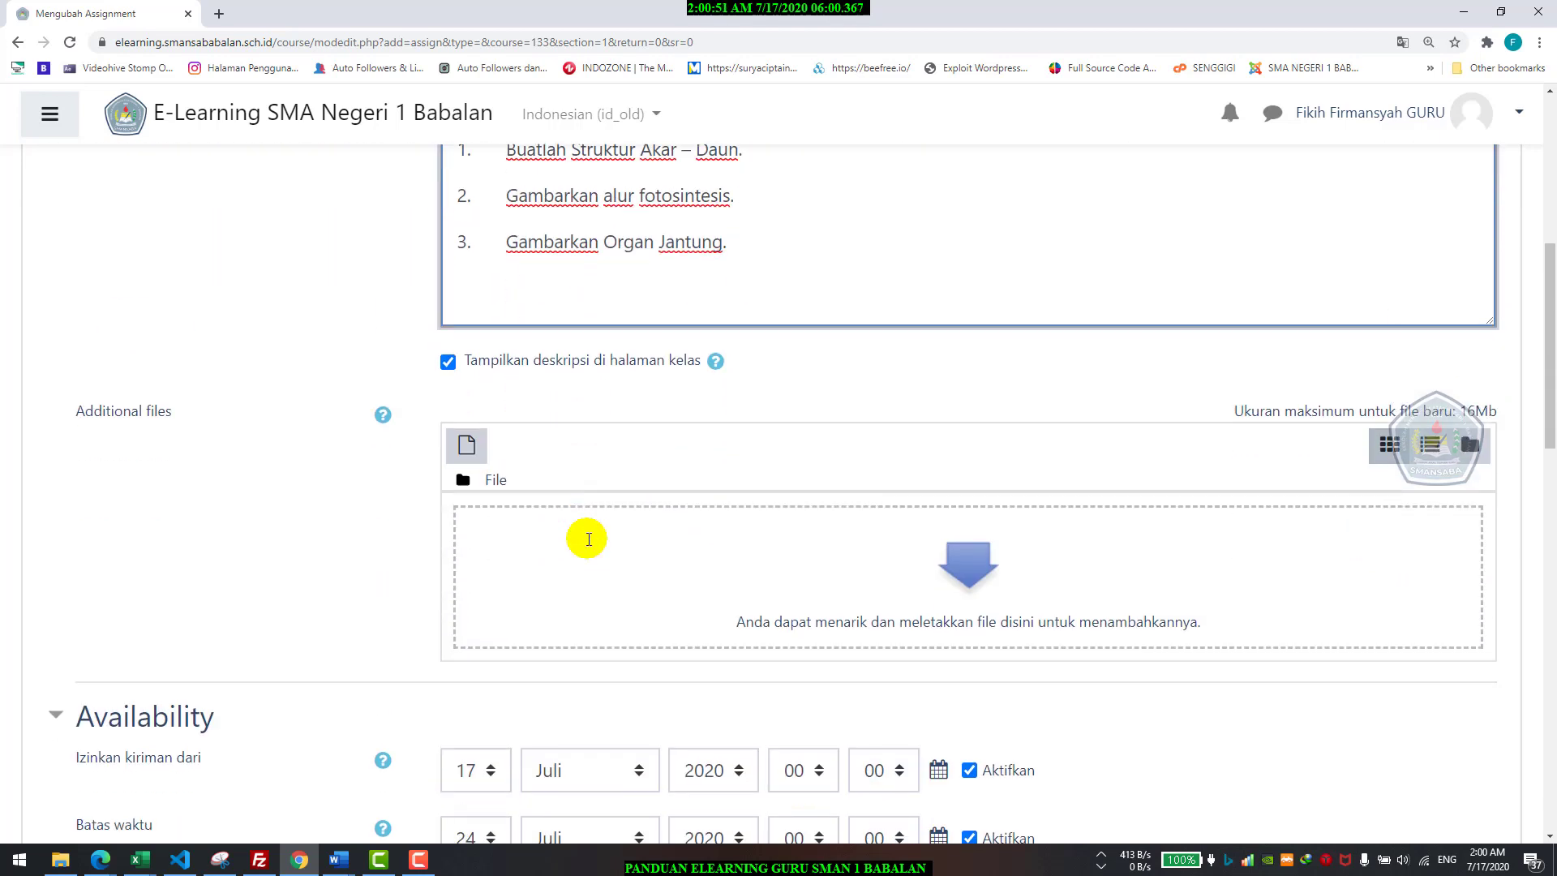
pyautogui.hotkey('alt', 'Tab')
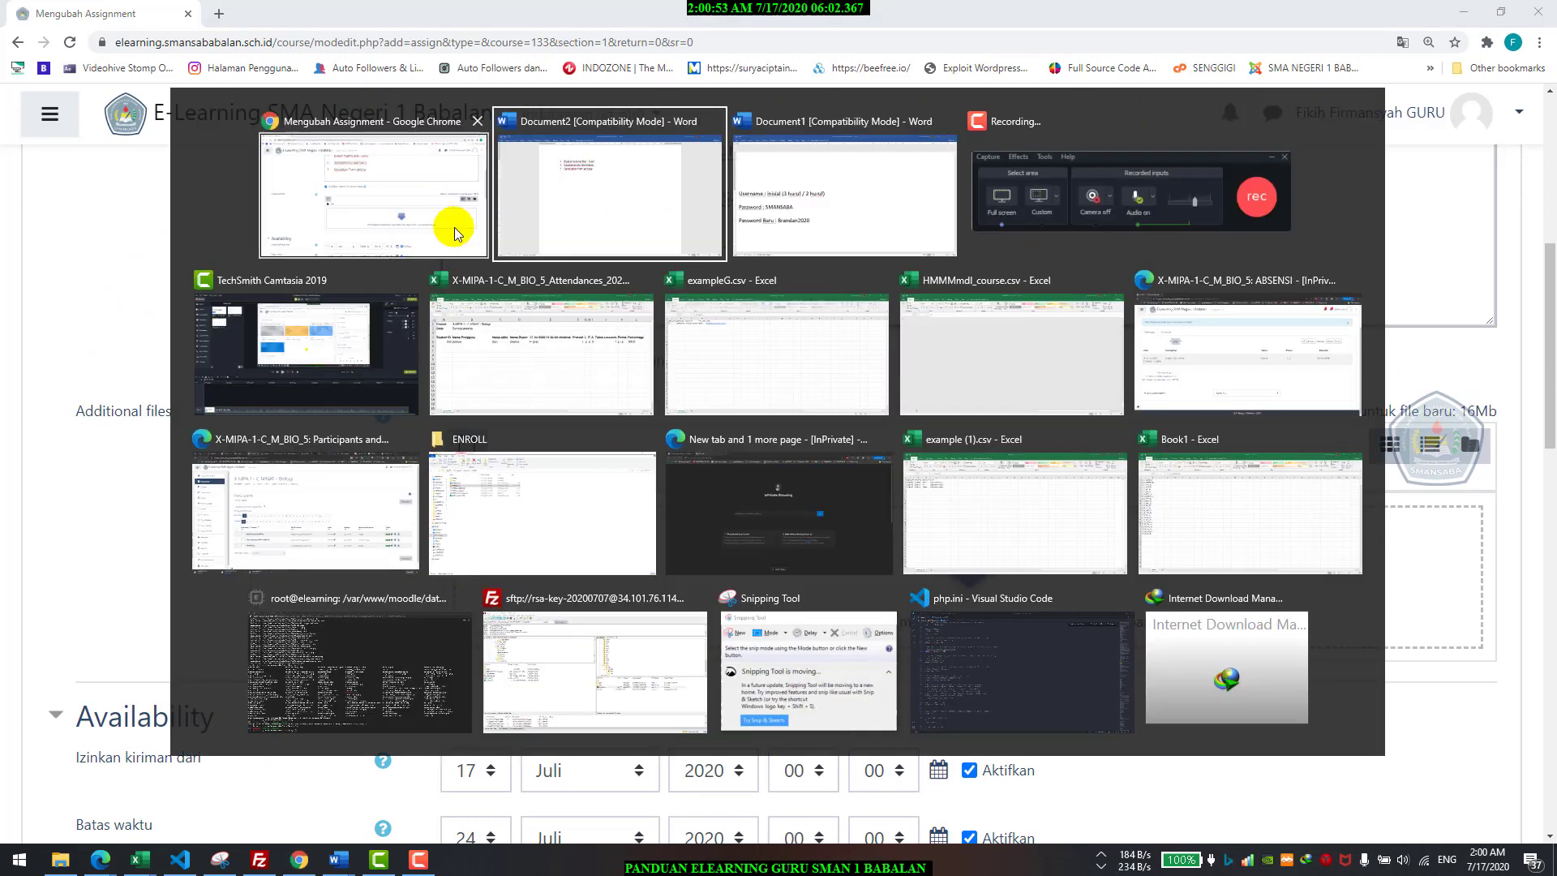
pyautogui.click(654, 437)
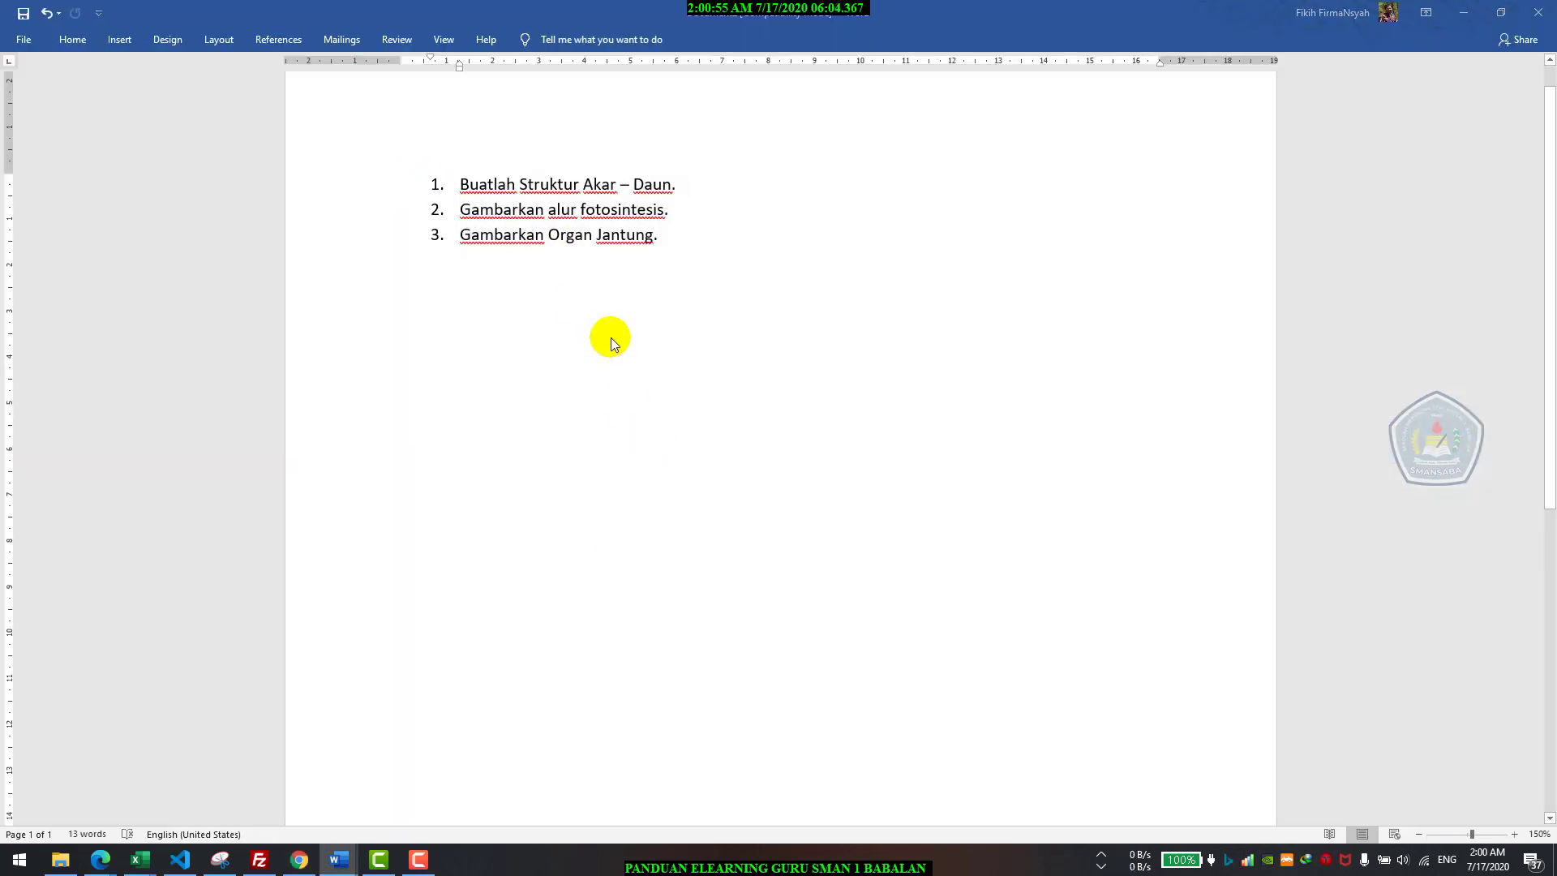
pyautogui.hotkey('ctrl', 's')
pyautogui.click(681, 445)
pyautogui.click(684, 521)
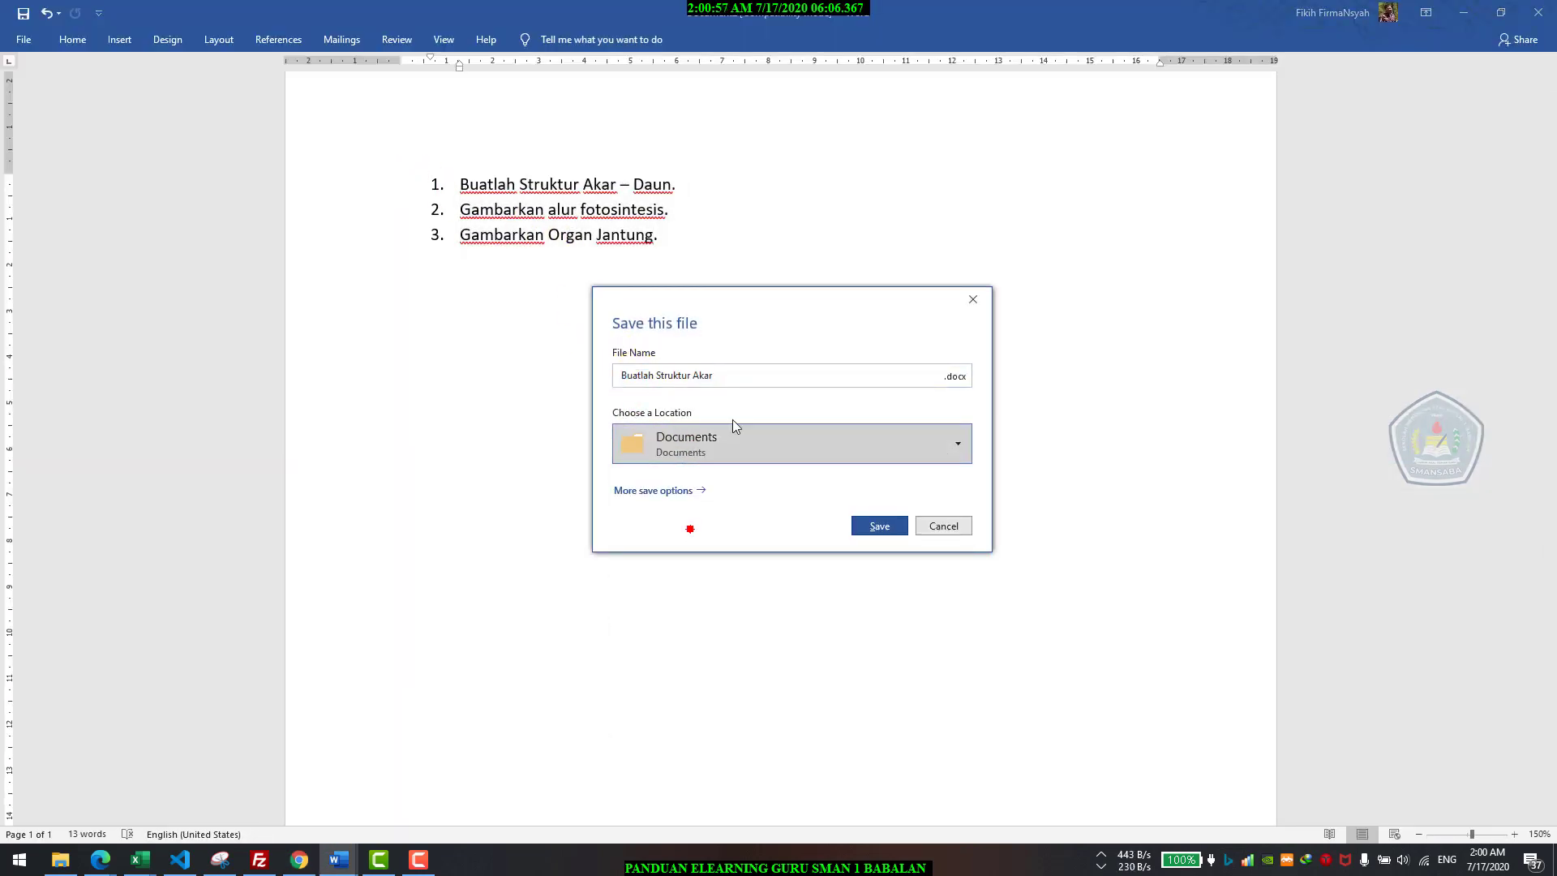
pyautogui.tripleClick(803, 372)
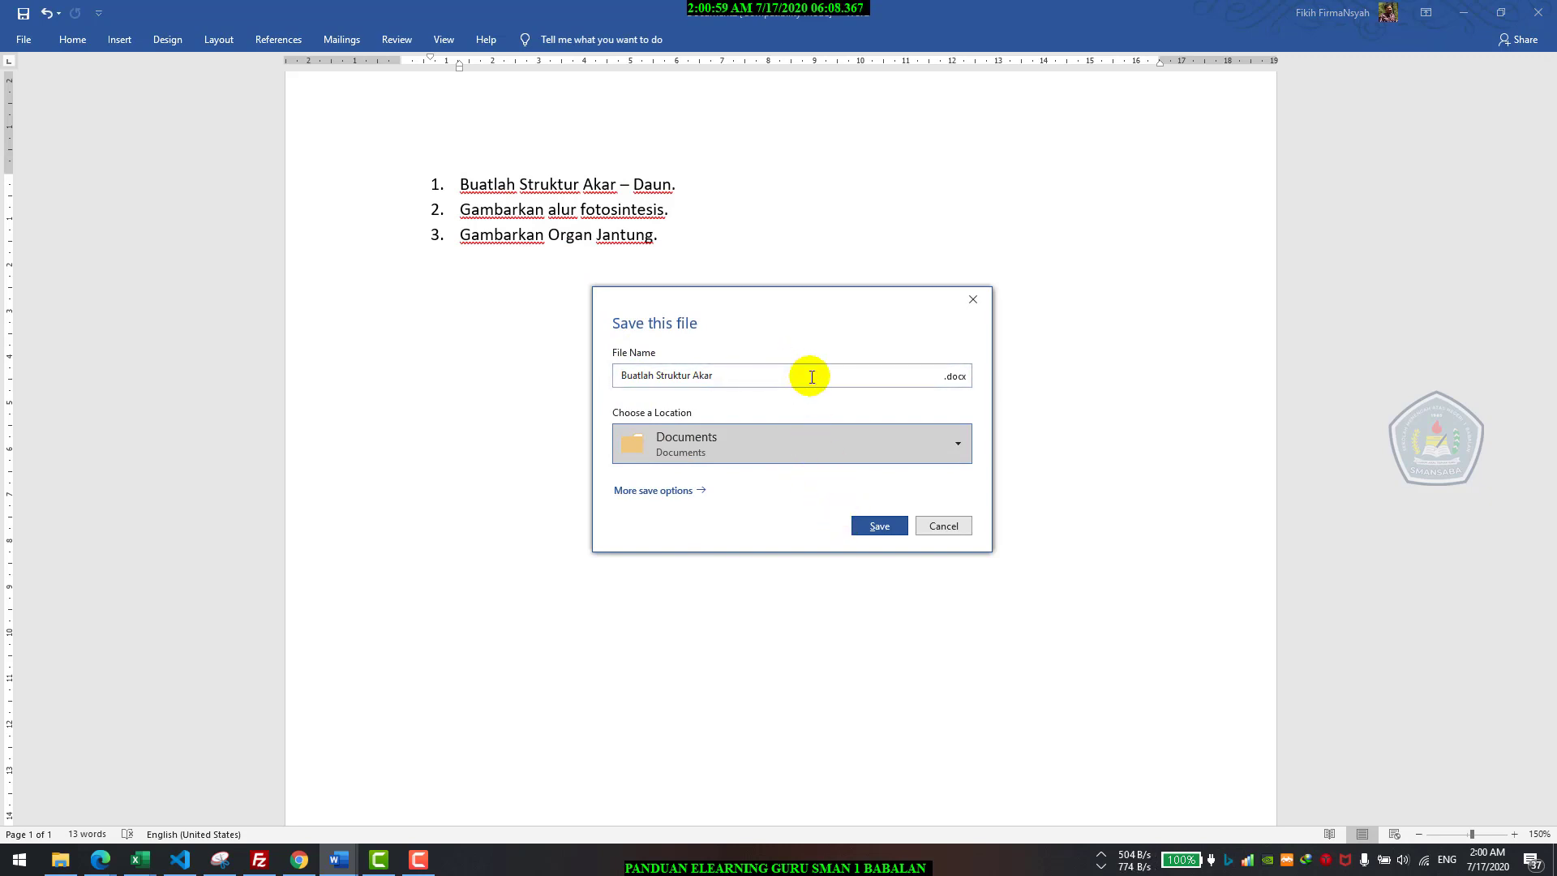
pyautogui.write('soal')
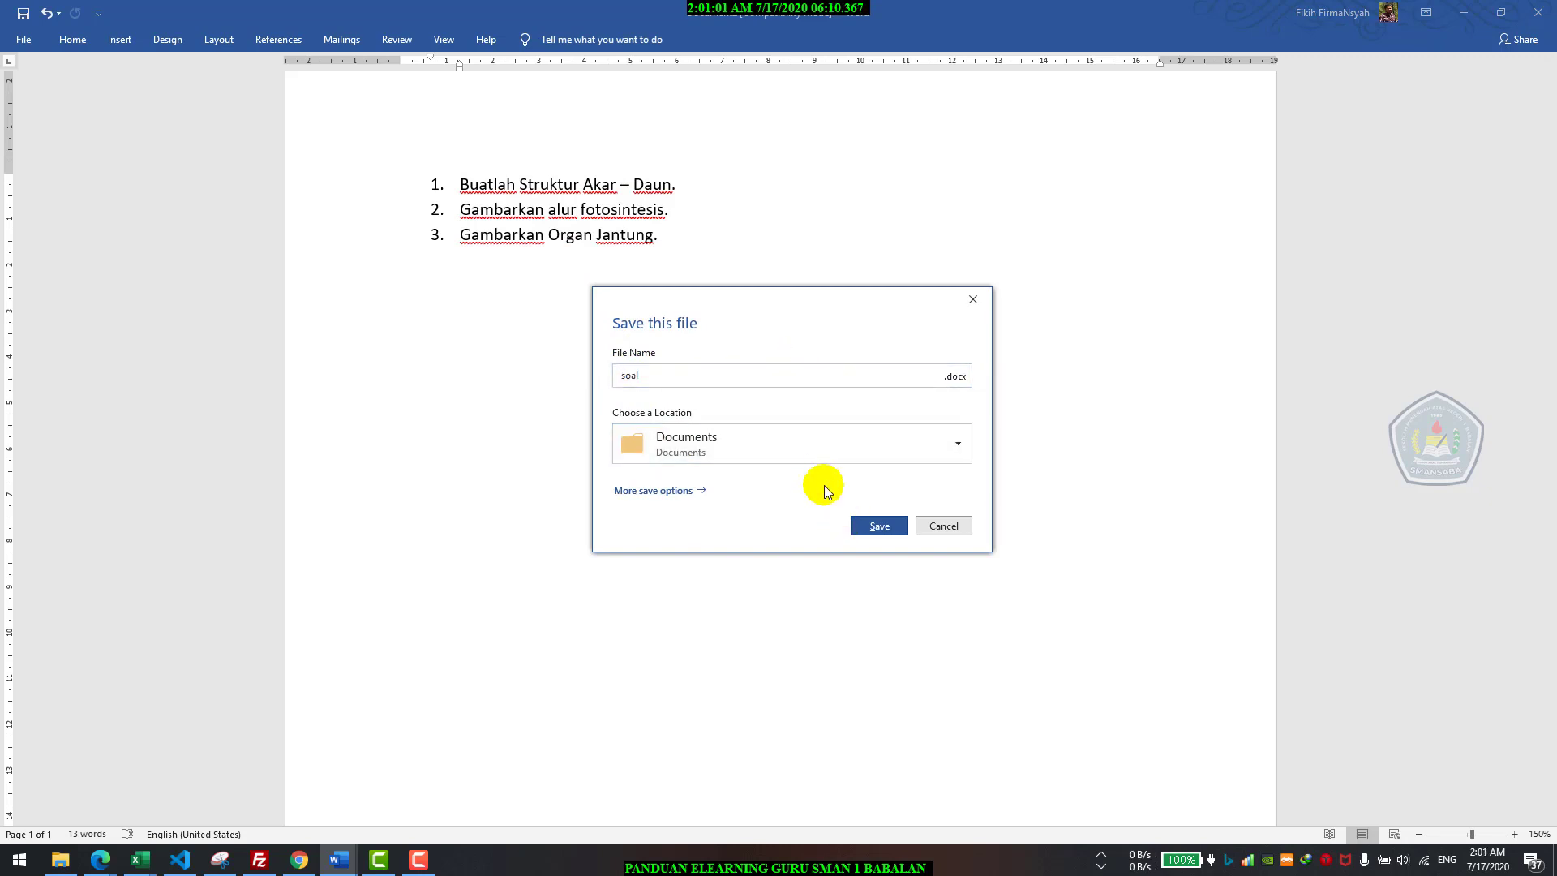
pyautogui.click(867, 527)
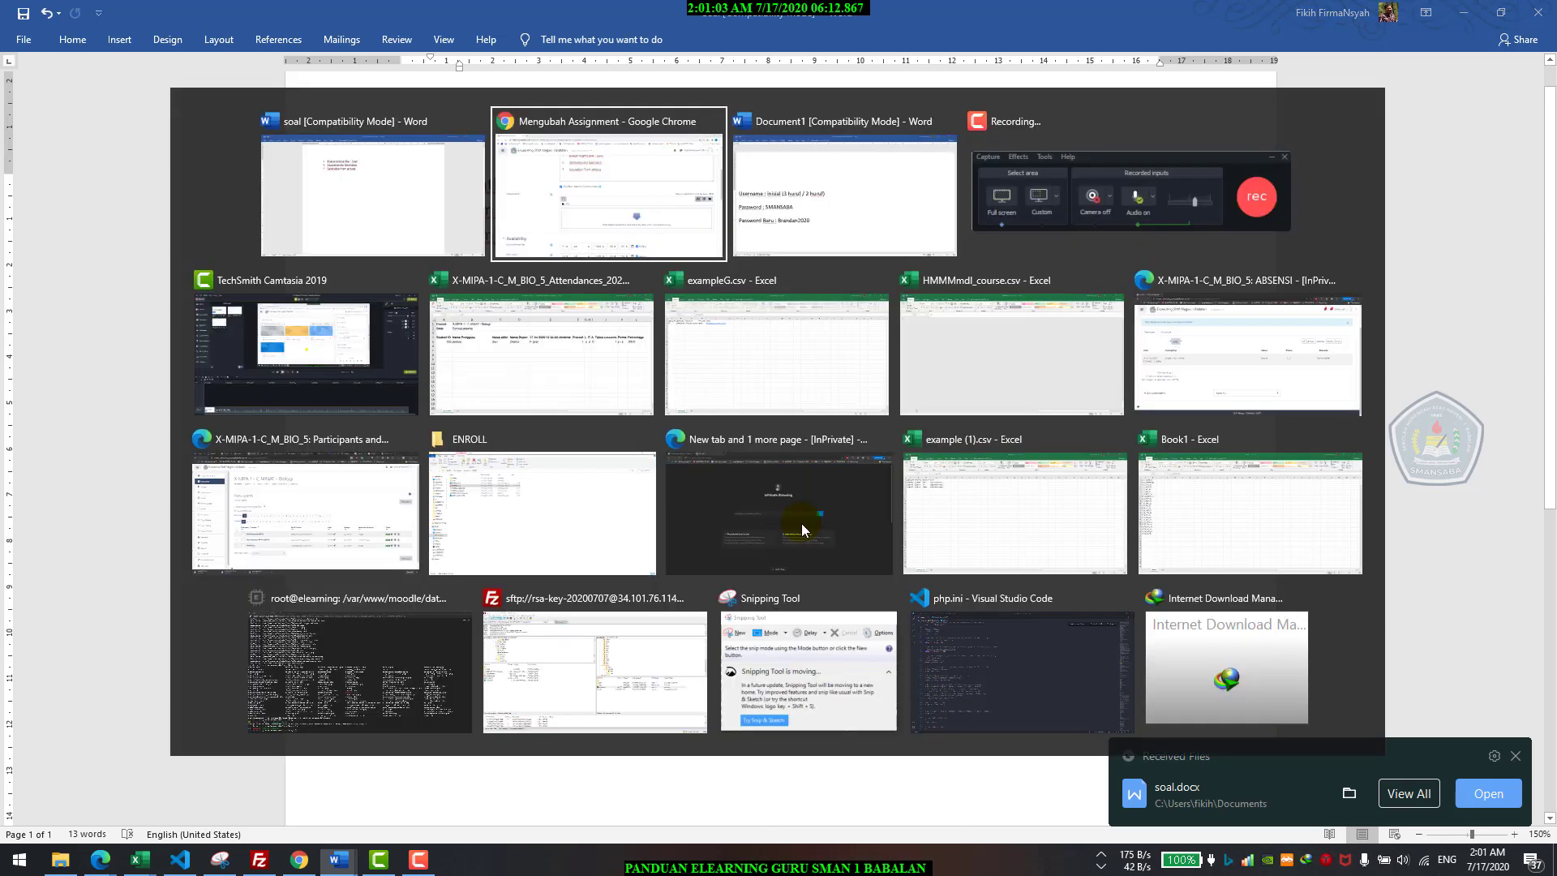
# - Switch back to the assignment form in Chrome and undo the insertion of the question list in the description
pyautogui.hotkey('alt', 'Tab')
pyautogui.click(607, 197)
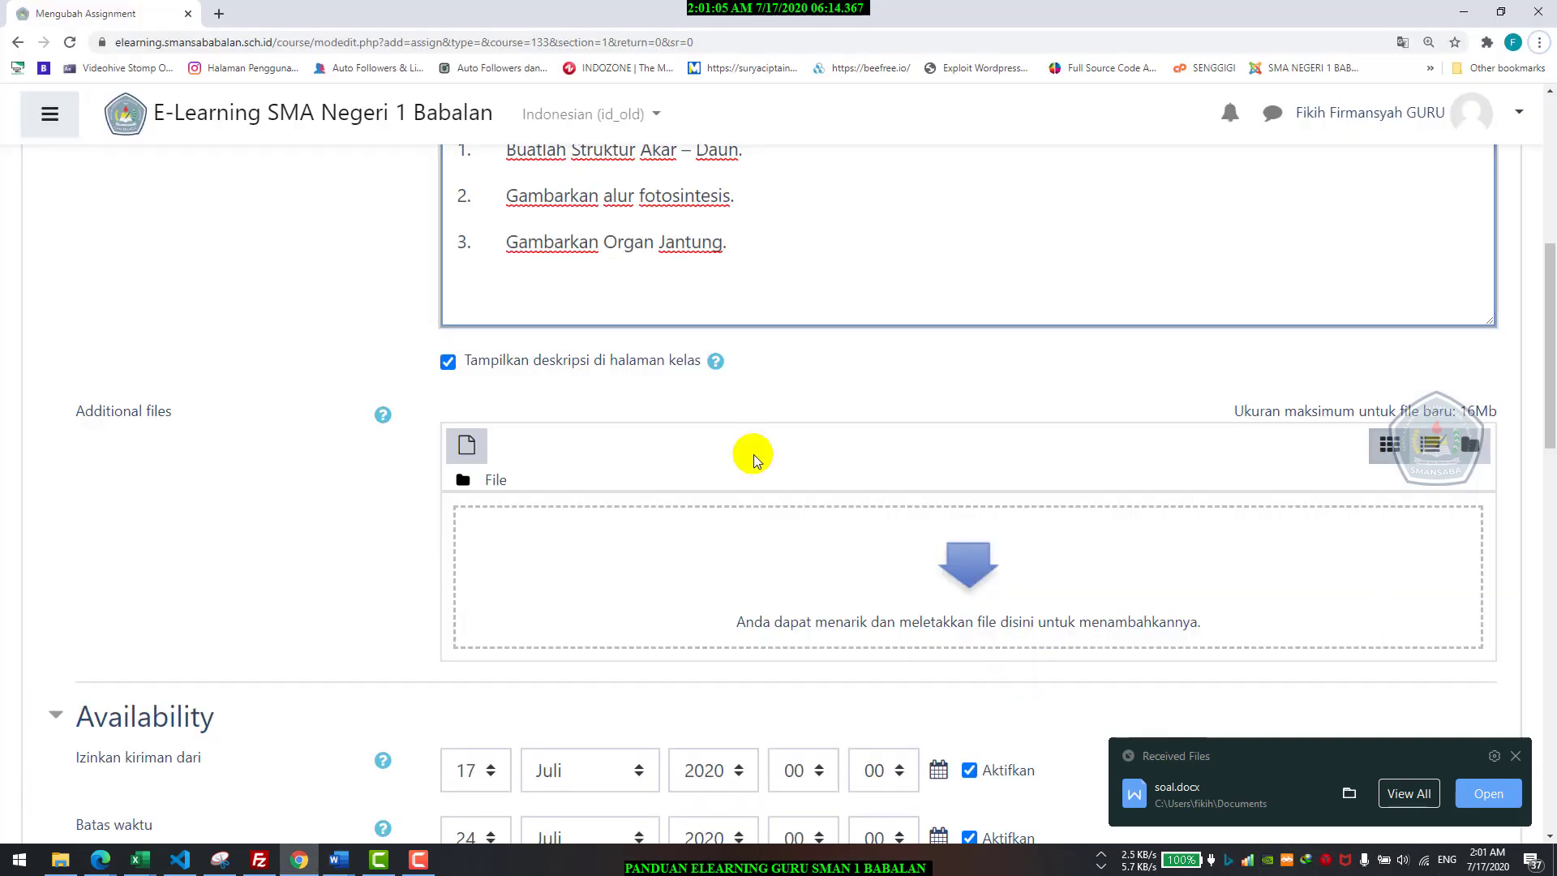
pyautogui.hotkey('ctrl', 'z')
pyautogui.hotkey('ctrl', 'z')
pyautogui.hotkey('ctrl', 'z')
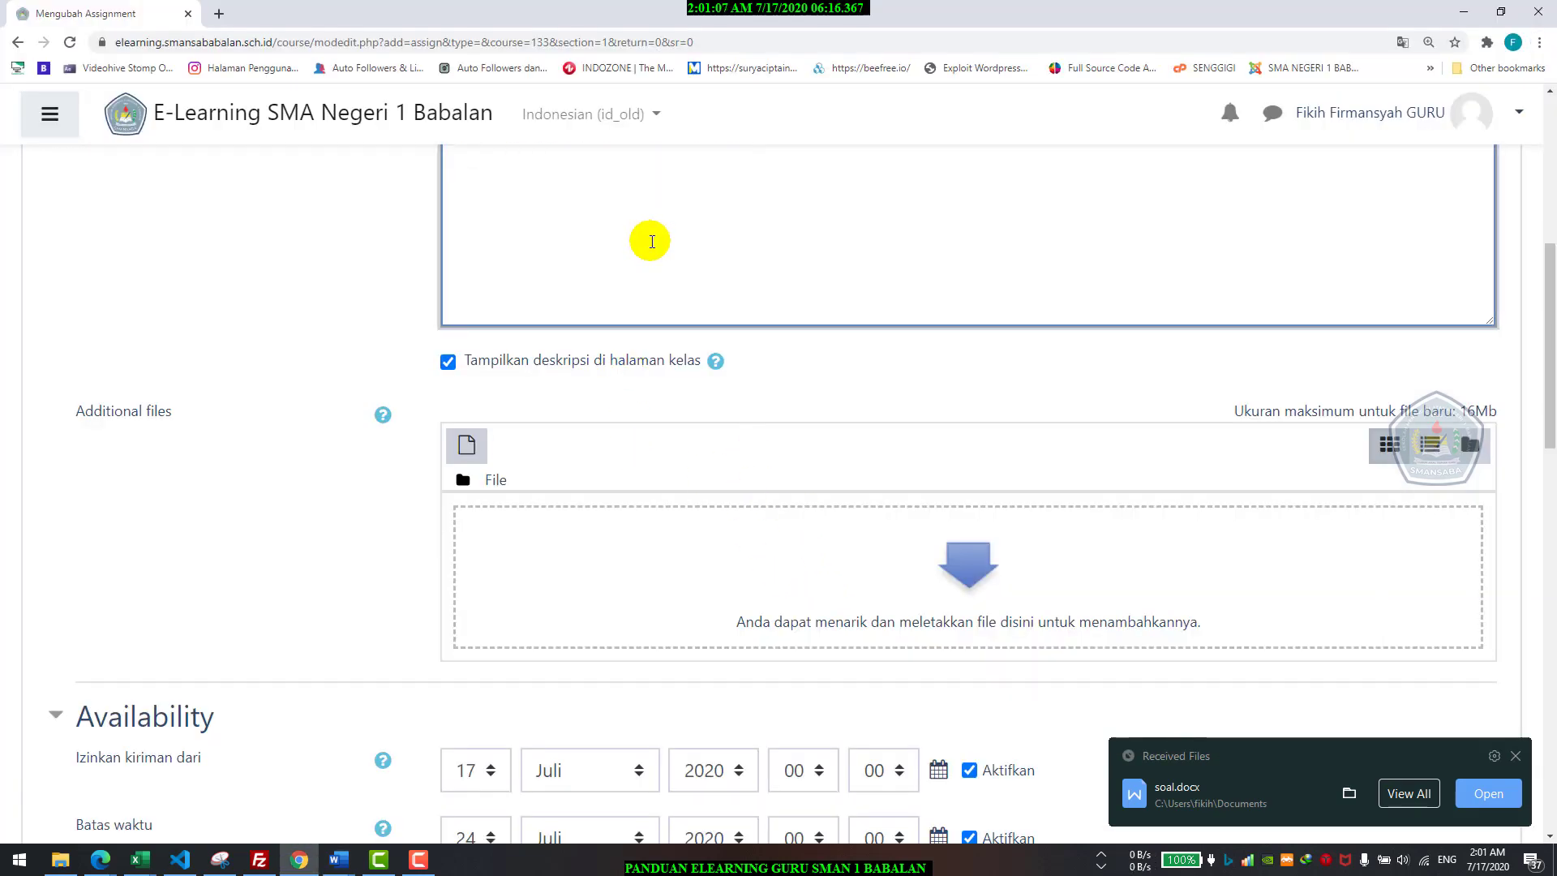
pyautogui.scroll(-1, 781, 568)
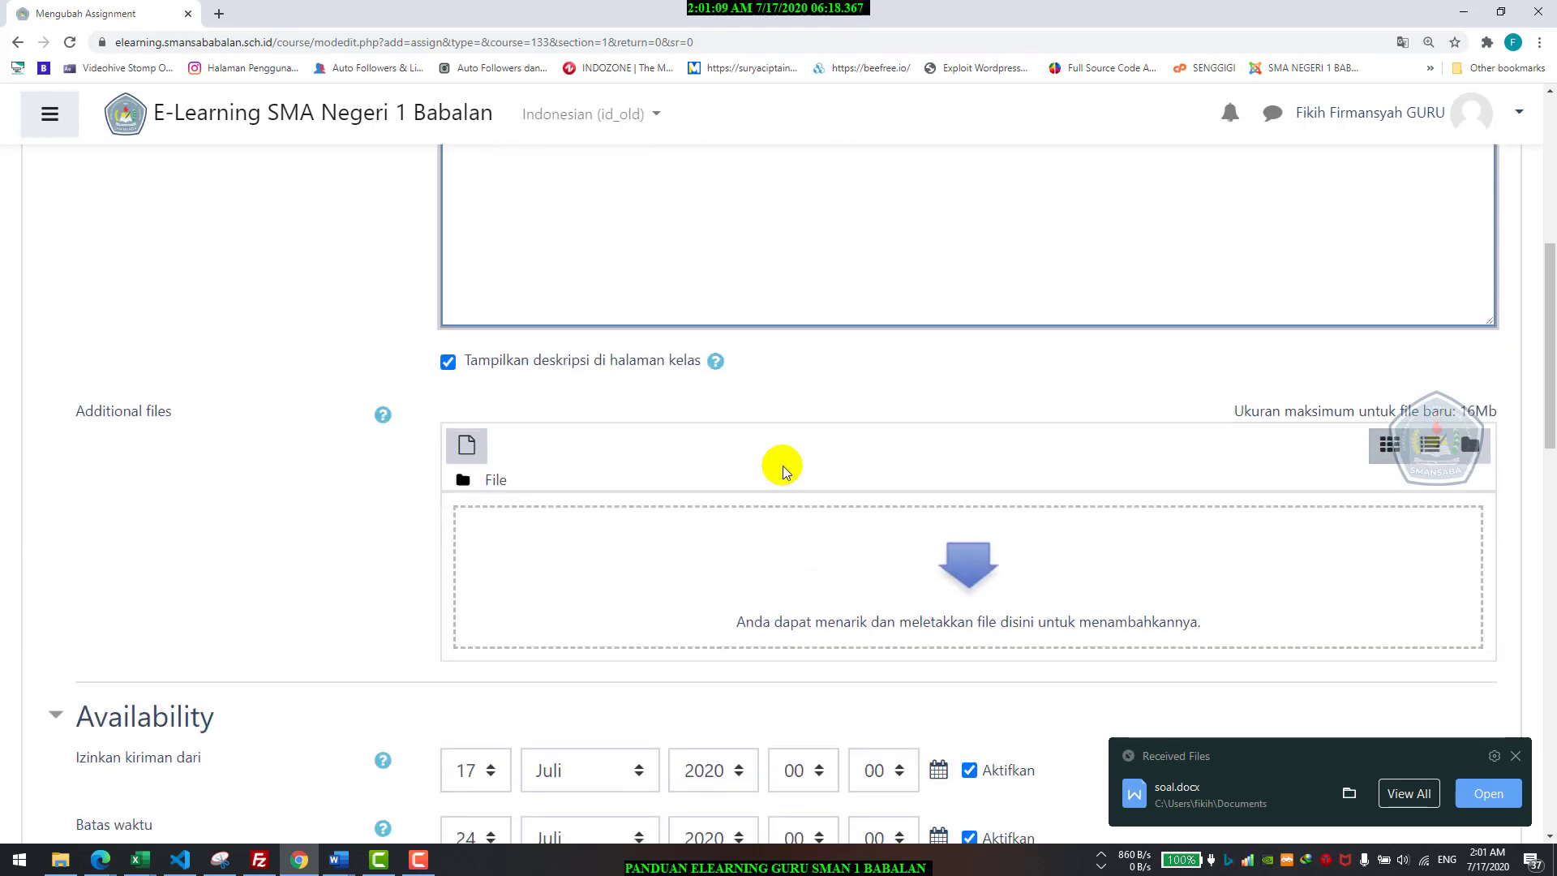
pyautogui.scroll(1, 782, 465)
pyautogui.scroll(-1, 781, 487)
pyautogui.click(770, 561)
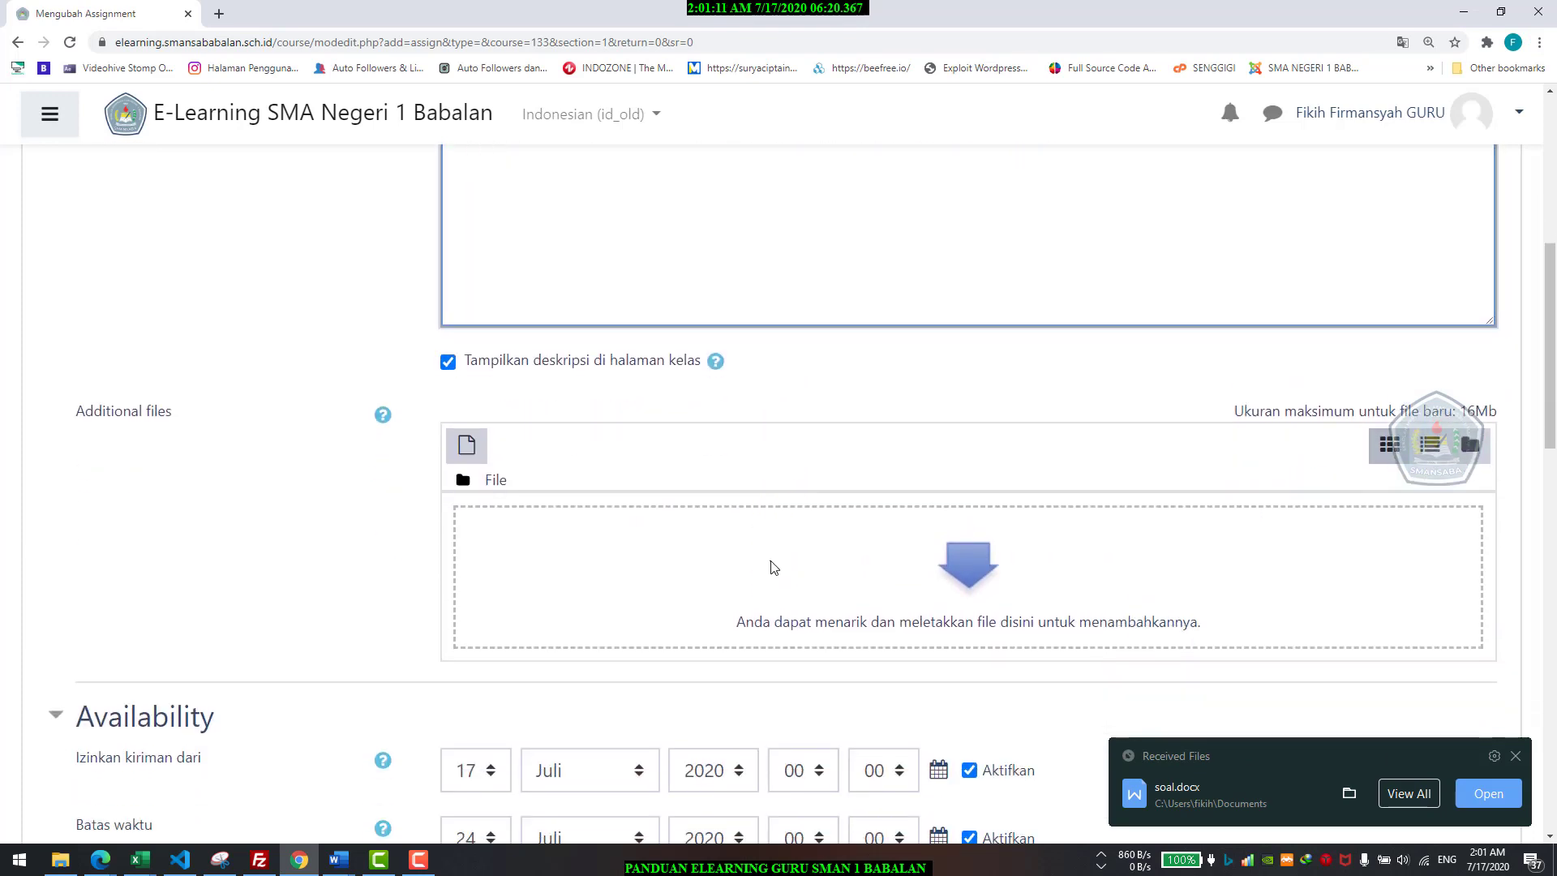
pyautogui.click(1277, 159)
# - Add an uploaded file to the assignment's additional files, choosing soal.docx from the Documents folder
pyautogui.scroll(-2, 662, 506)
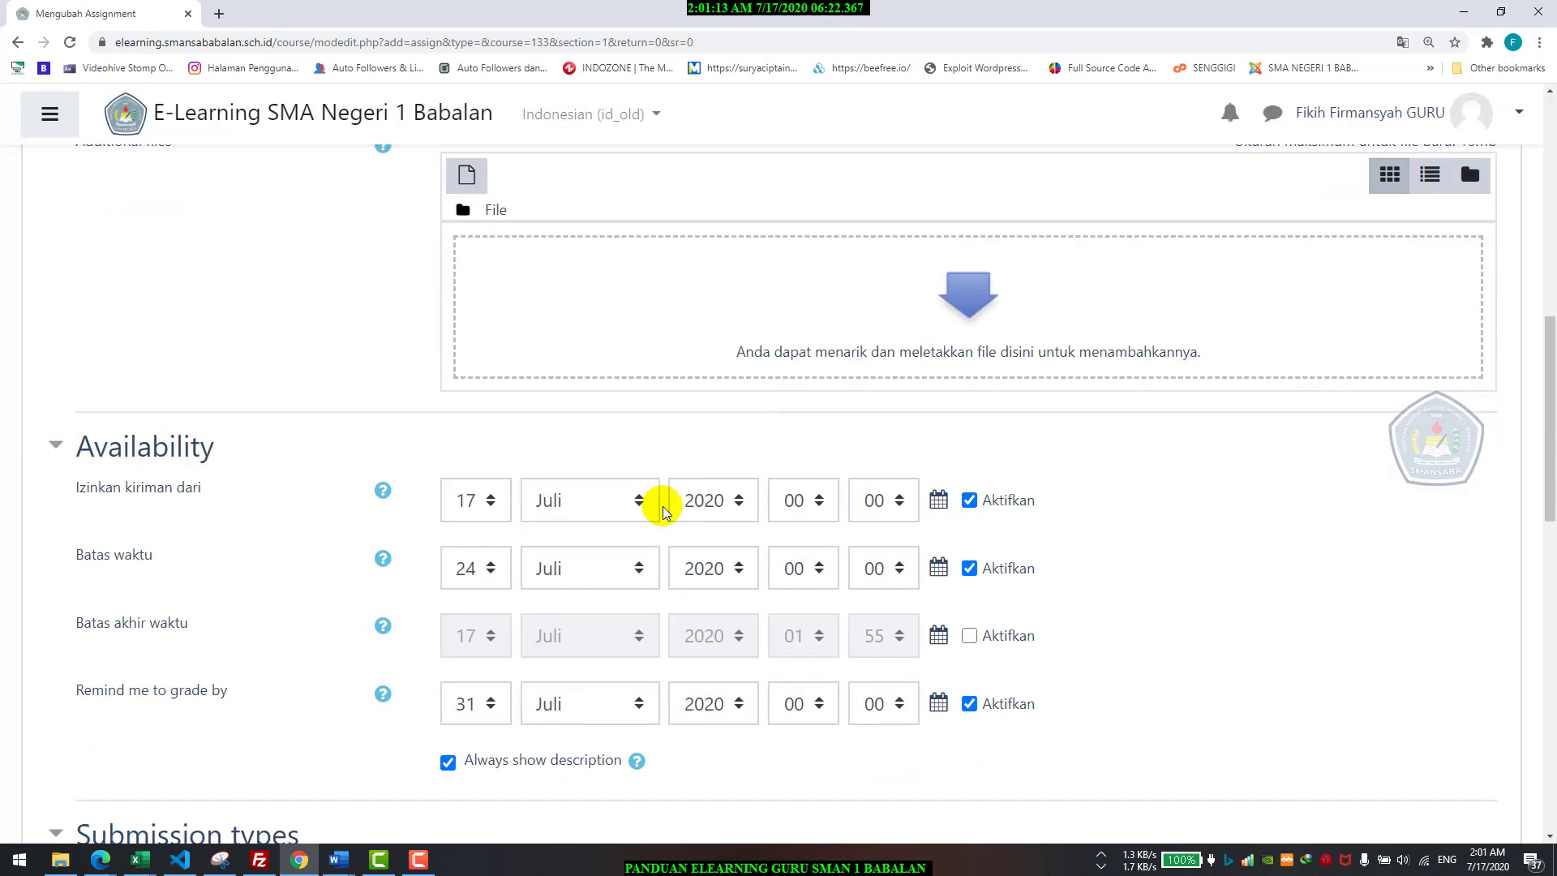
pyautogui.scroll(1, 681, 361)
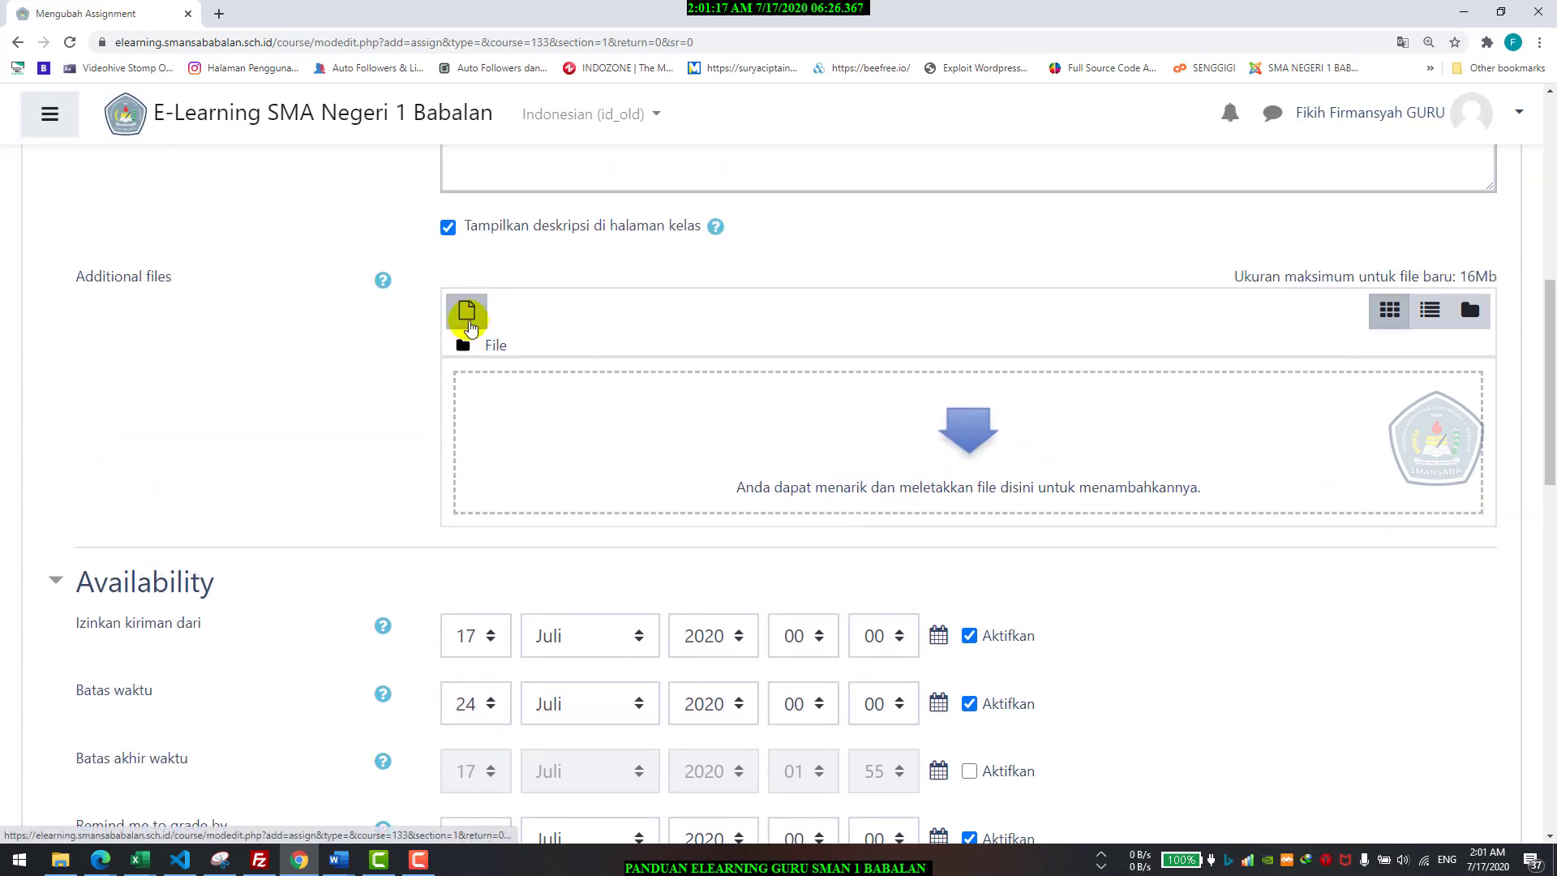
pyautogui.click(468, 323)
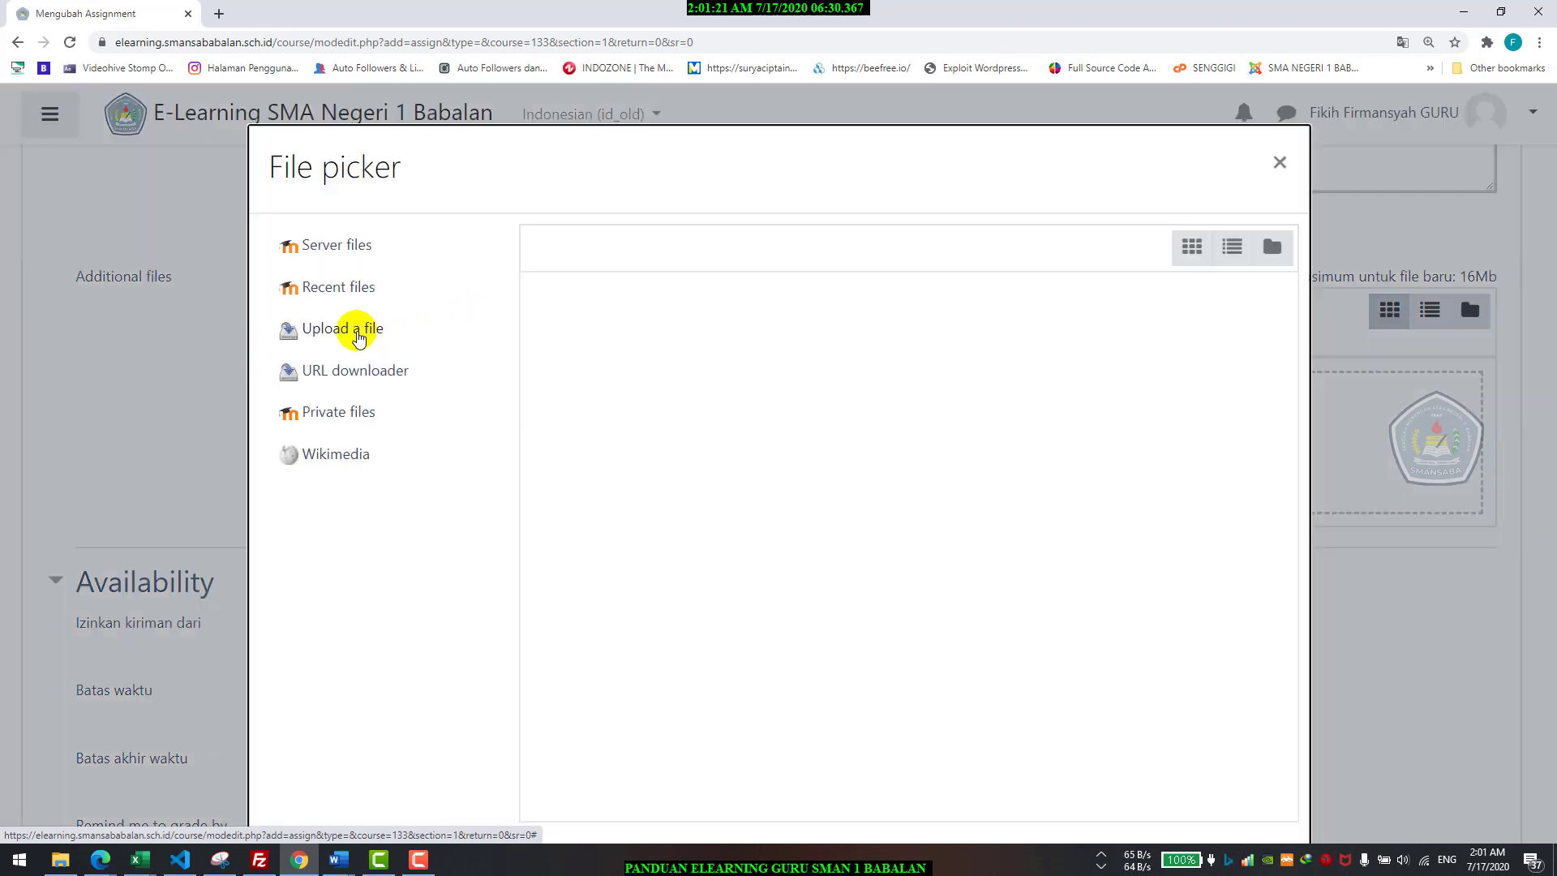
pyautogui.click(359, 338)
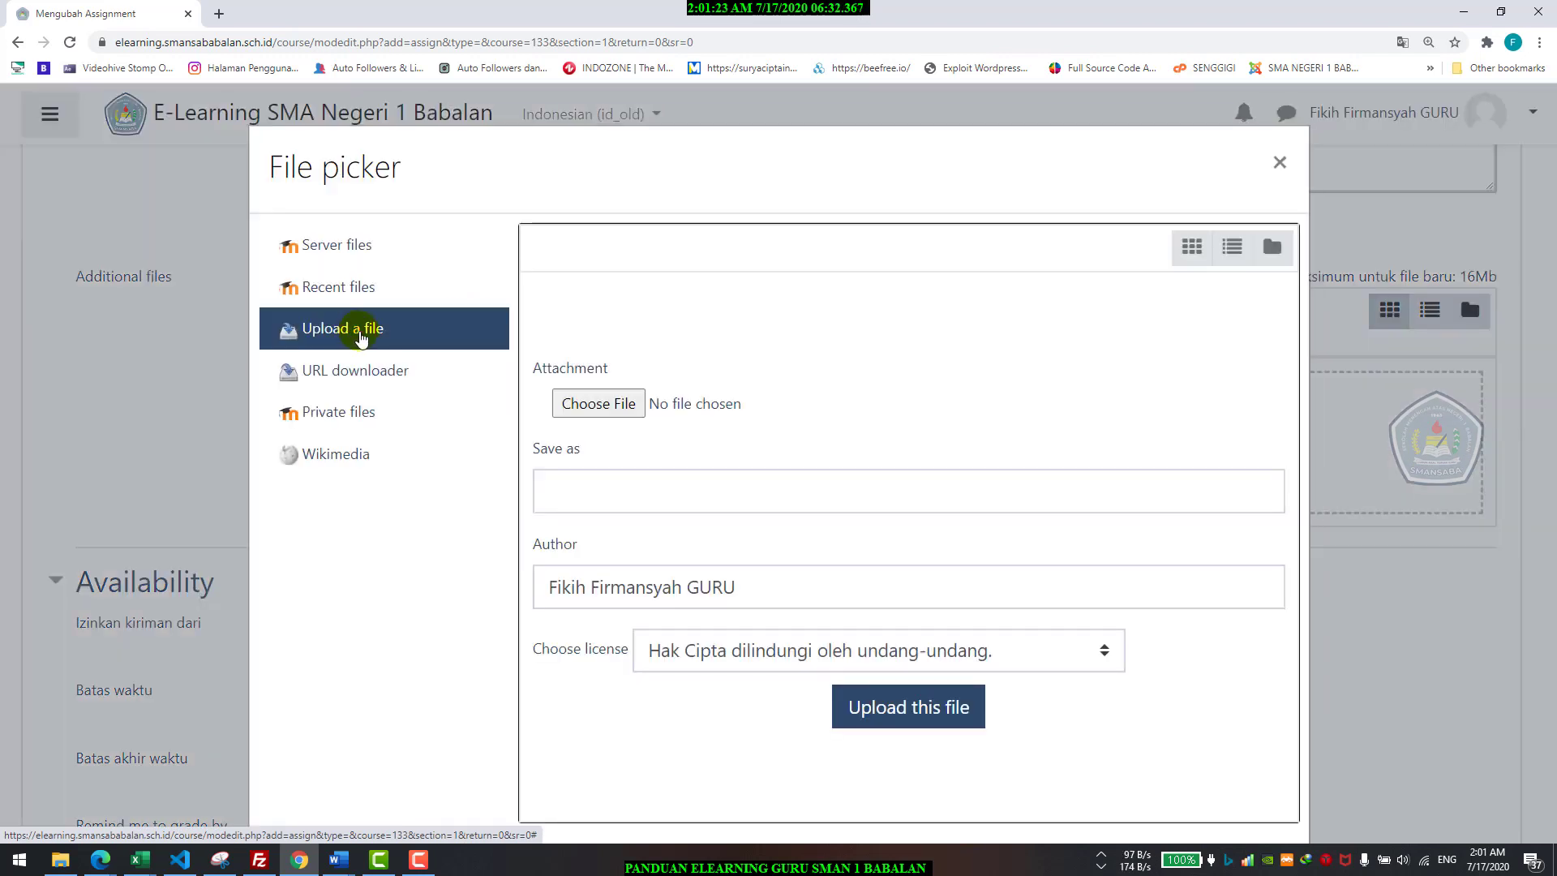
pyautogui.click(600, 412)
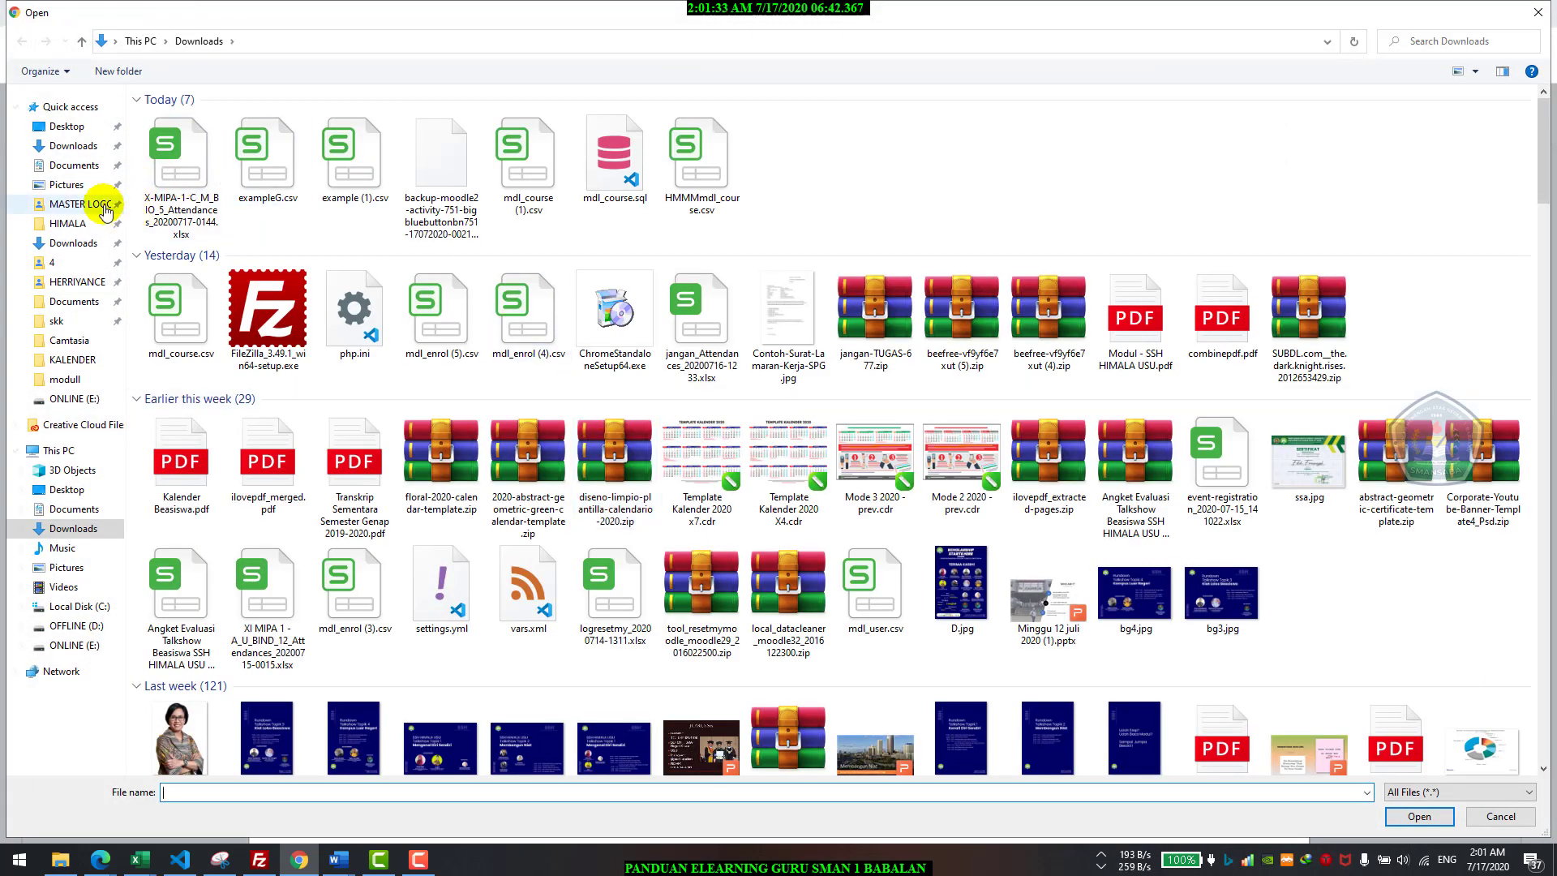
pyautogui.click(75, 166)
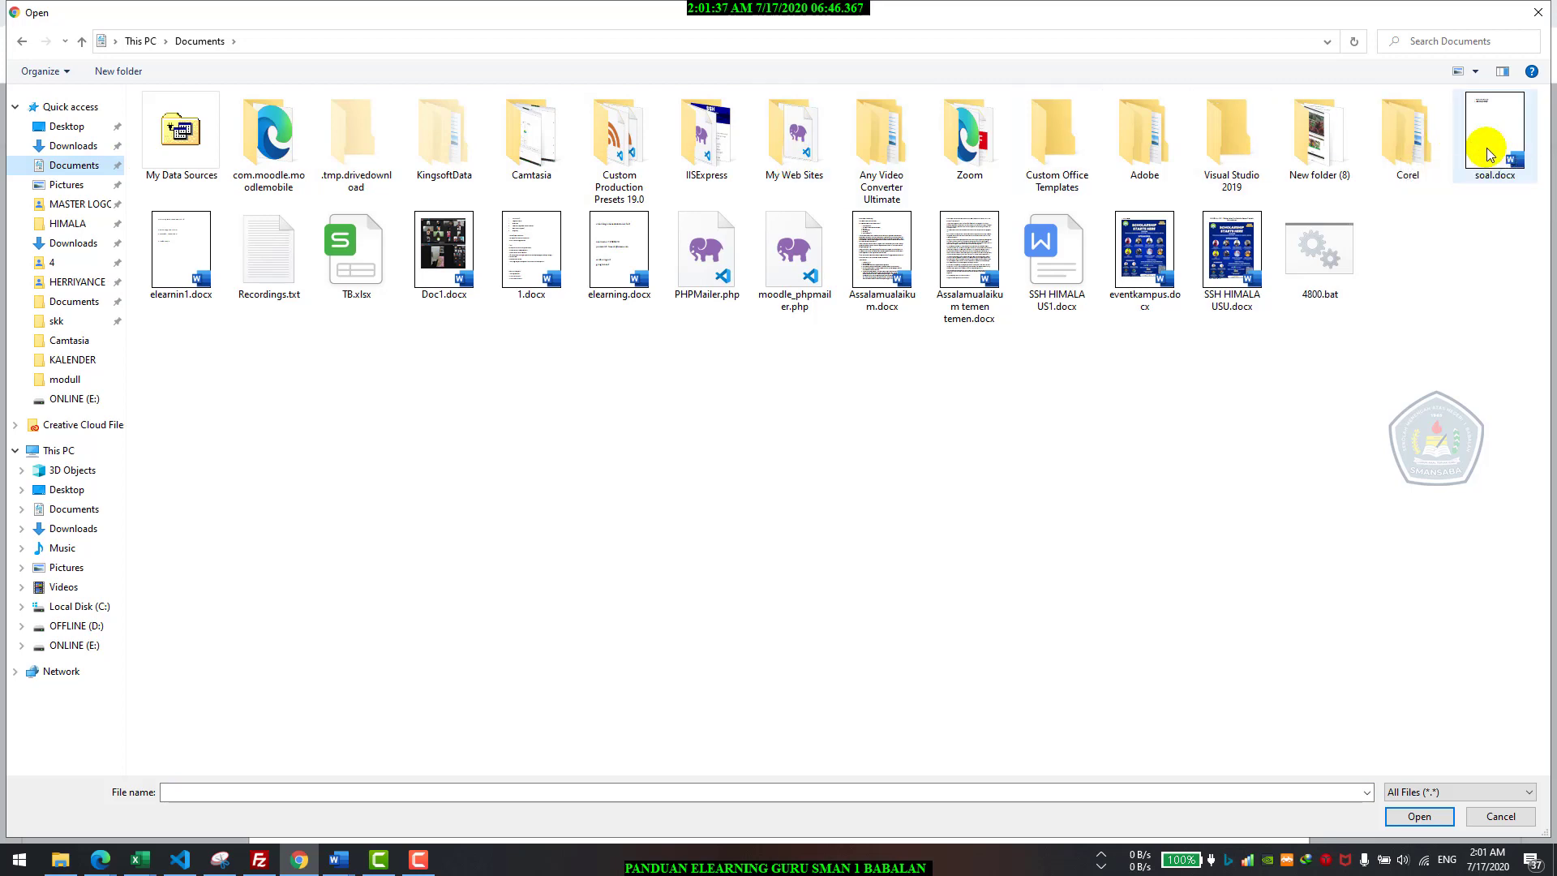
pyautogui.keyDown('ctrl'); pyautogui.scroll(2, 1486, 148); pyautogui.keyUp('ctrl')
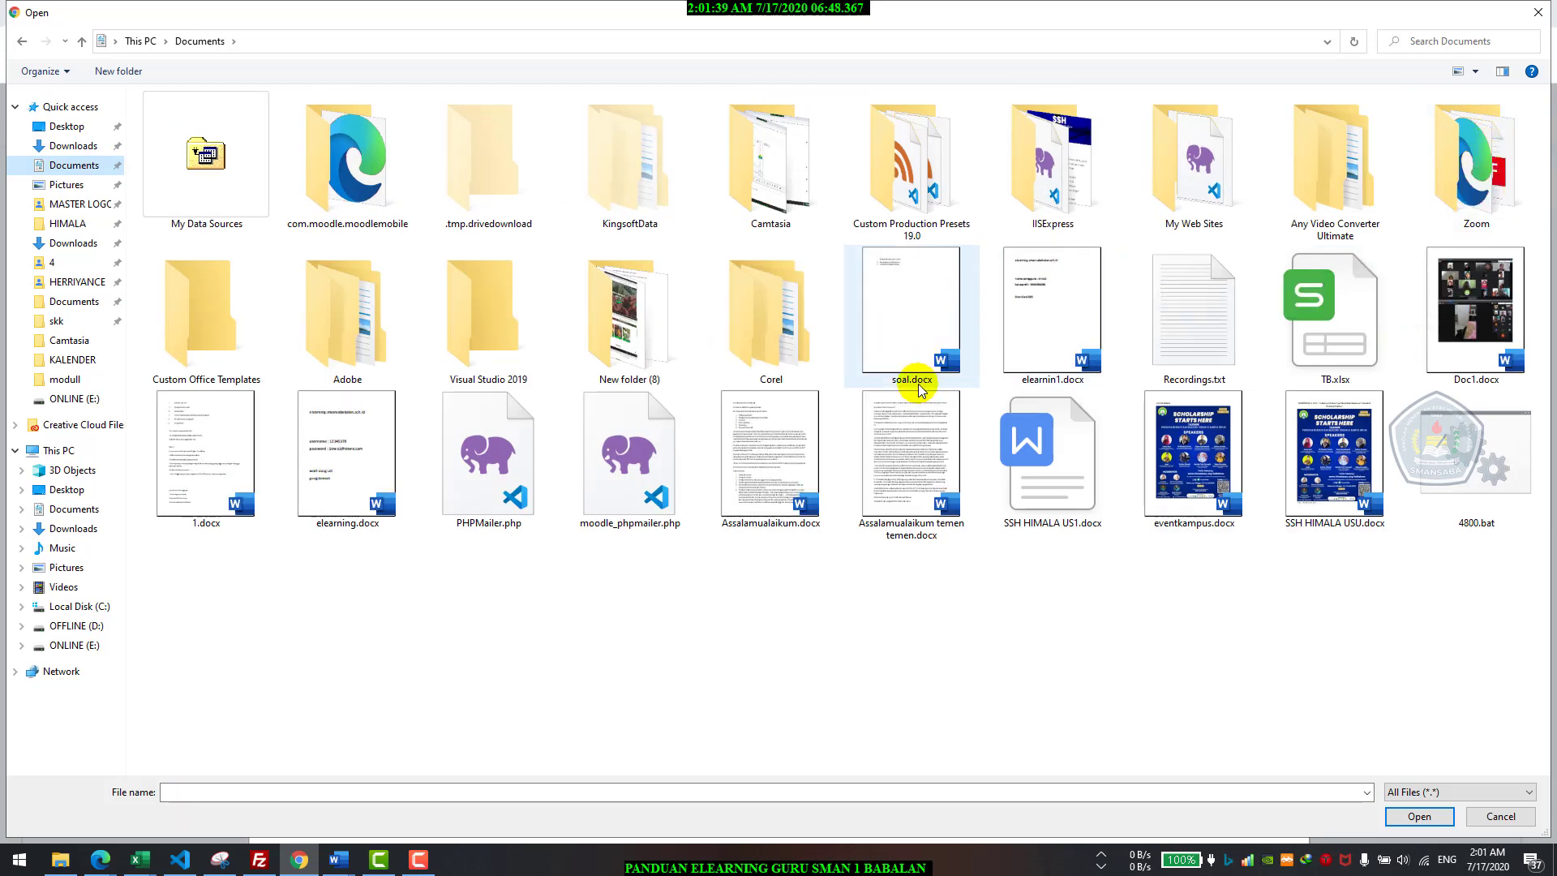
pyautogui.click(906, 332)
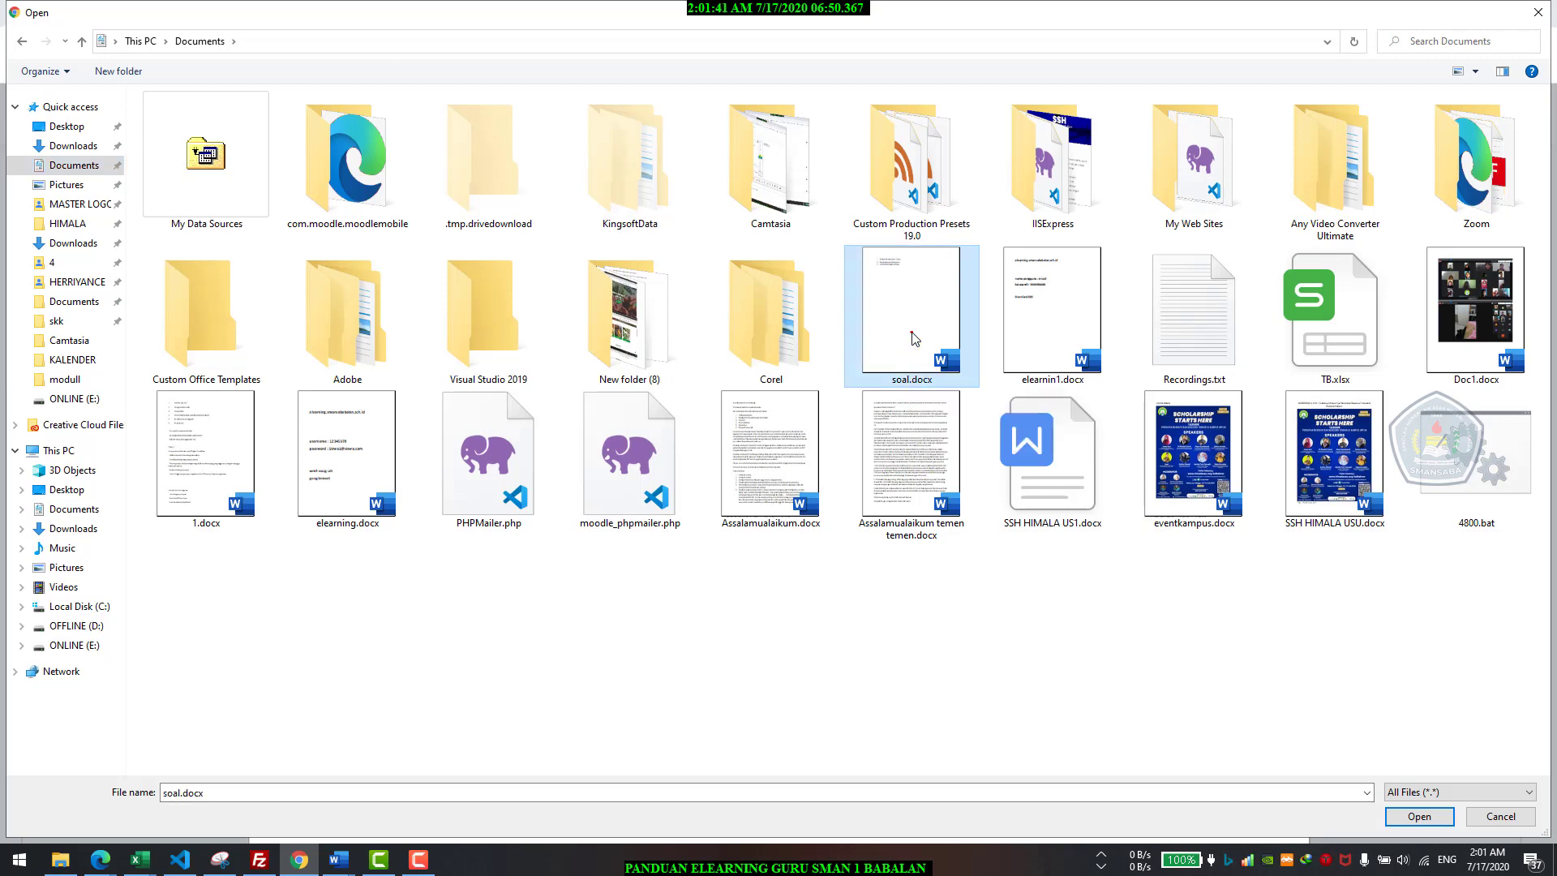
pyautogui.click(1420, 825)
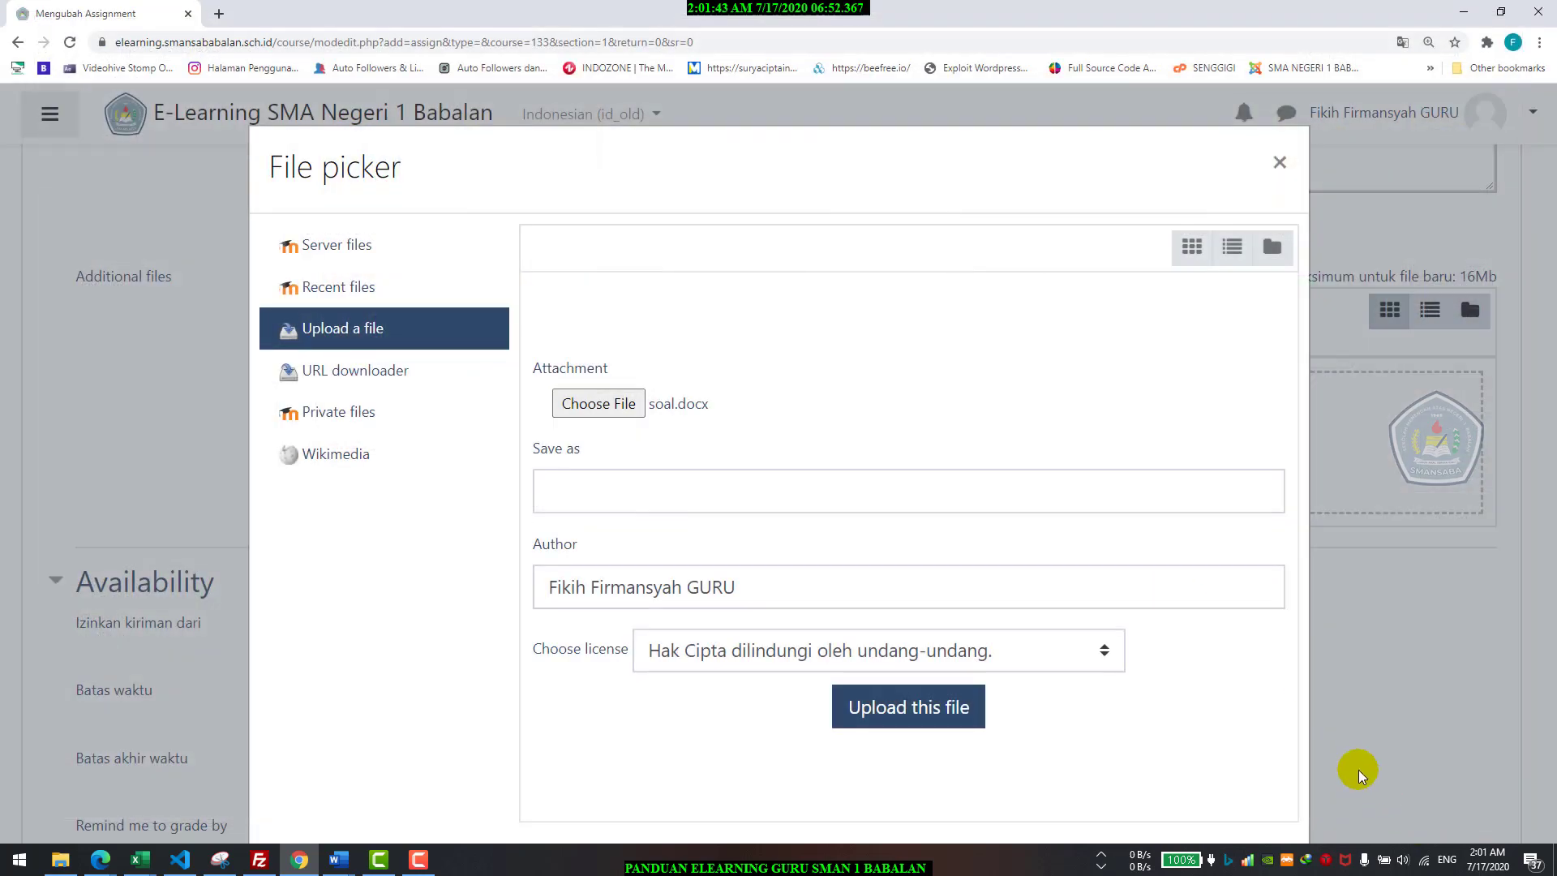
# - Set the attachment's save name to SOAL and upload it to the additional files
pyautogui.click(633, 485)
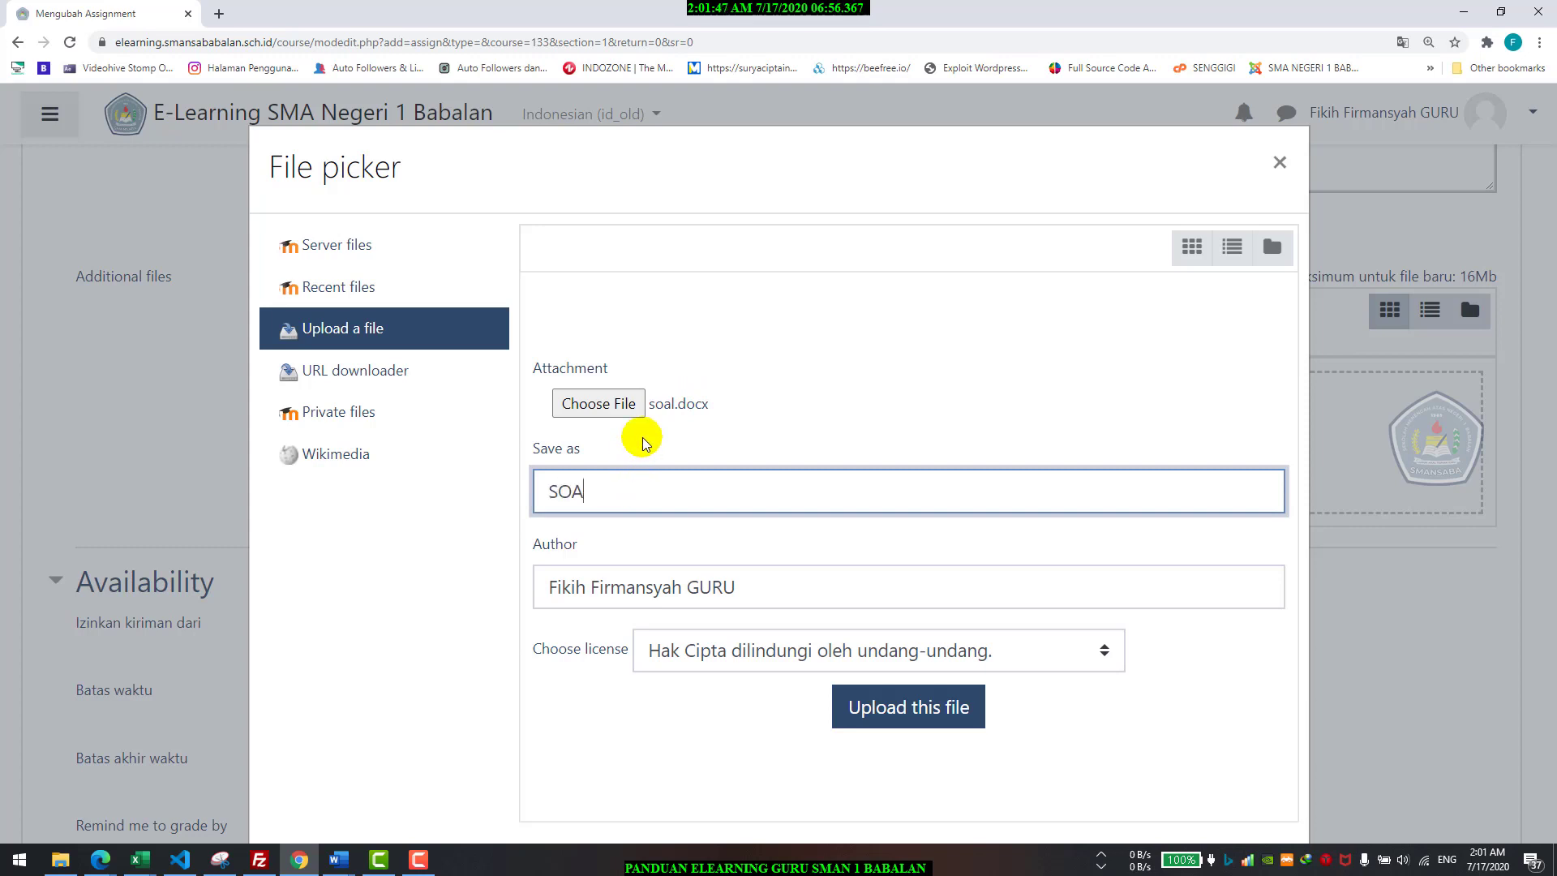
pyautogui.click(722, 451)
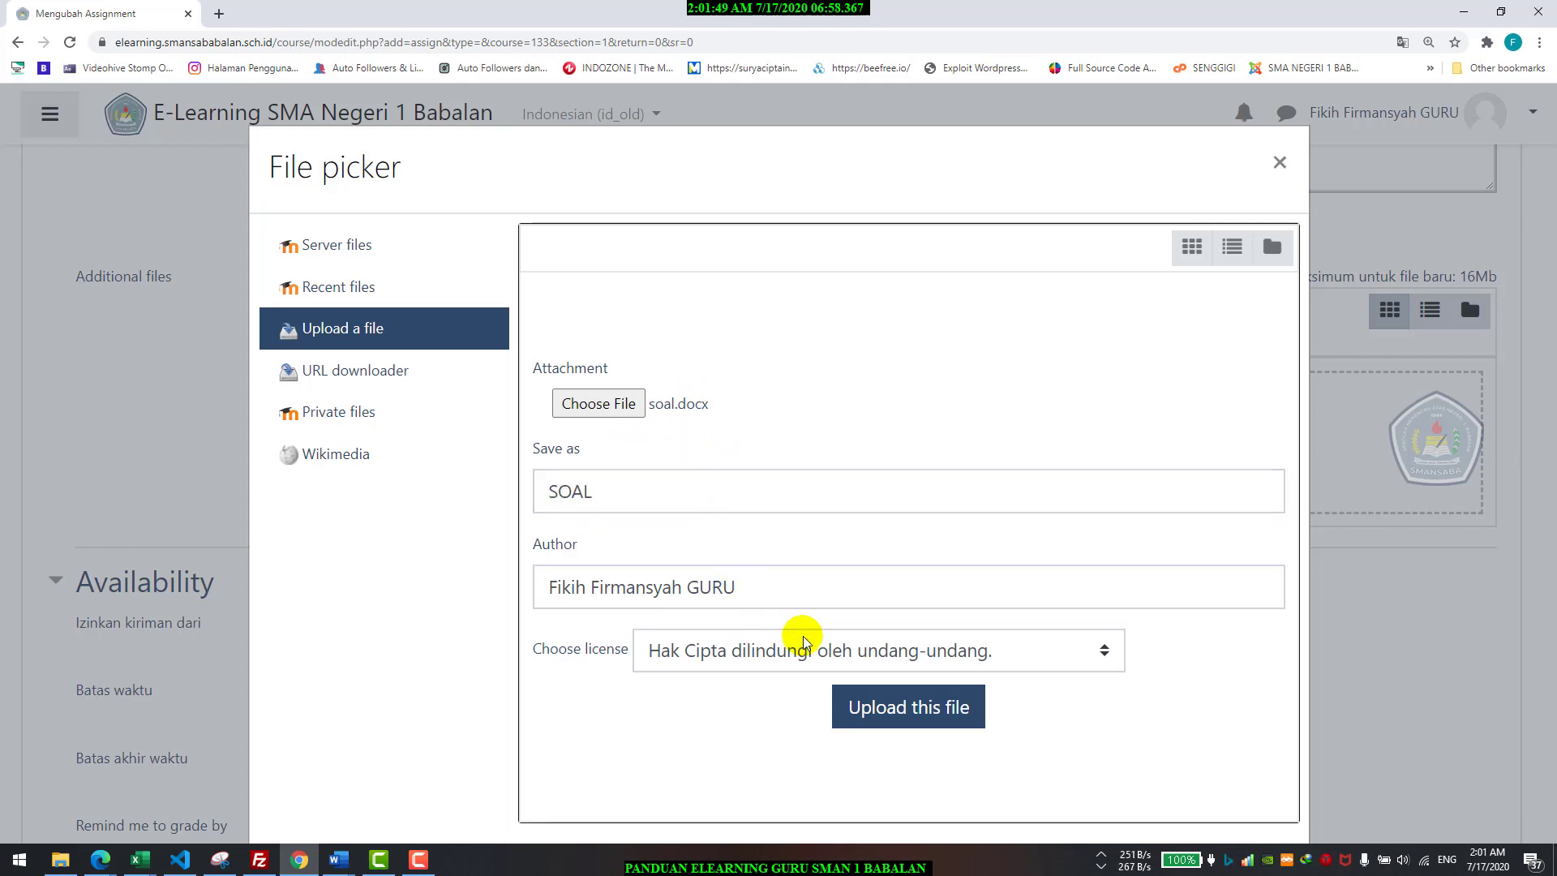
pyautogui.click(884, 706)
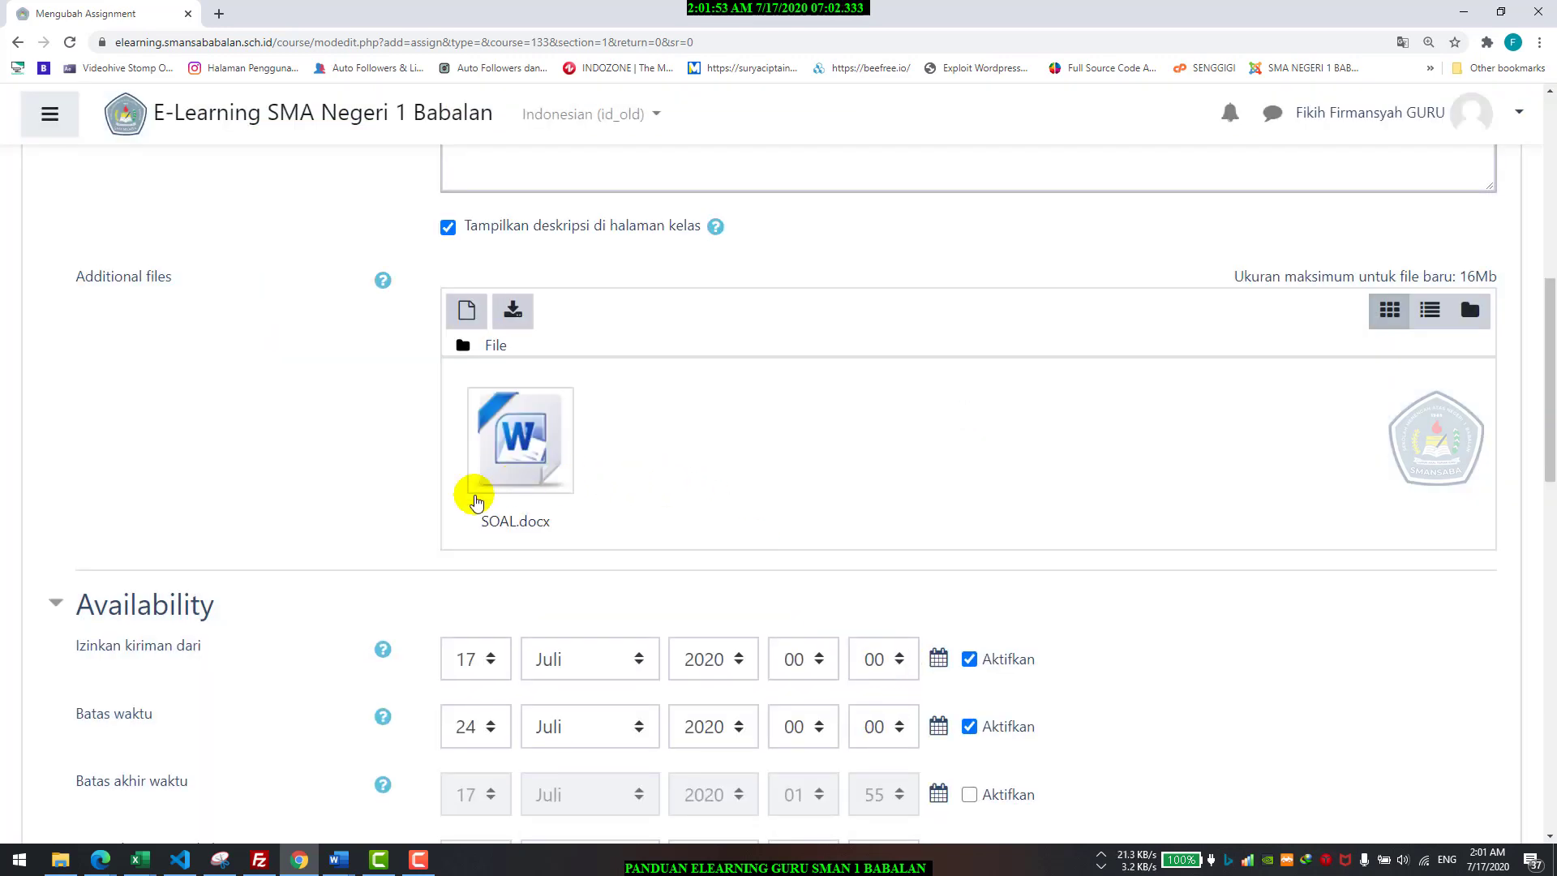
# - Start another upload to the additional files and look through the Pictures, Documents, Zoom and Downloads folders for a file
pyautogui.scroll(2, 610, 492)
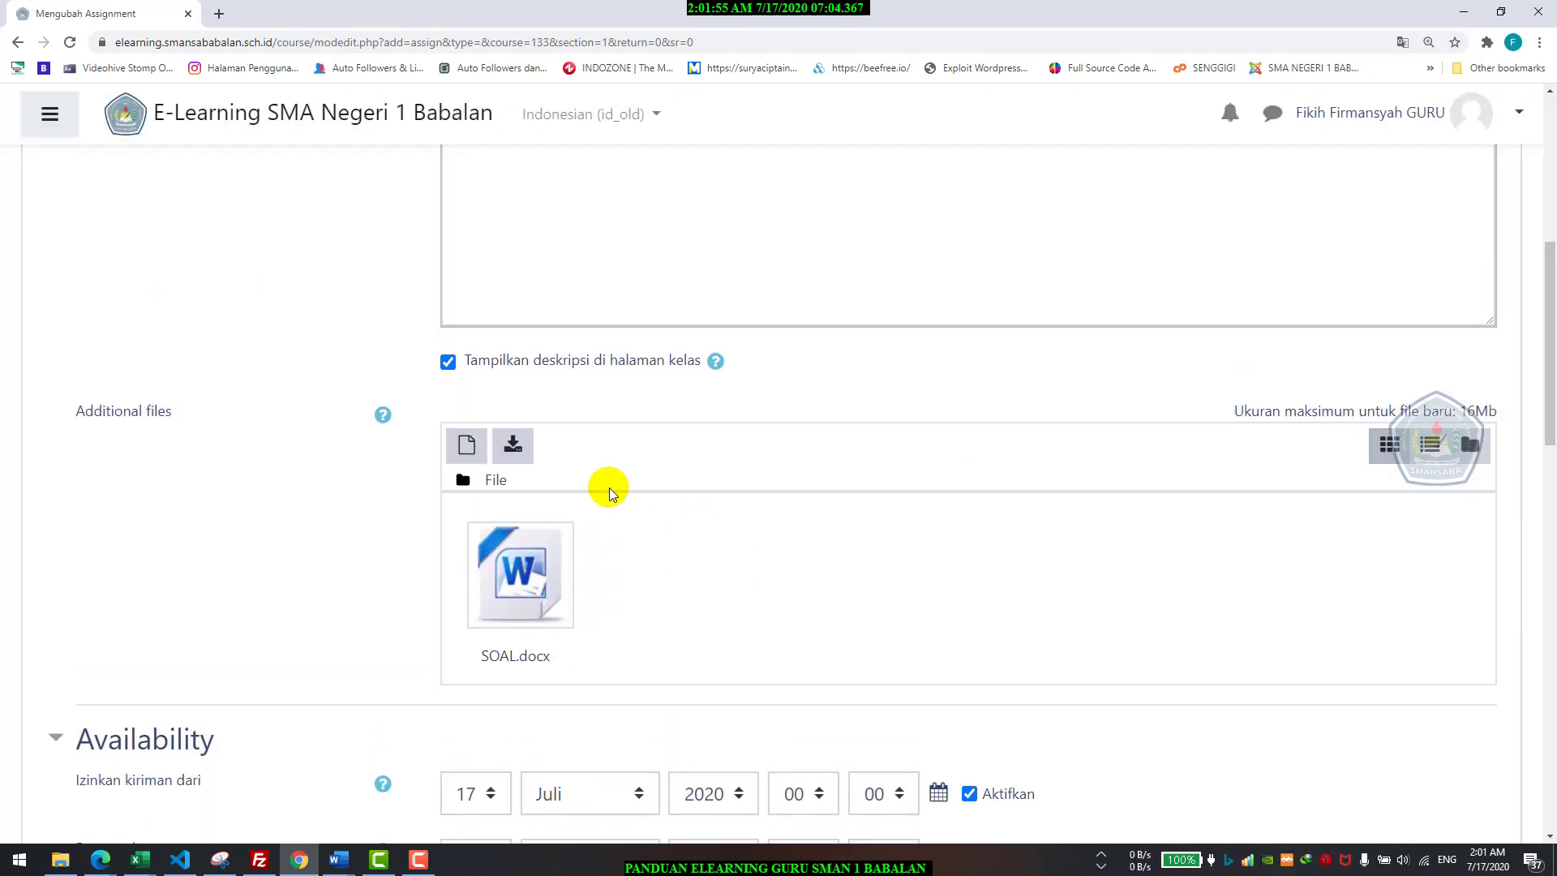
pyautogui.click(470, 451)
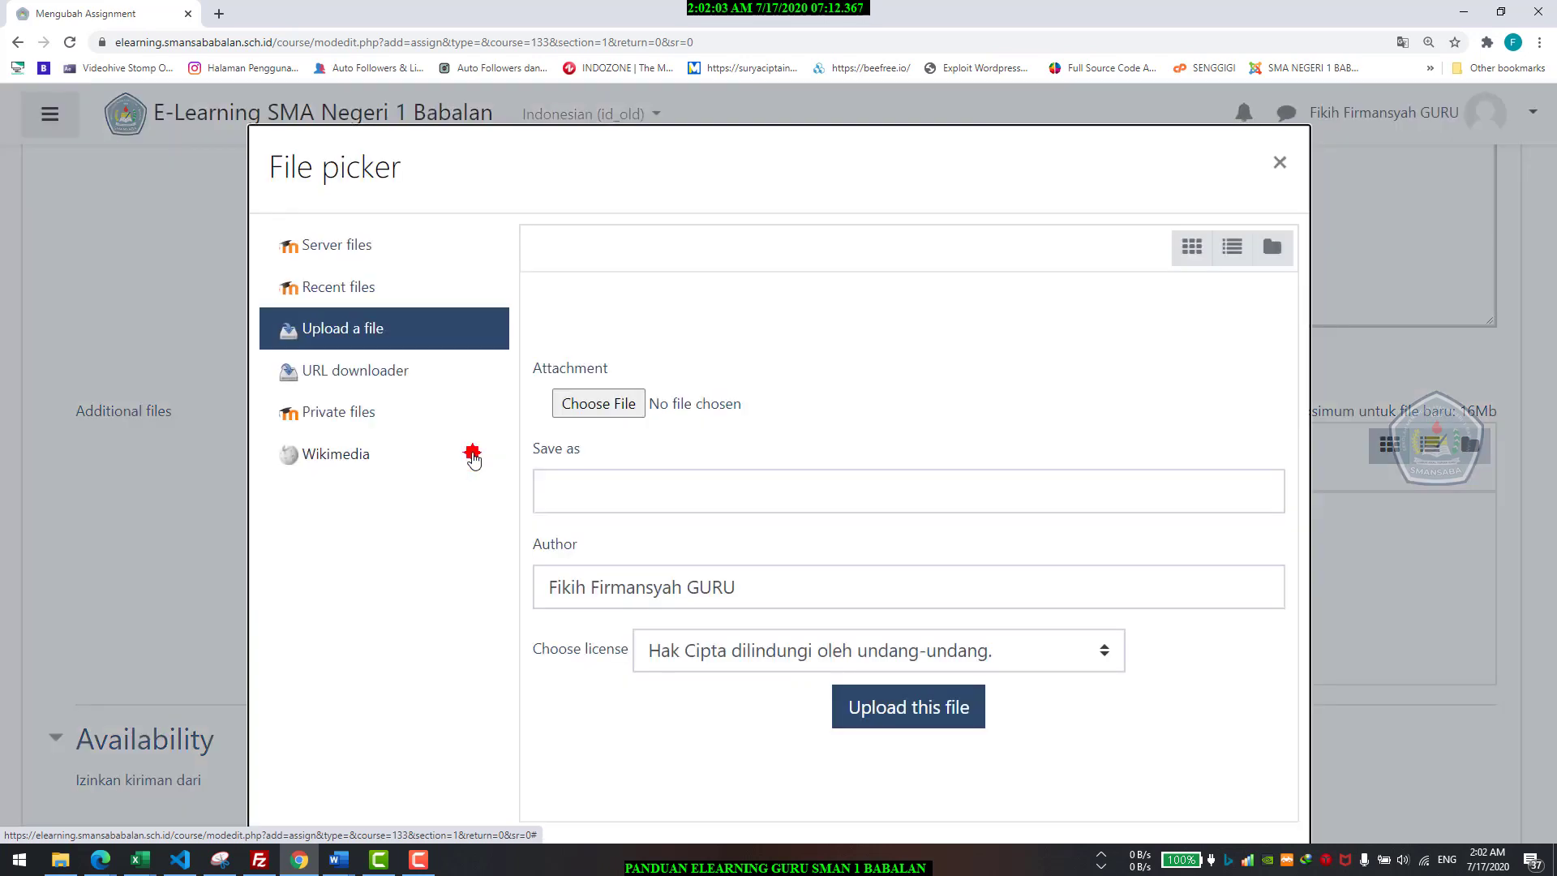
pyautogui.click(577, 412)
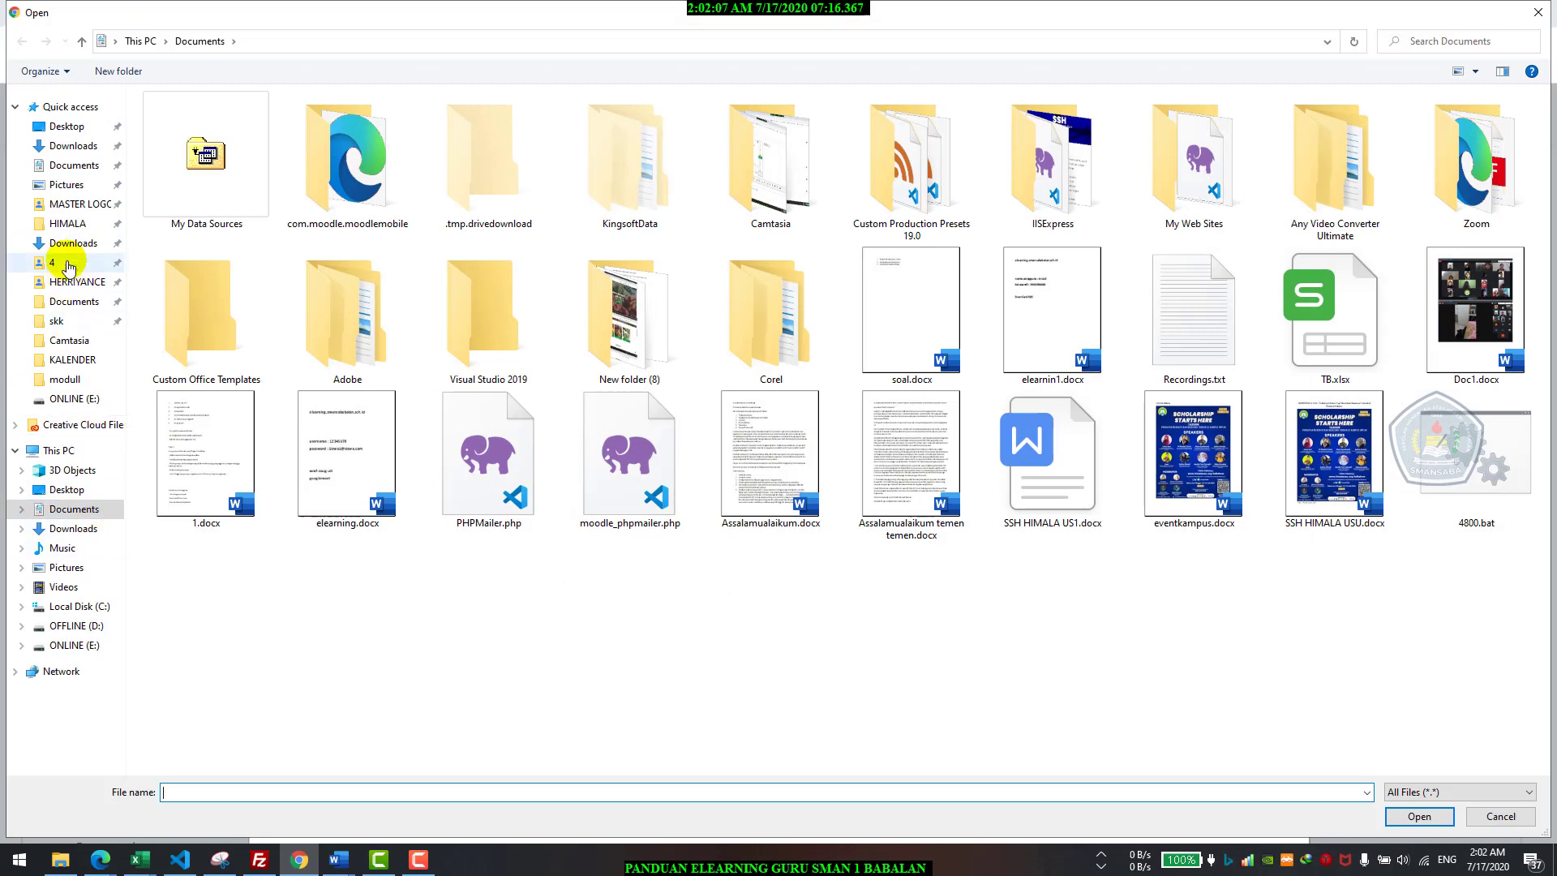
pyautogui.click(77, 204)
pyautogui.click(73, 184)
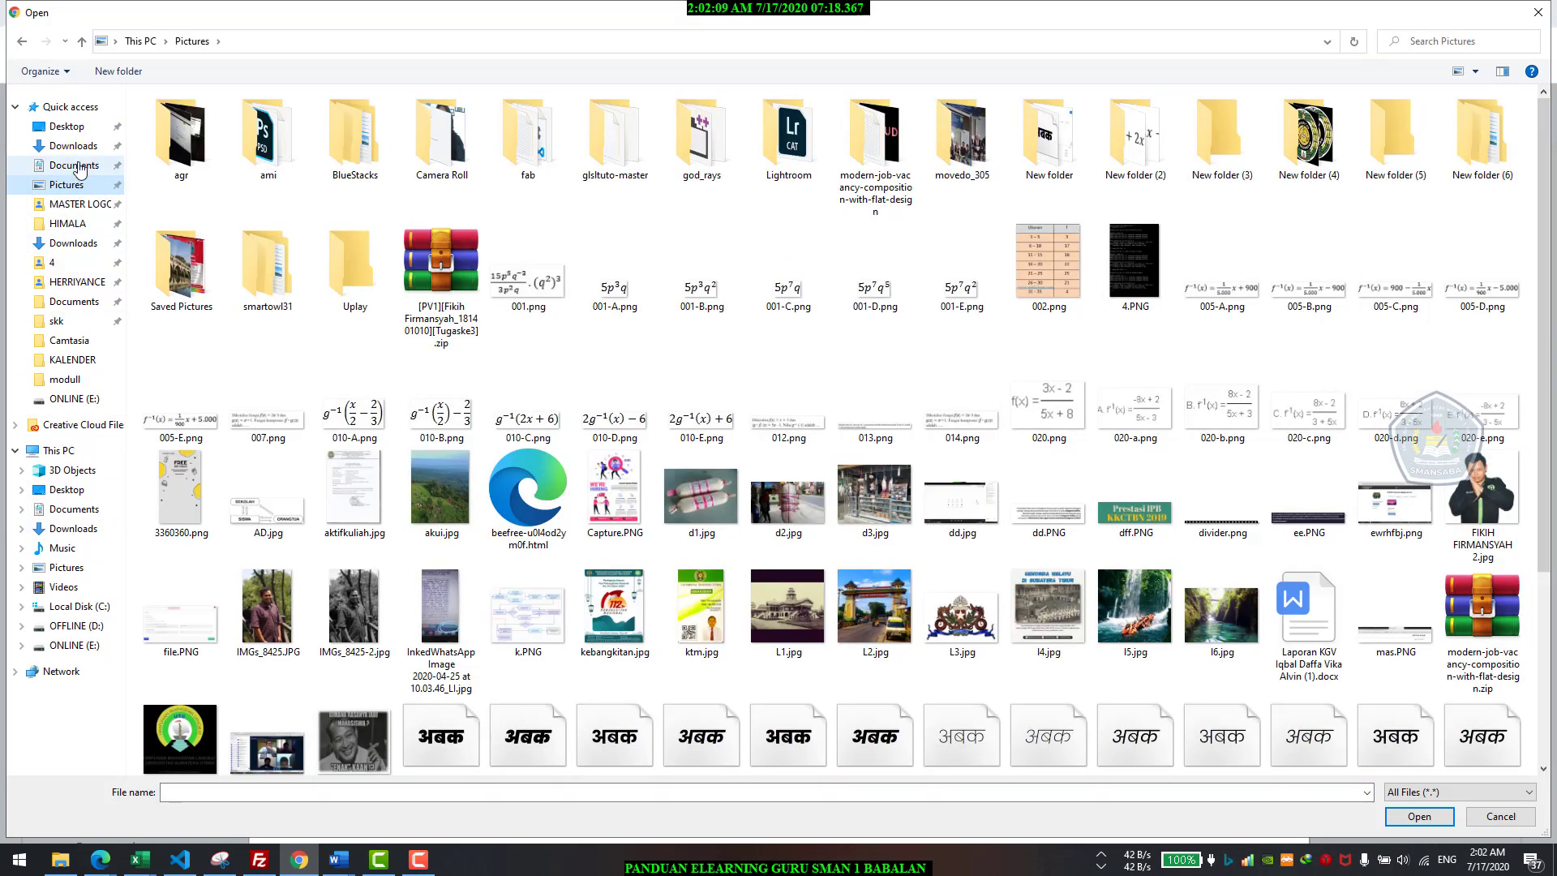
pyautogui.click(71, 166)
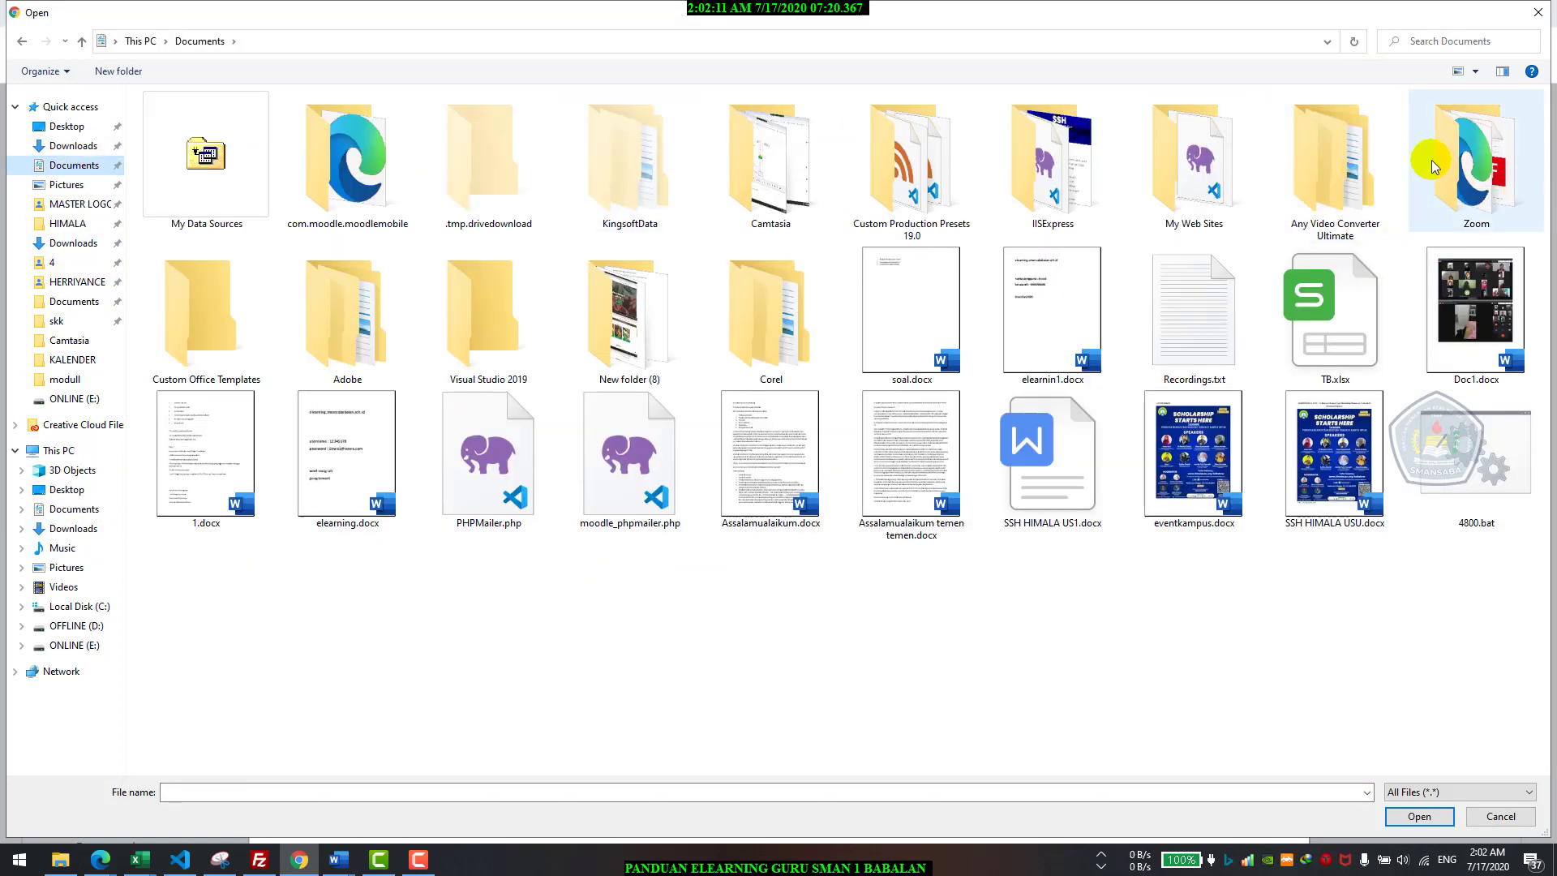
pyautogui.doubleClick(1510, 163)
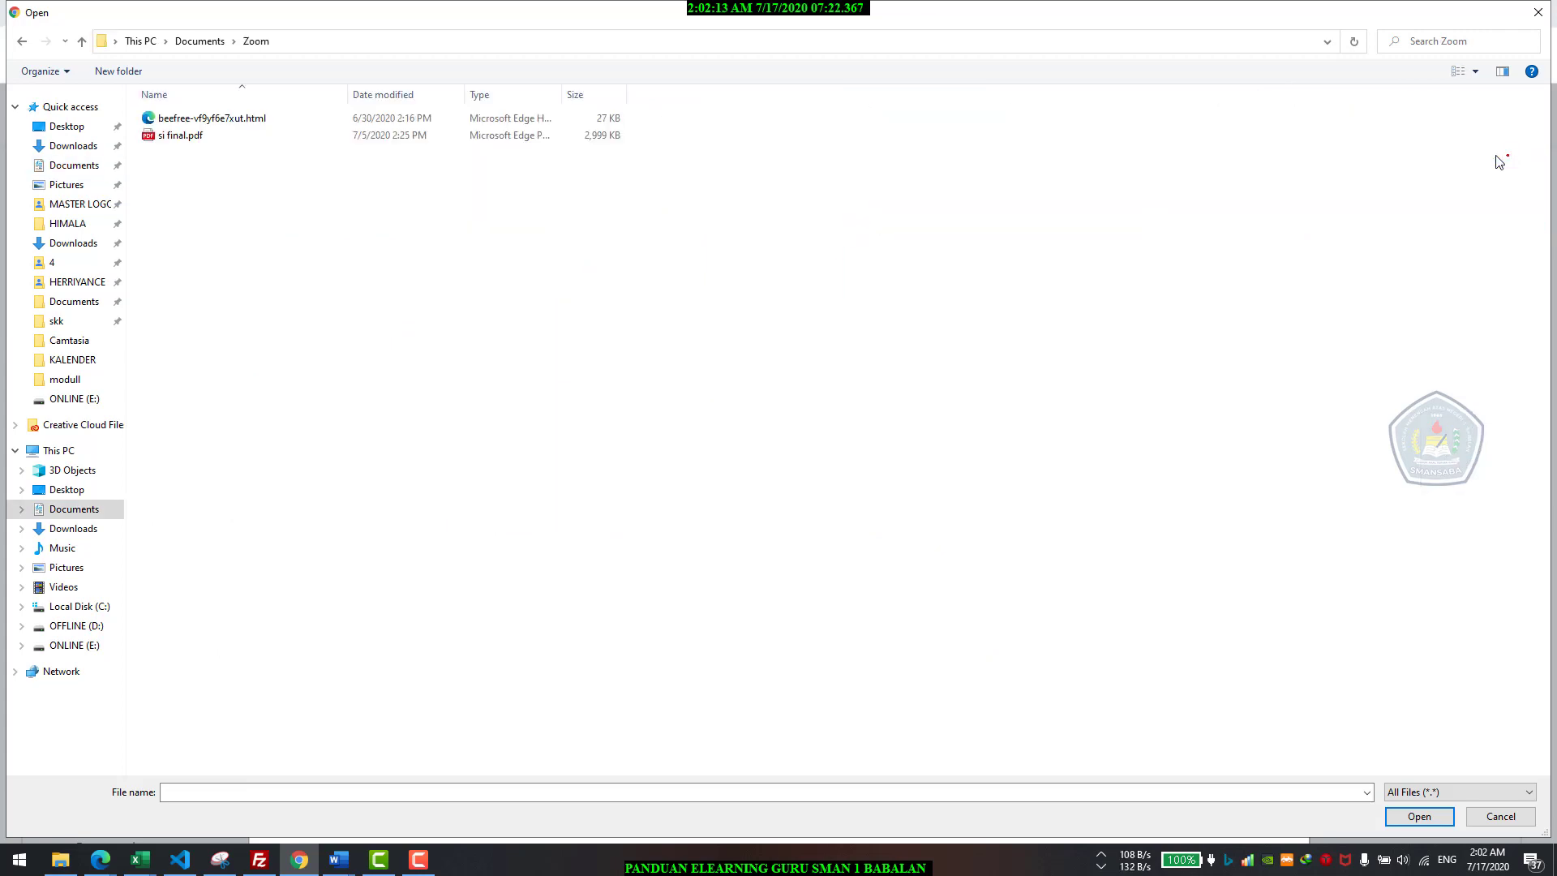
pyautogui.click(64, 147)
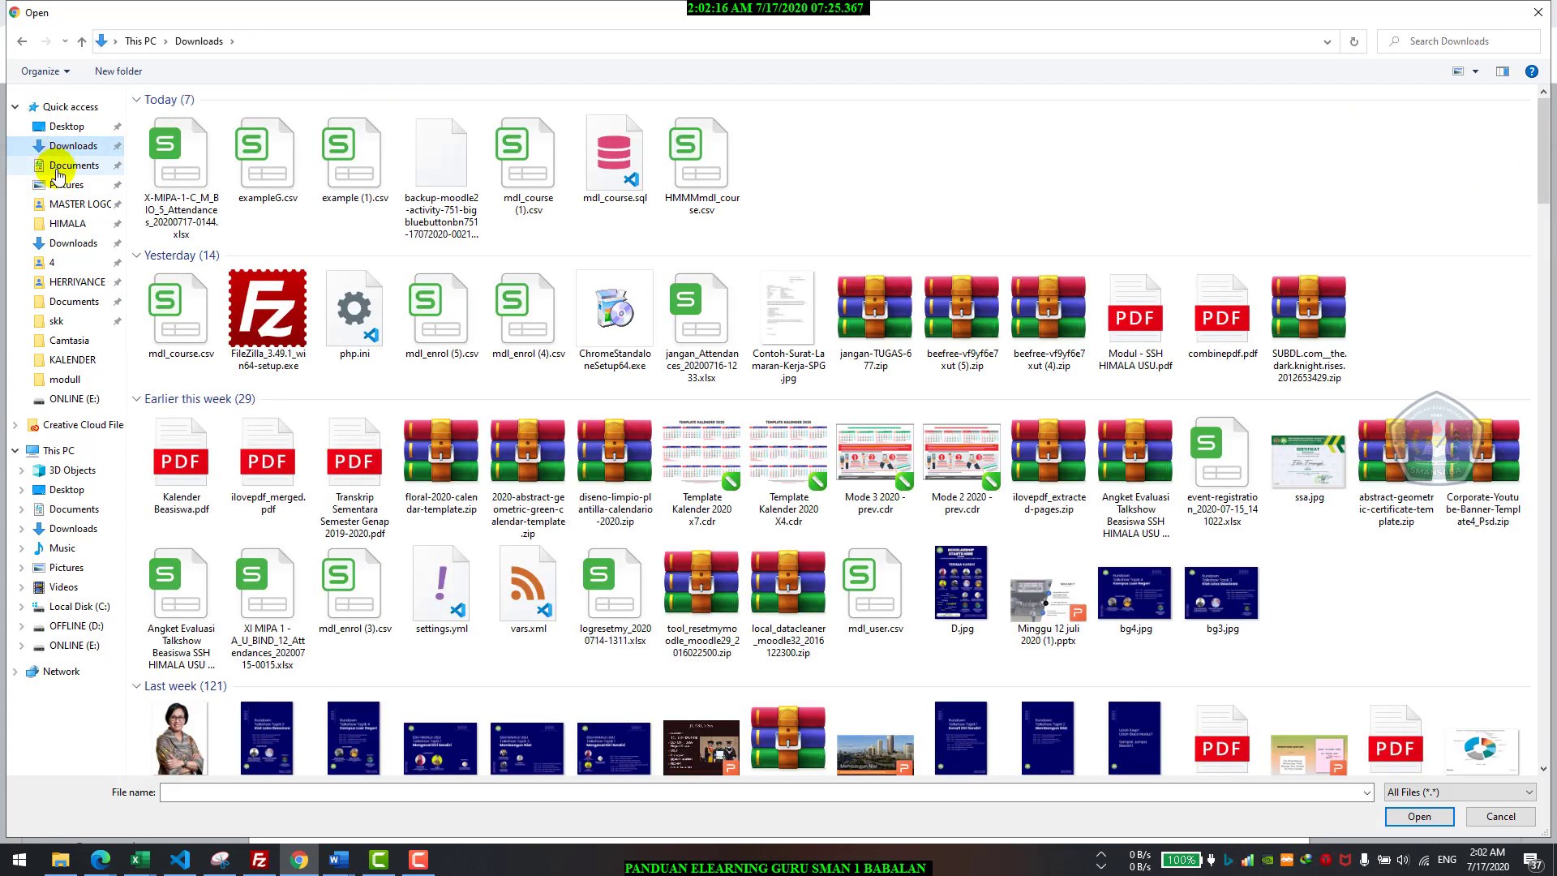
pyautogui.click(73, 242)
pyautogui.click(79, 185)
pyautogui.click(73, 165)
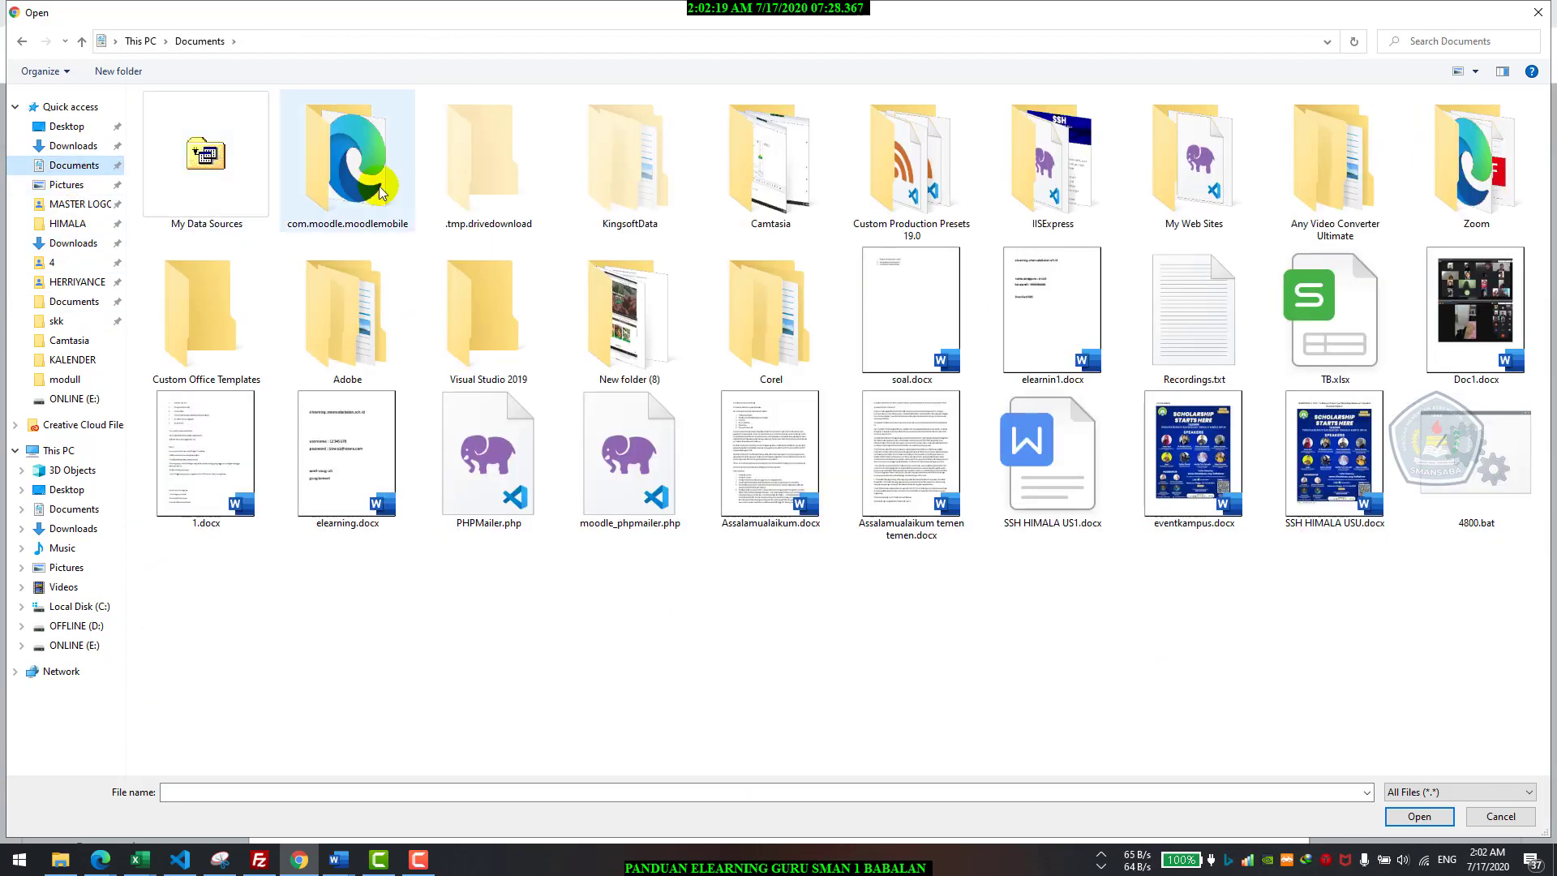
# - Choose Pik.pptx from New folder (8) in Documents as the attachment for the upload
pyautogui.doubleClick(641, 344)
pyautogui.scroll(-15, 660, 469)
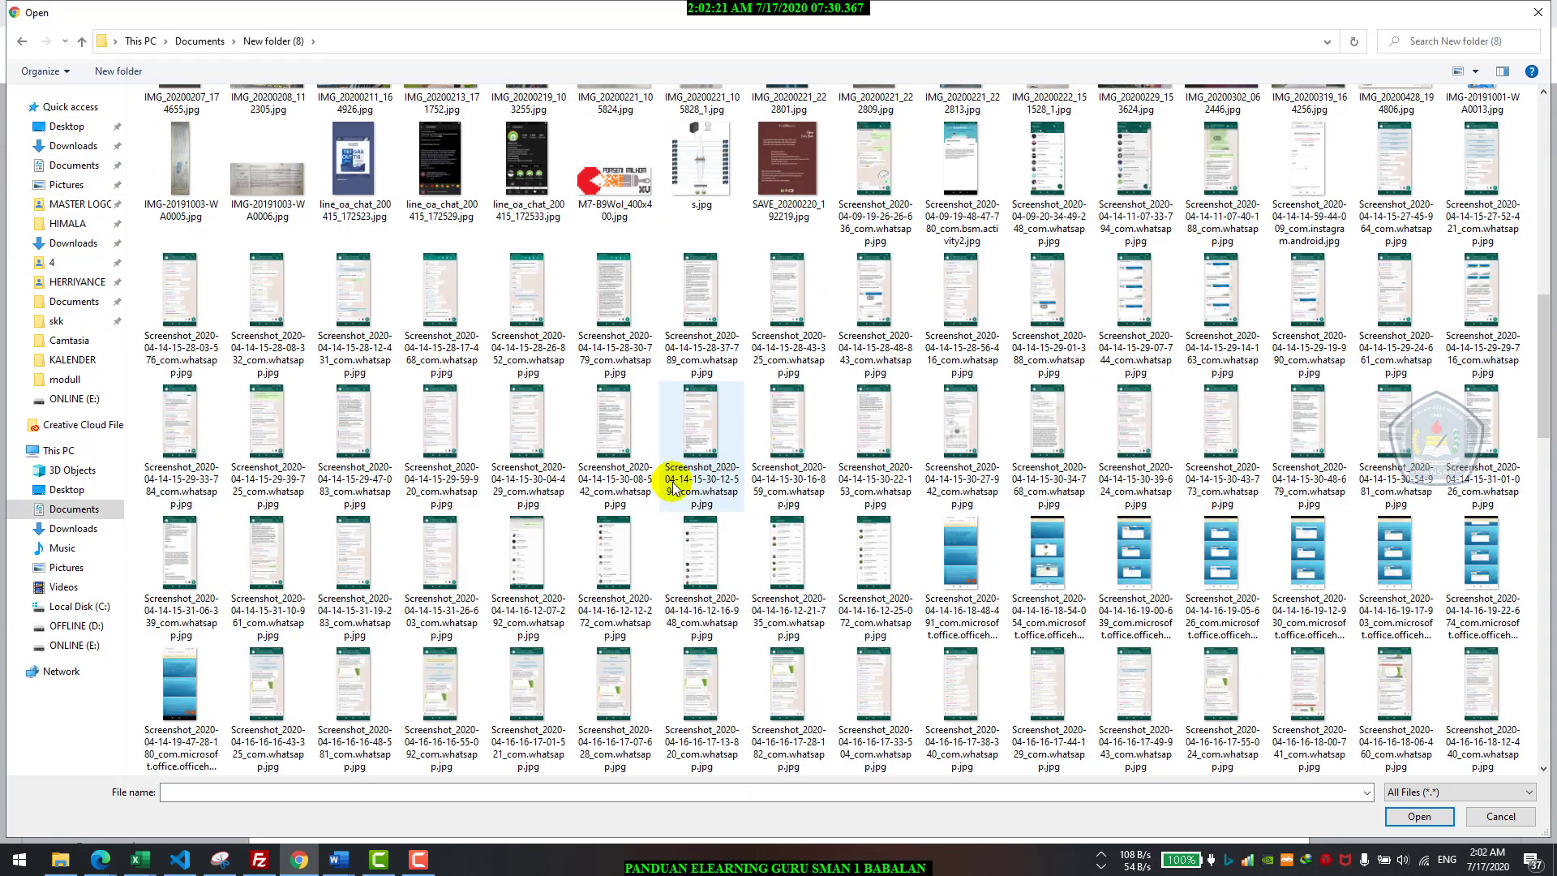
pyautogui.scroll(-6, 1133, 519)
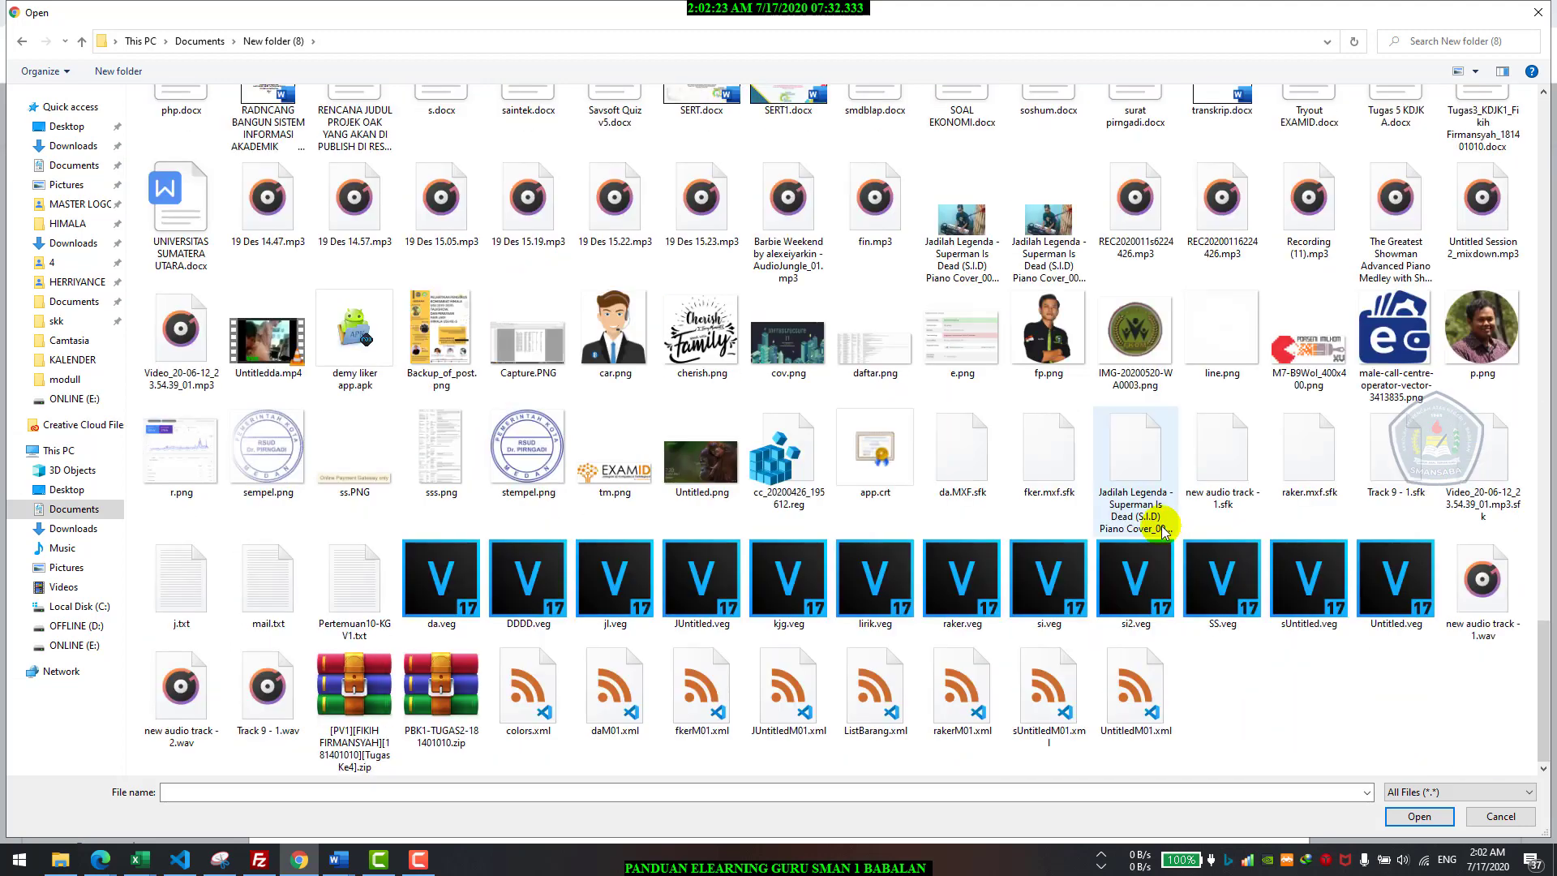
pyautogui.scroll(5, 1018, 495)
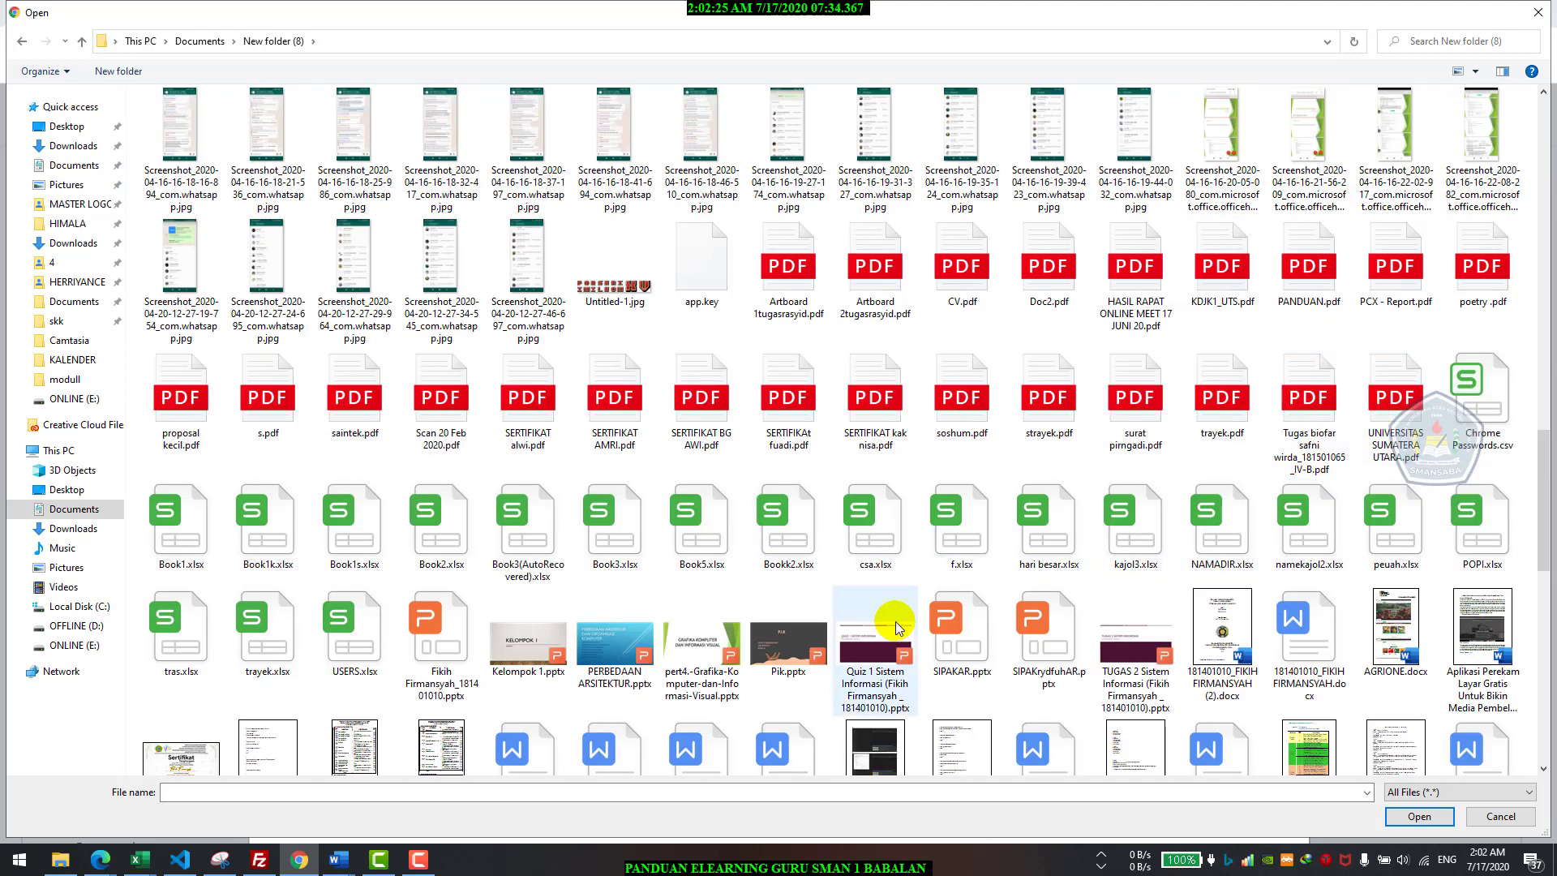
pyautogui.scroll(-4, 844, 606)
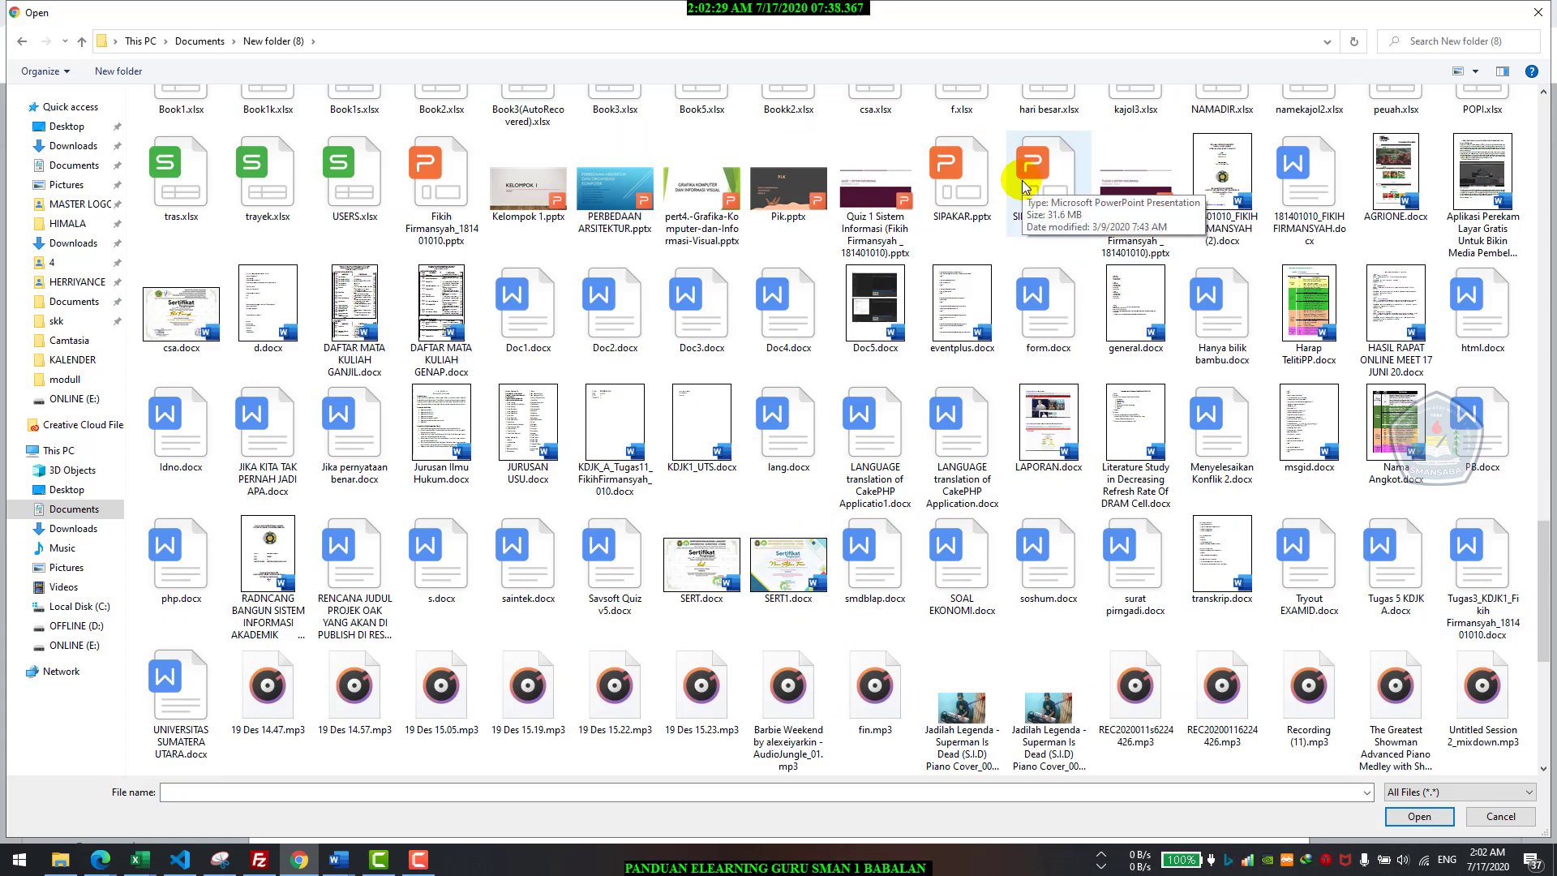
pyautogui.doubleClick(772, 196)
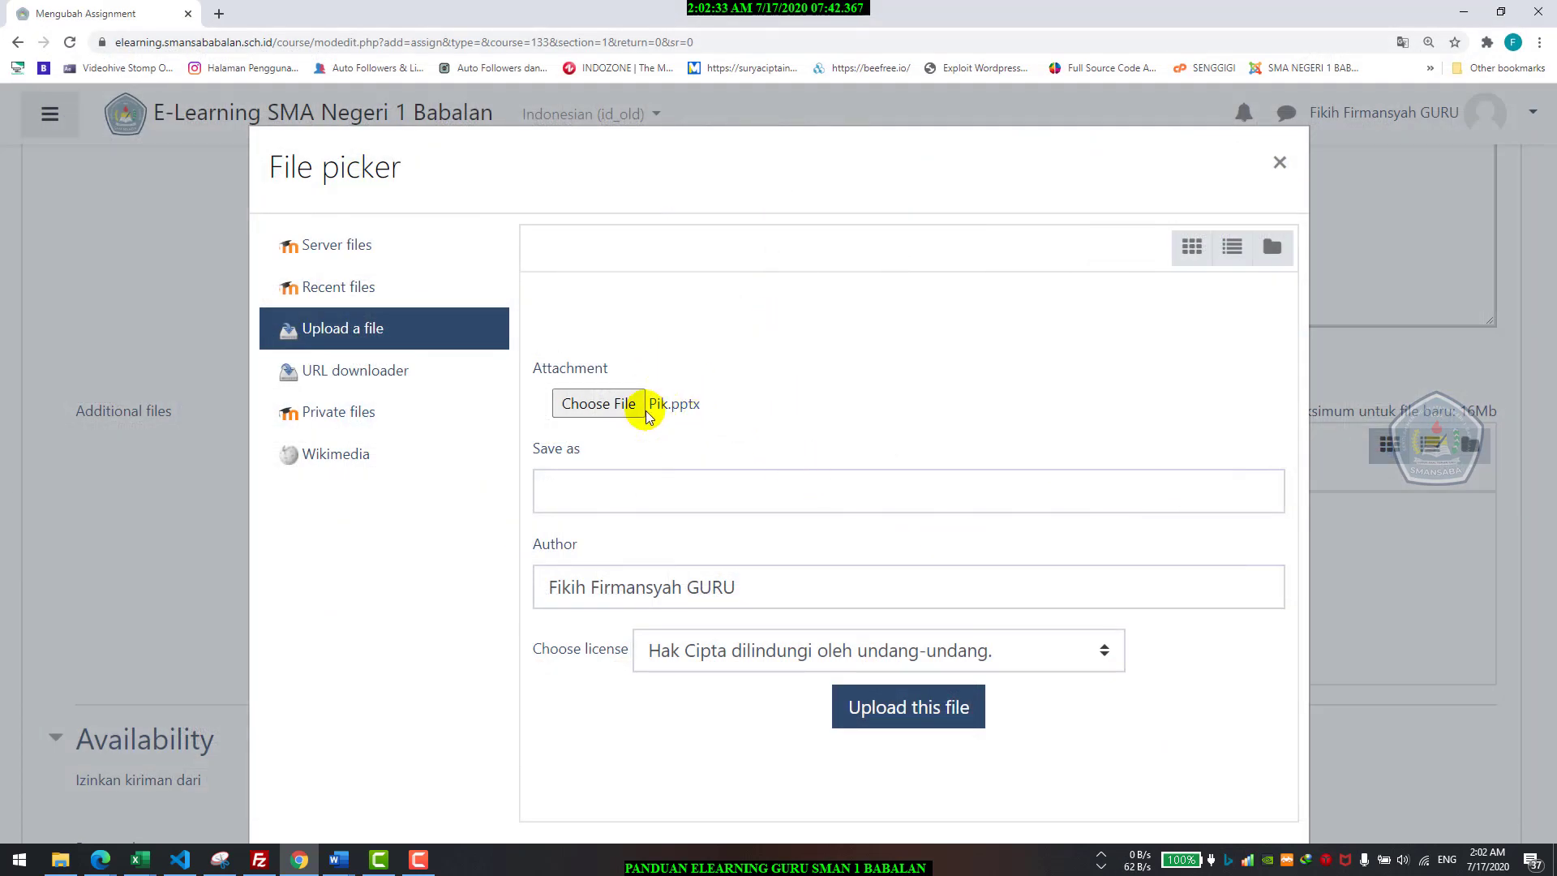
# - Leave the save name empty and upload Pik.pptx to the additional files
pyautogui.click(662, 482)
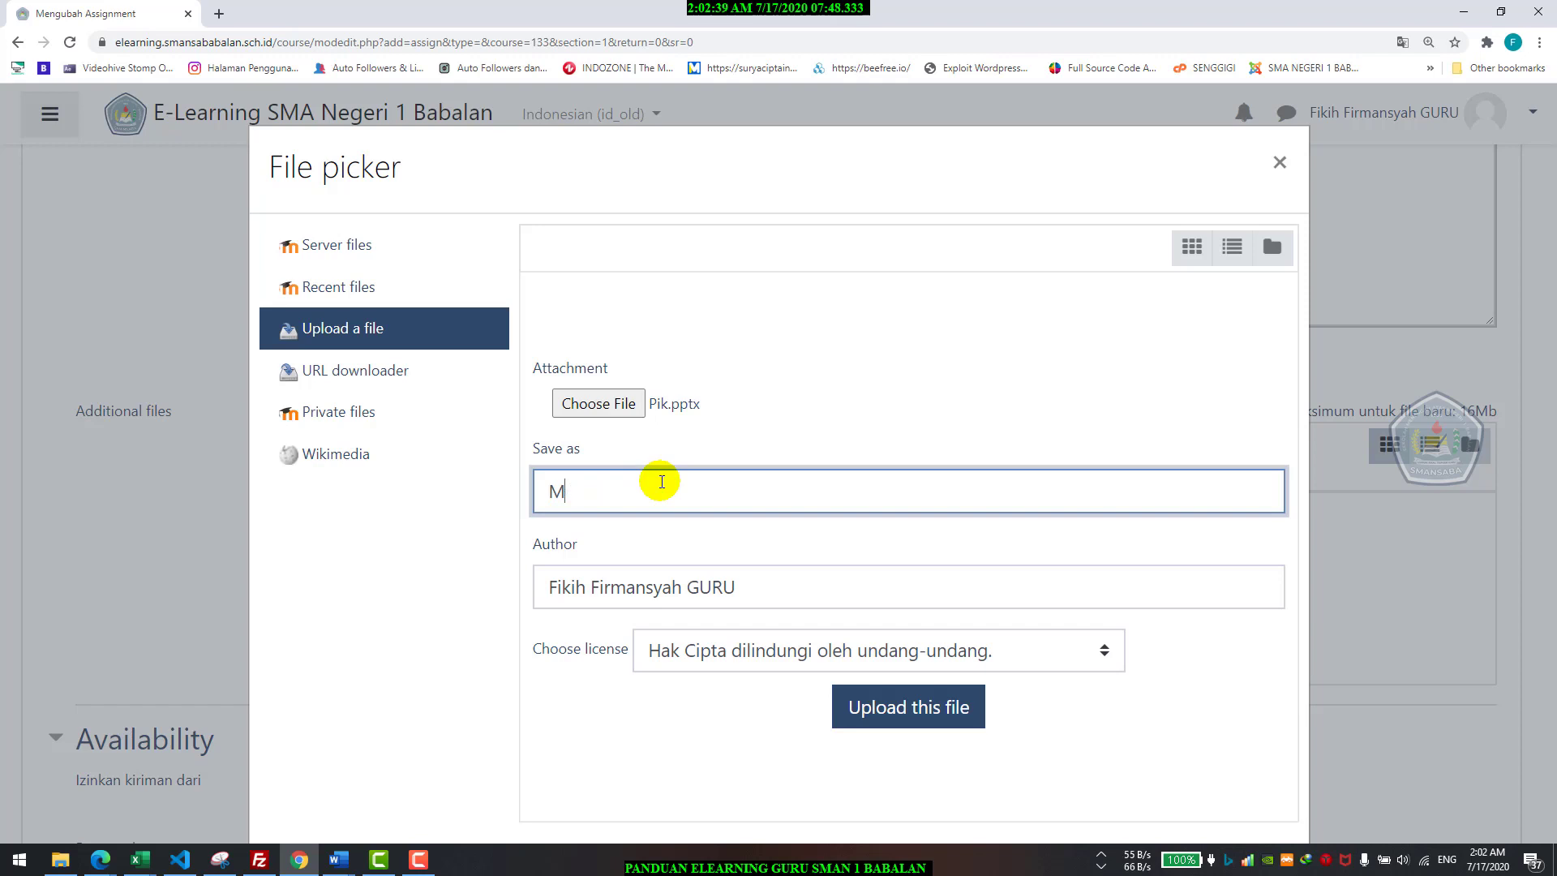
pyautogui.click(734, 460)
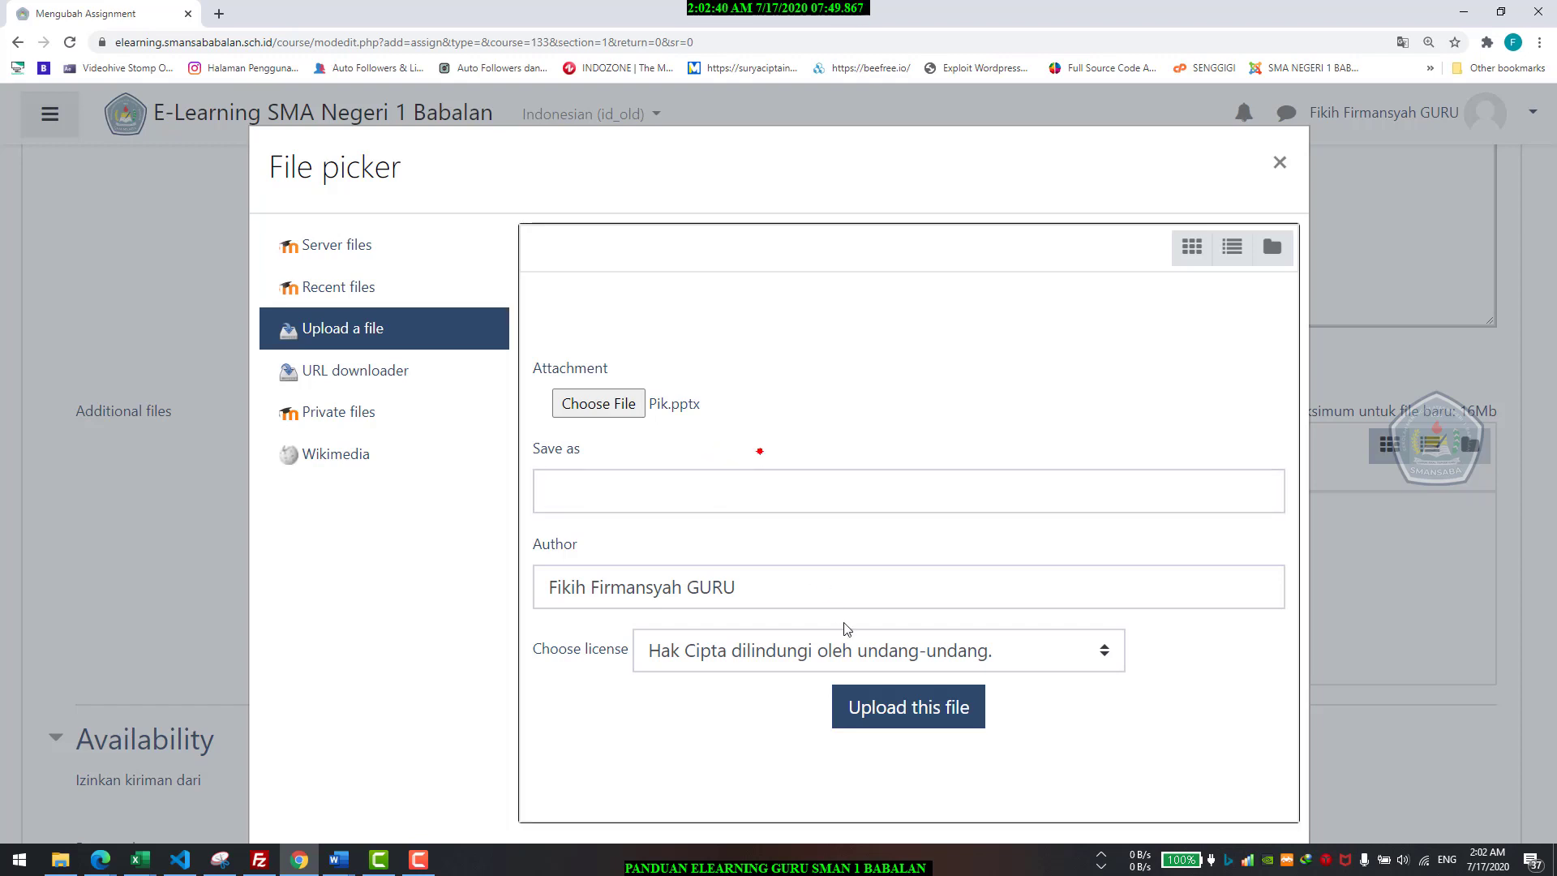
pyautogui.click(880, 708)
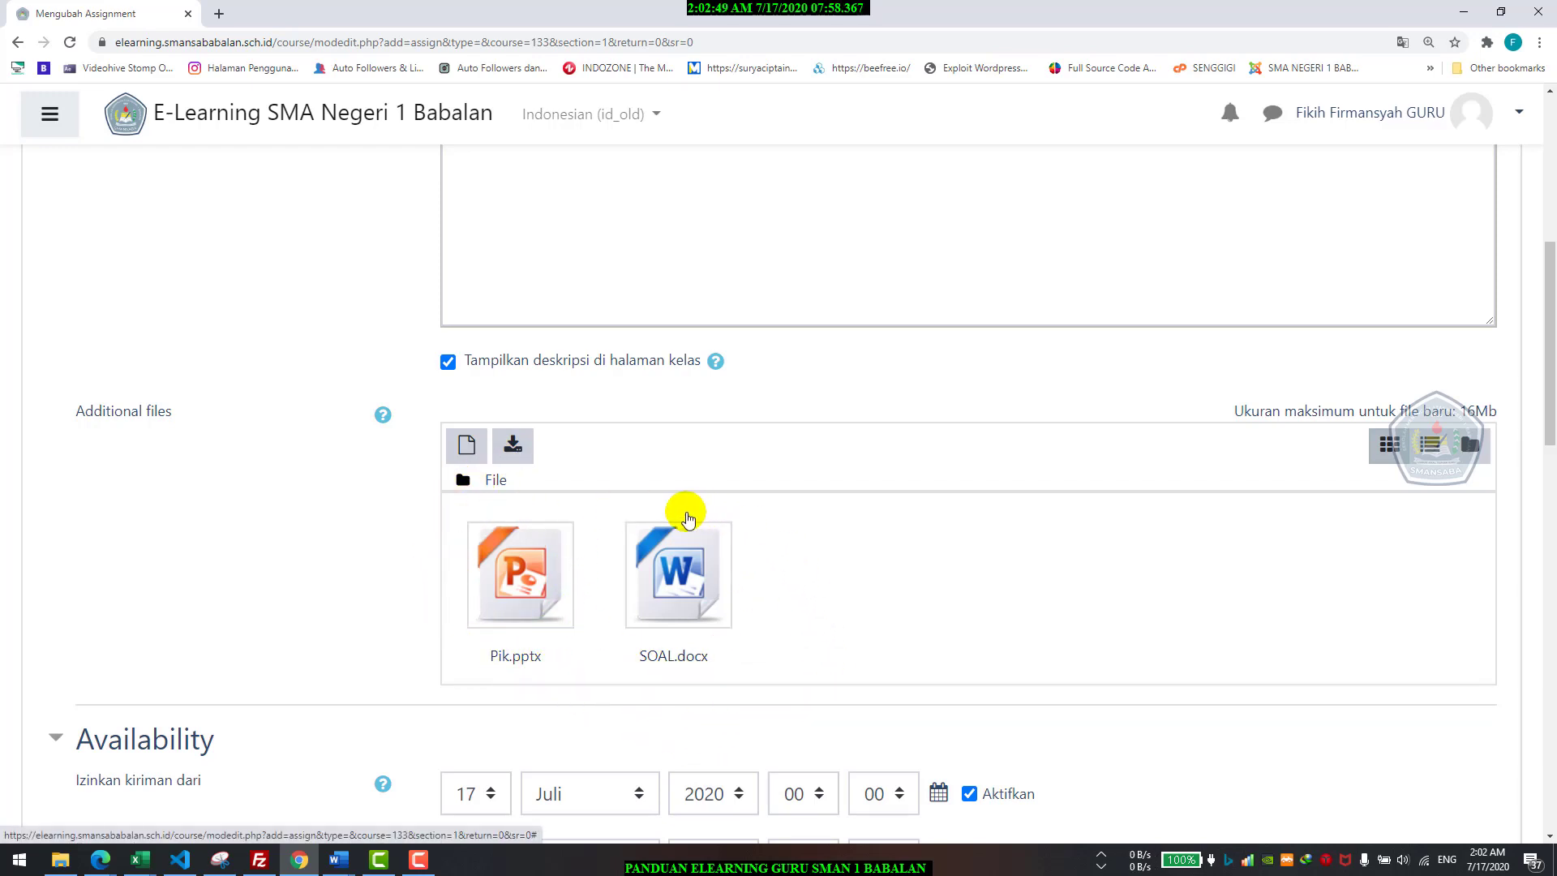
# - Review the question text in the description and the attached additional files, briefly opening the file picker and closing it without adding anything
pyautogui.scroll(-2, 685, 514)
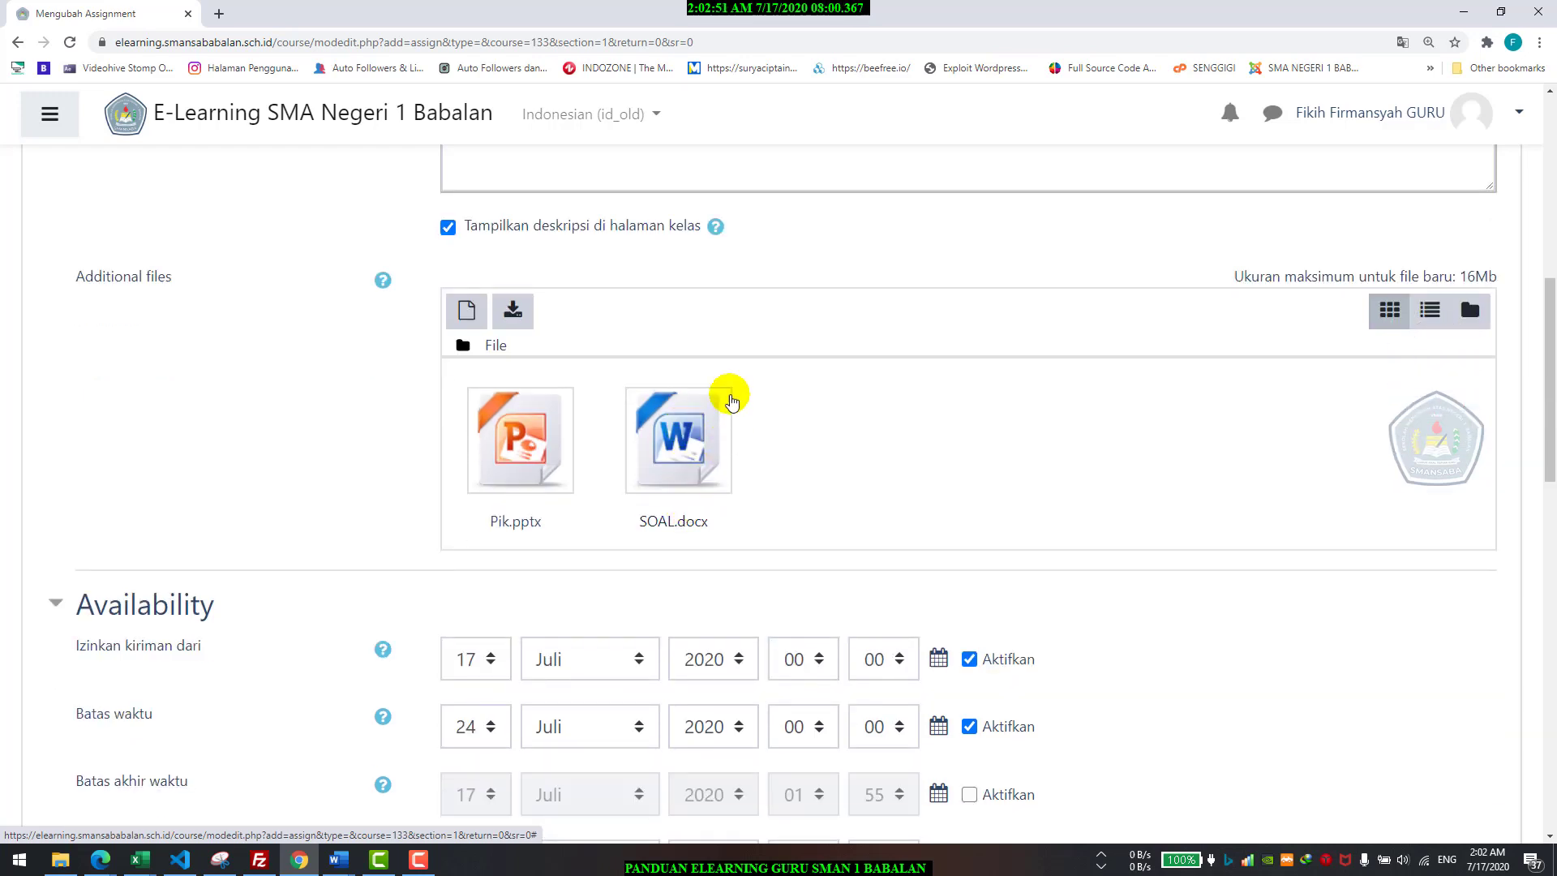
pyautogui.scroll(4, 580, 533)
pyautogui.scroll(2, 581, 533)
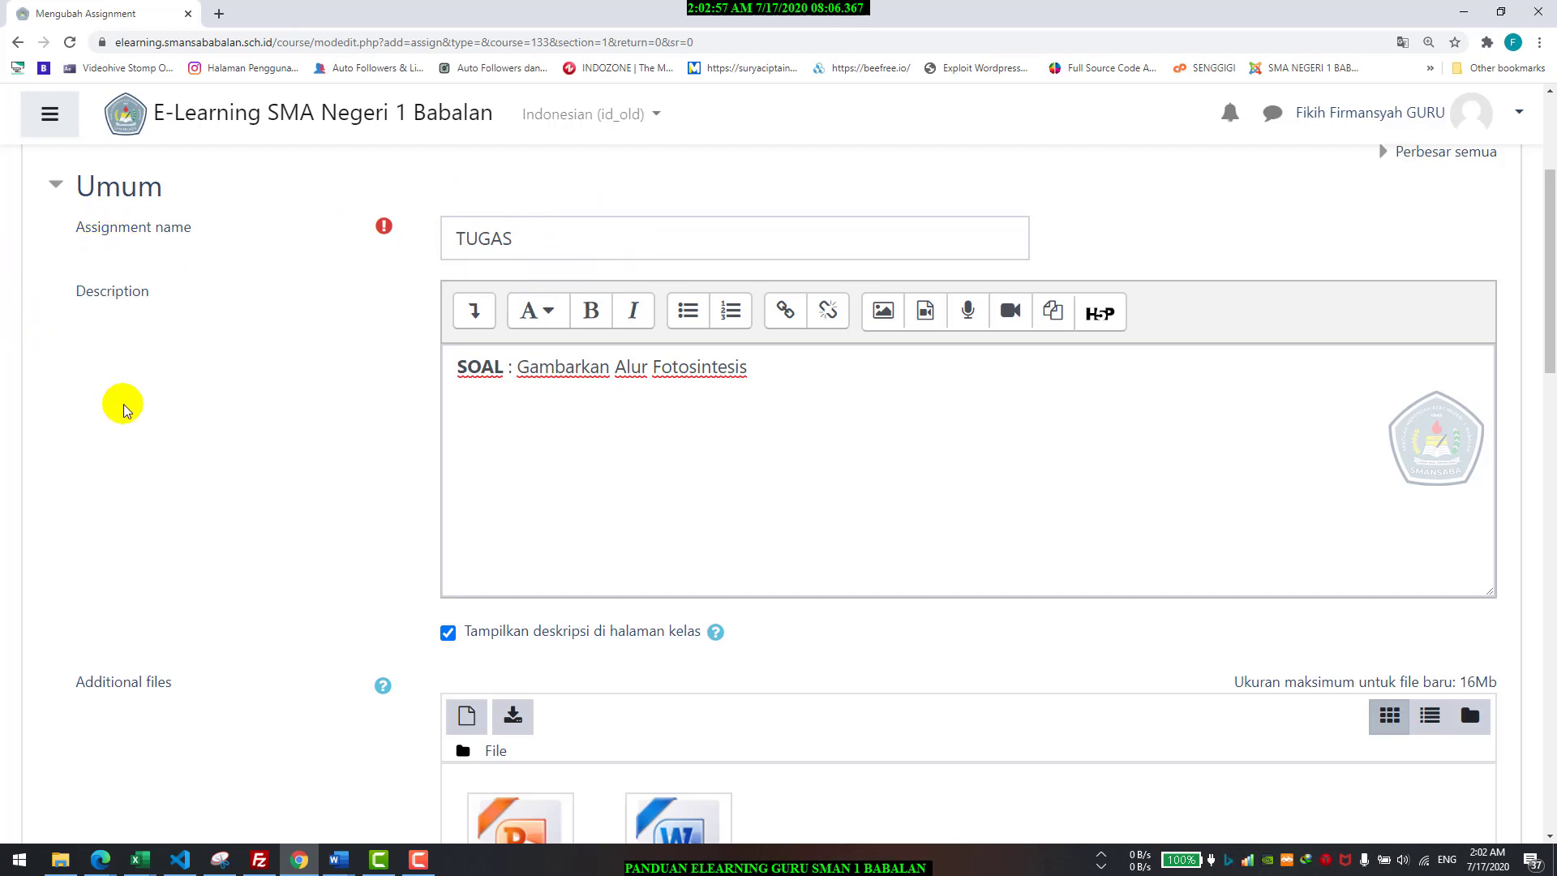
pyautogui.click(554, 367)
pyautogui.tripleClick(555, 366)
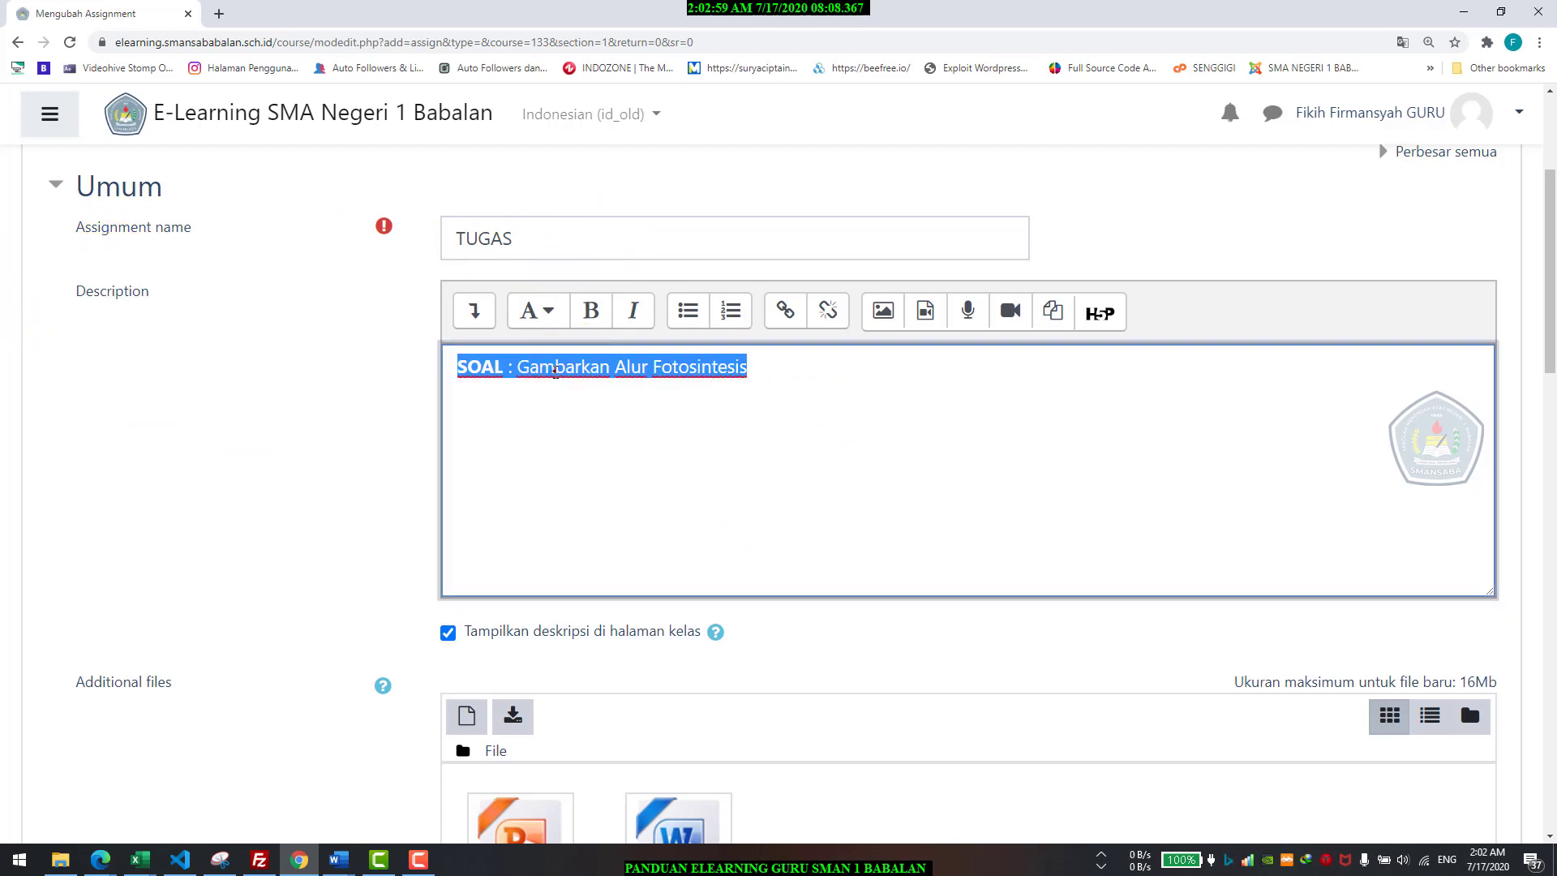
pyautogui.click(758, 411)
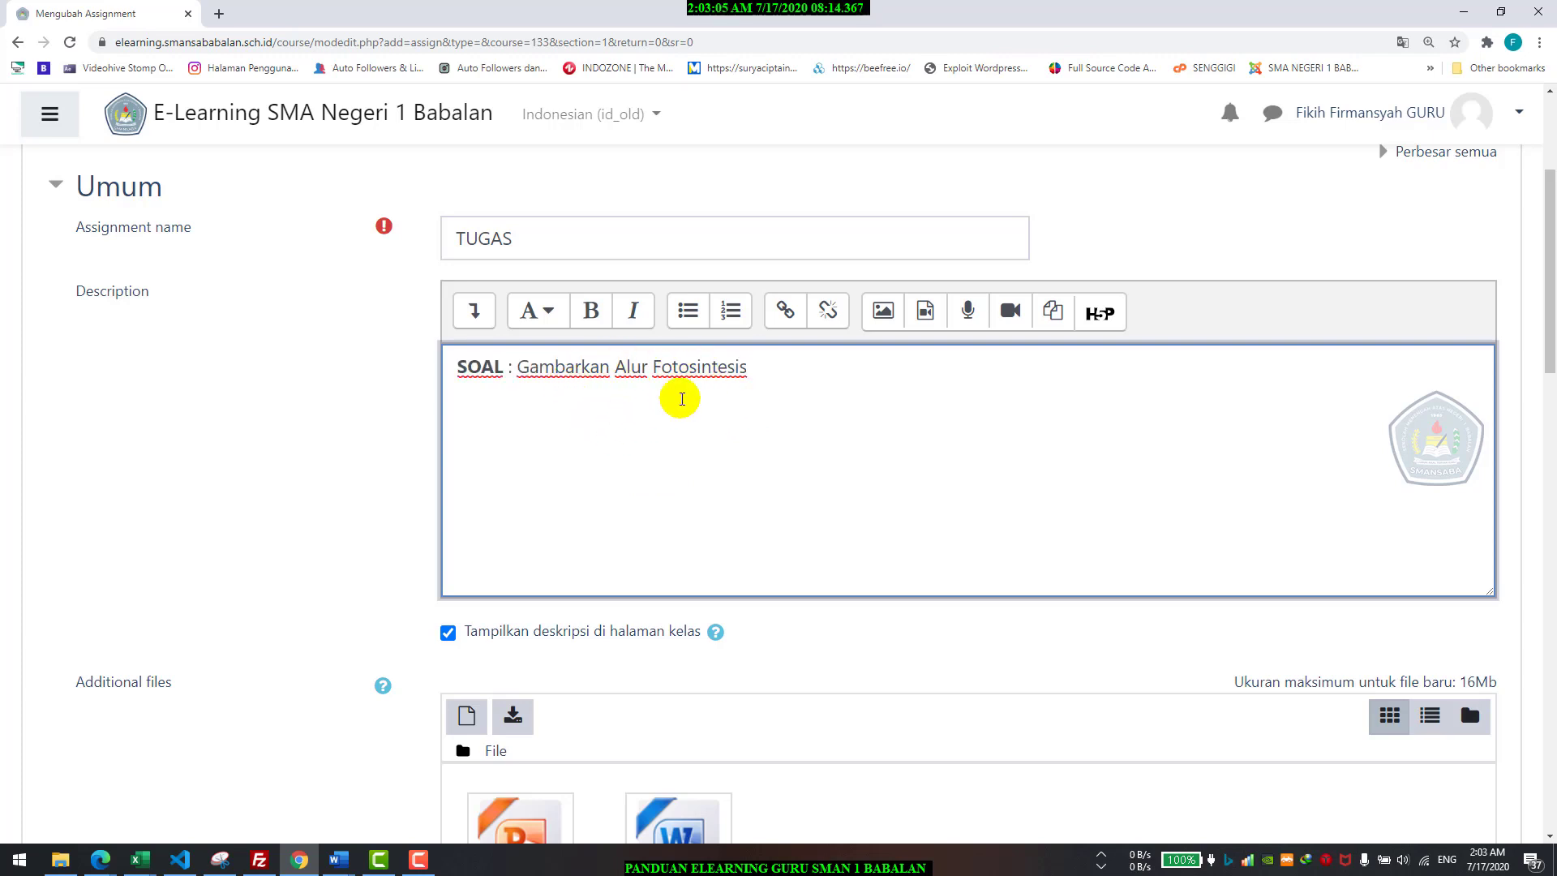
pyautogui.tripleClick(655, 369)
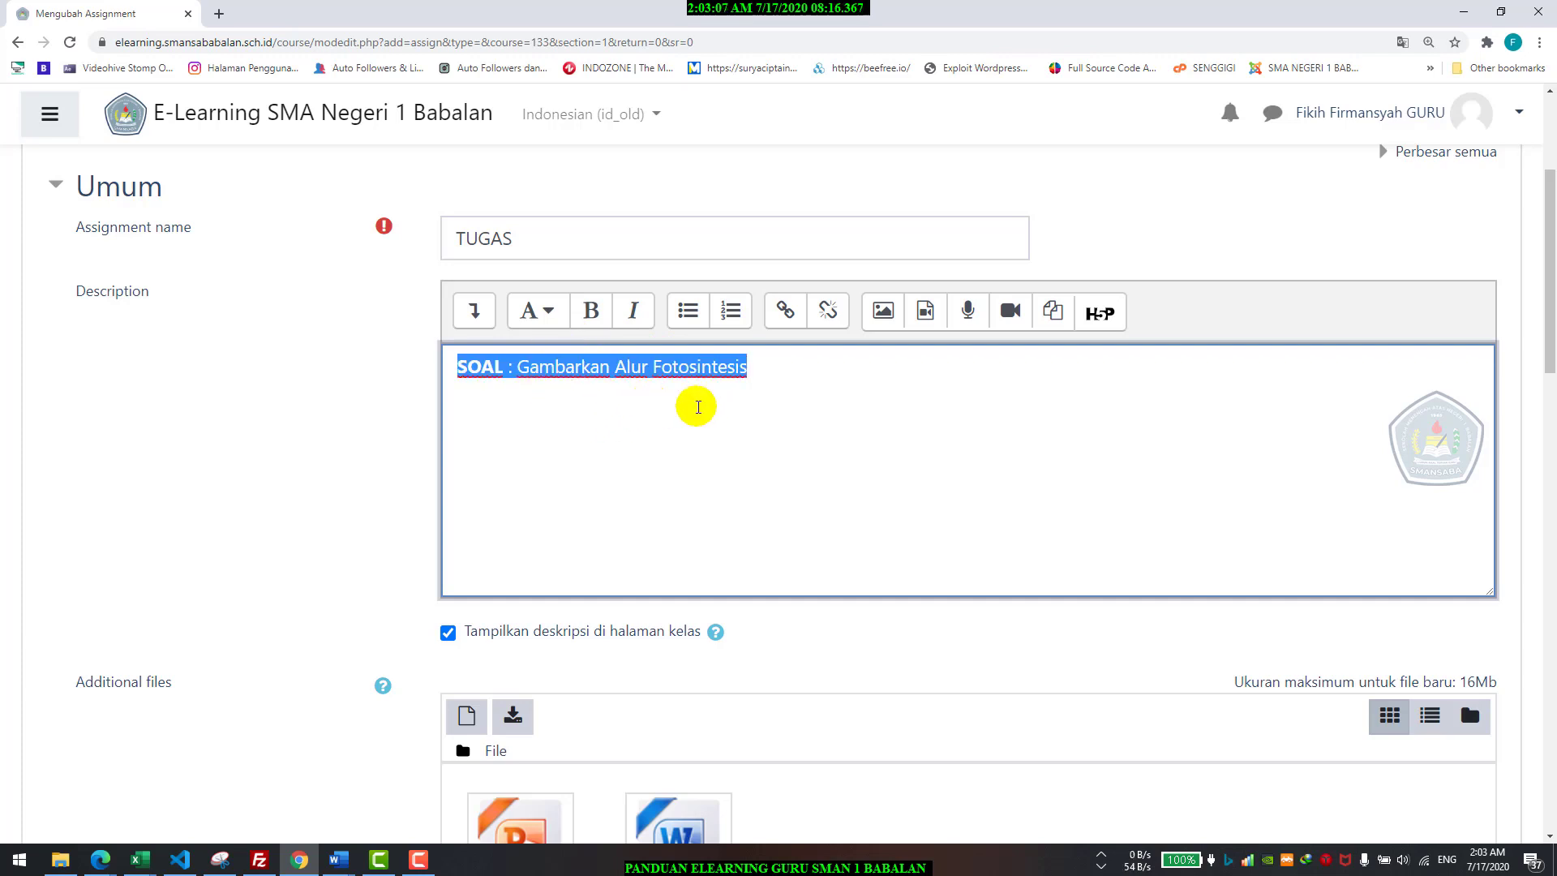
pyautogui.click(752, 401)
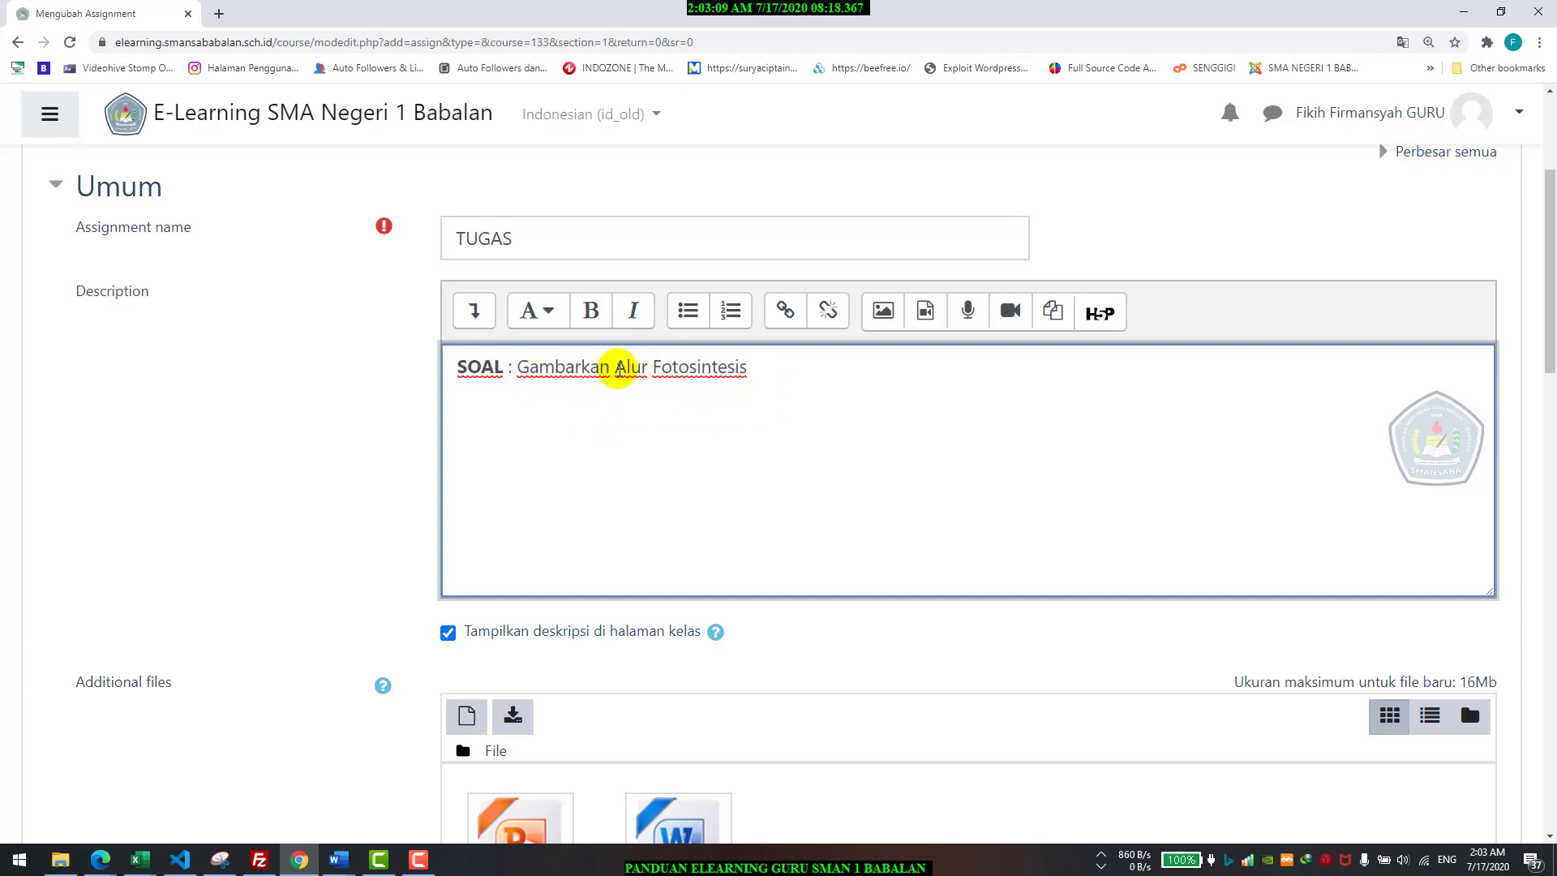
pyautogui.scroll(-3, 730, 486)
pyautogui.scroll(-2, 737, 548)
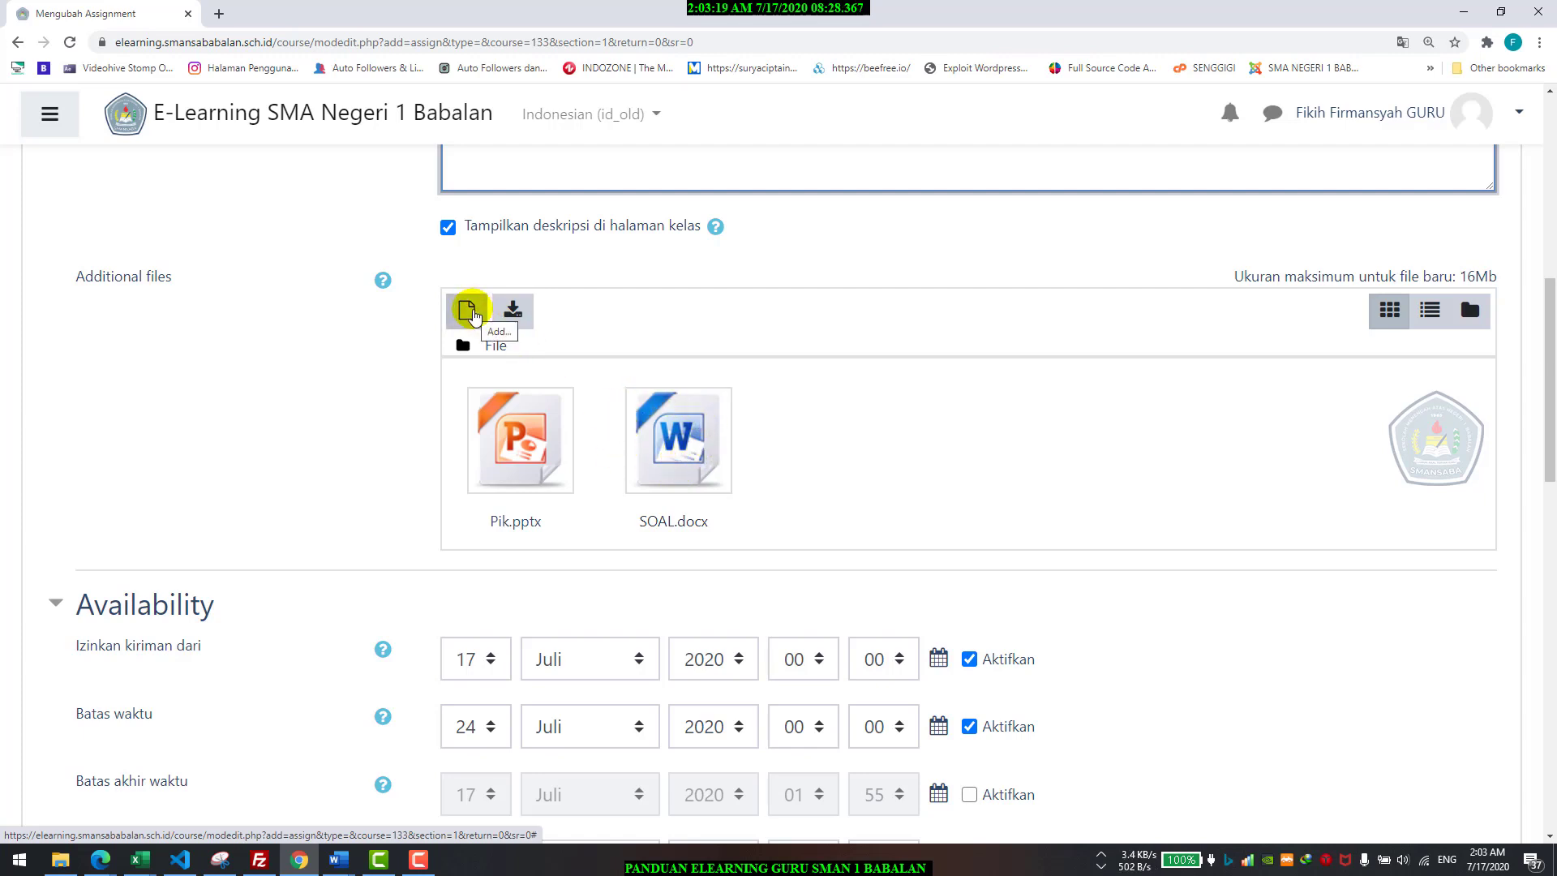
pyautogui.click(469, 311)
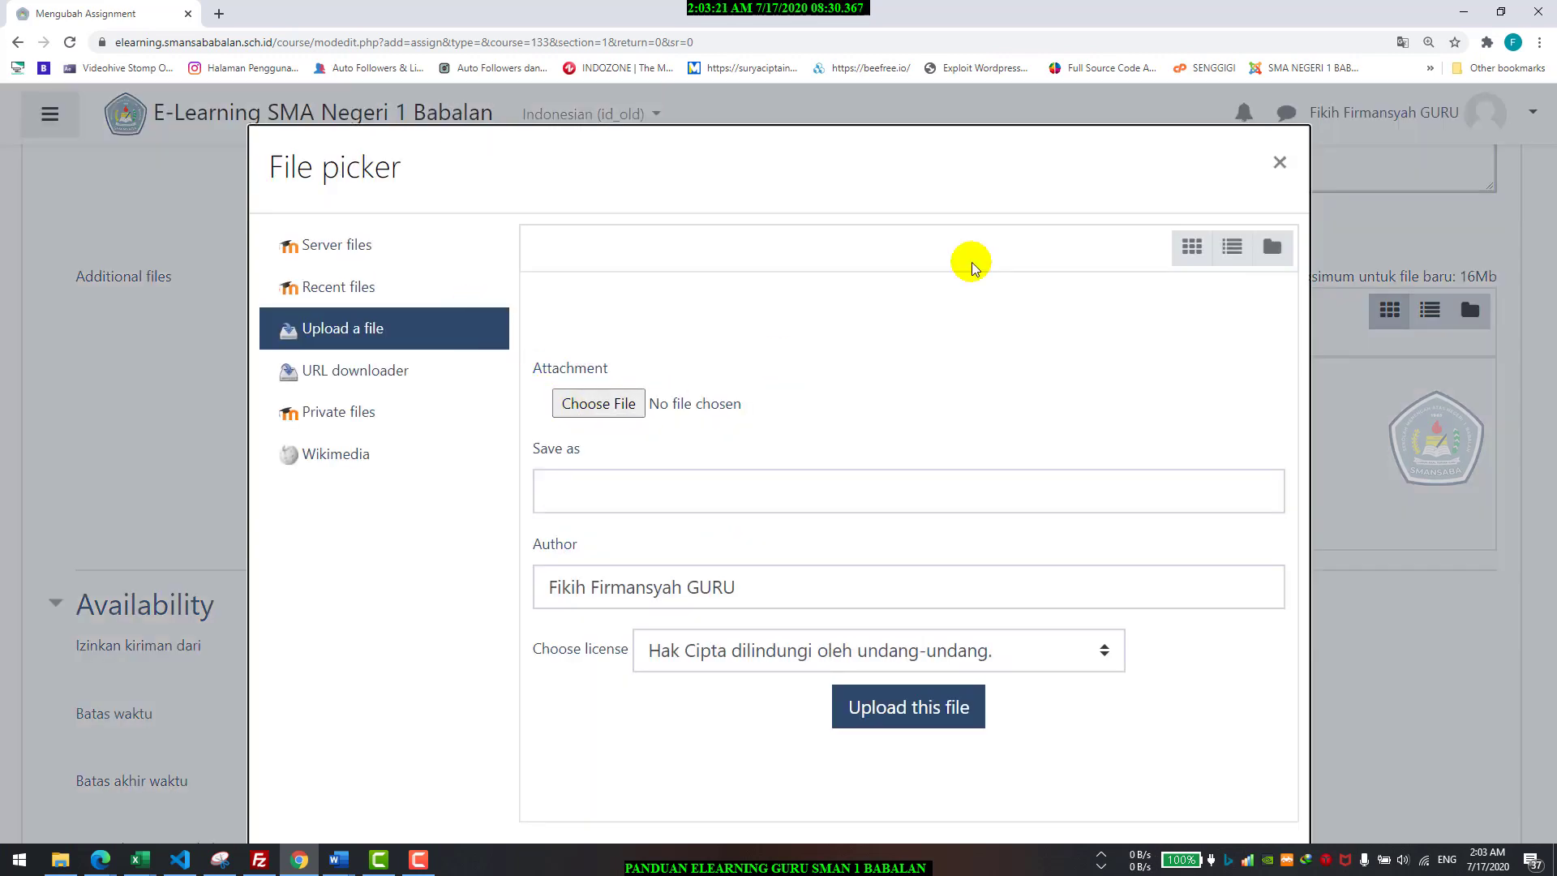
pyautogui.click(1279, 162)
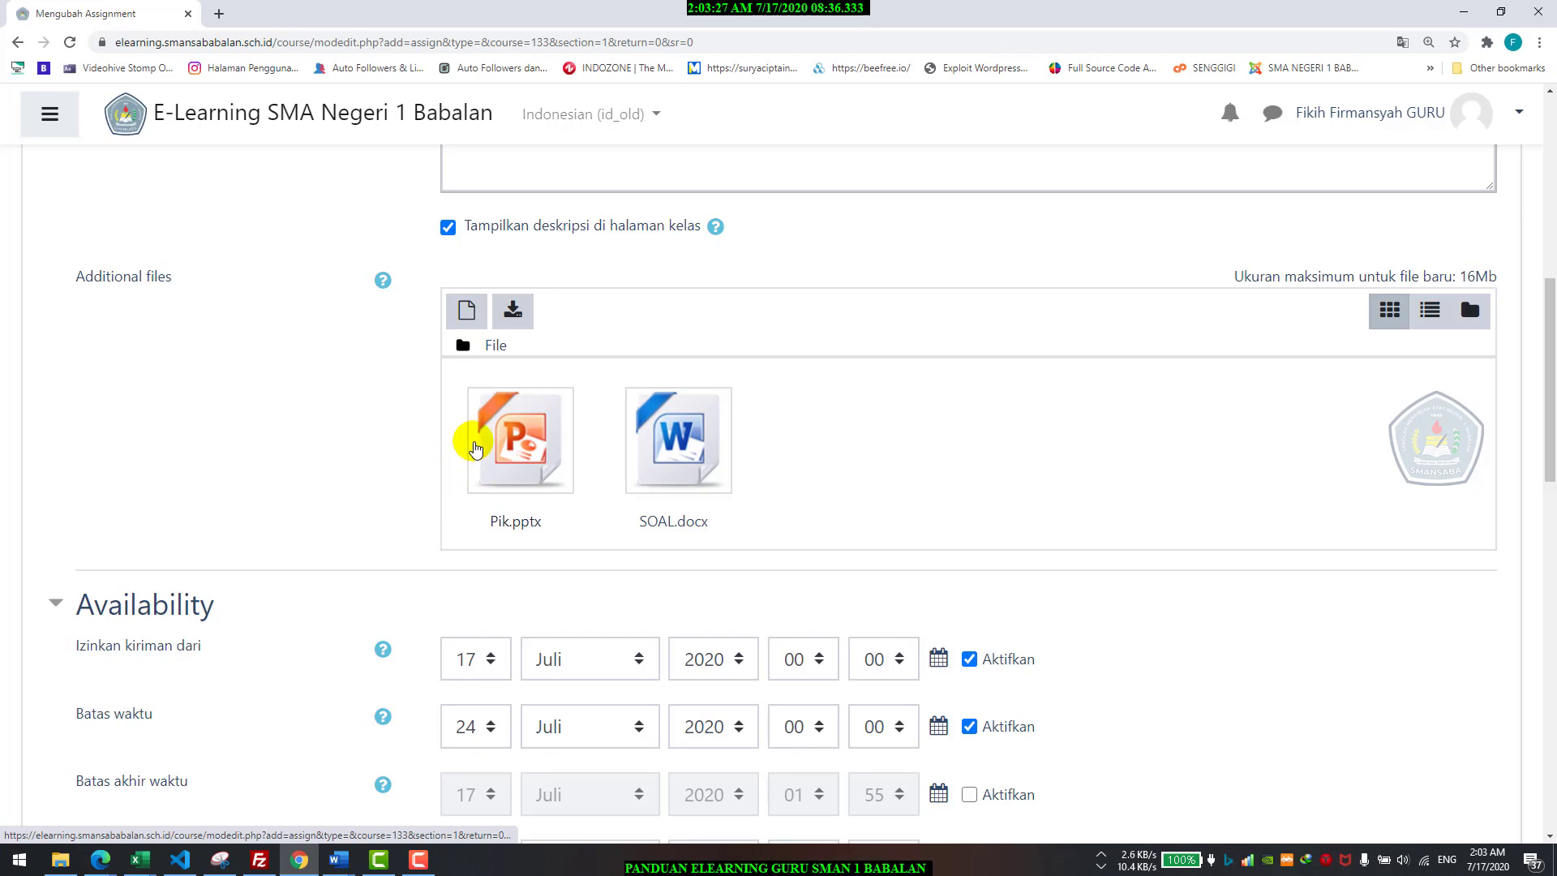
# - Set the start time for accepting submissions (Izinkan kiriman dari) to 07:30 in the Availability section
pyautogui.scroll(-5, 474, 438)
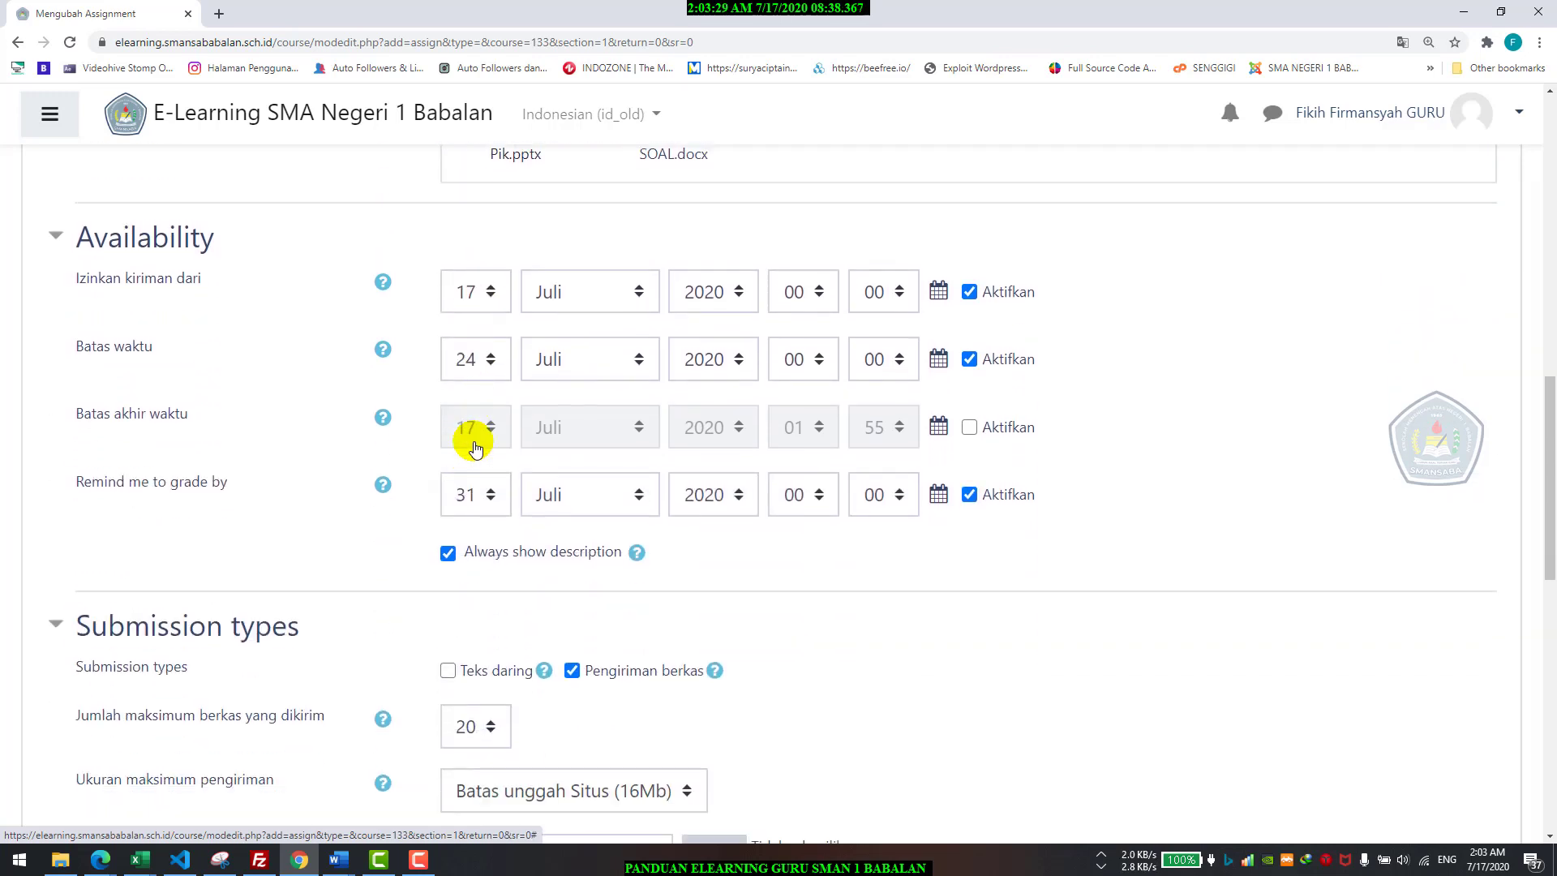
pyautogui.scroll(2, 478, 430)
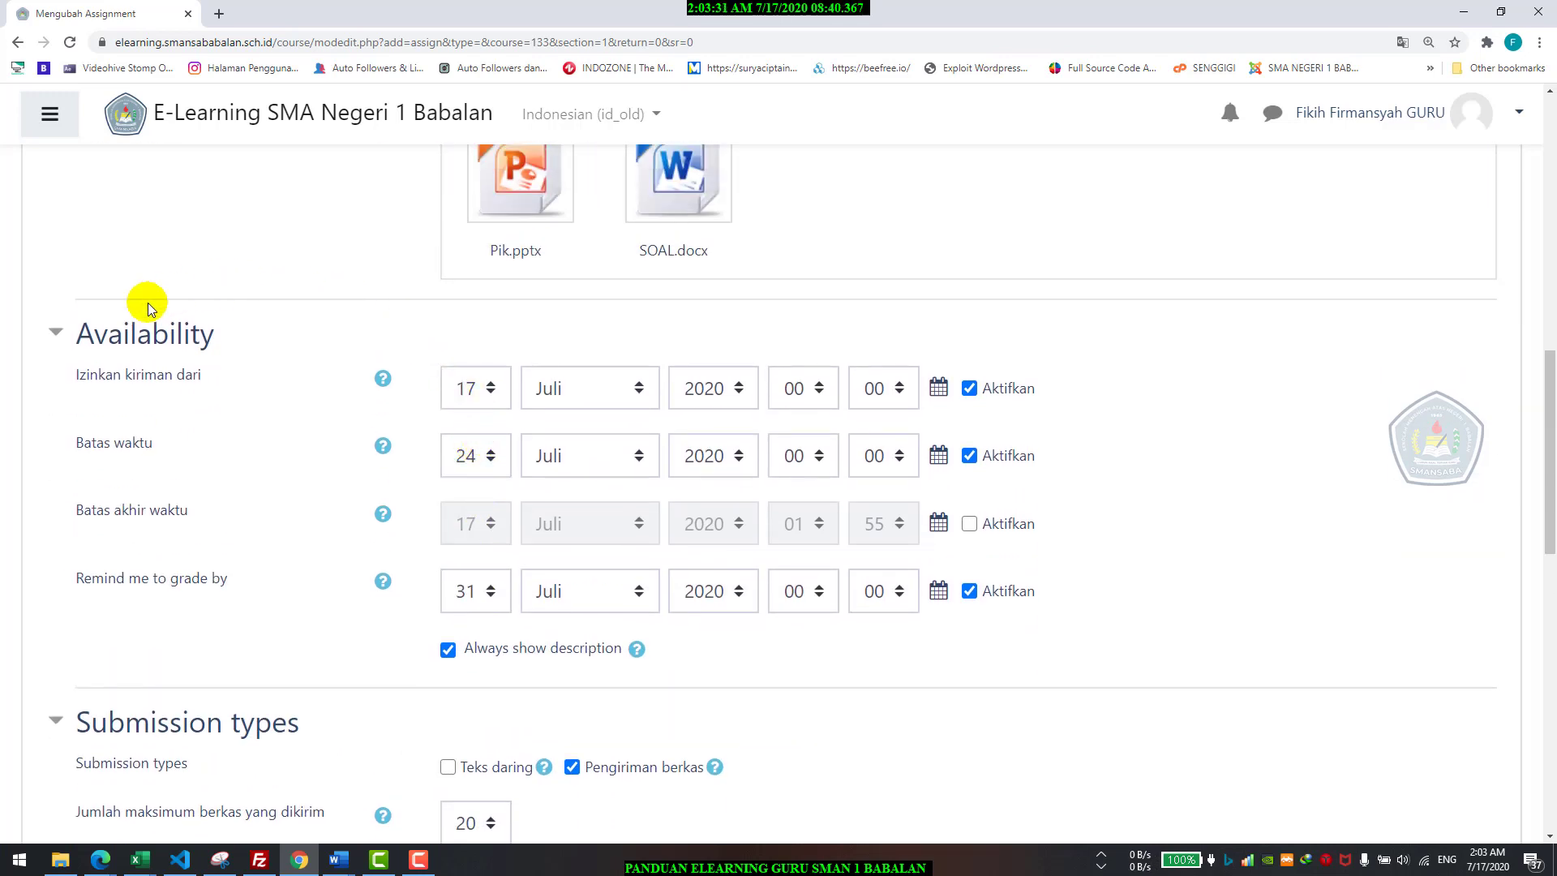
pyautogui.hotkey('ctrl', '+')
pyautogui.scroll(-2, 275, 464)
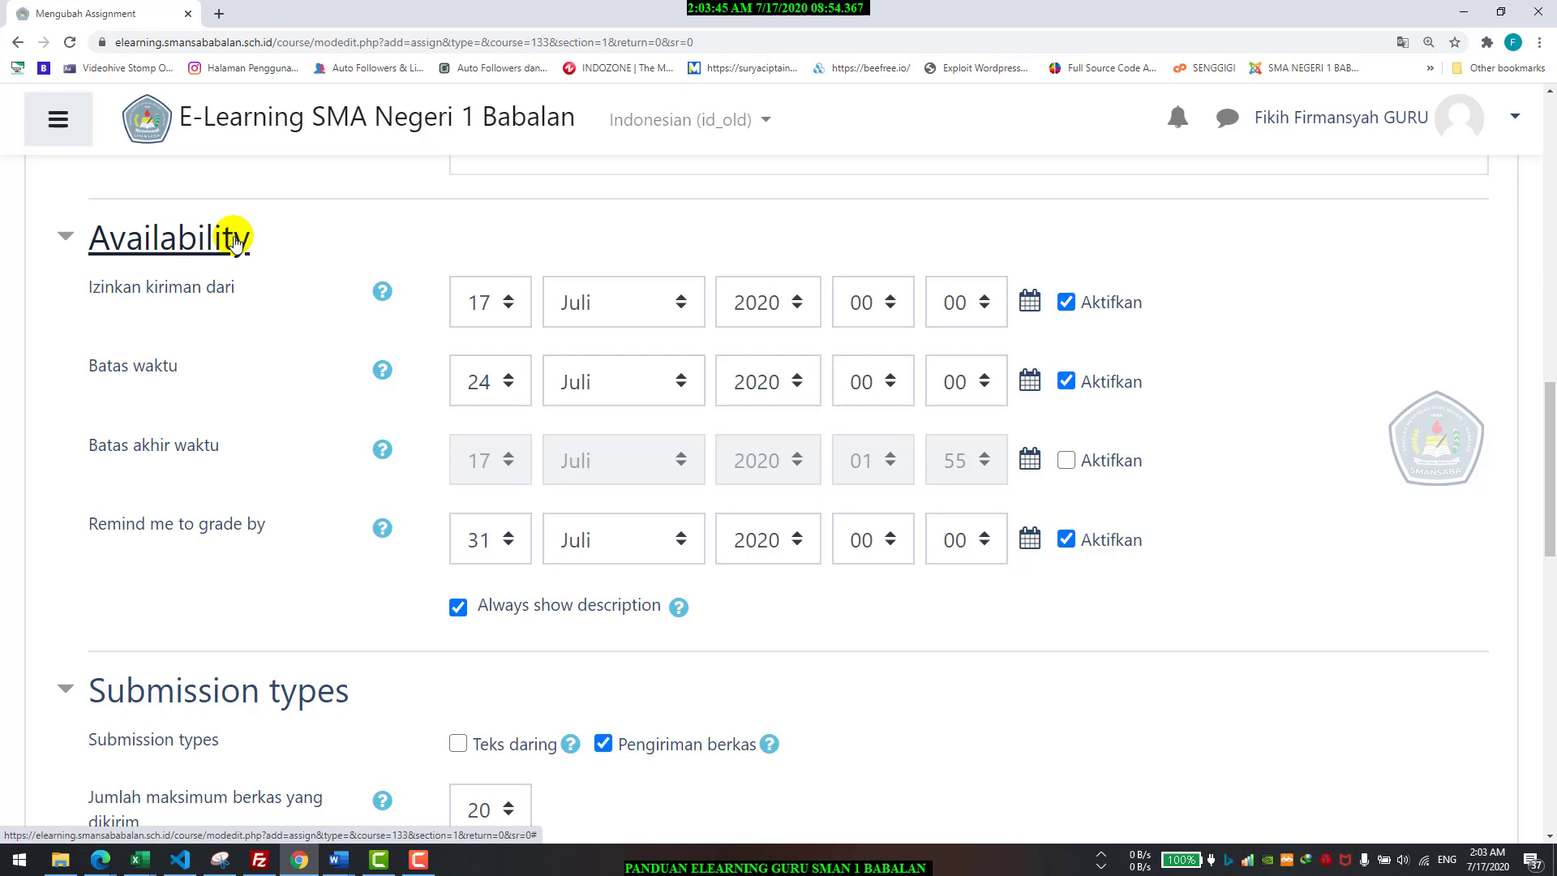
pyautogui.click(504, 303)
pyautogui.click(504, 304)
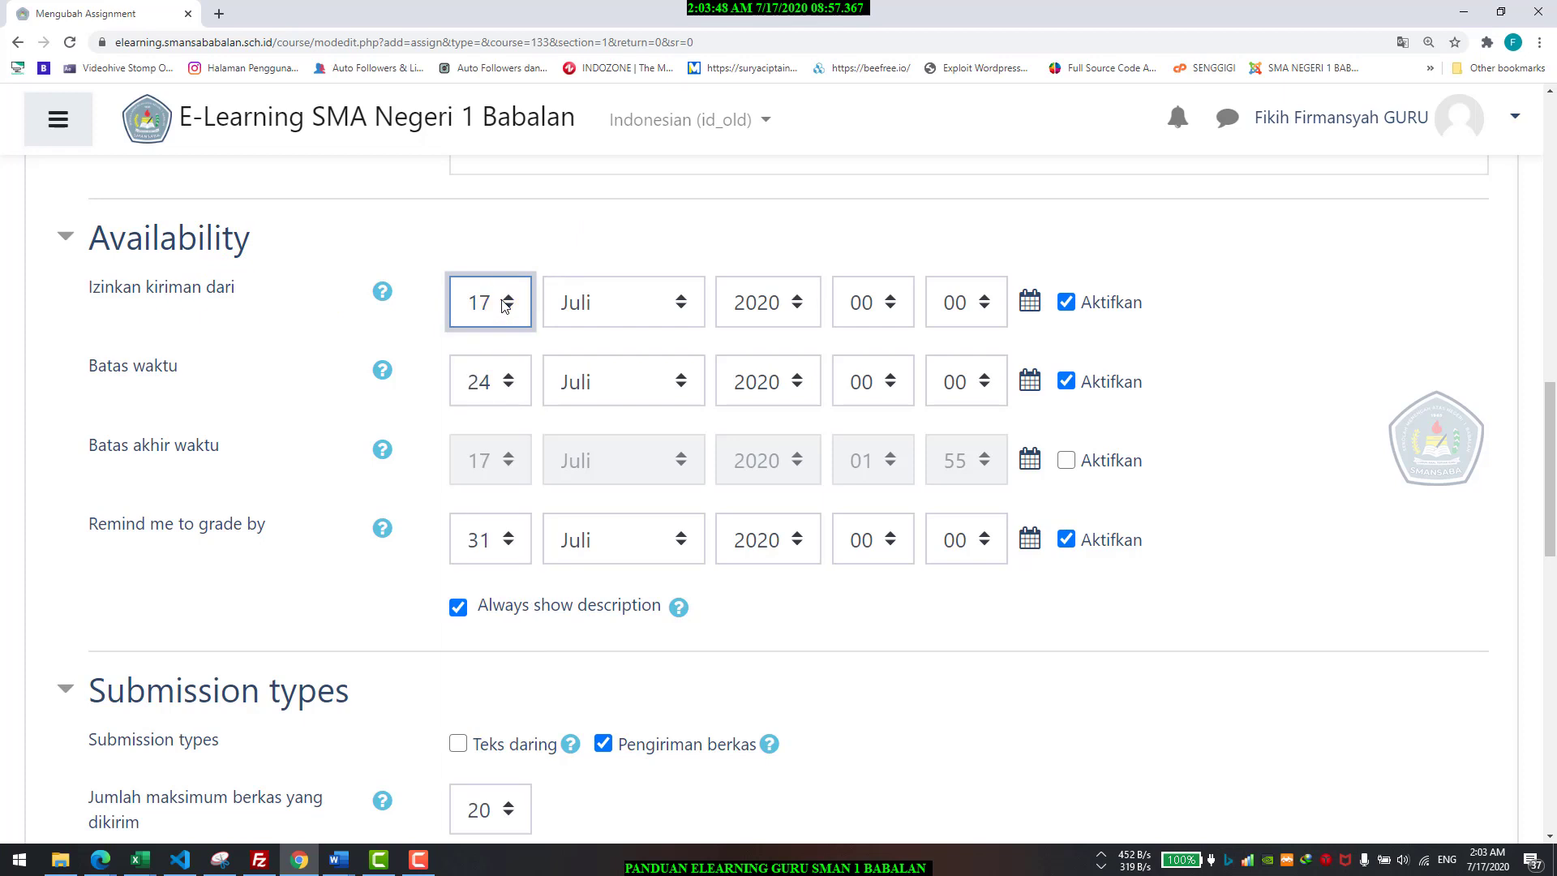
pyautogui.tripleClick(97, 295)
pyautogui.click(185, 292)
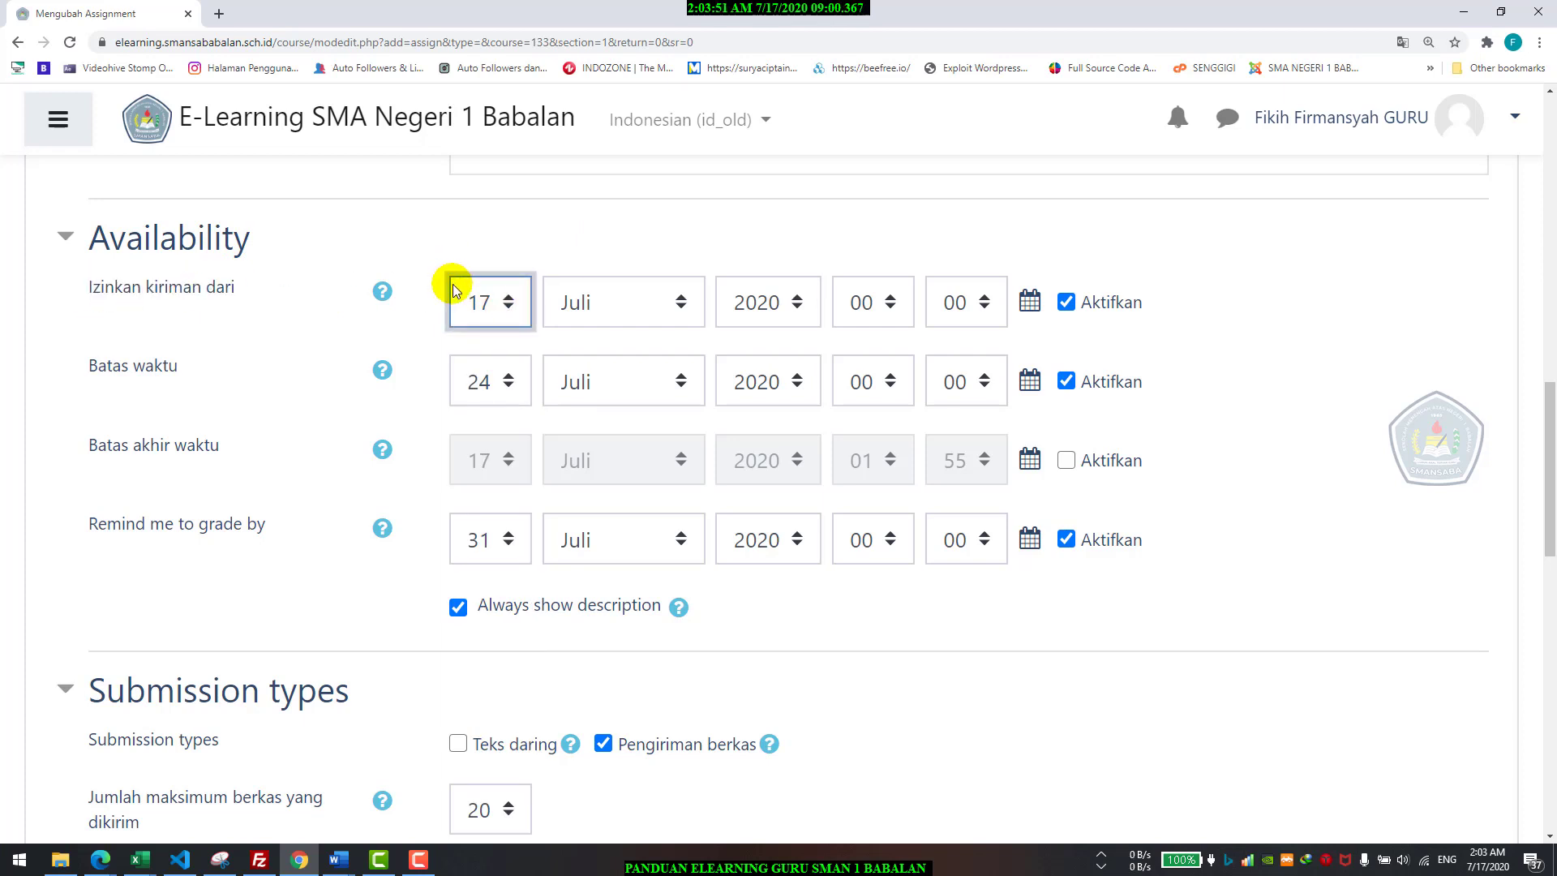
pyautogui.click(851, 305)
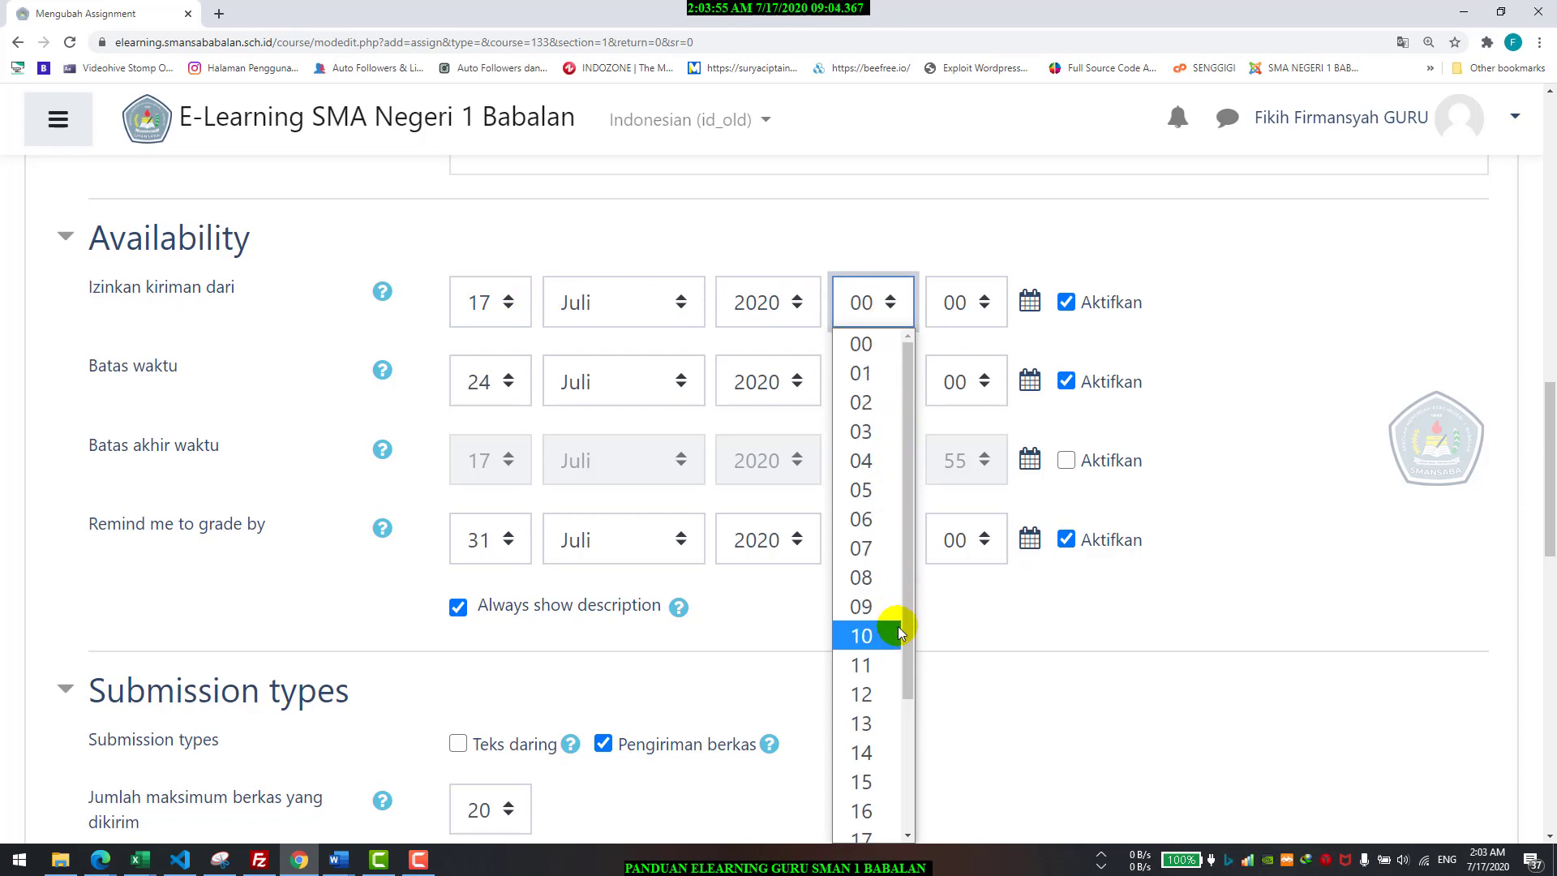
pyautogui.moveTo(909, 607)
pyautogui.mouseDown()
pyautogui.moveTo(911, 722)
pyautogui.moveTo(922, 611)
pyautogui.mouseUp()
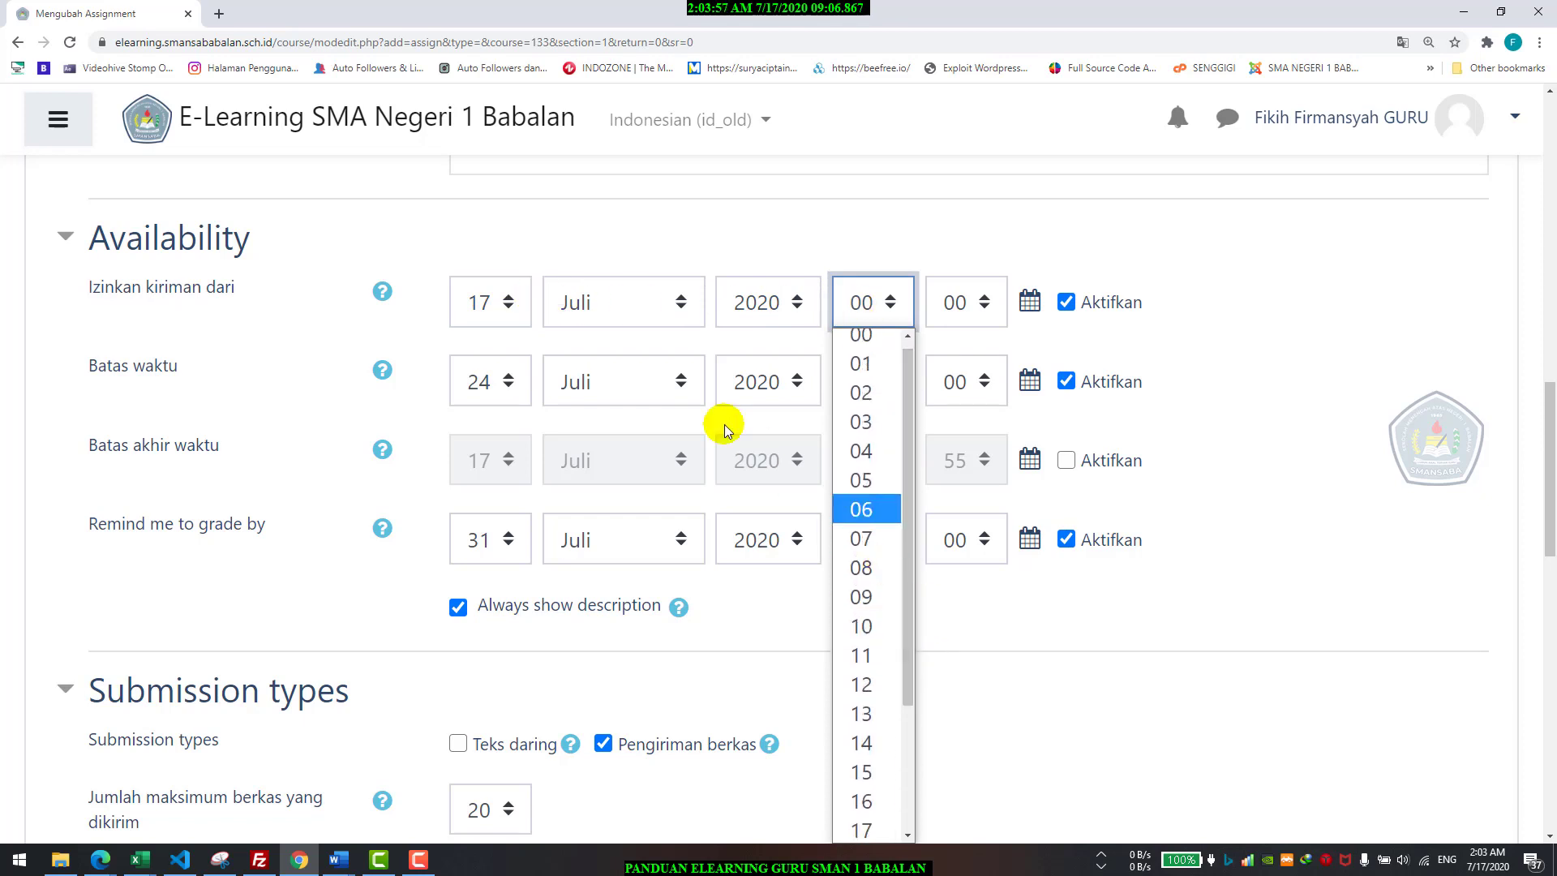
pyautogui.click(868, 542)
pyautogui.click(965, 300)
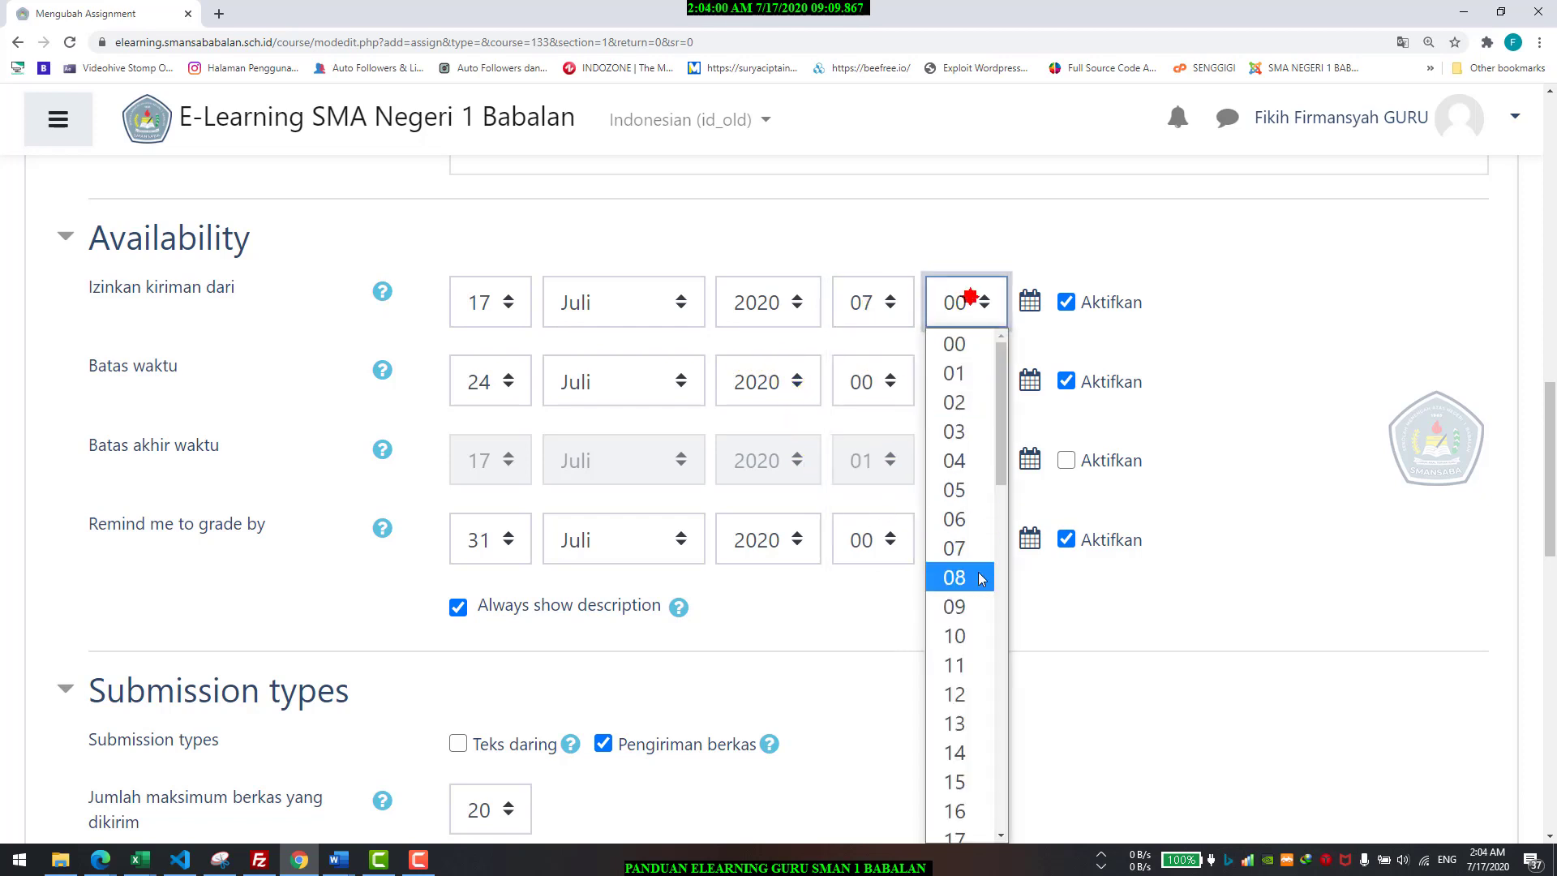
pyautogui.scroll(-6, 987, 699)
pyautogui.click(973, 680)
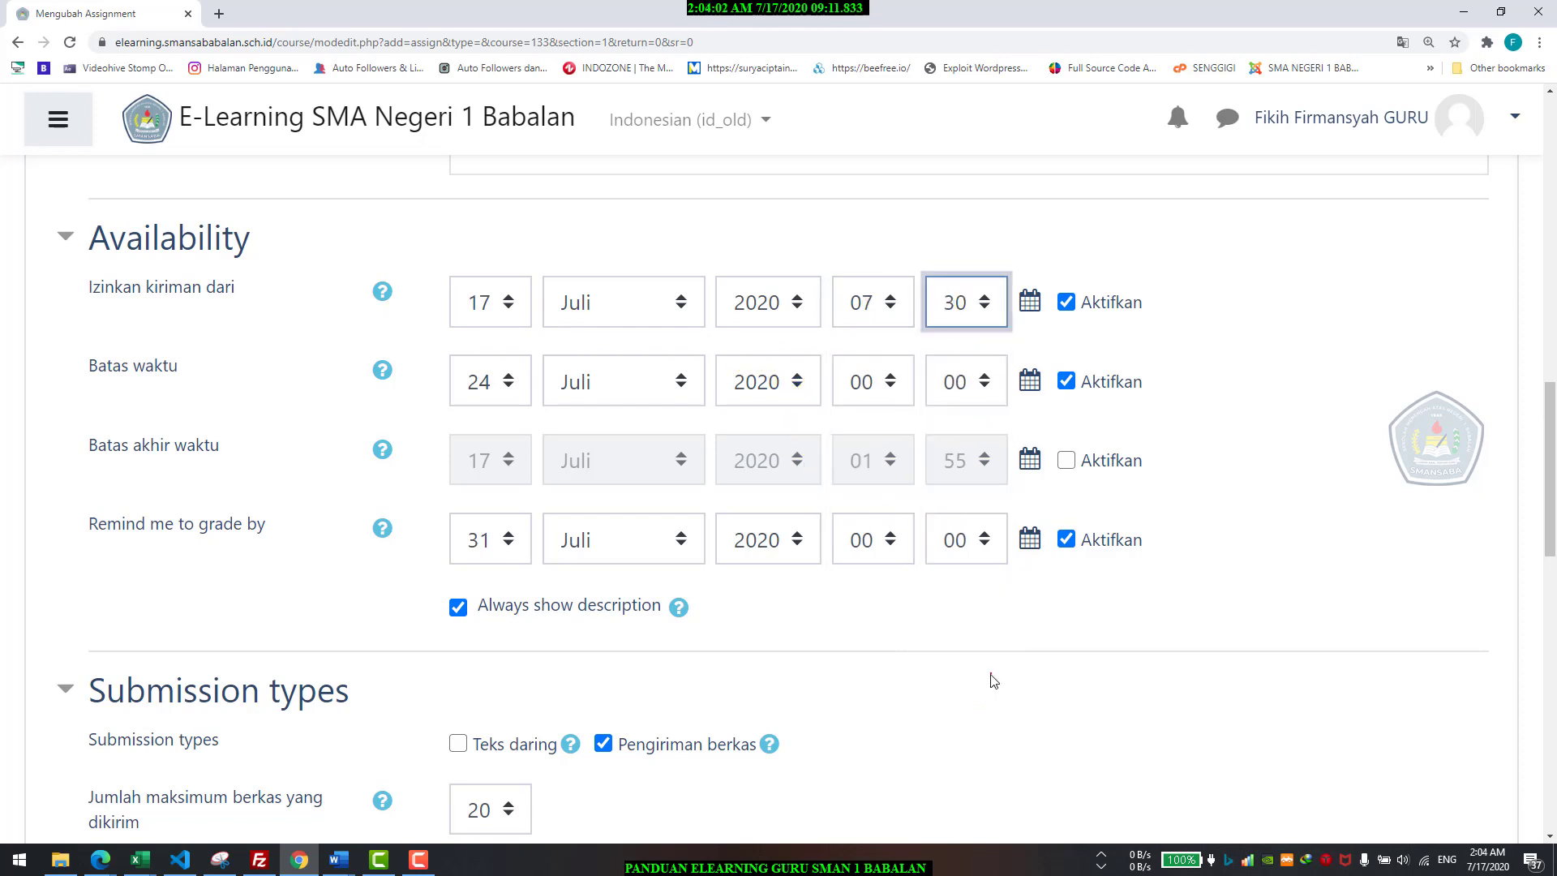
pyautogui.click(1178, 460)
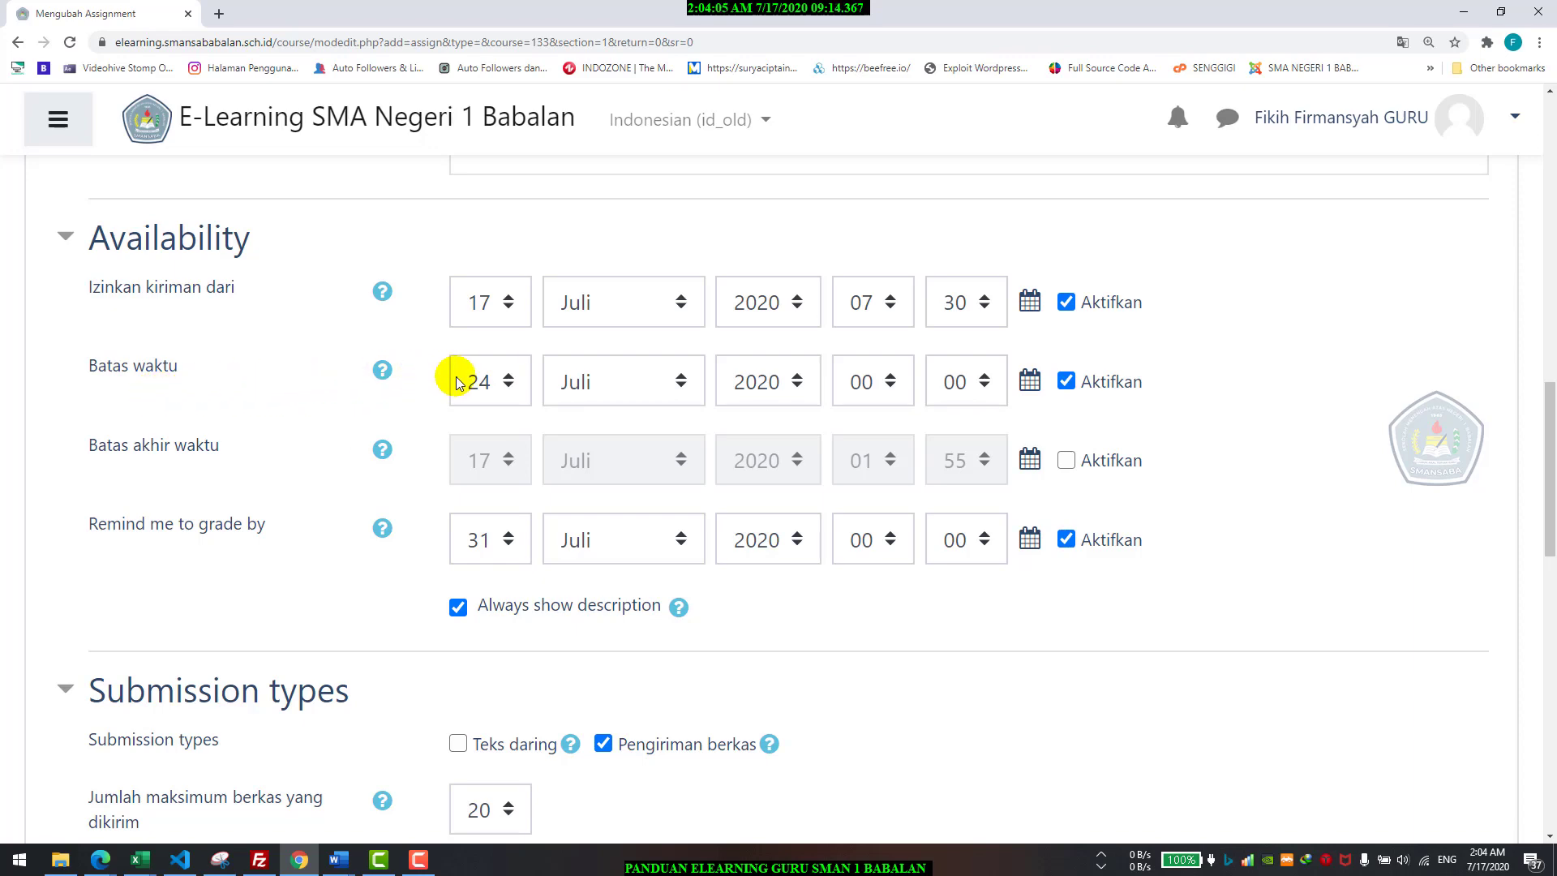
# - Set the day of the due date (Batas waktu) to 23 Juli 2020 in the Availability section
pyautogui.scroll(10, 546, 392)
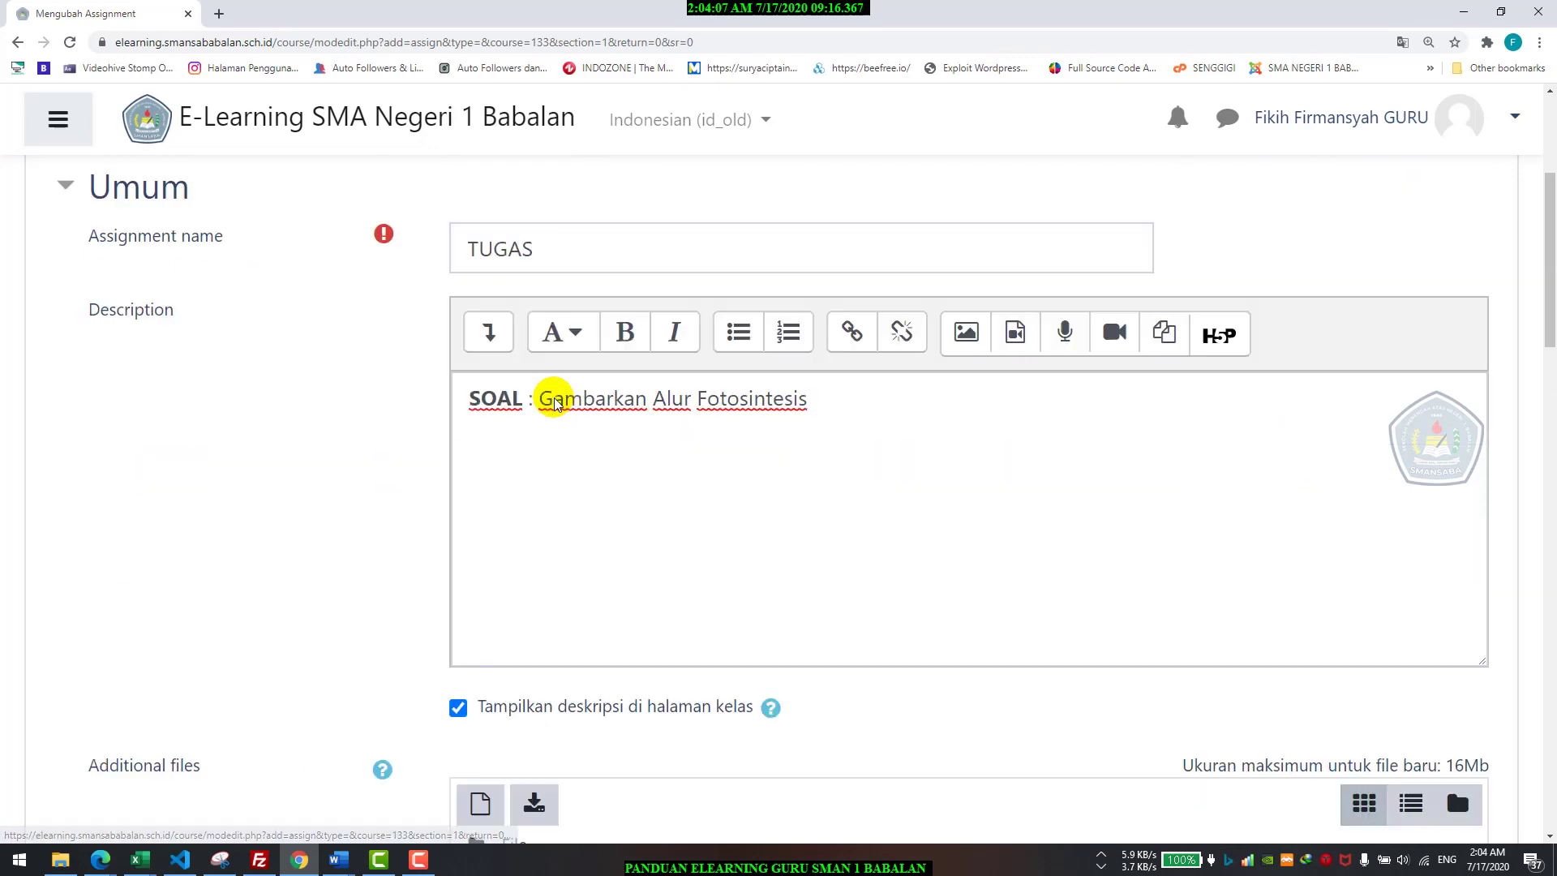
pyautogui.scroll(-5, 546, 392)
pyautogui.scroll(-5, 548, 410)
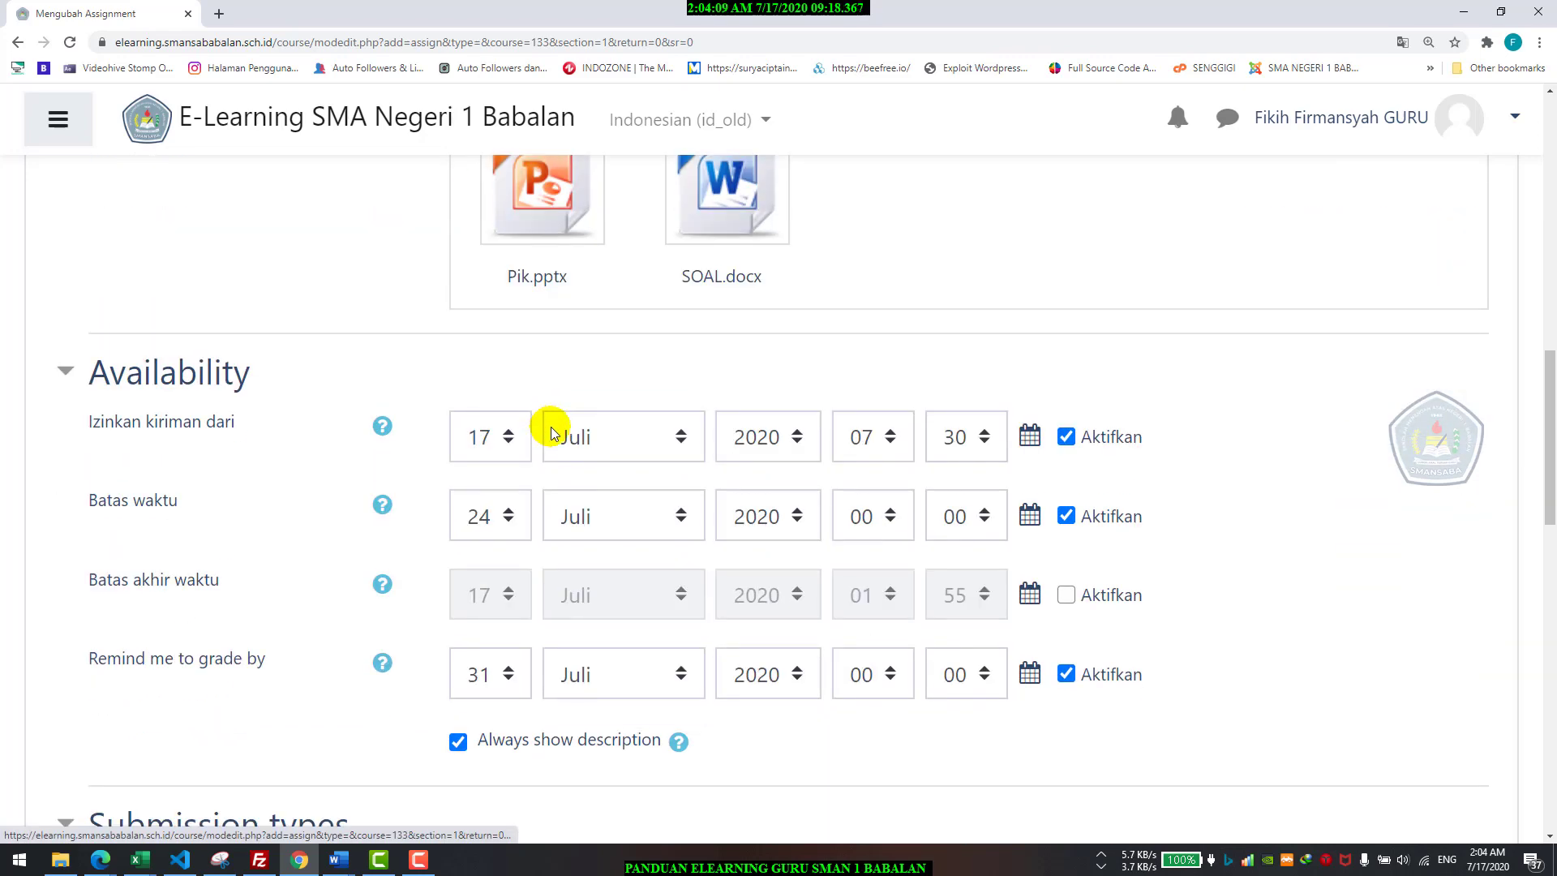
pyautogui.click(513, 506)
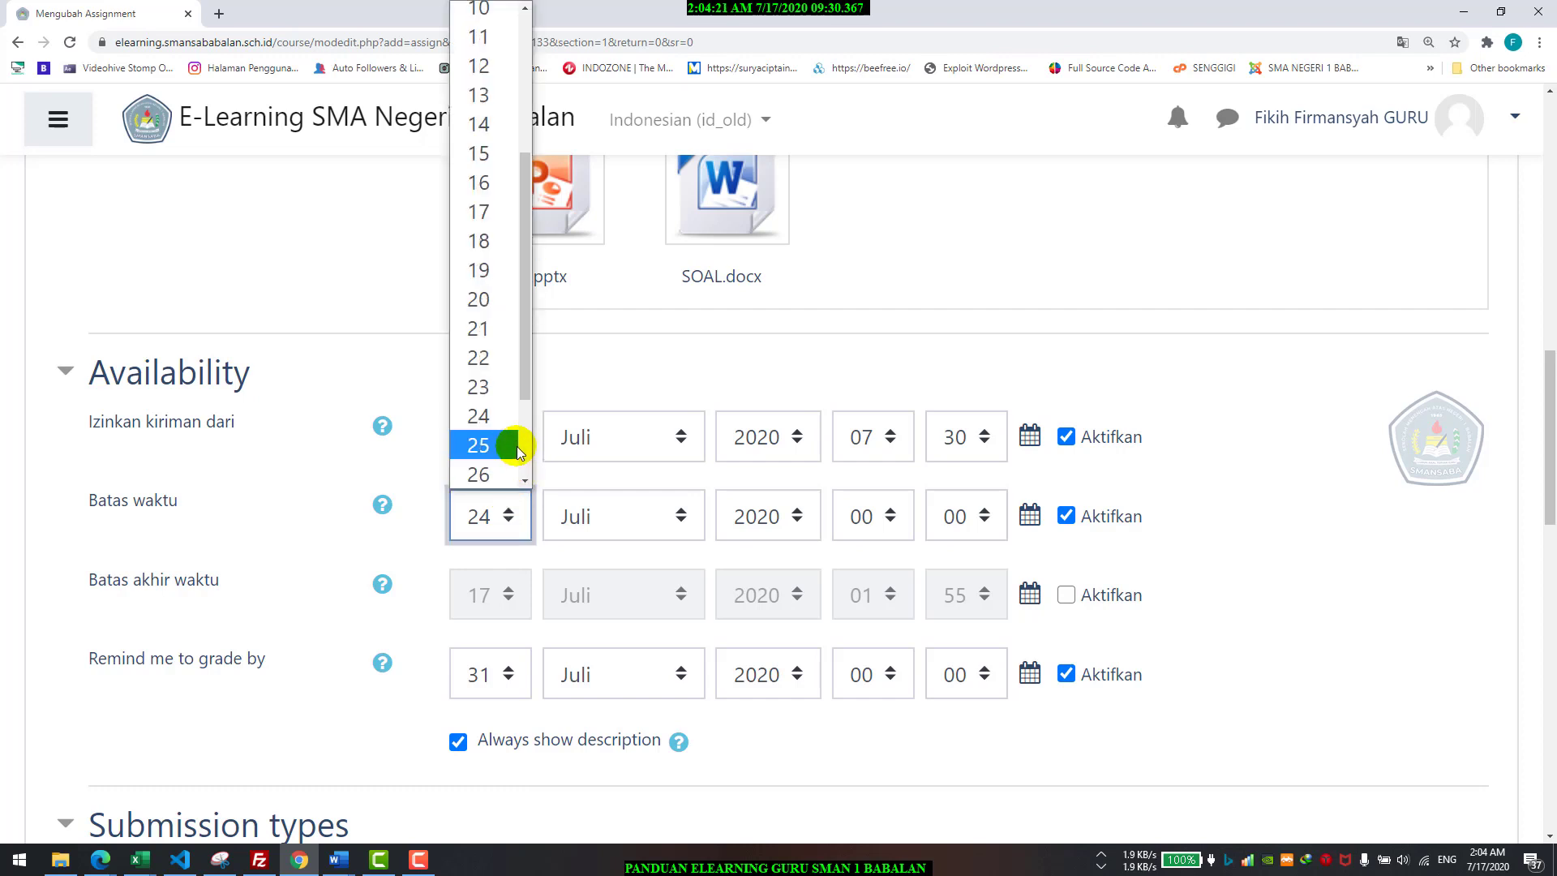
pyautogui.click(301, 547)
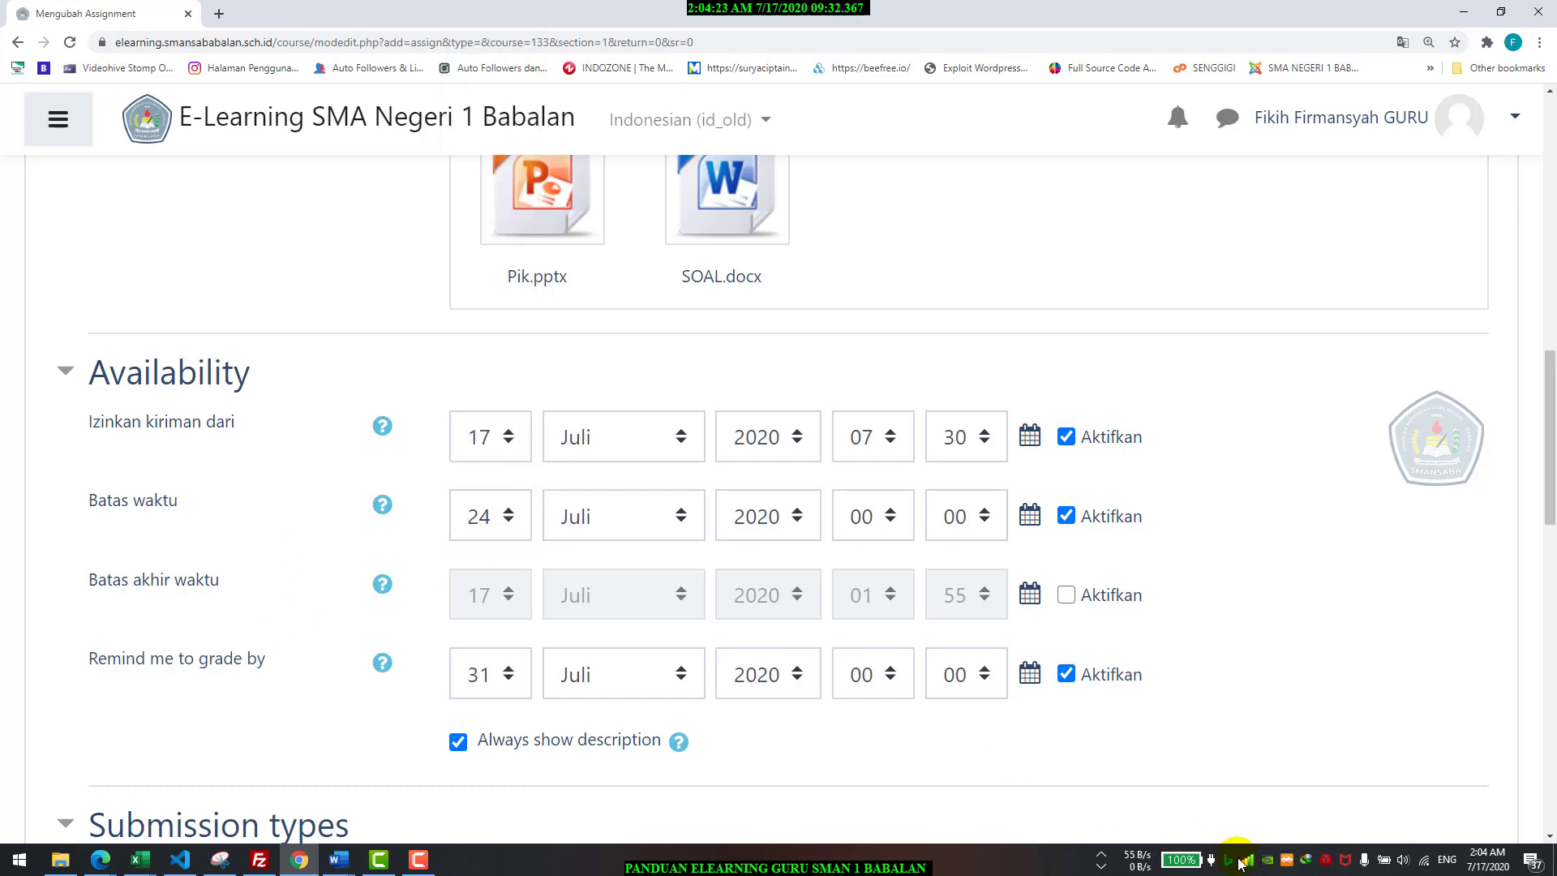
pyautogui.click(468, 524)
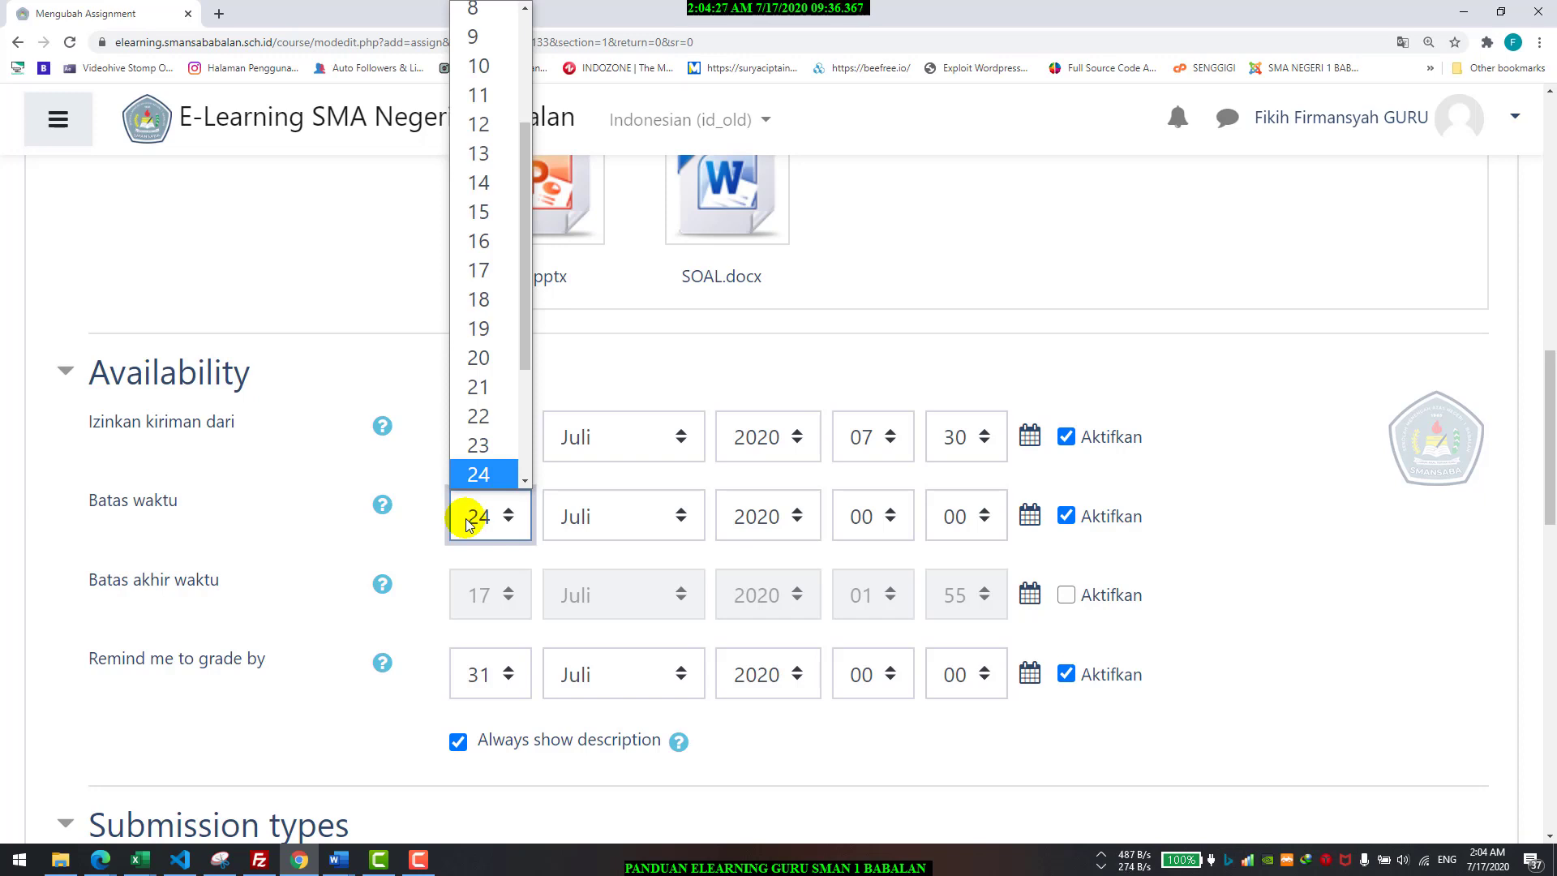
pyautogui.click(487, 454)
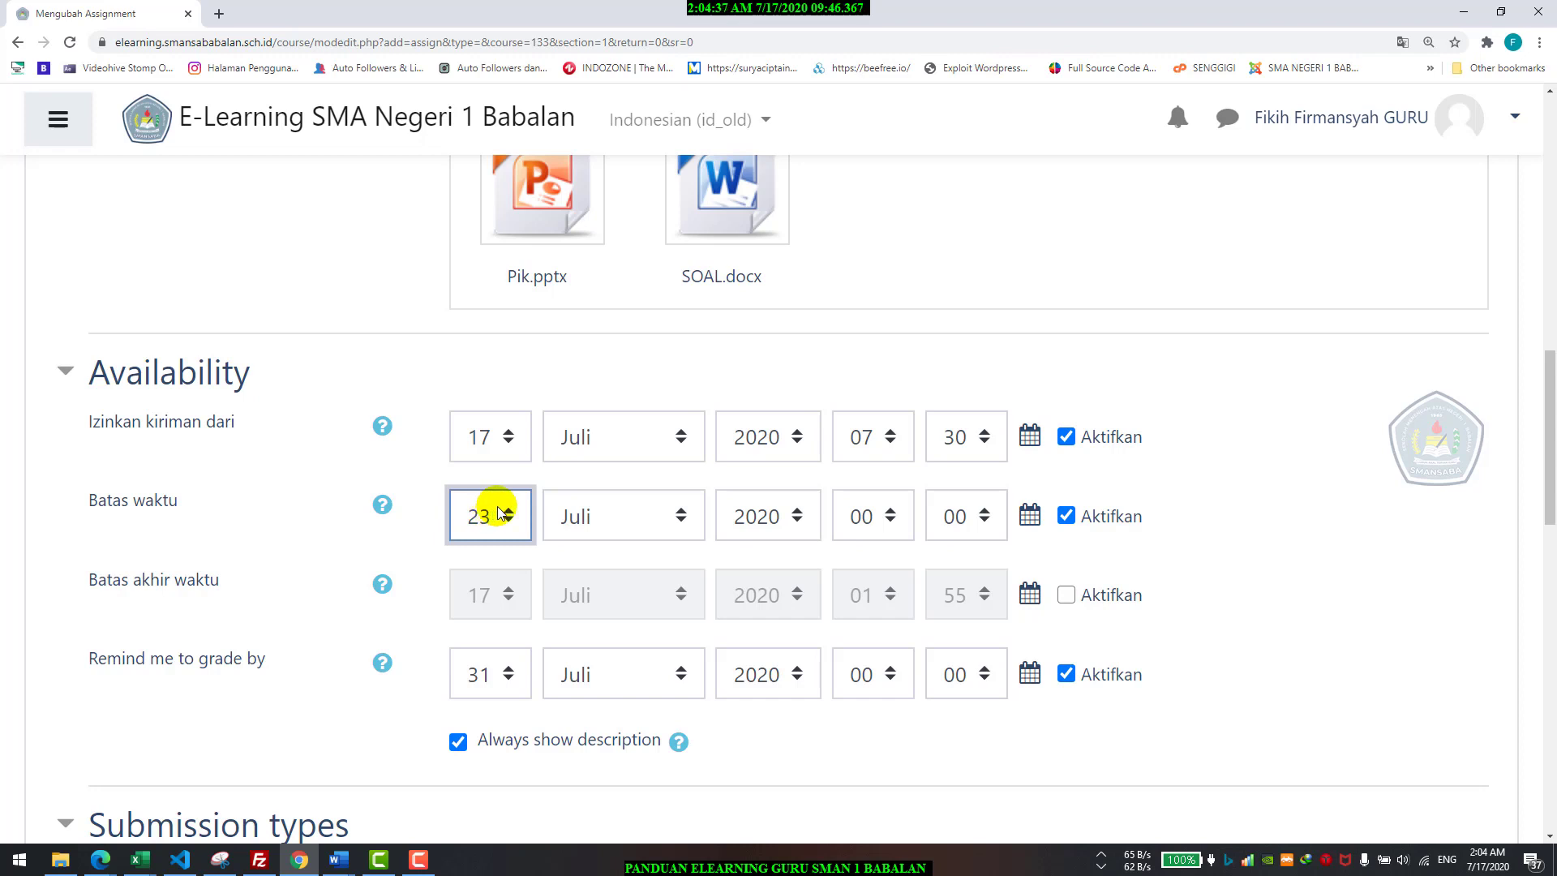
# - Set the hour of the due date (Batas waktu) to 12 and change it to 20
pyautogui.click(874, 525)
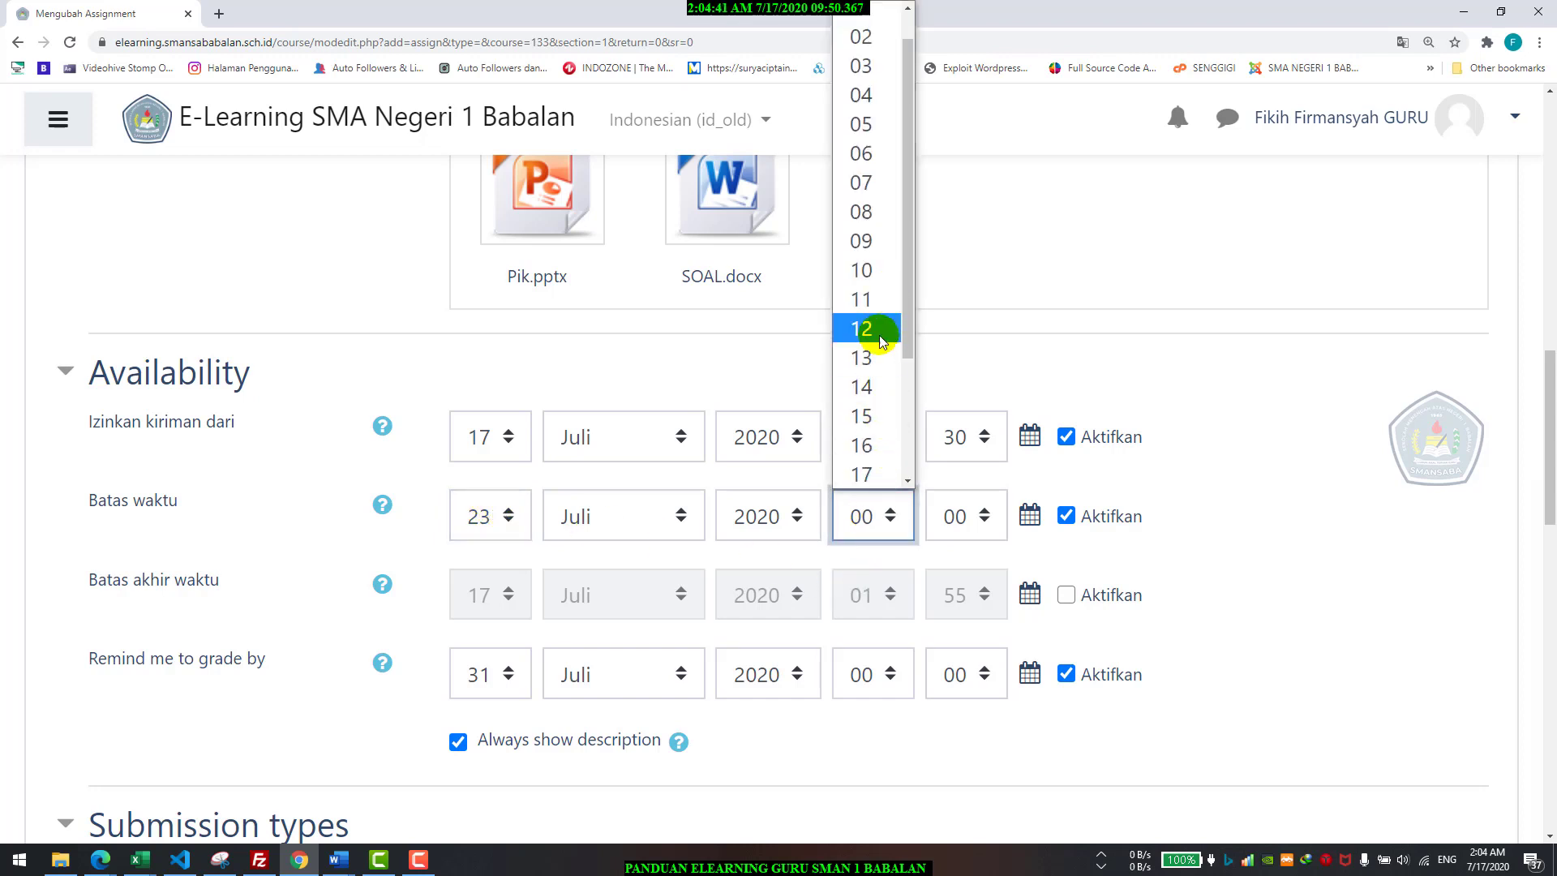
pyautogui.click(879, 331)
pyautogui.click(896, 519)
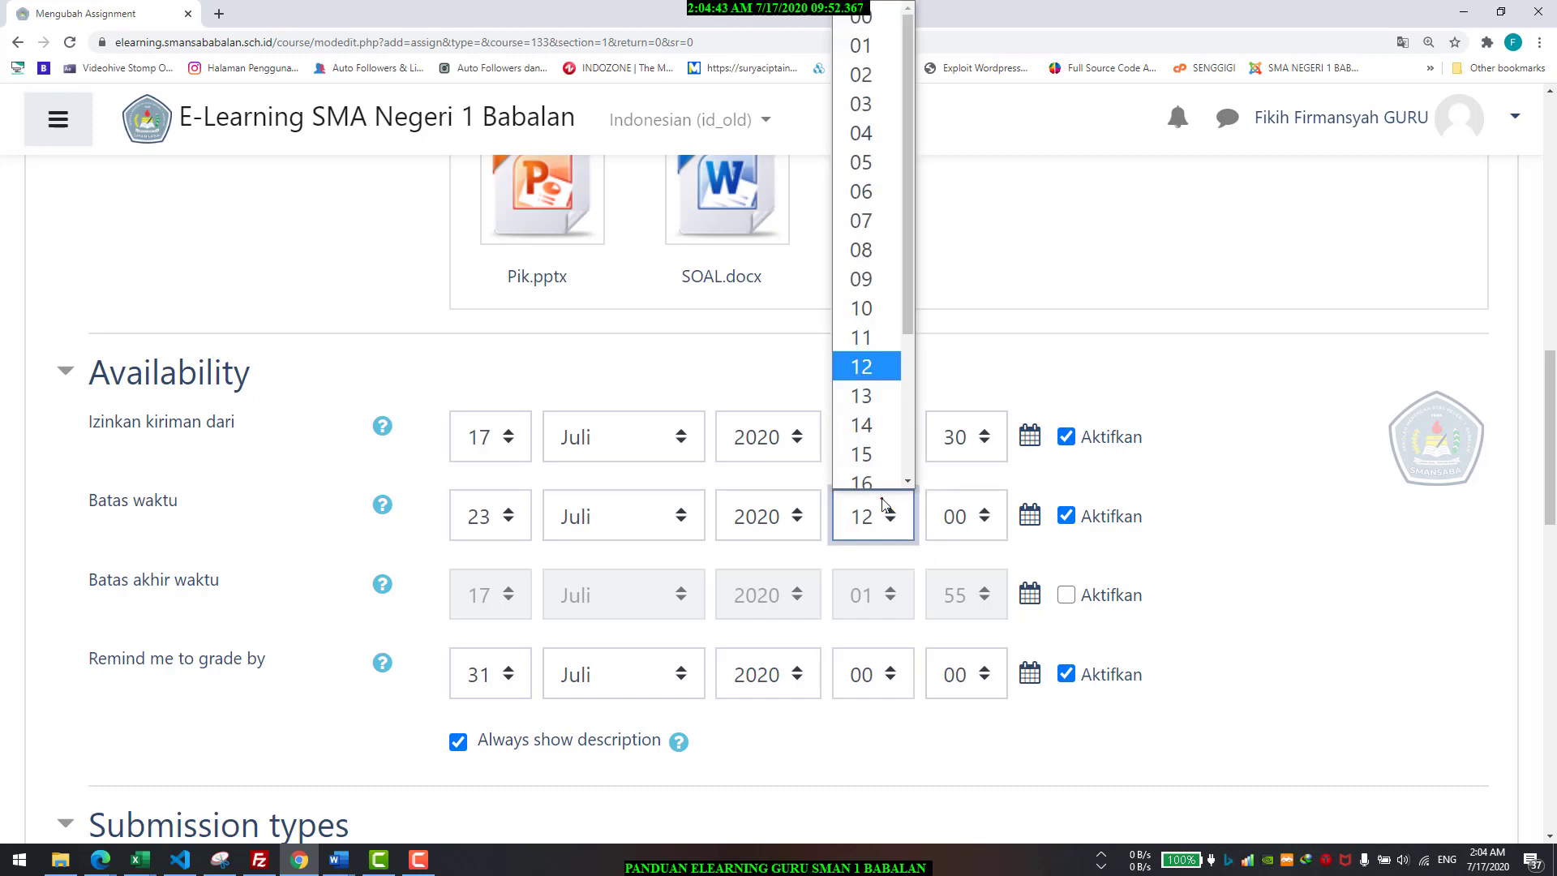
pyautogui.scroll(-2, 882, 444)
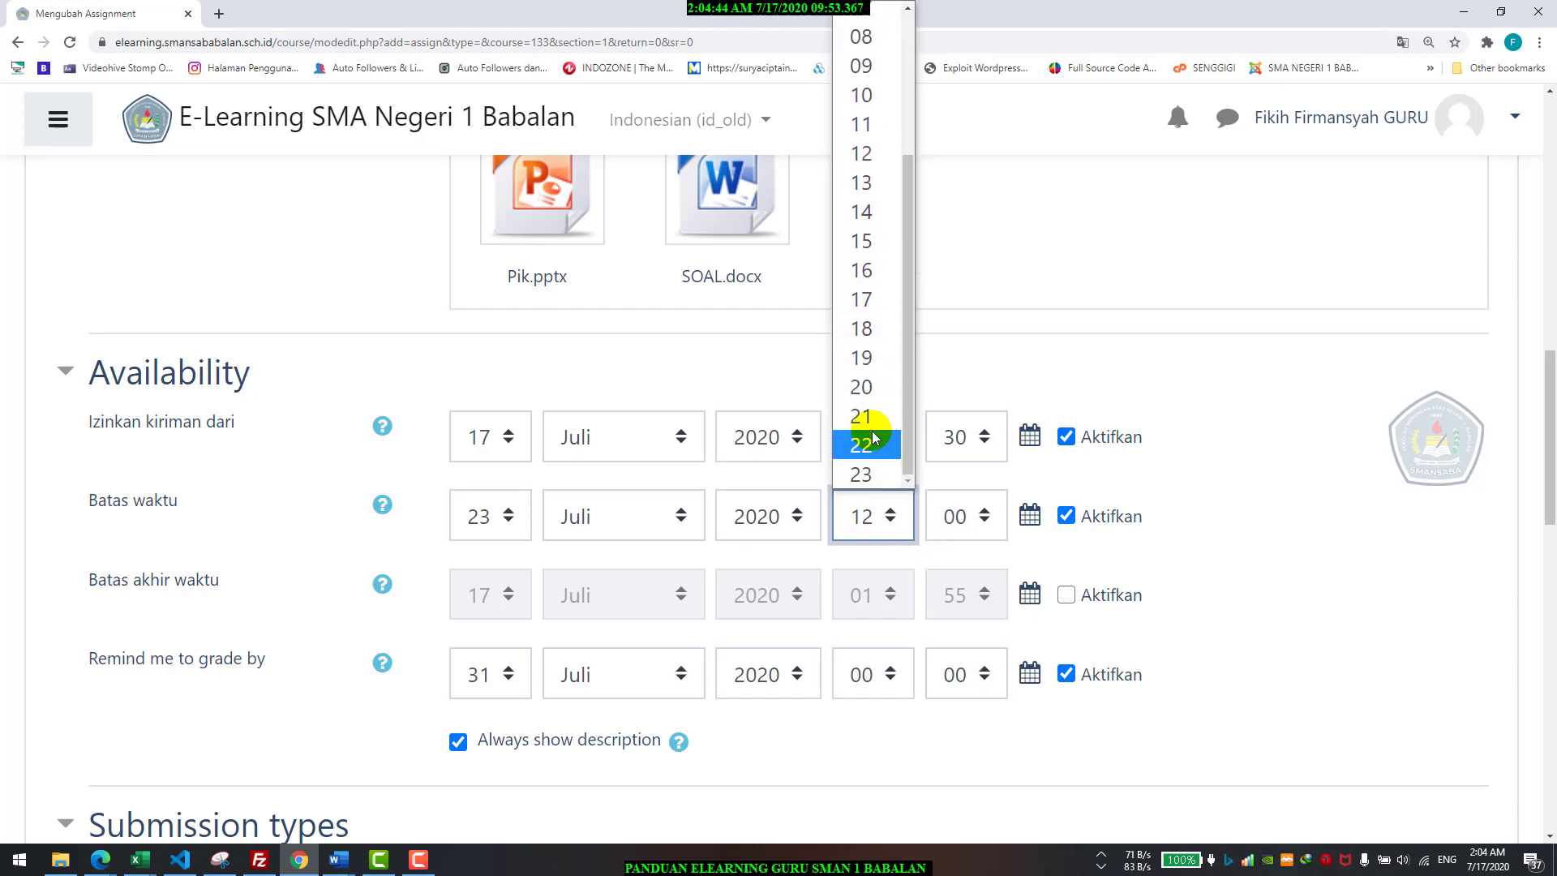
pyautogui.click(879, 388)
pyautogui.click(954, 328)
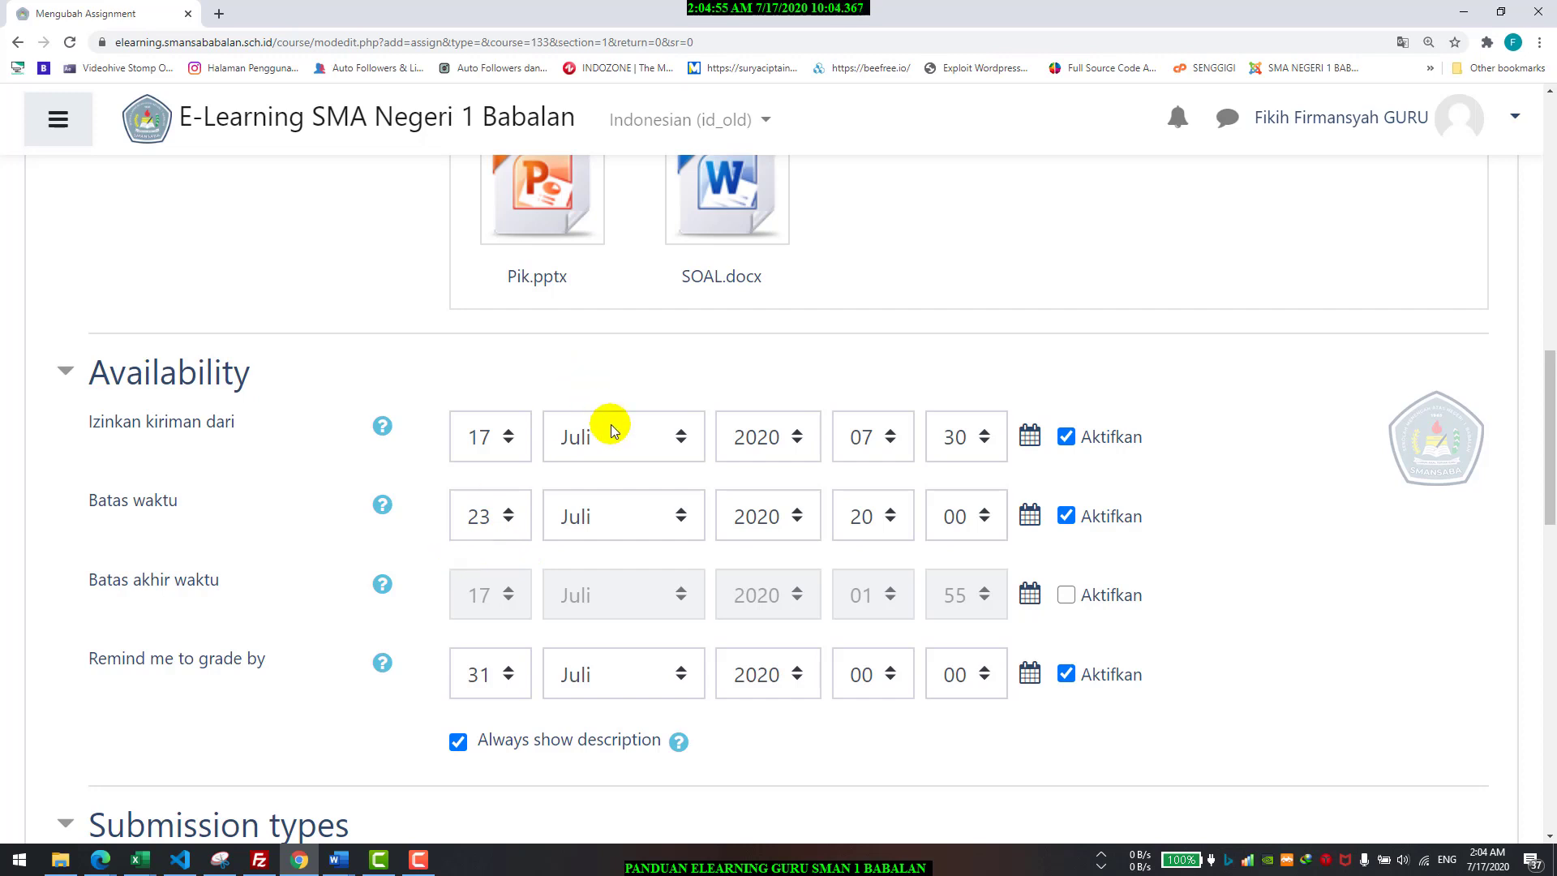
pyautogui.scroll(-3, 608, 424)
pyautogui.scroll(3, 497, 352)
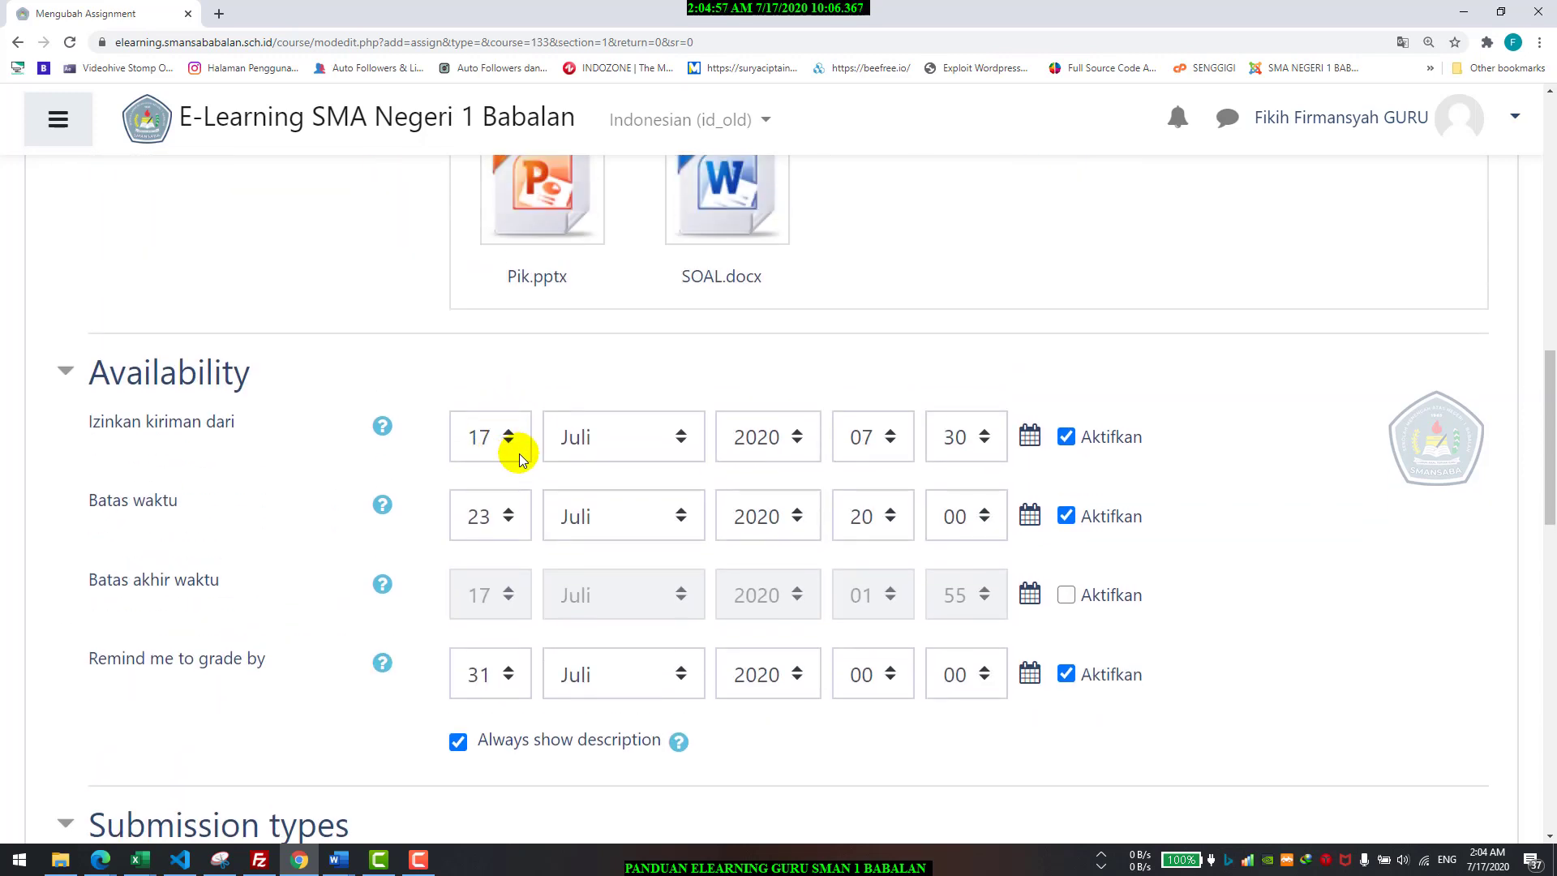
# - Set the due date (Batas waktu) to 17 Juli 2020 at 09:30
pyautogui.scroll(-2, 519, 454)
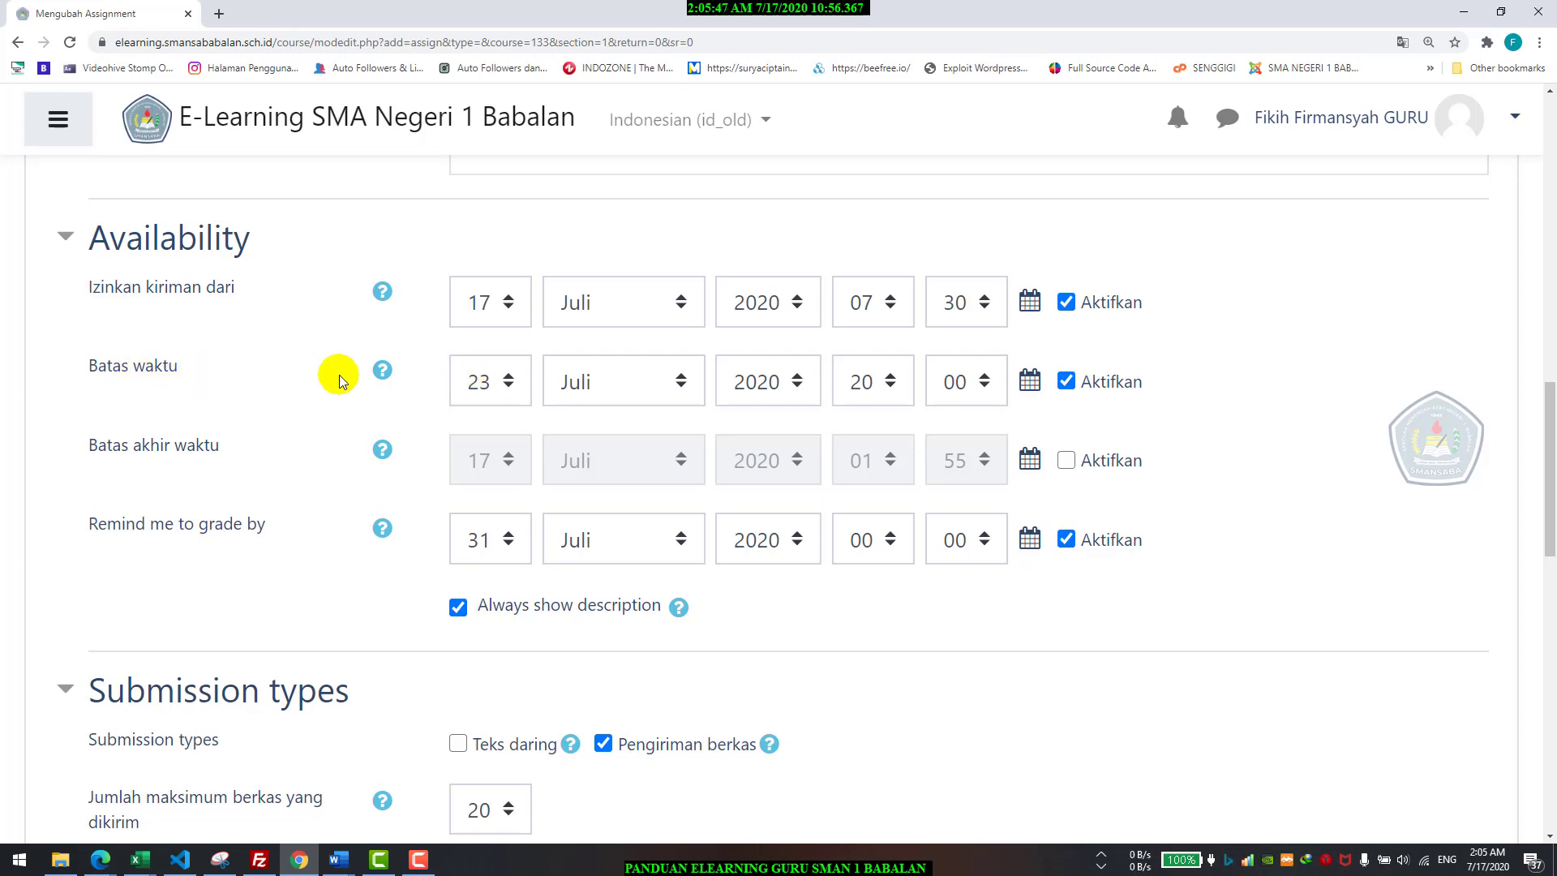
pyautogui.click(493, 400)
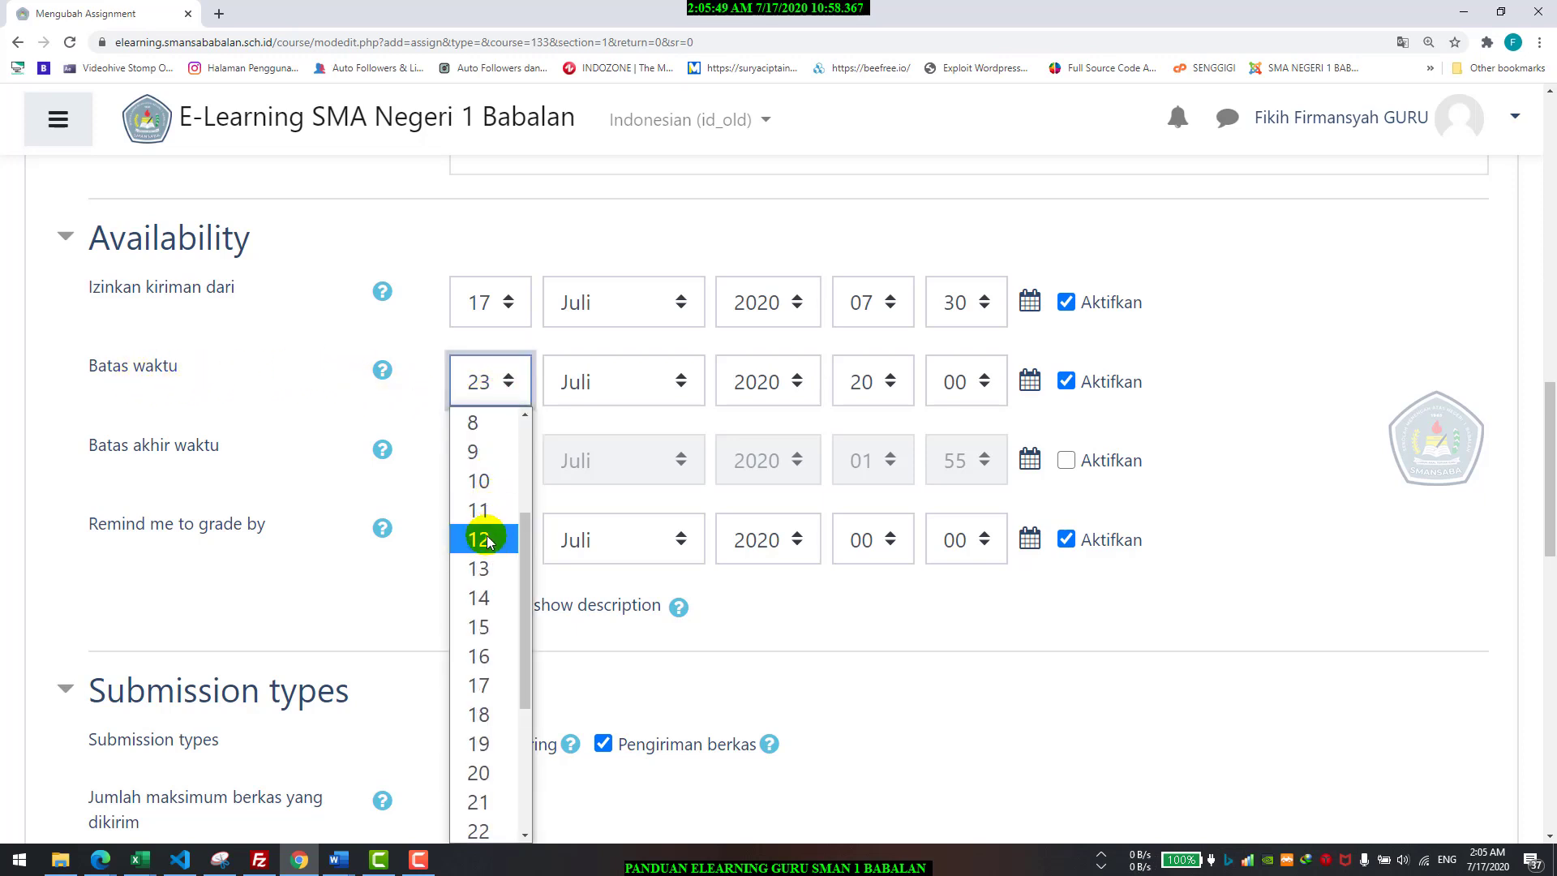
pyautogui.click(487, 685)
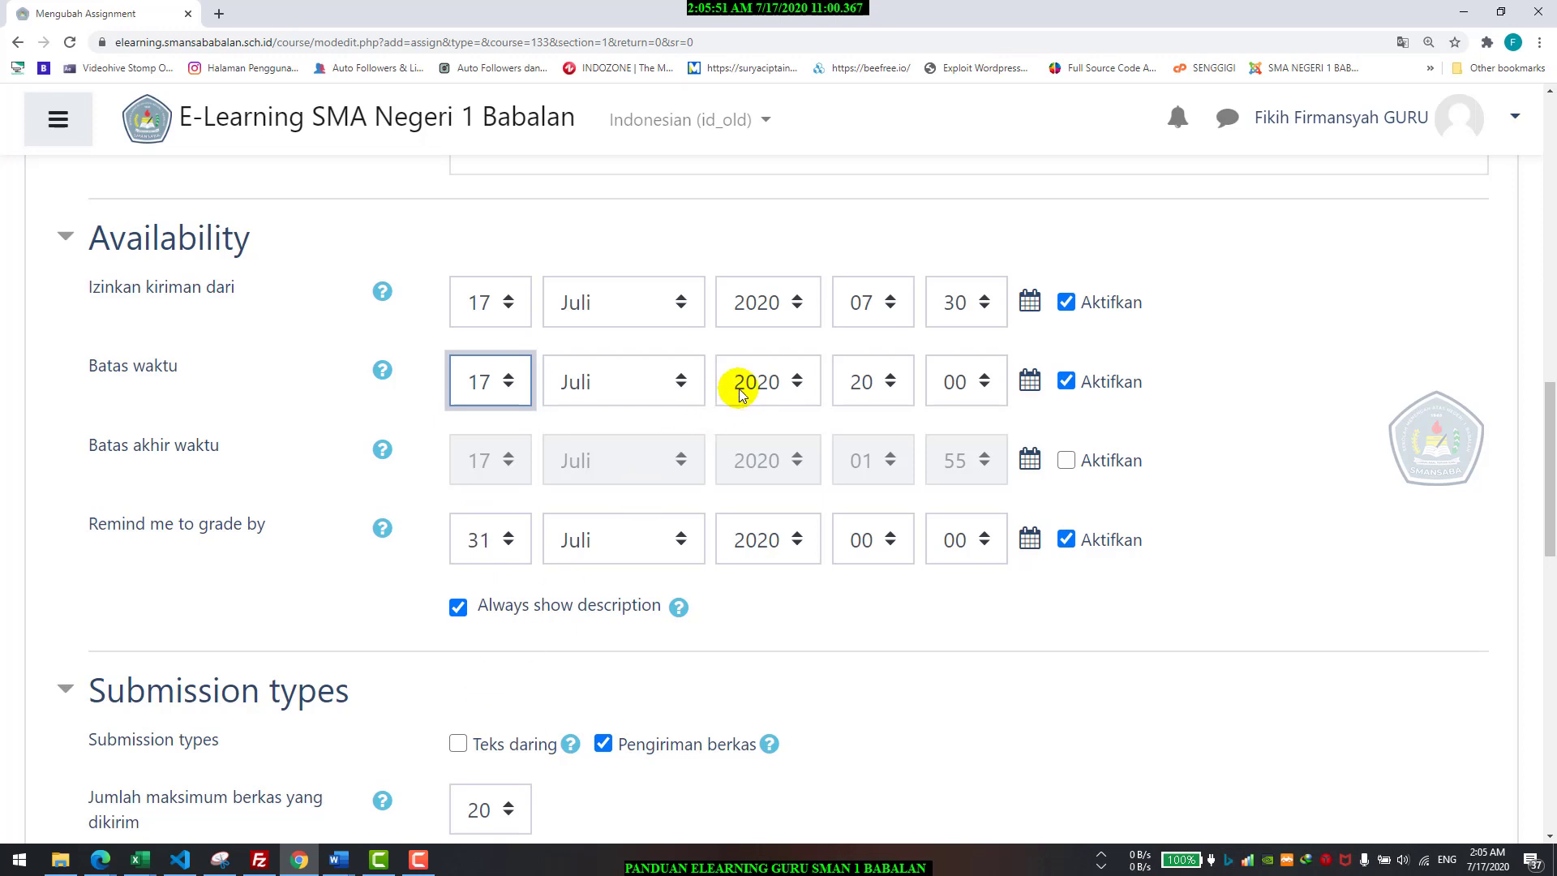
pyautogui.click(861, 400)
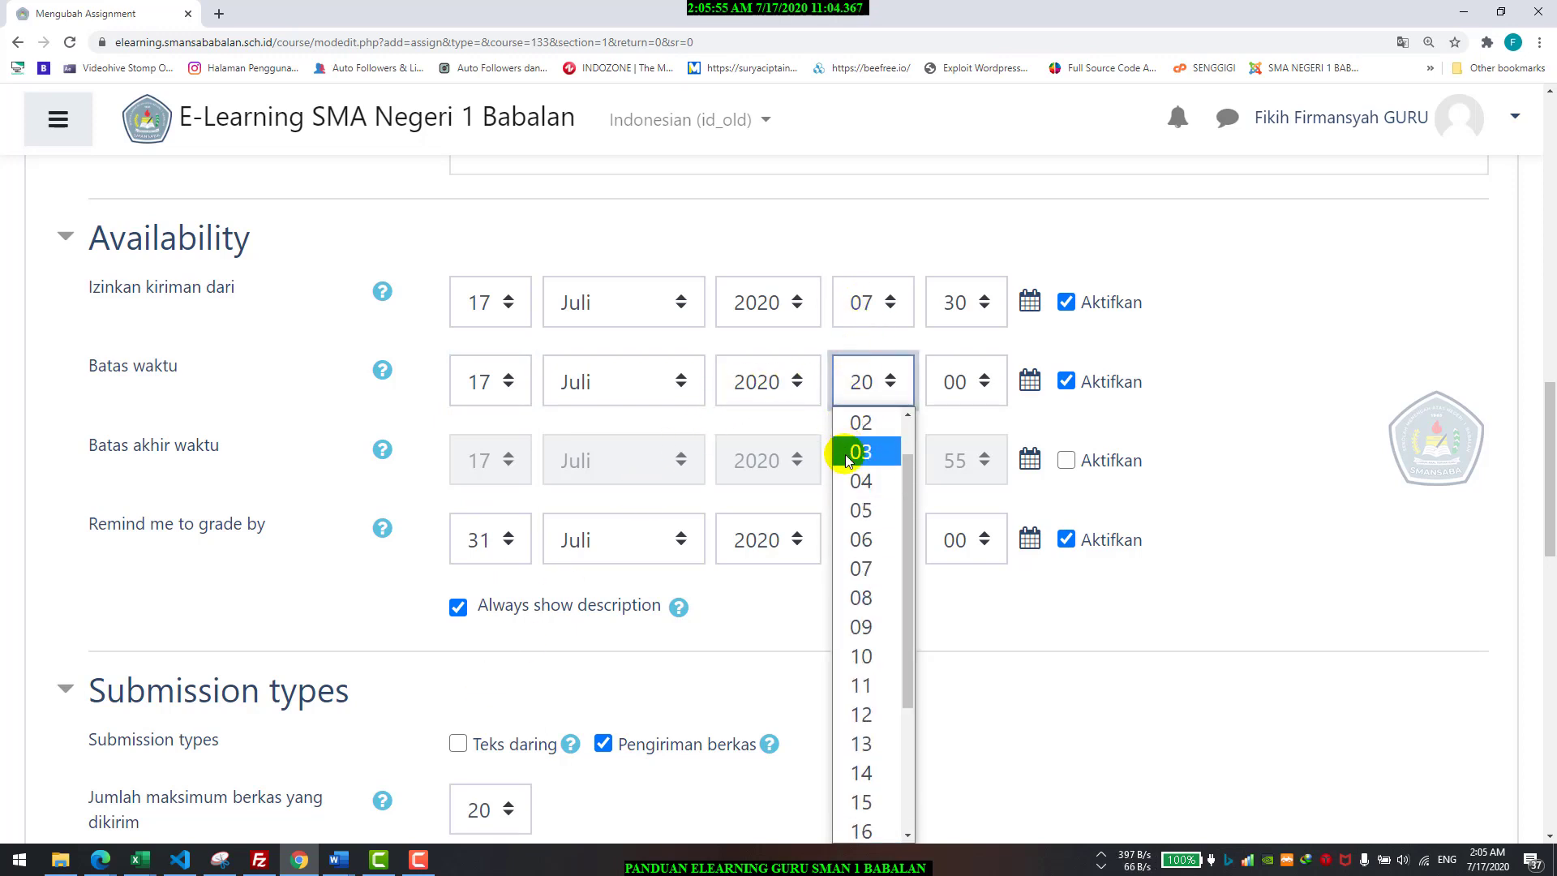
pyautogui.click(866, 569)
pyautogui.click(872, 383)
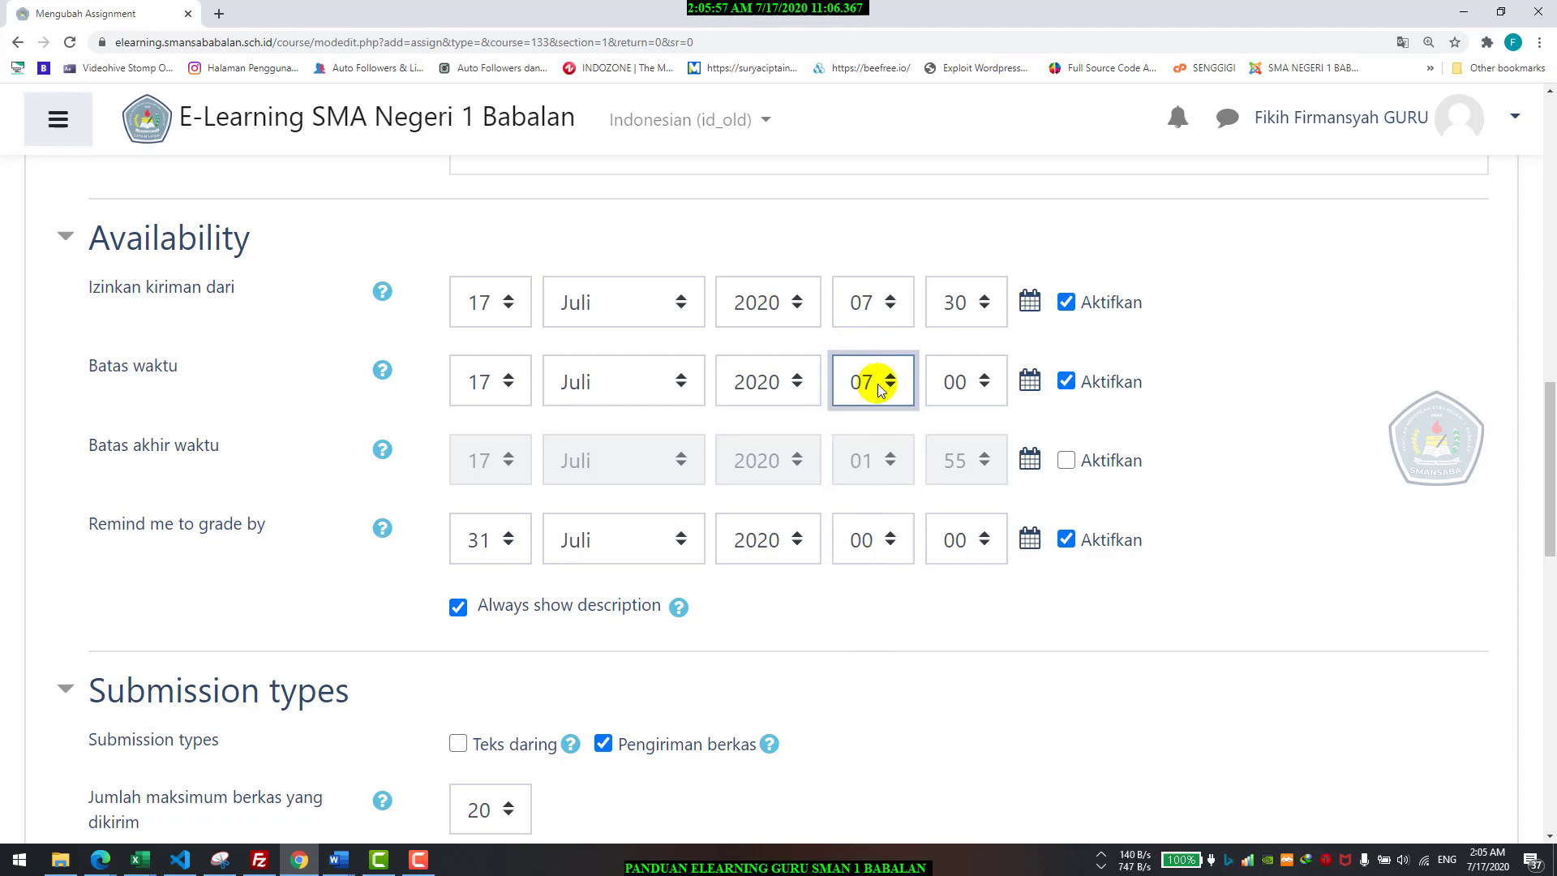
pyautogui.click(871, 685)
pyautogui.click(973, 382)
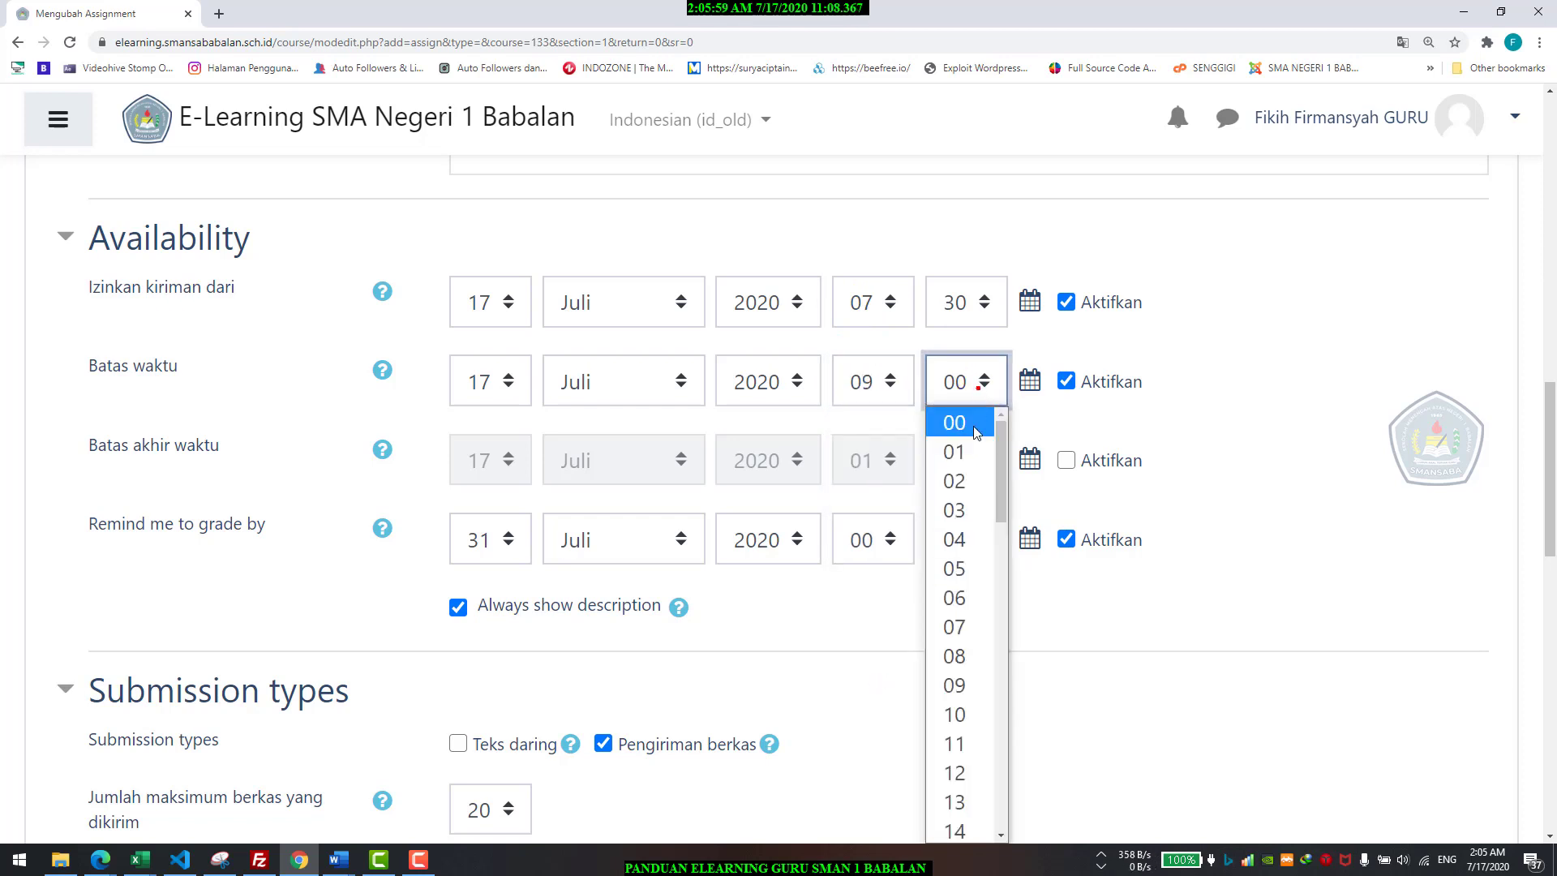
pyautogui.scroll(-9, 963, 624)
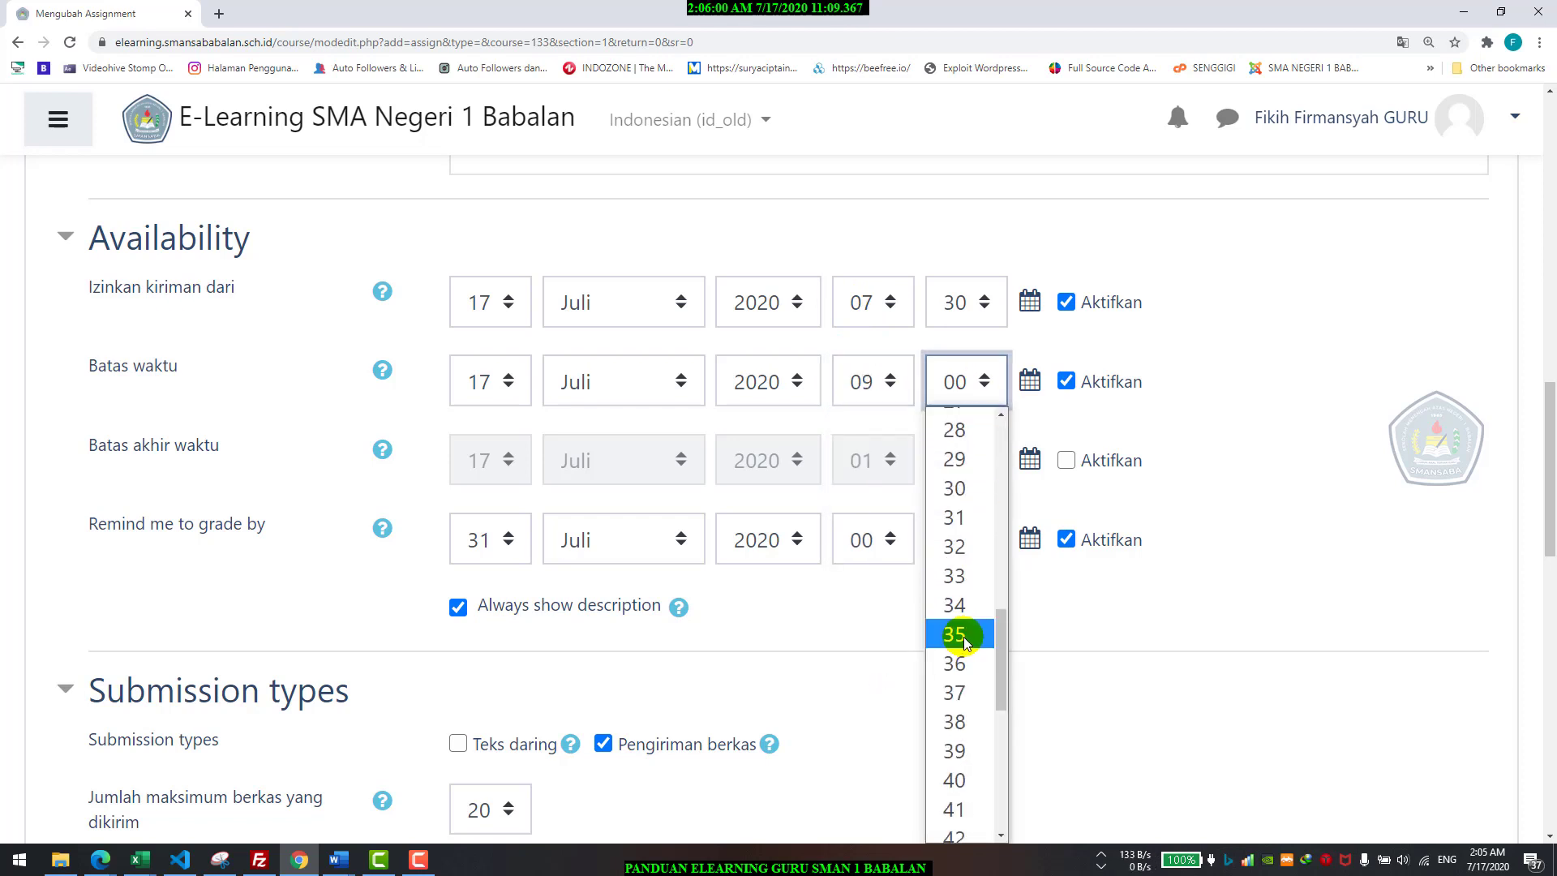
pyautogui.click(968, 496)
pyautogui.click(1198, 365)
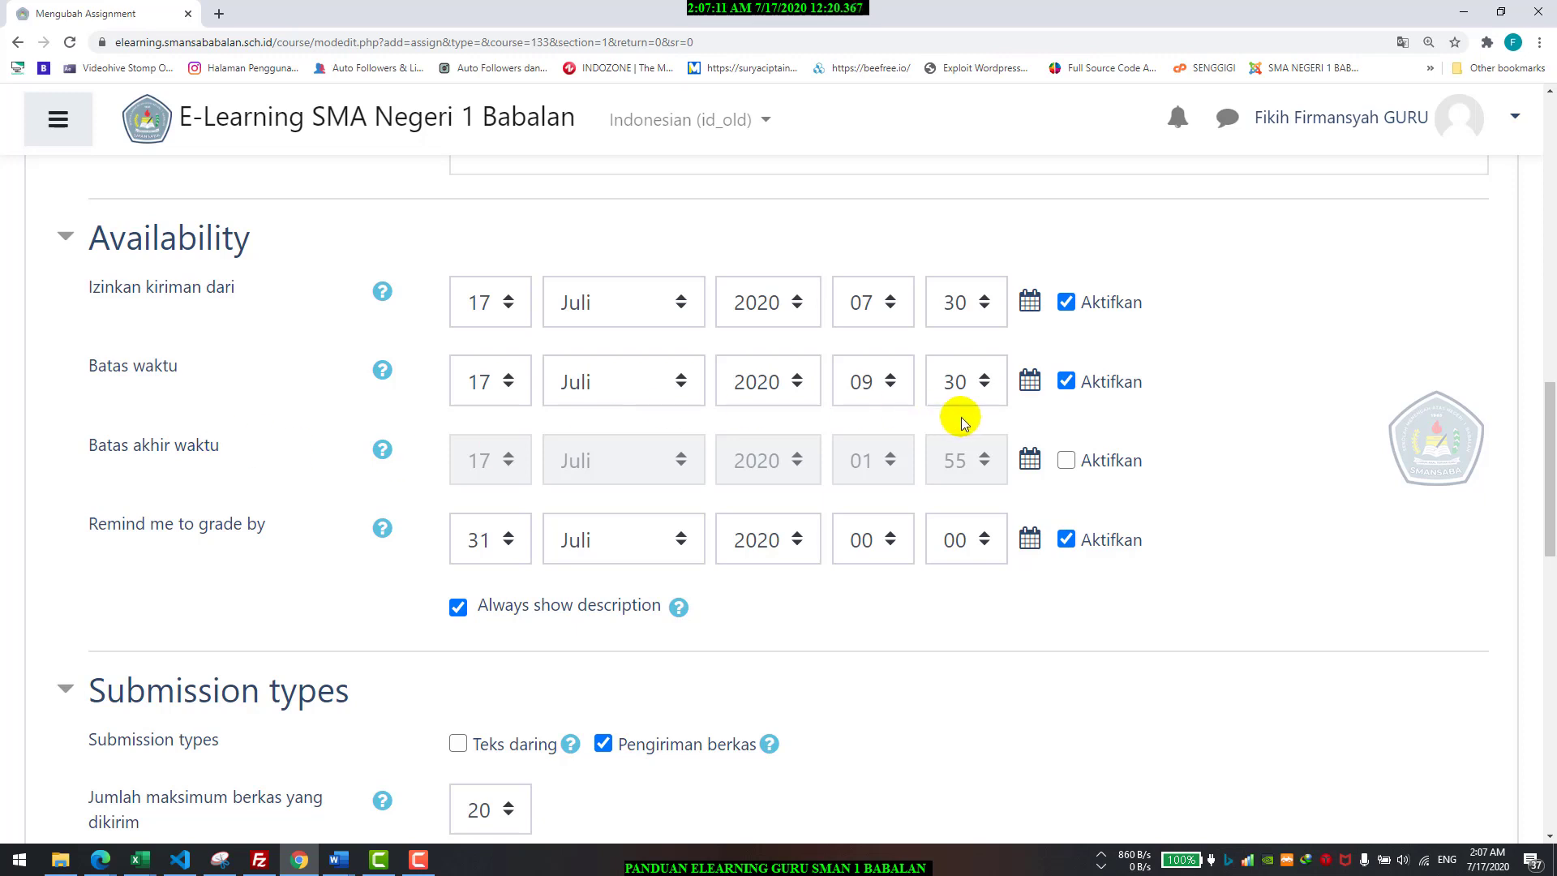
# - Switch the cut-off date (Batas akhir waktu) on and back off
pyautogui.click(1067, 461)
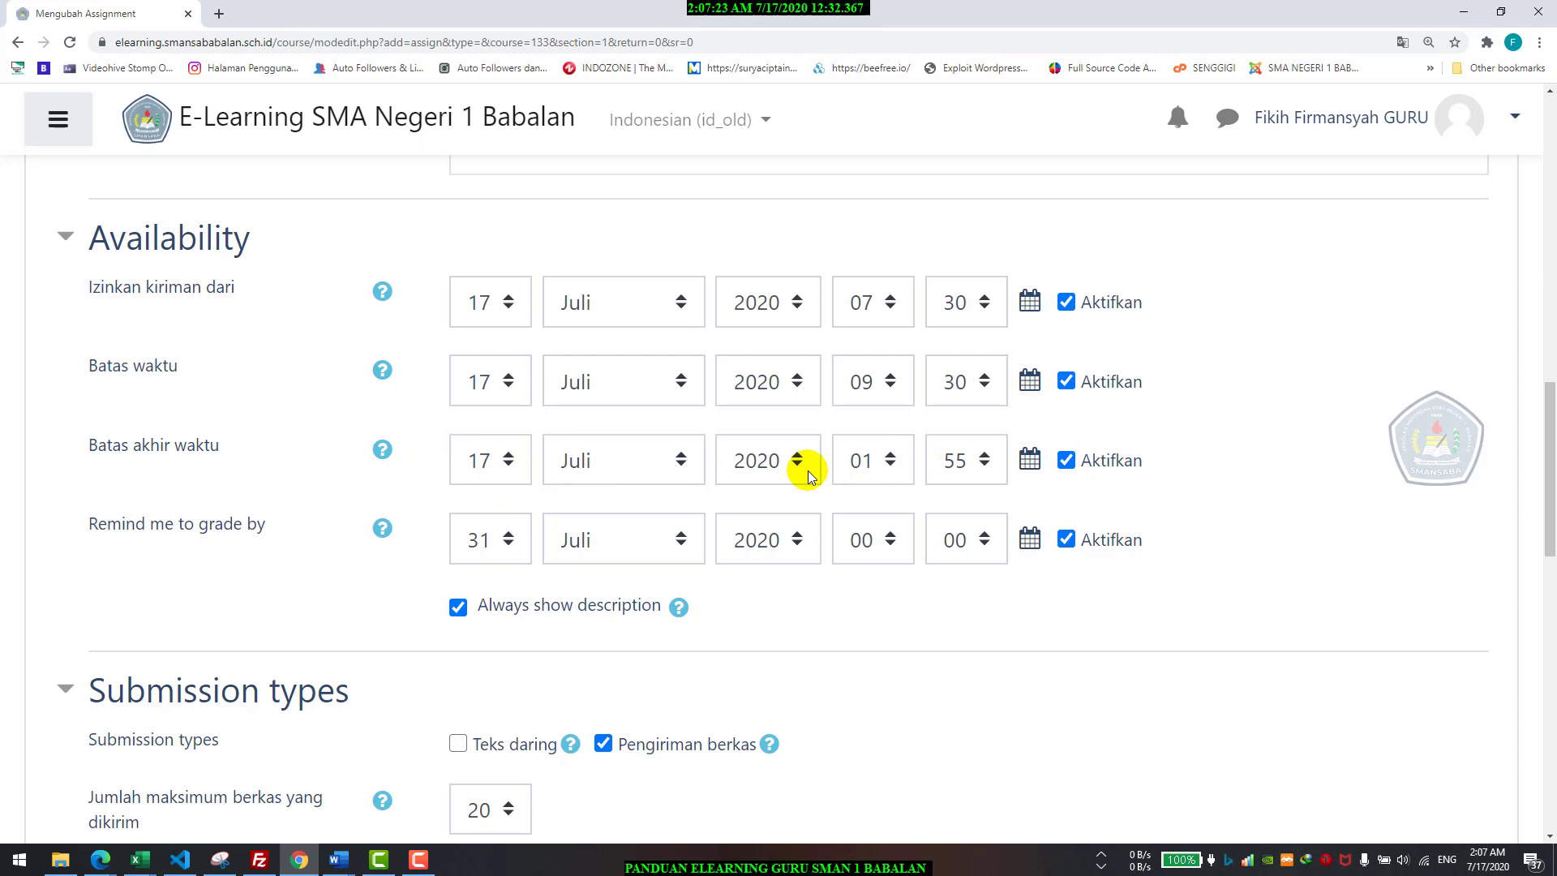
pyautogui.click(1066, 461)
pyautogui.click(1067, 460)
pyautogui.click(1071, 466)
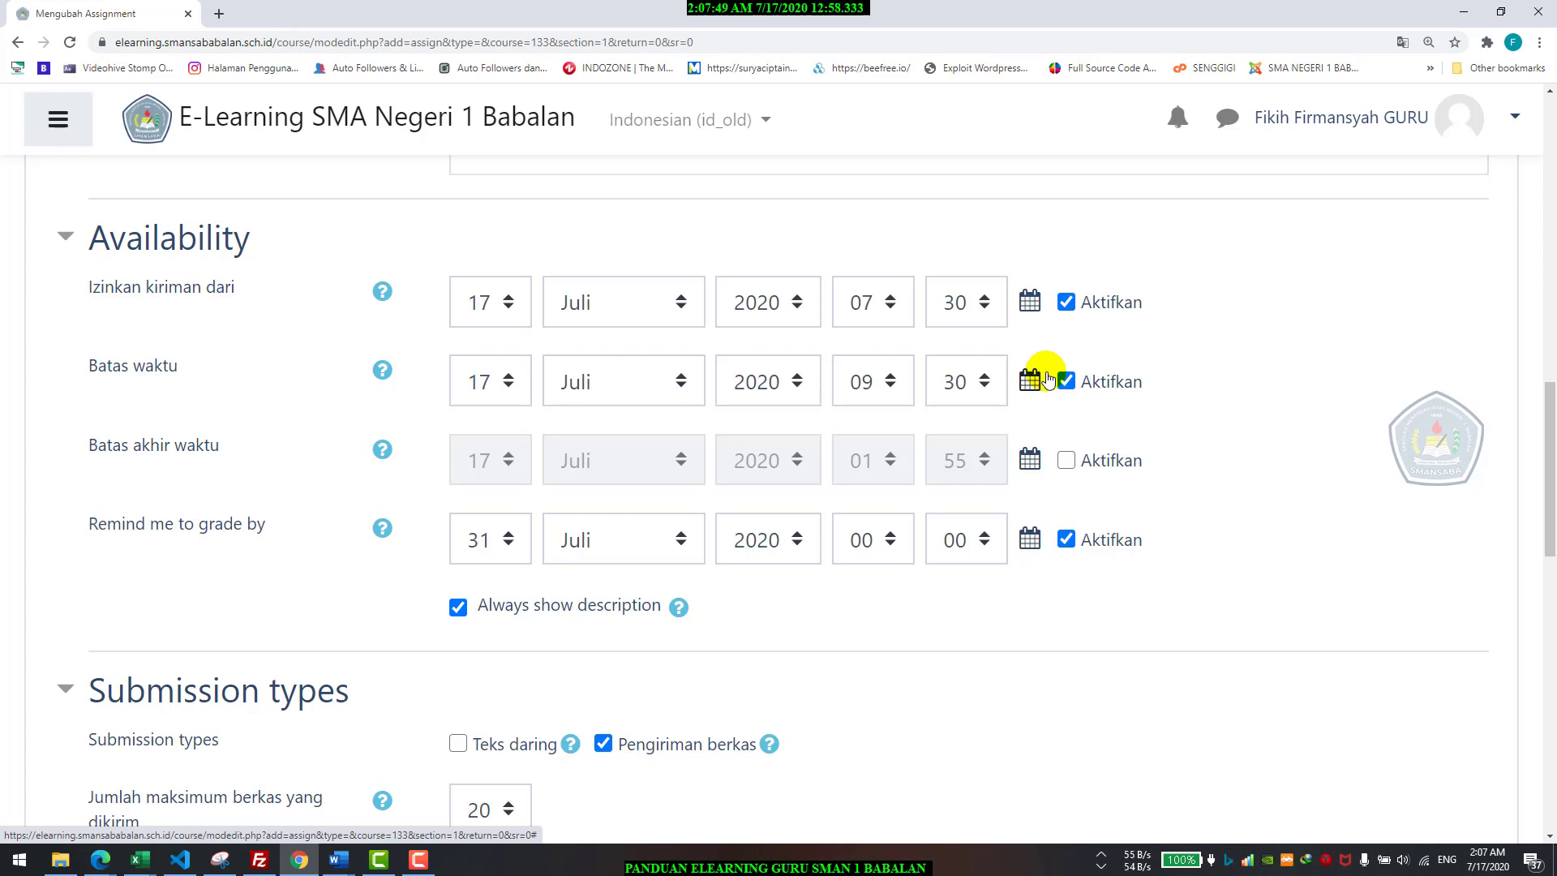
# - Enable the cut-off date (Batas akhir waktu), set its time to 09:30, and disable it again
pyautogui.click(1081, 462)
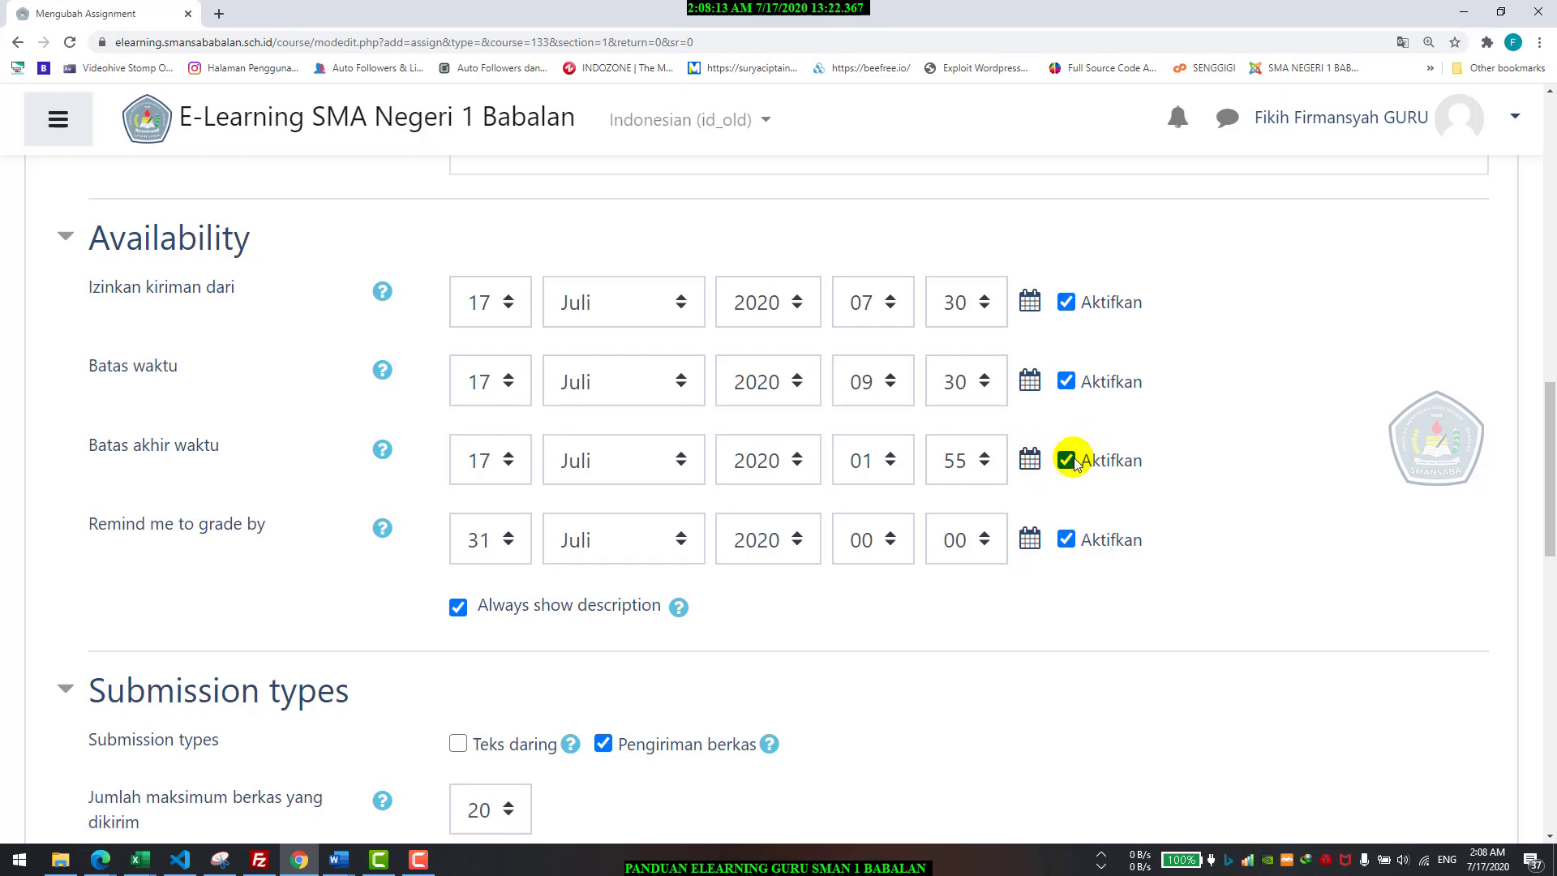
pyautogui.click(1067, 460)
pyautogui.click(1067, 460)
pyautogui.click(898, 464)
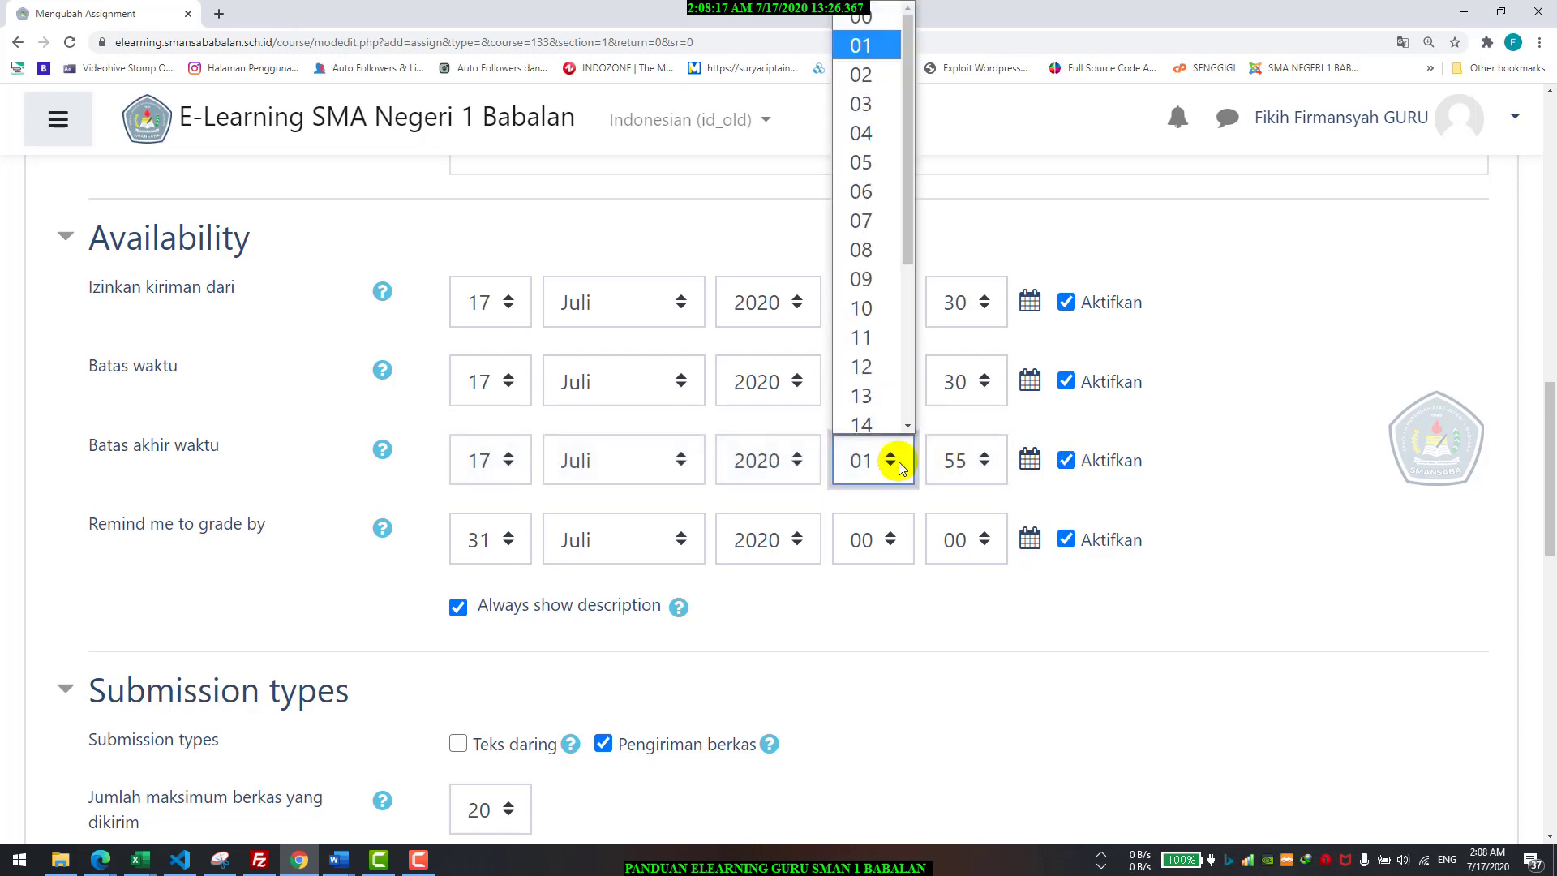
pyautogui.click(965, 458)
pyautogui.click(893, 445)
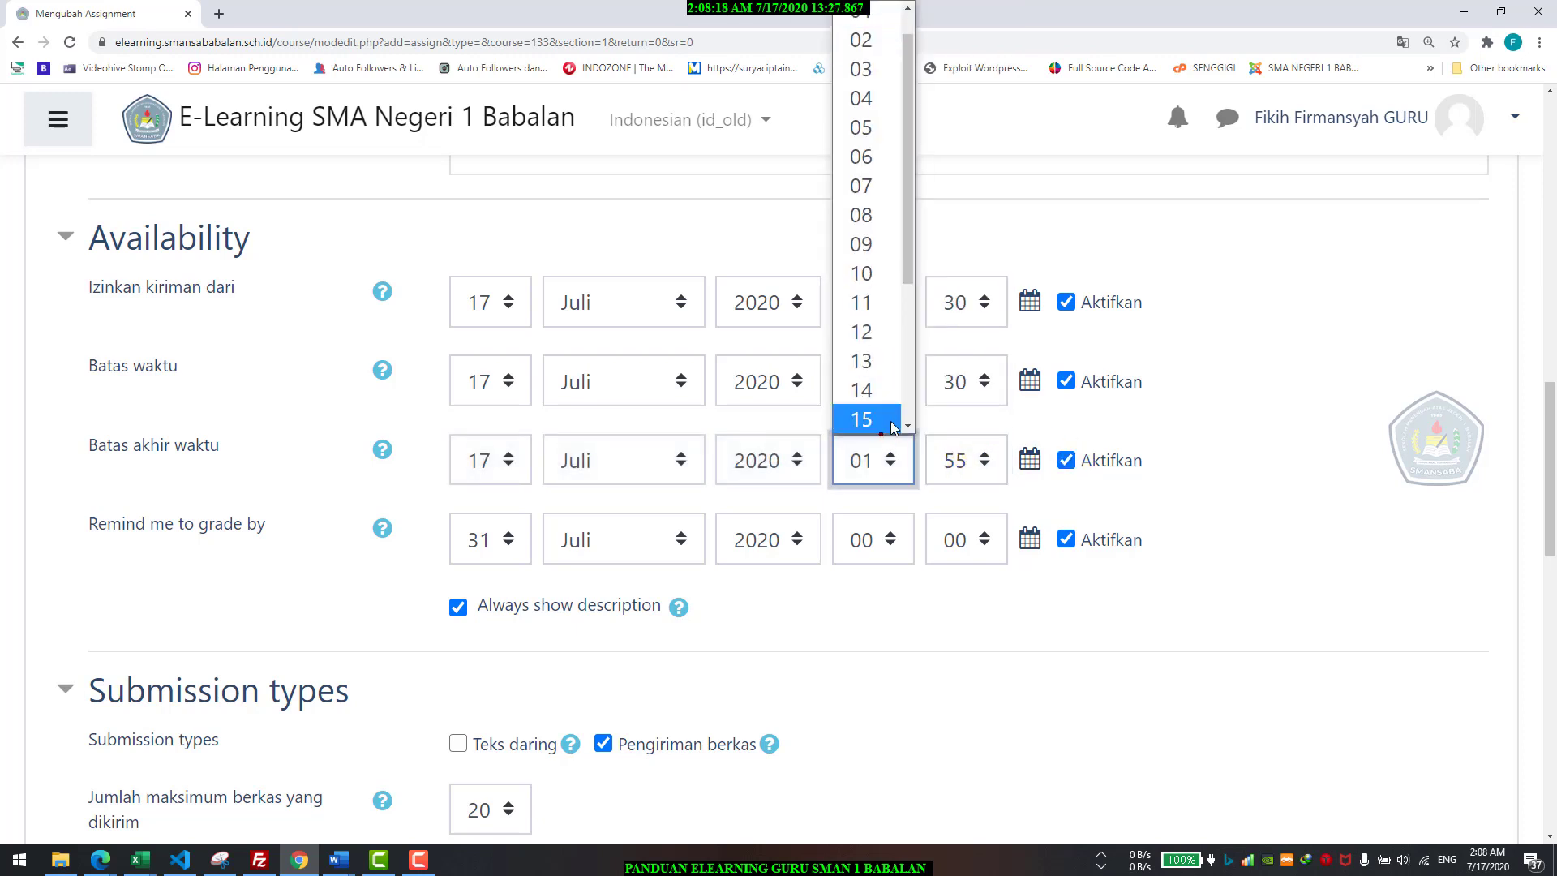
pyautogui.click(1099, 409)
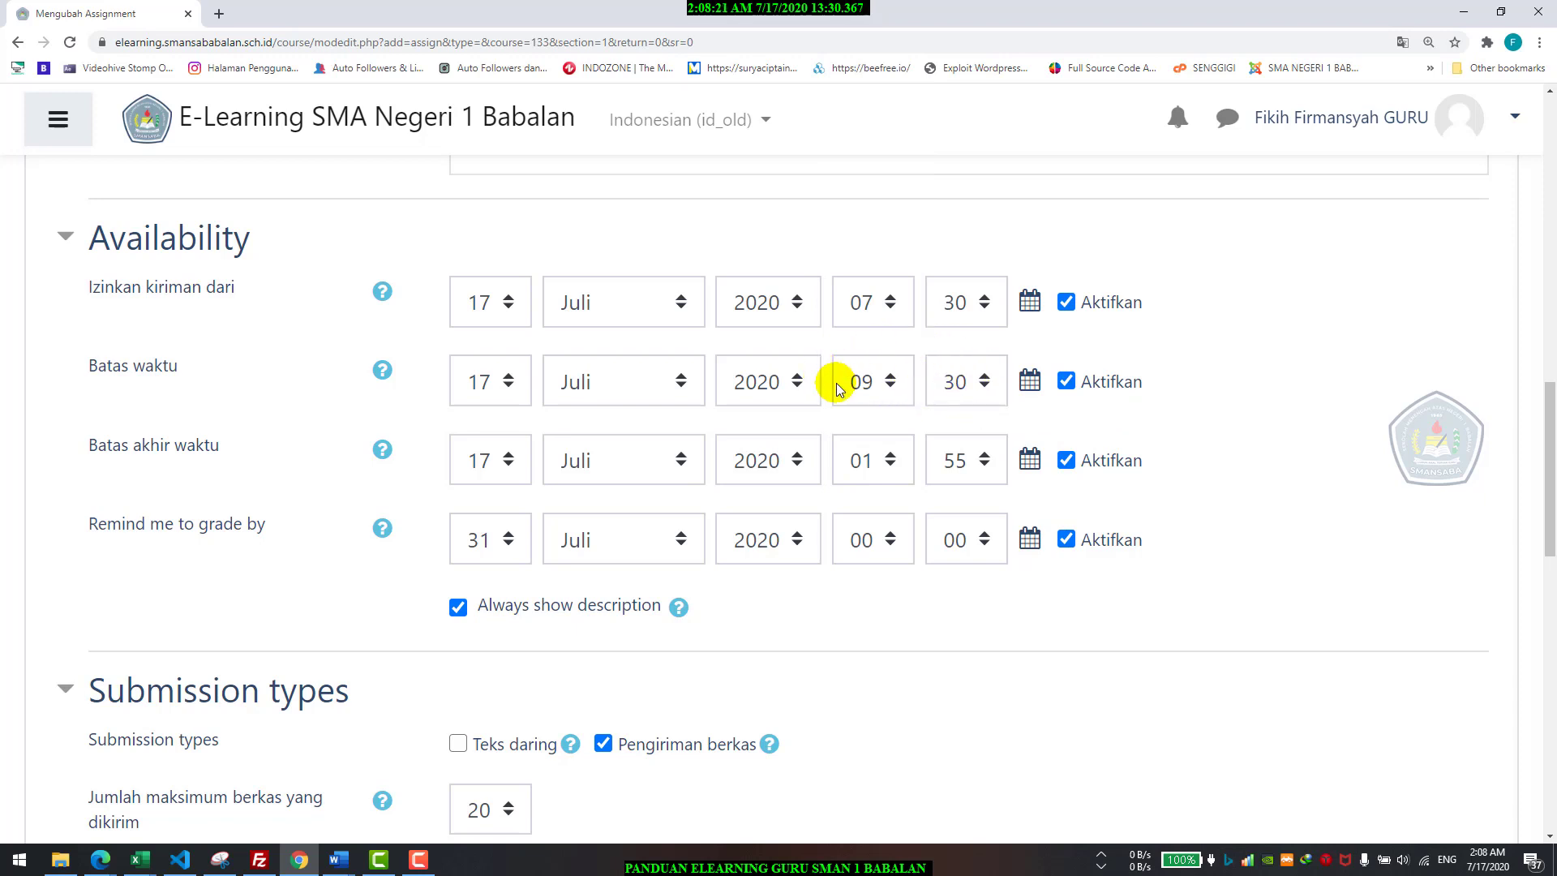
pyautogui.click(890, 469)
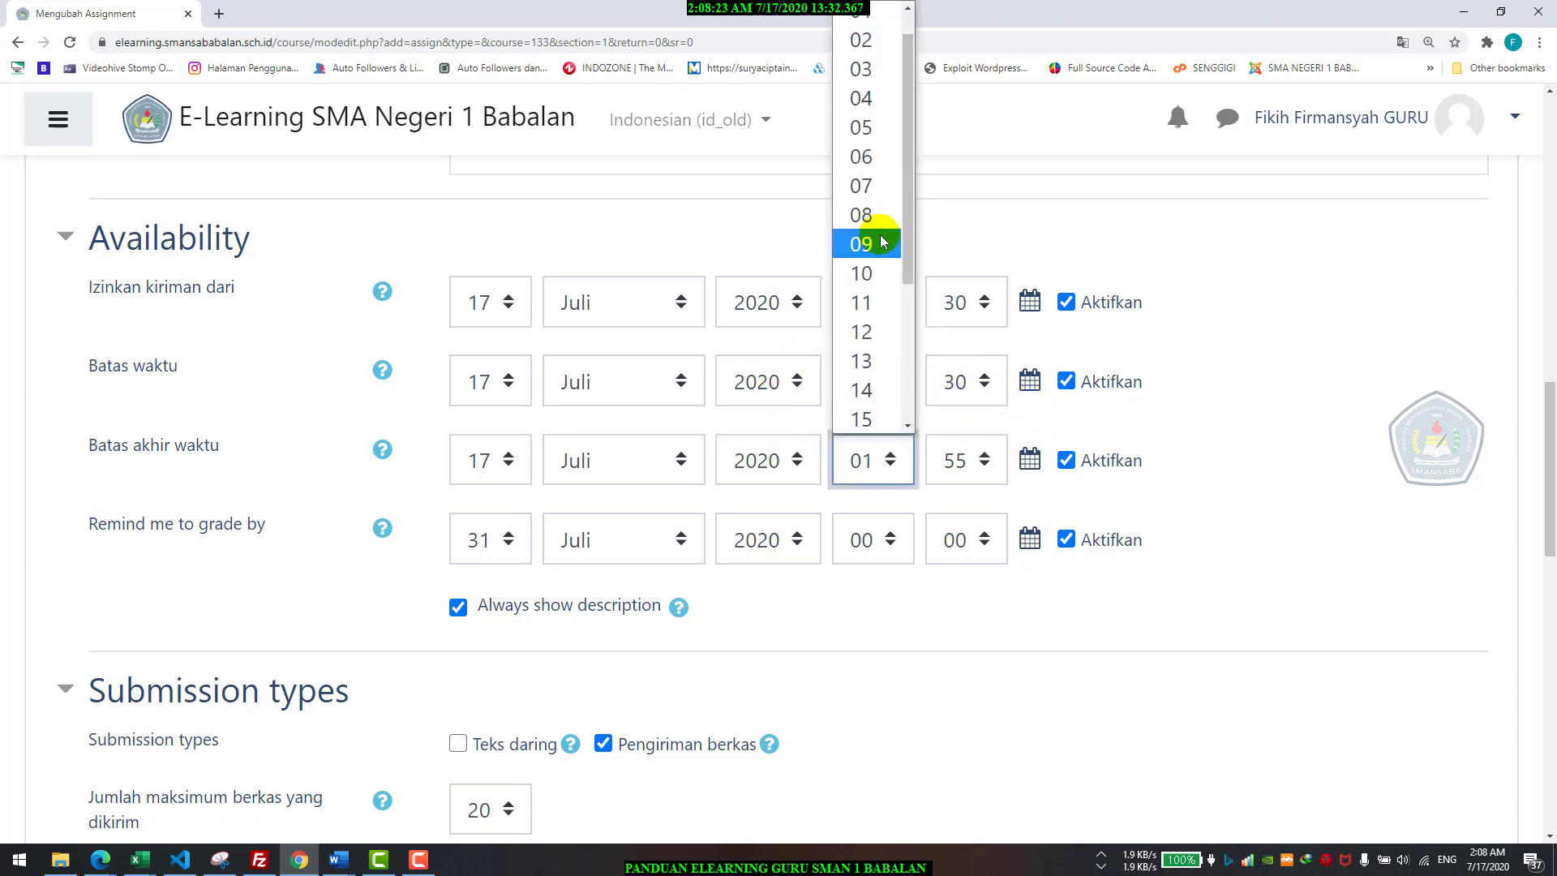
pyautogui.click(882, 240)
pyautogui.click(962, 455)
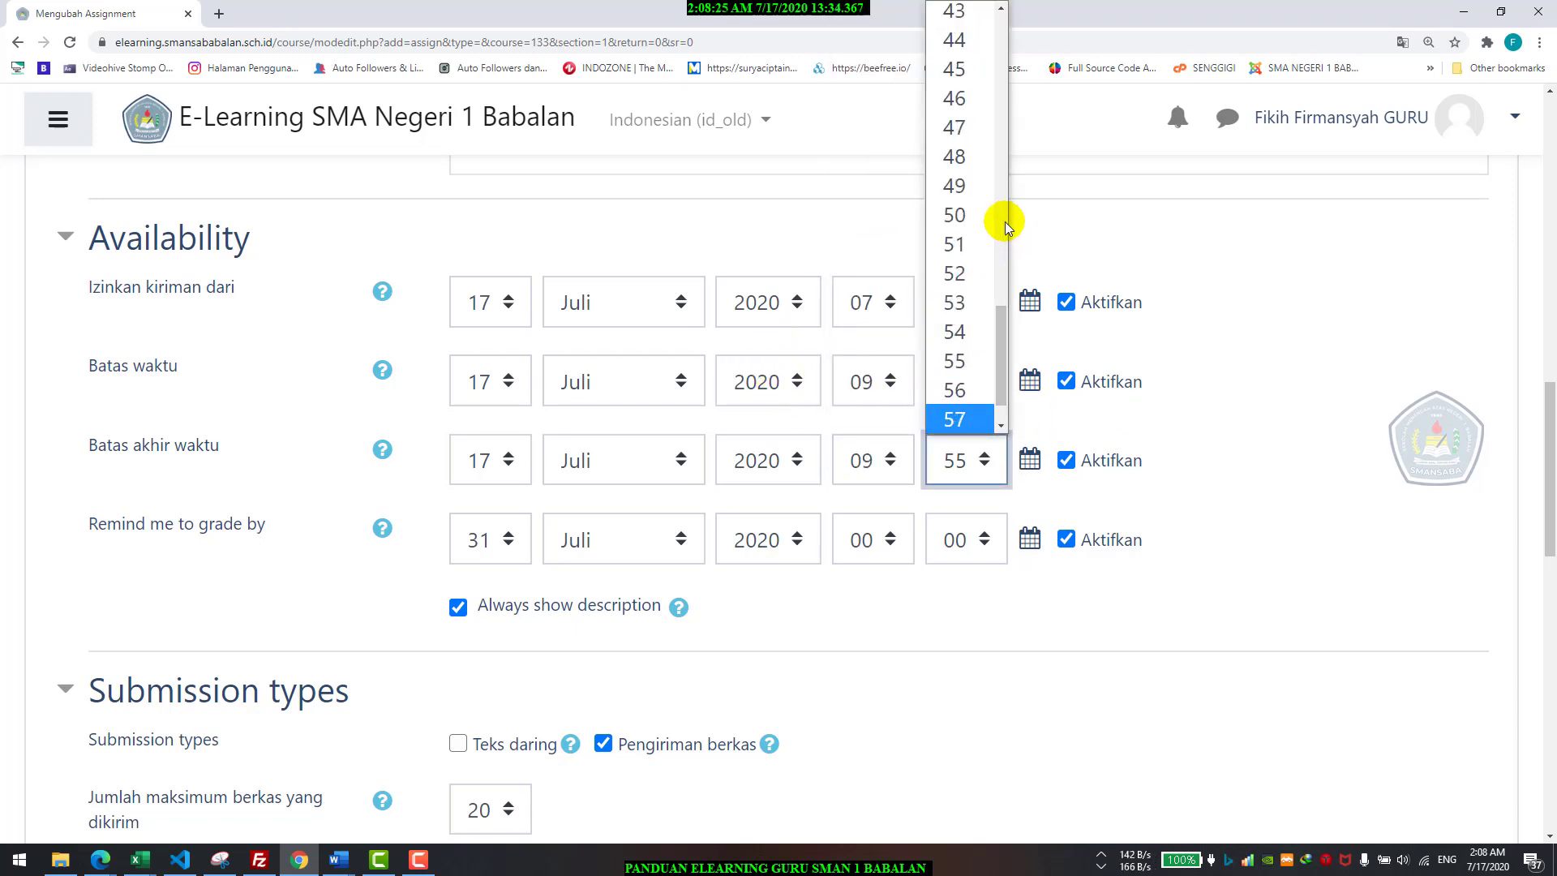
pyautogui.scroll(10, 948, 162)
pyautogui.scroll(-6, 953, 203)
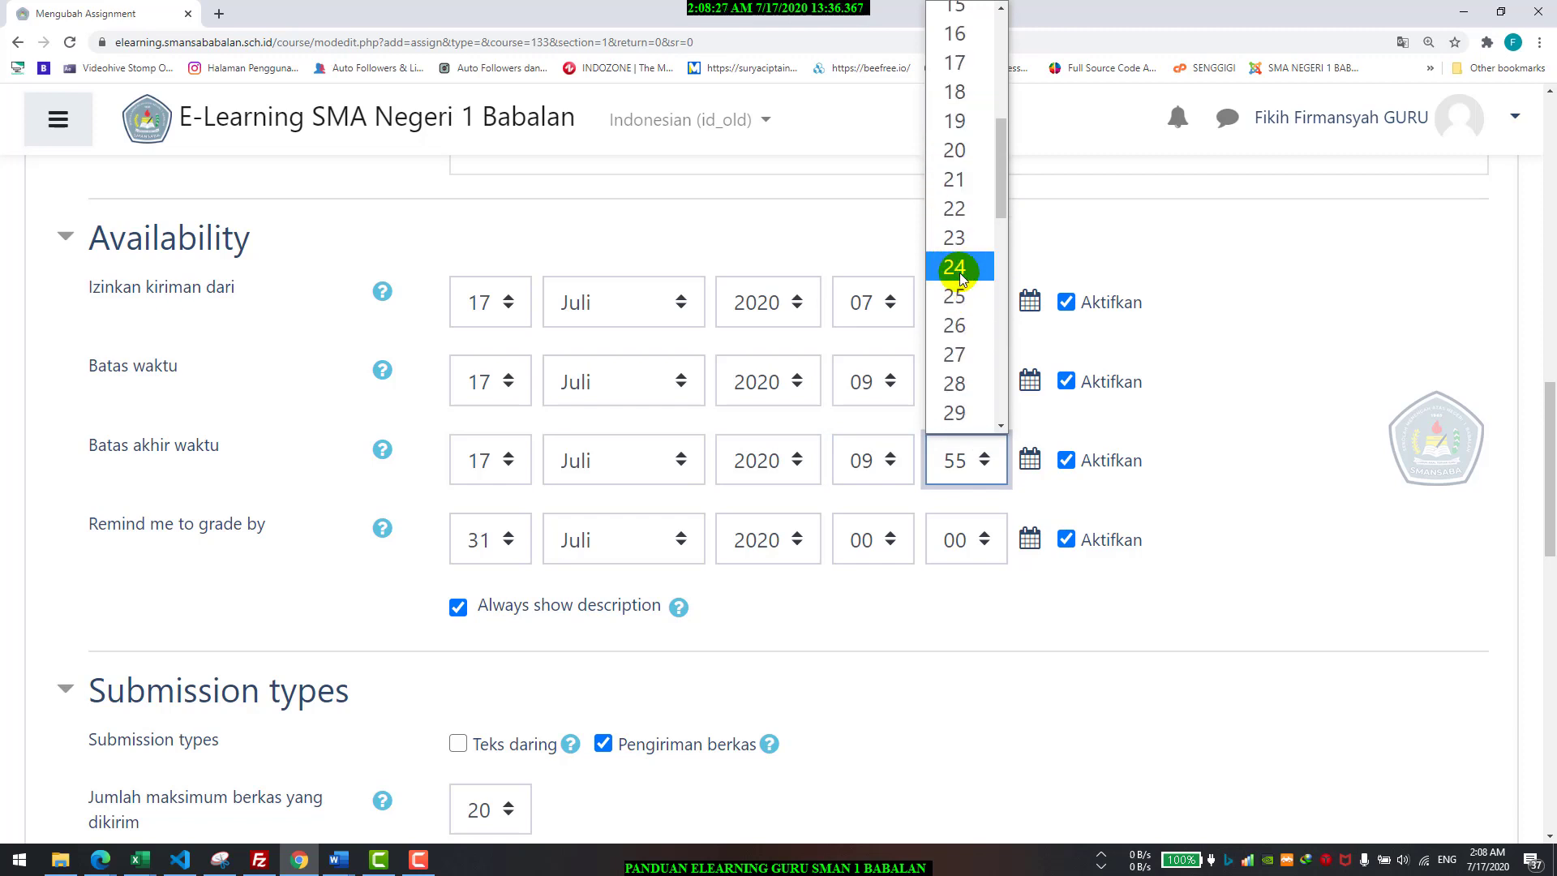
pyautogui.click(990, 185)
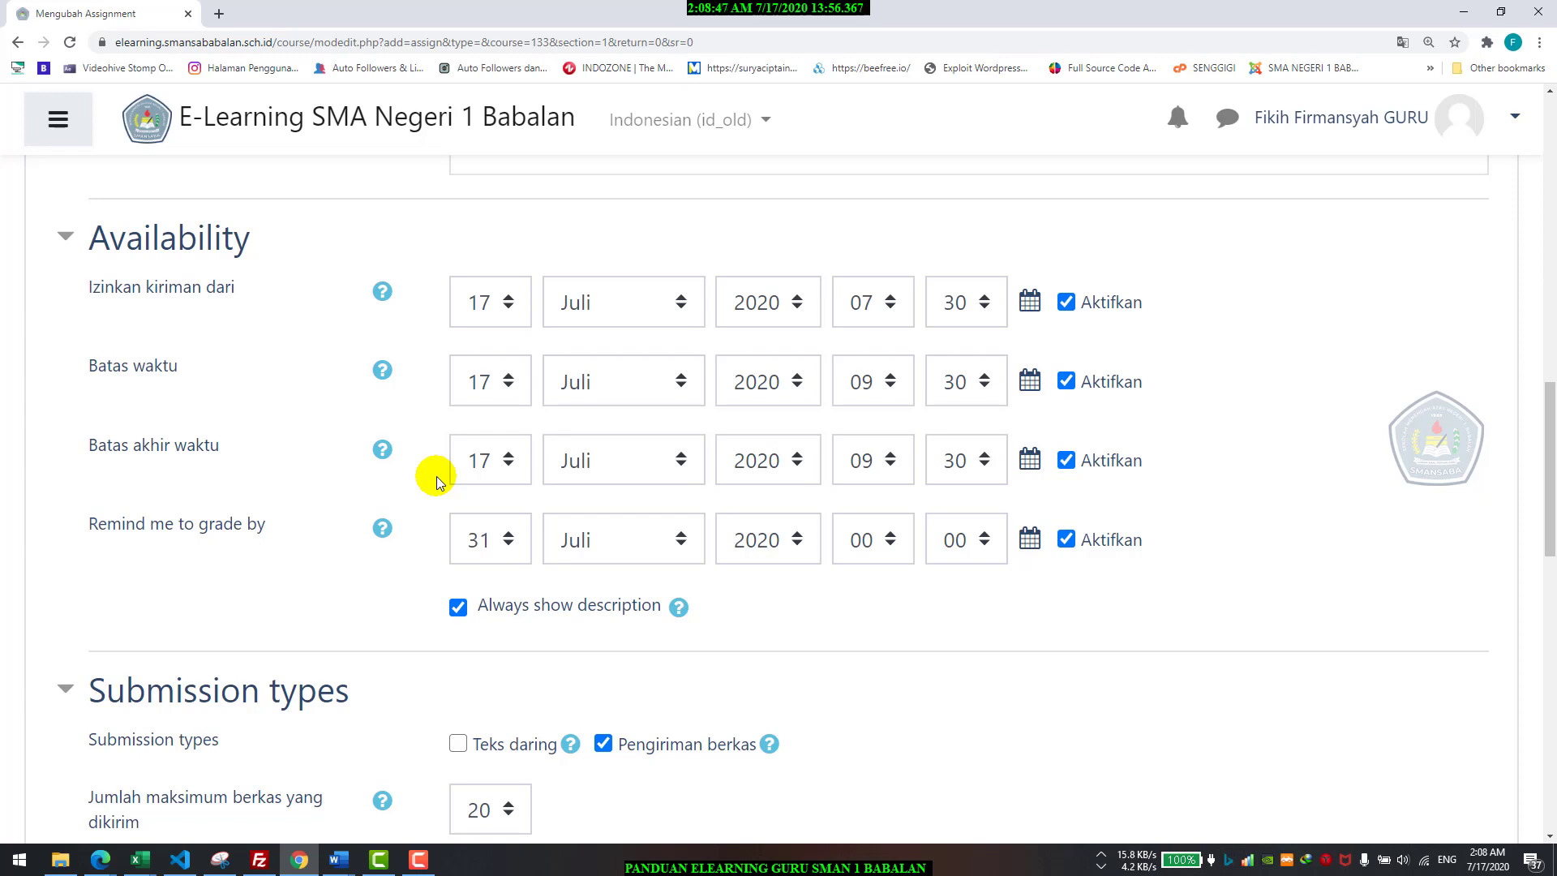
pyautogui.click(1125, 466)
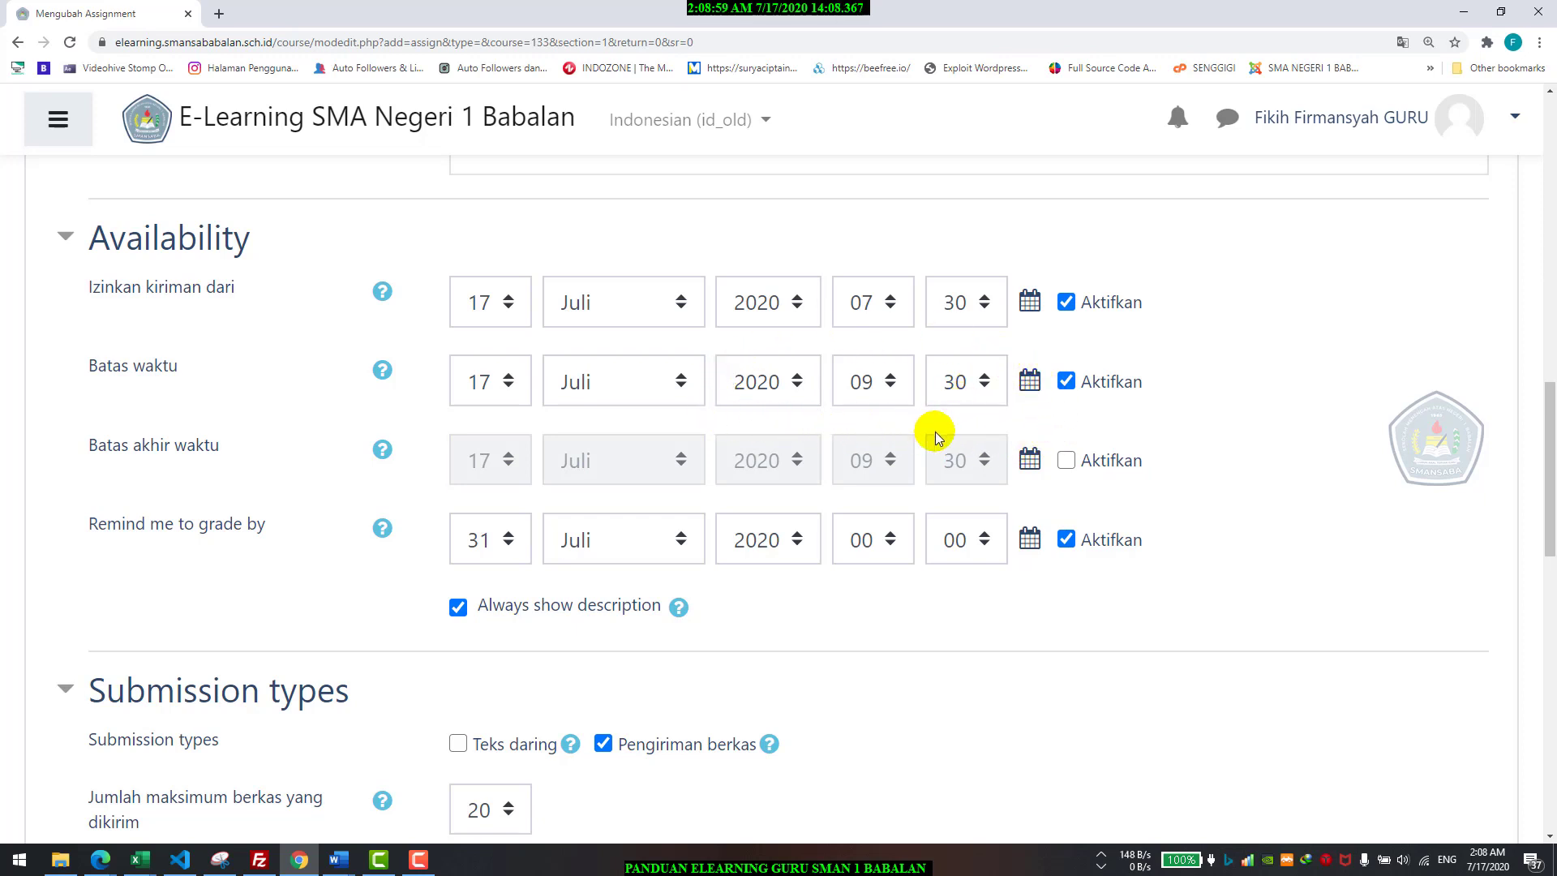
# - Read the help explanation for the "Remind me to grade by" date and close it
pyautogui.scroll(-2, 1181, 493)
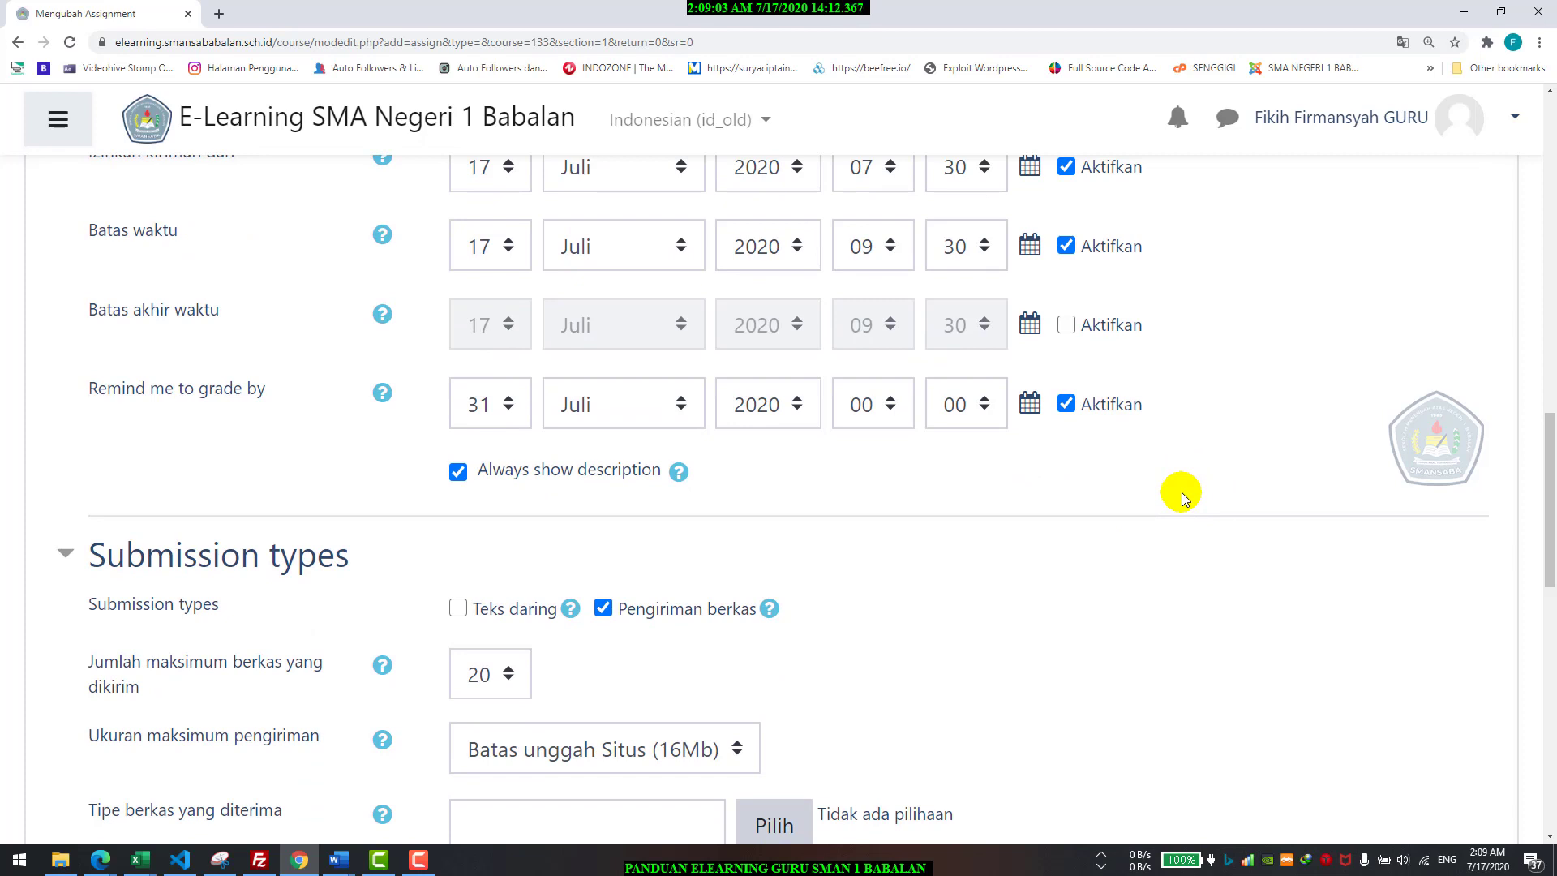
pyautogui.scroll(2, 733, 420)
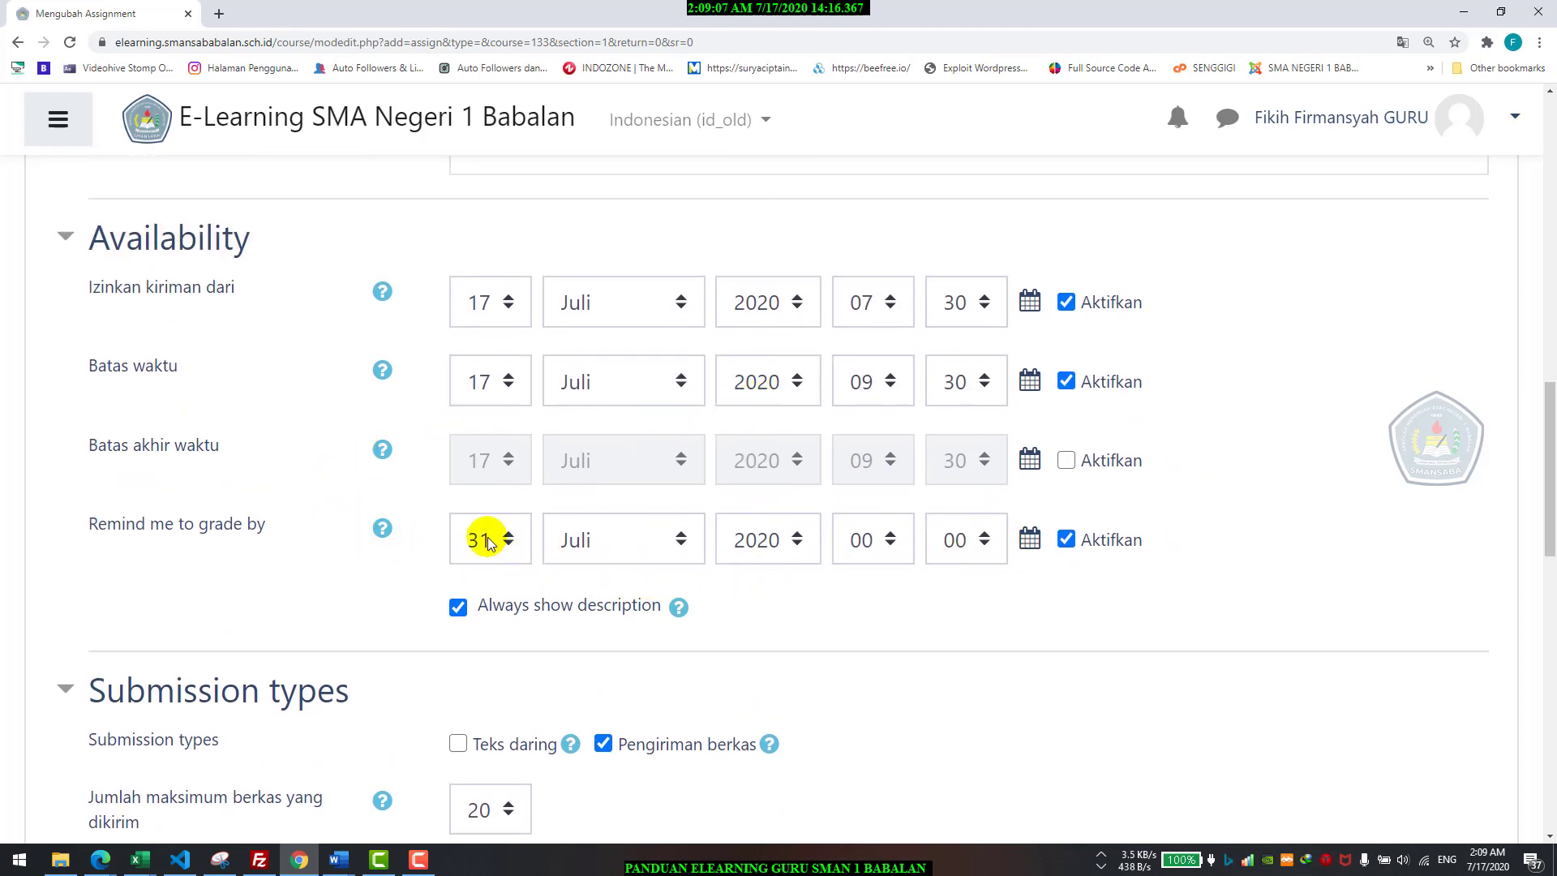
pyautogui.tripleClick(209, 528)
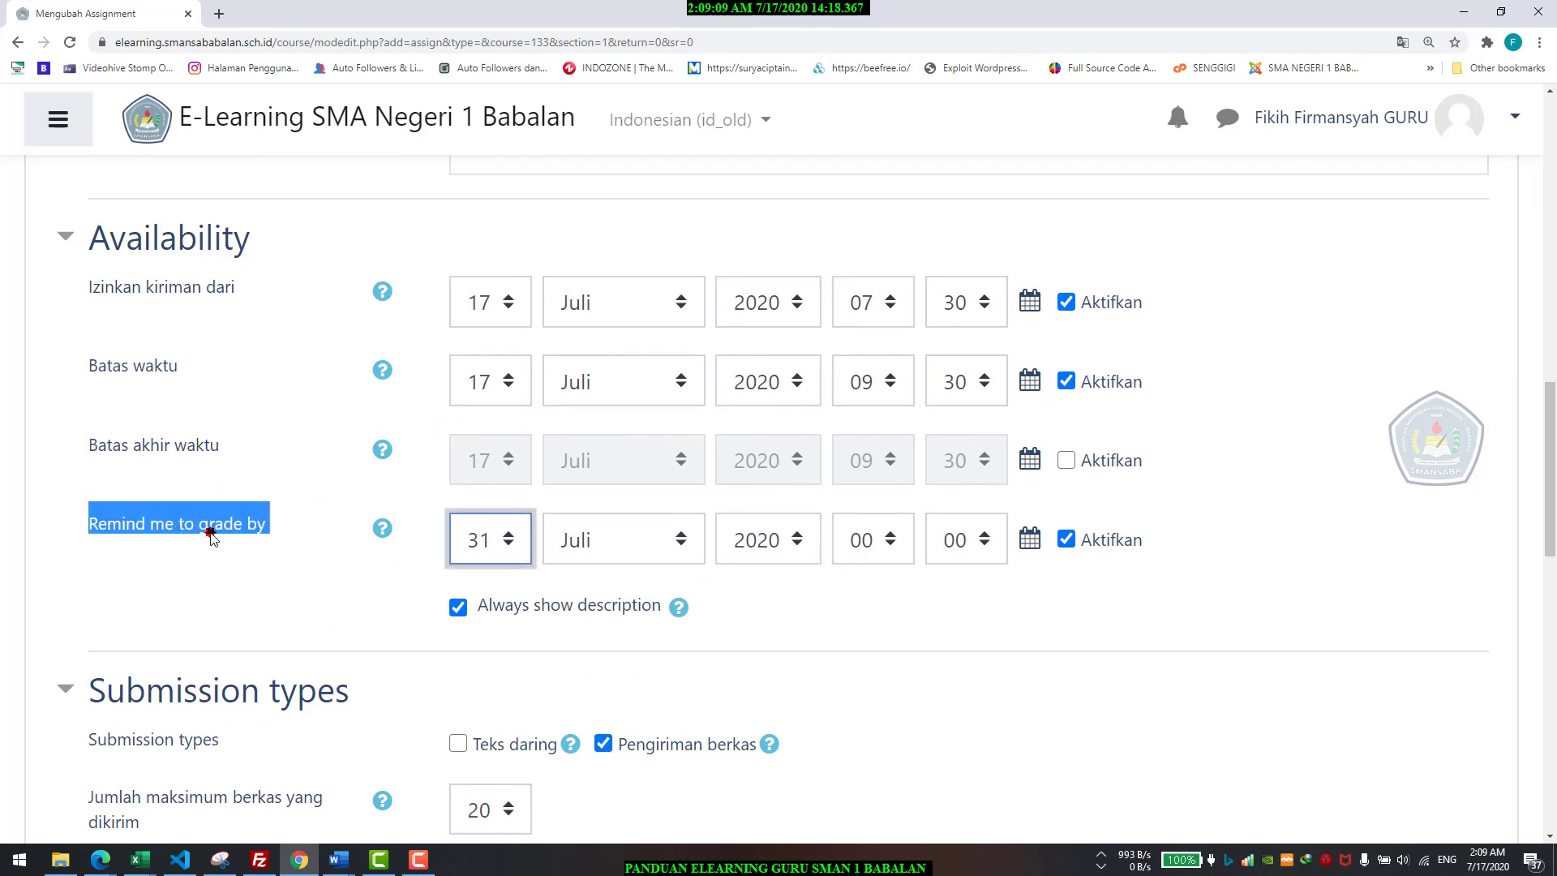
pyautogui.click(379, 530)
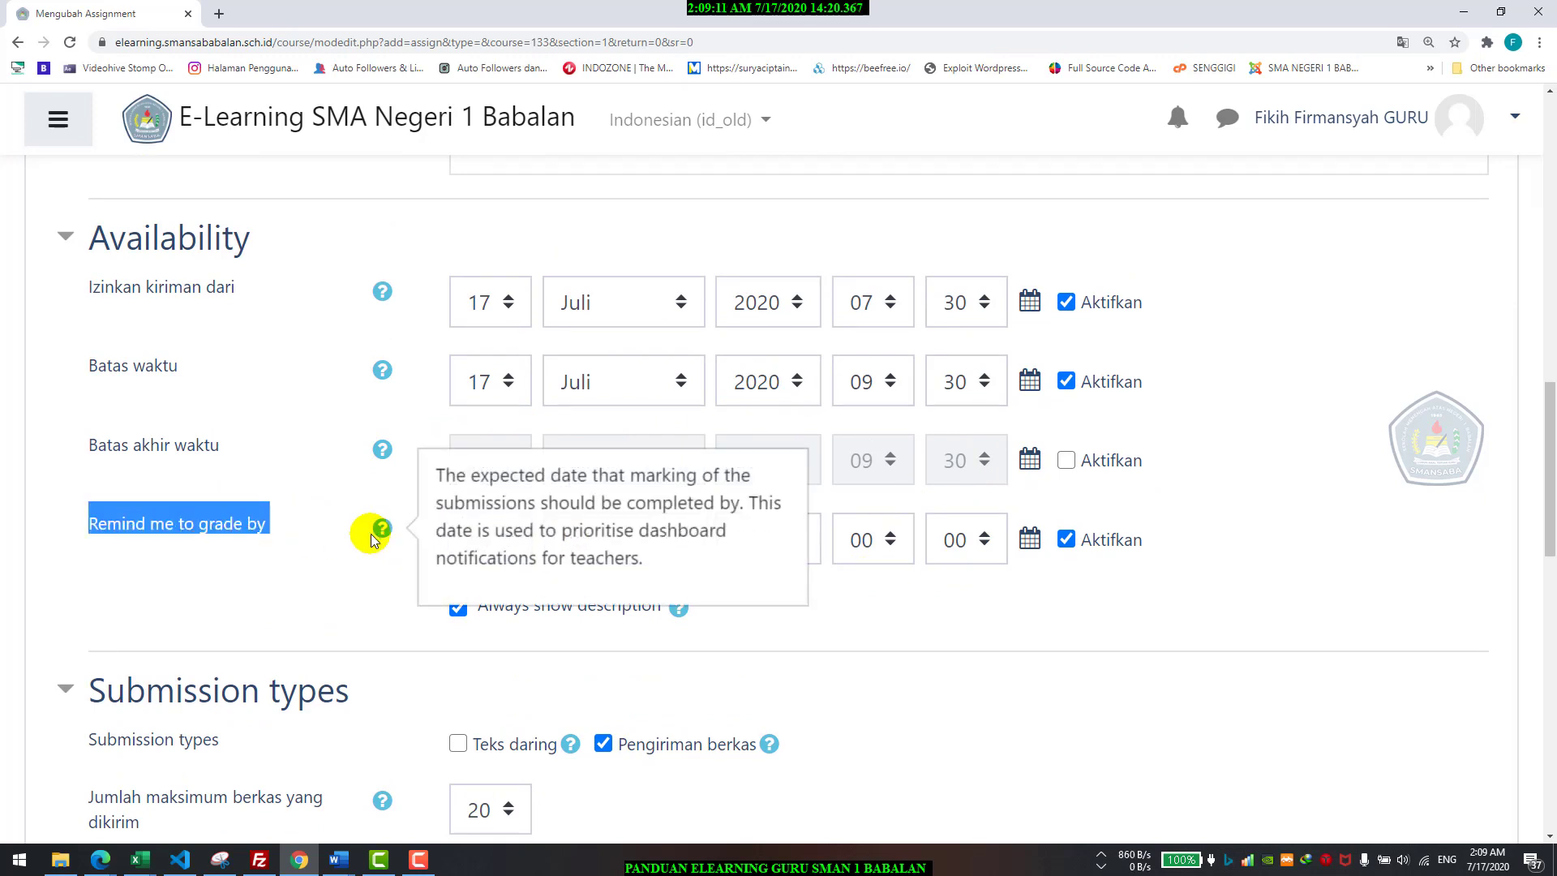
pyautogui.click(329, 535)
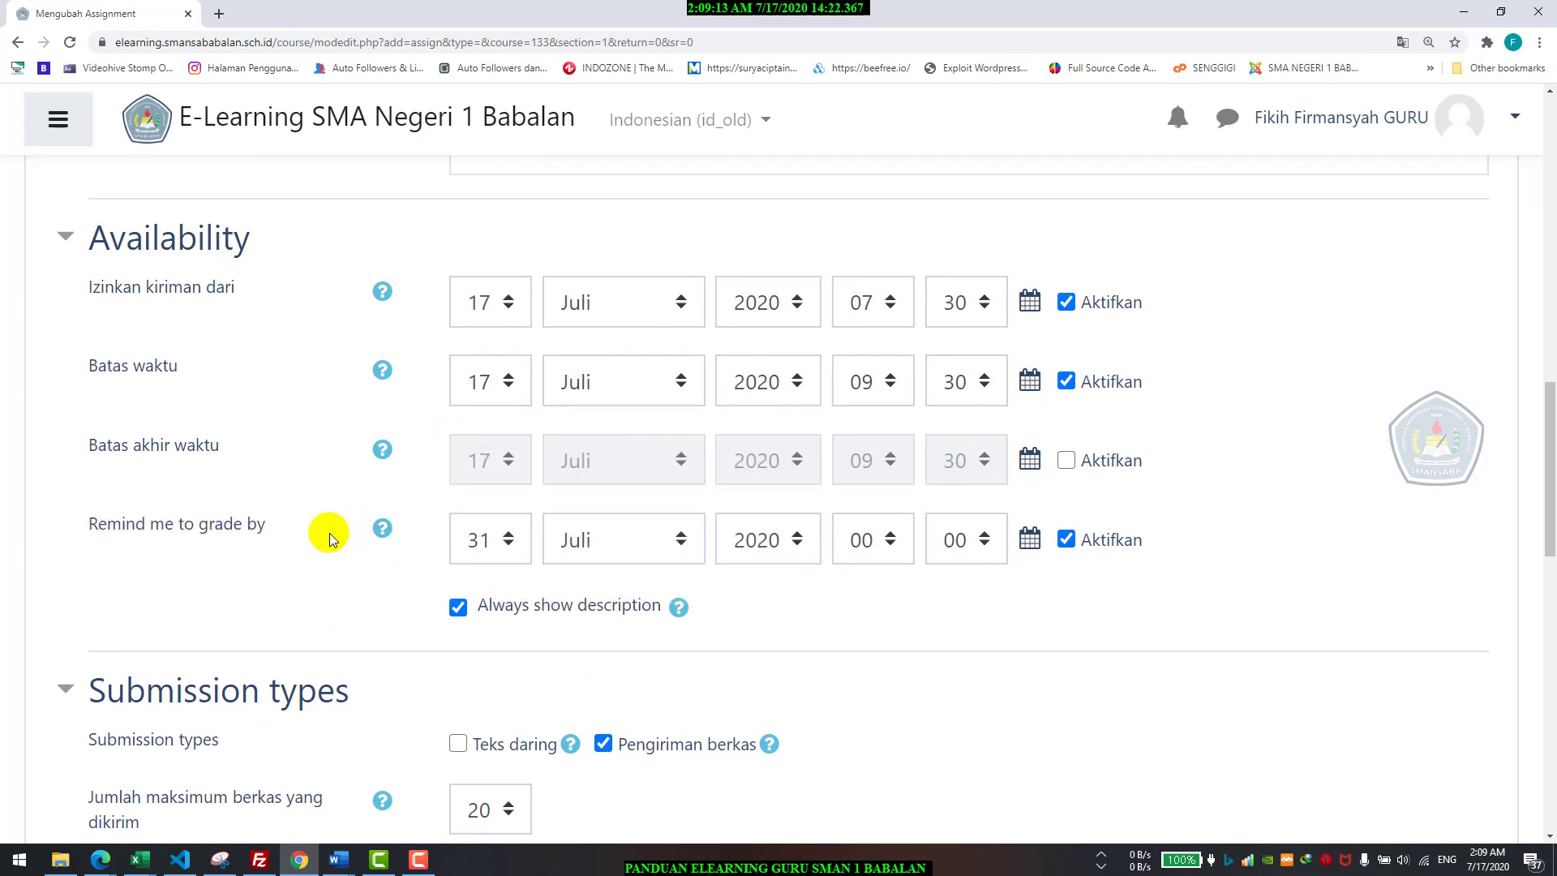
# - Open the notifications list and close it again
pyautogui.tripleClick(195, 529)
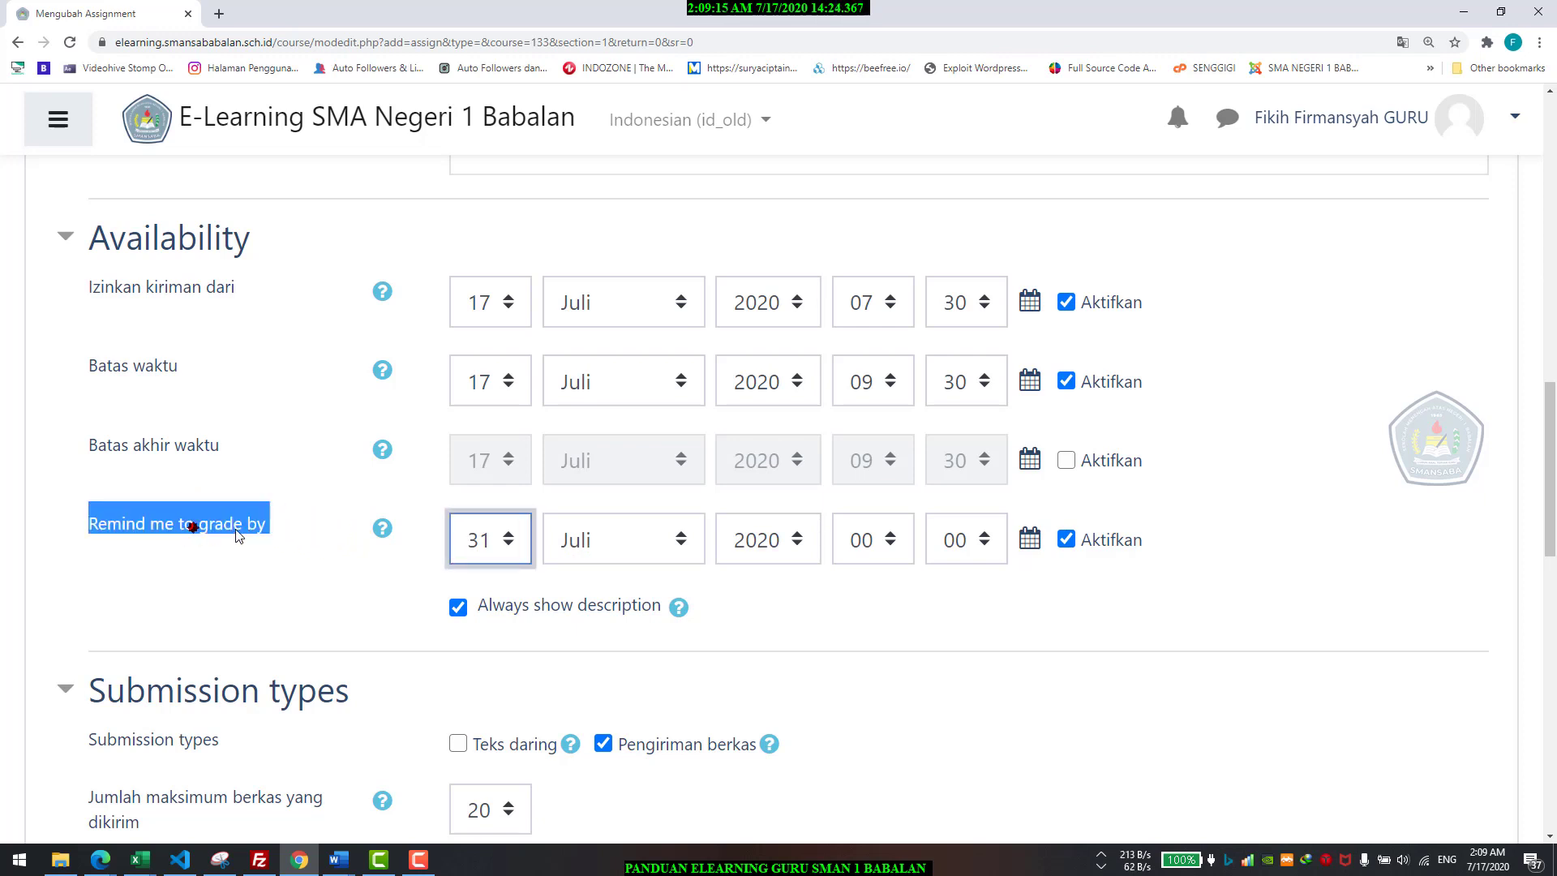
pyautogui.click(1001, 603)
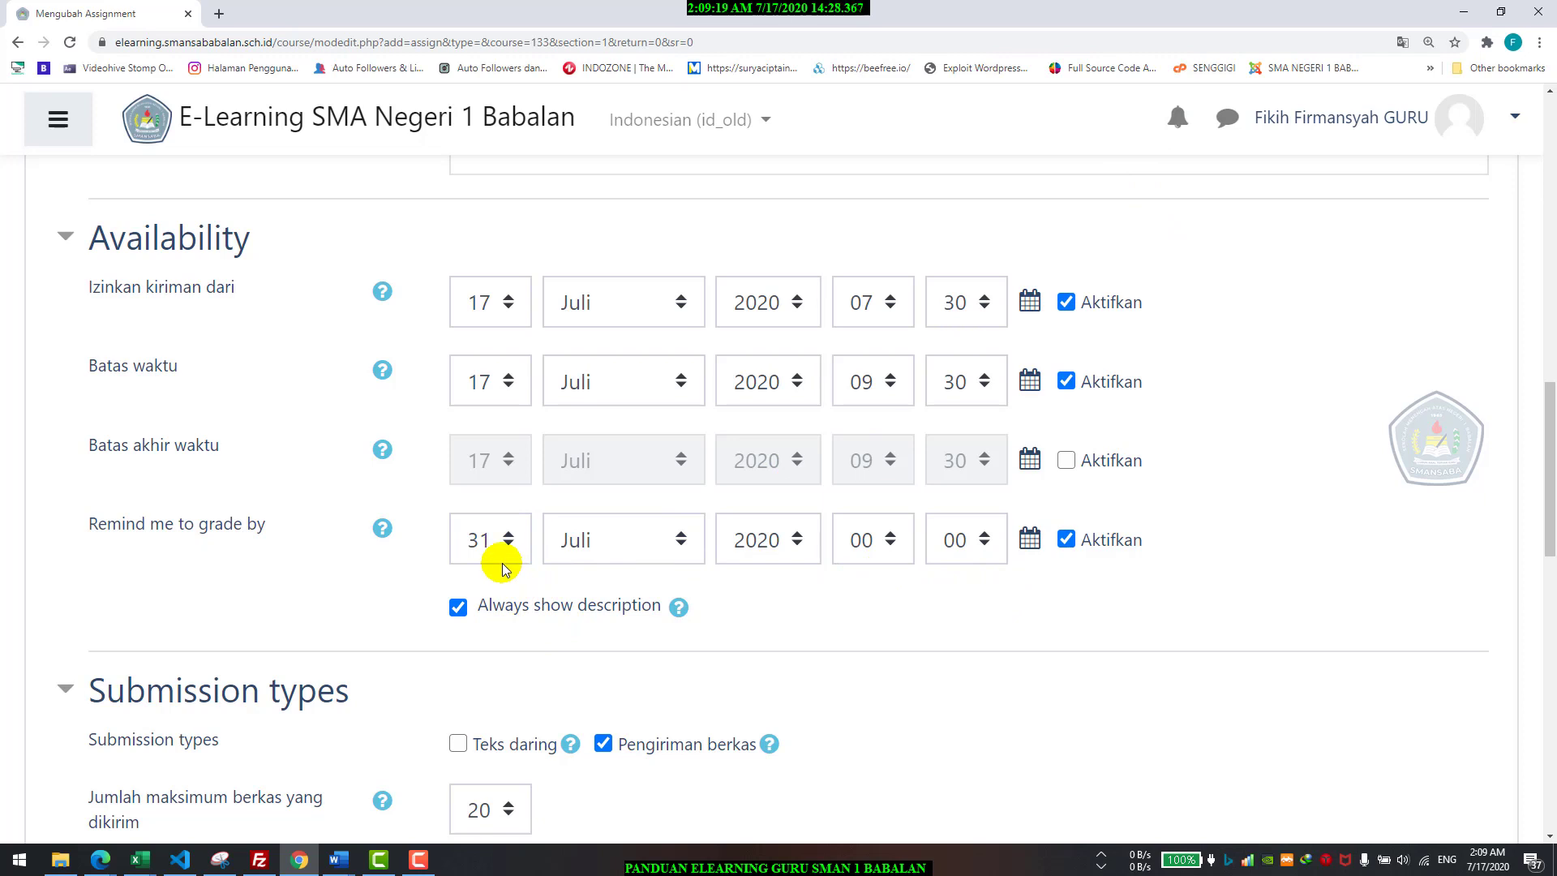
pyautogui.click(1178, 117)
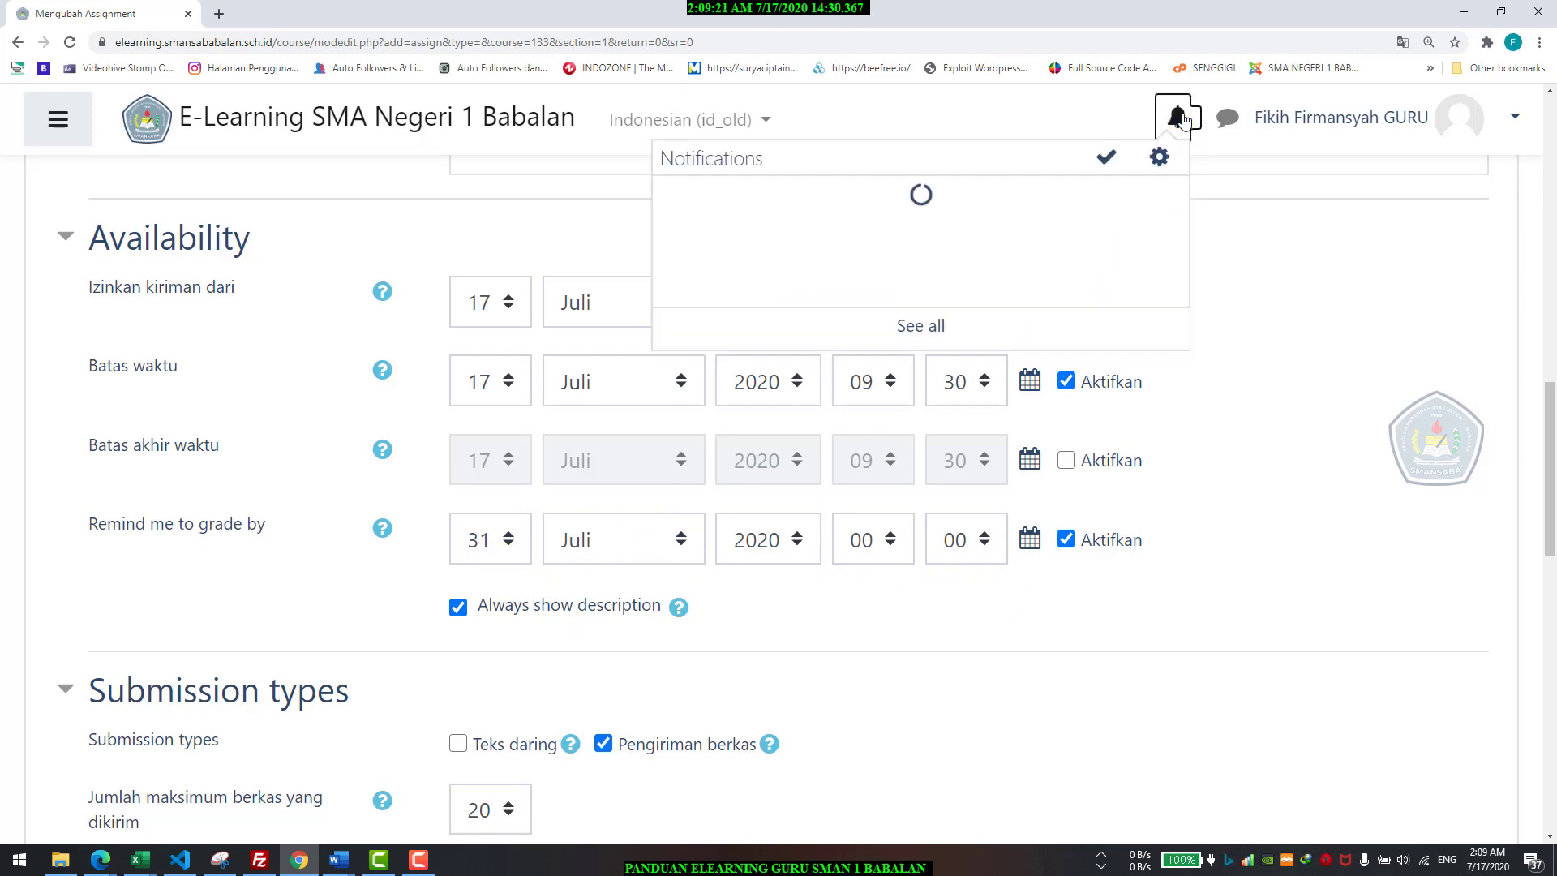
pyautogui.click(1177, 118)
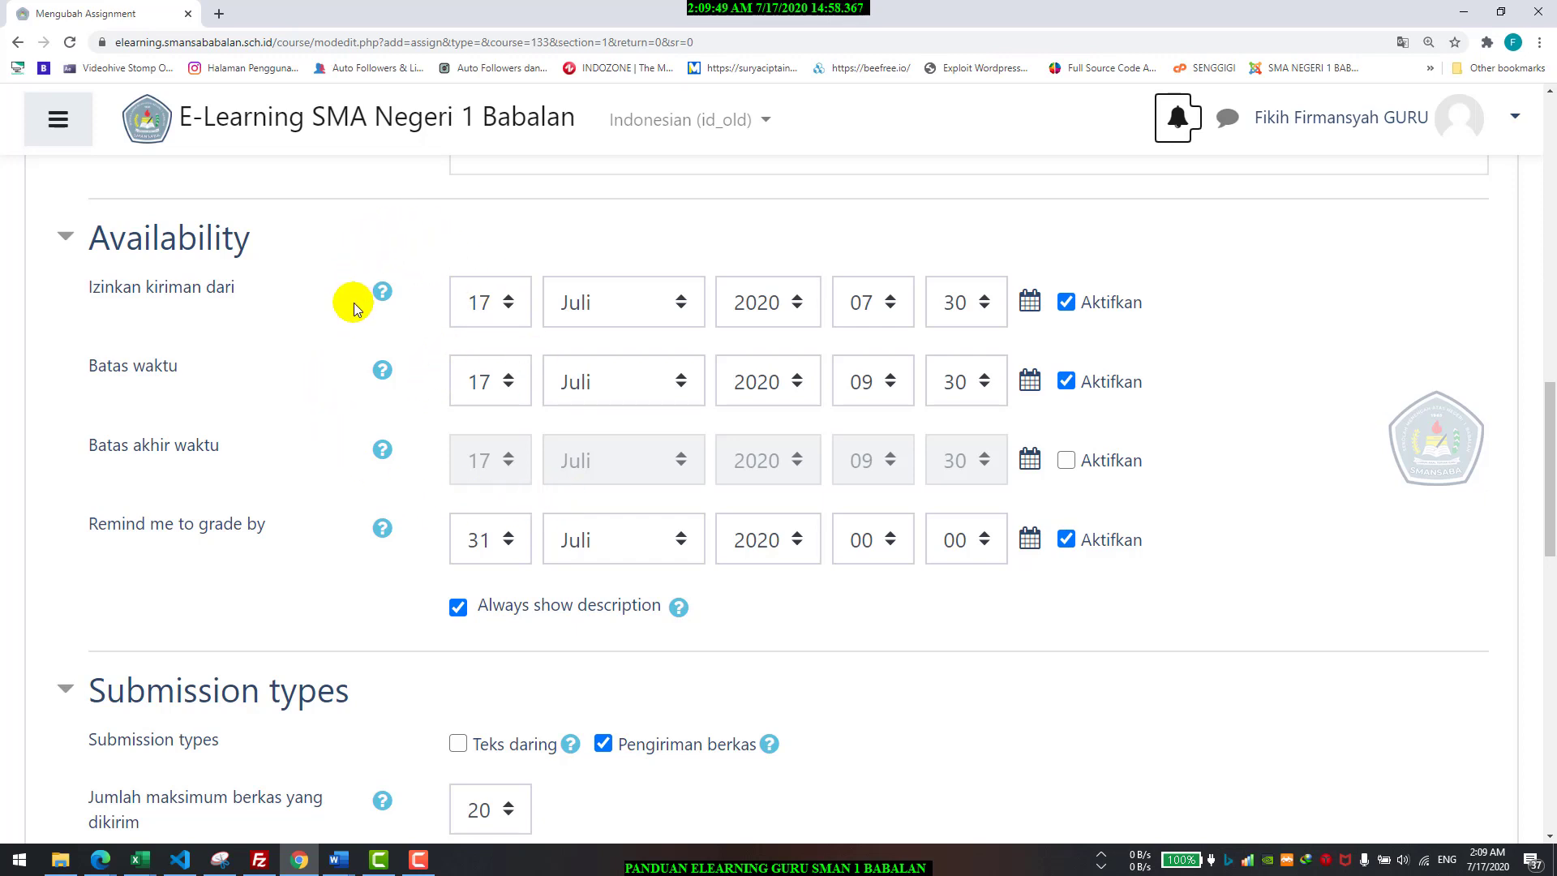
# - Review the assignment's submission types, name, description and additional files
pyautogui.scroll(-3, 383, 475)
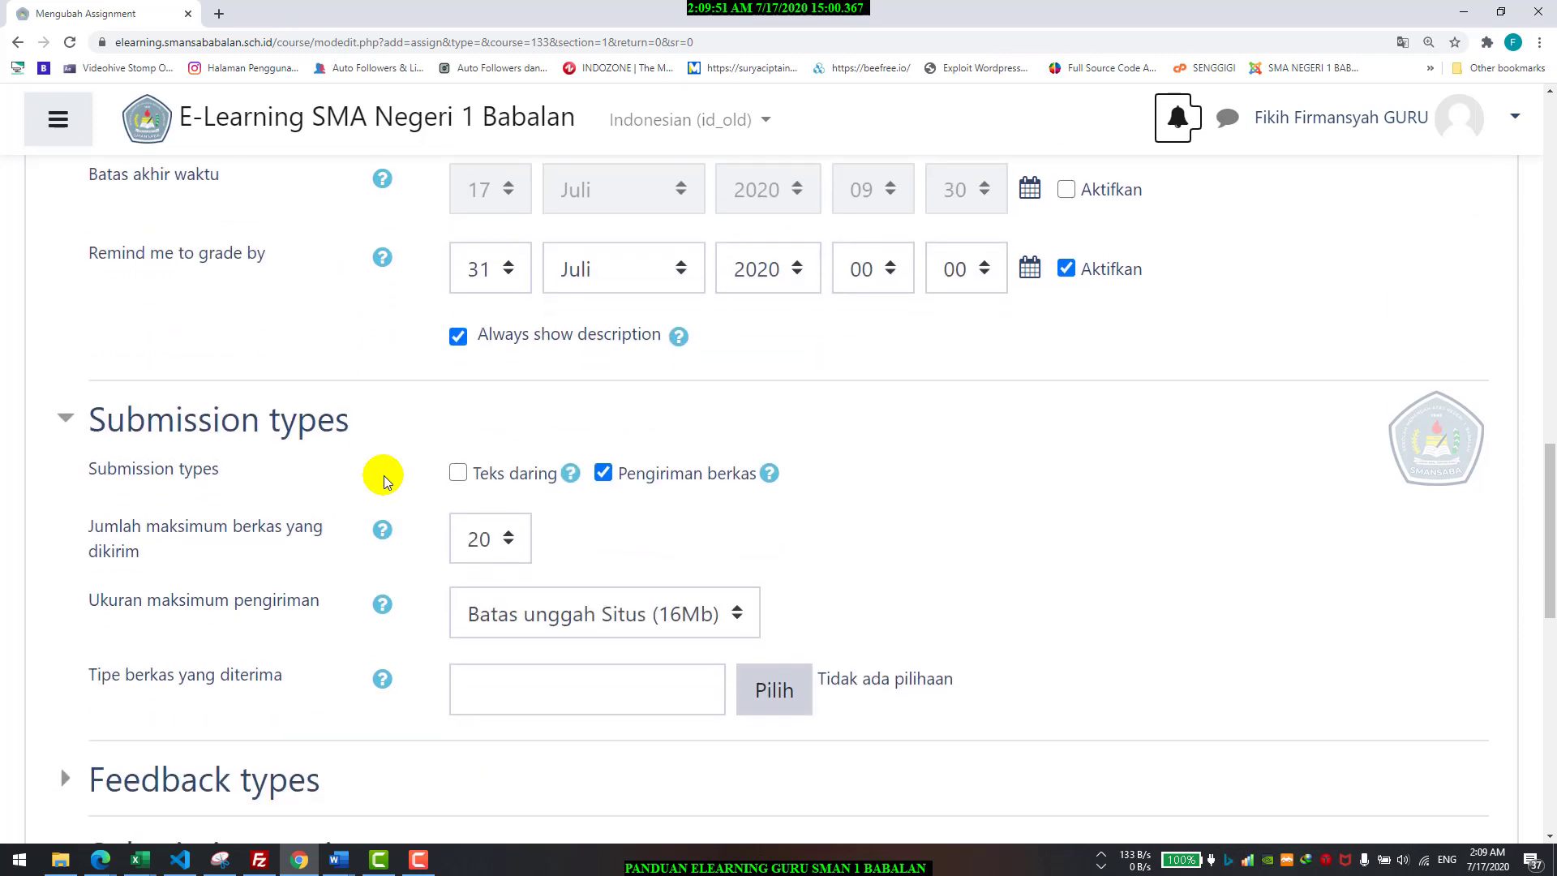
pyautogui.scroll(-2, 385, 478)
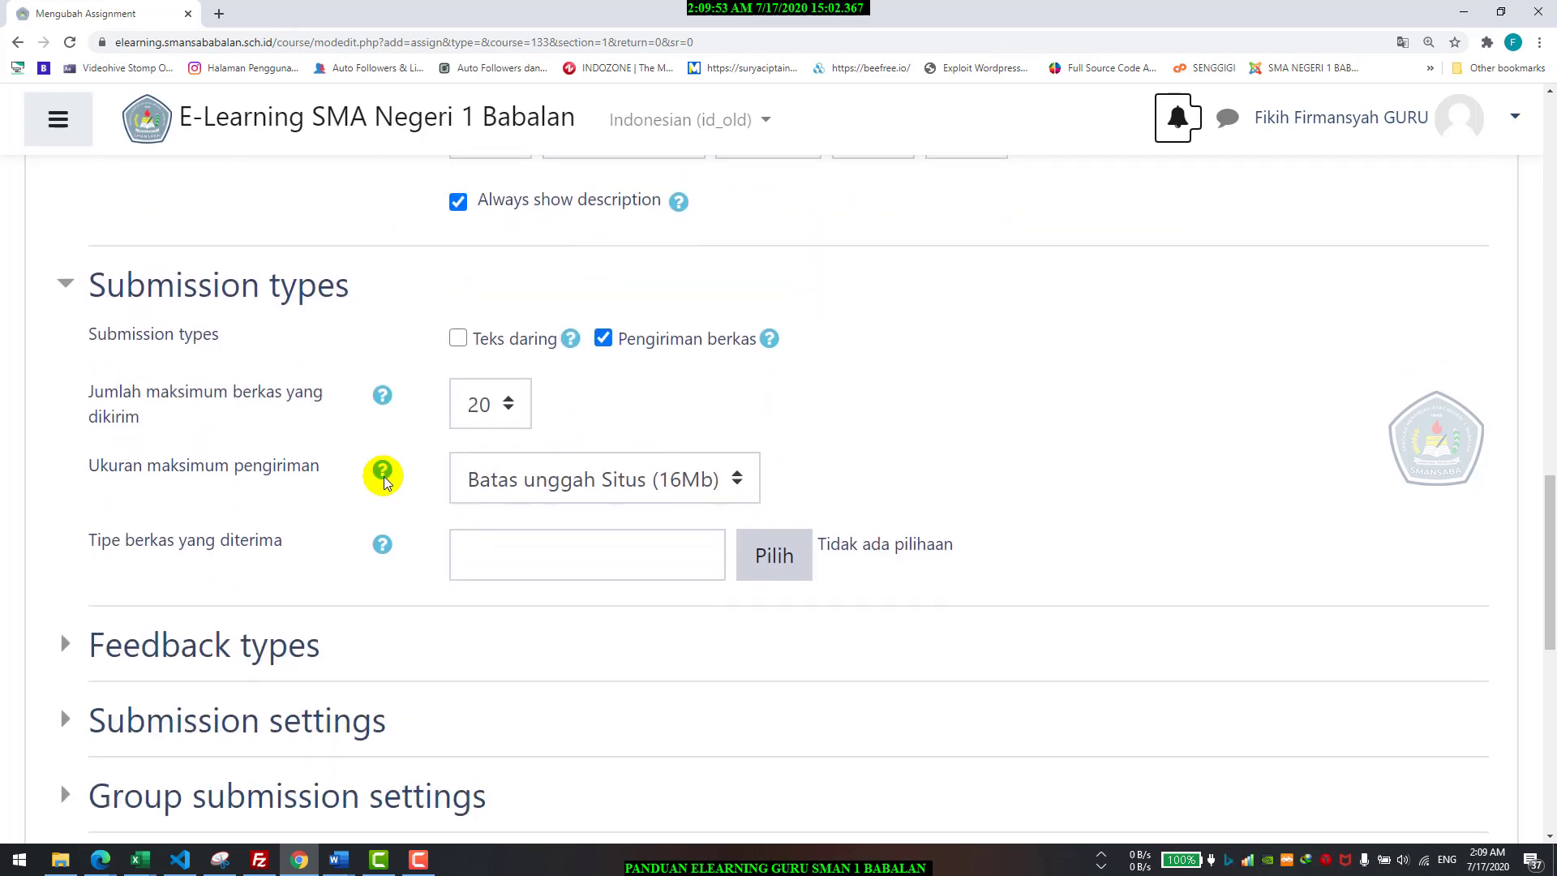
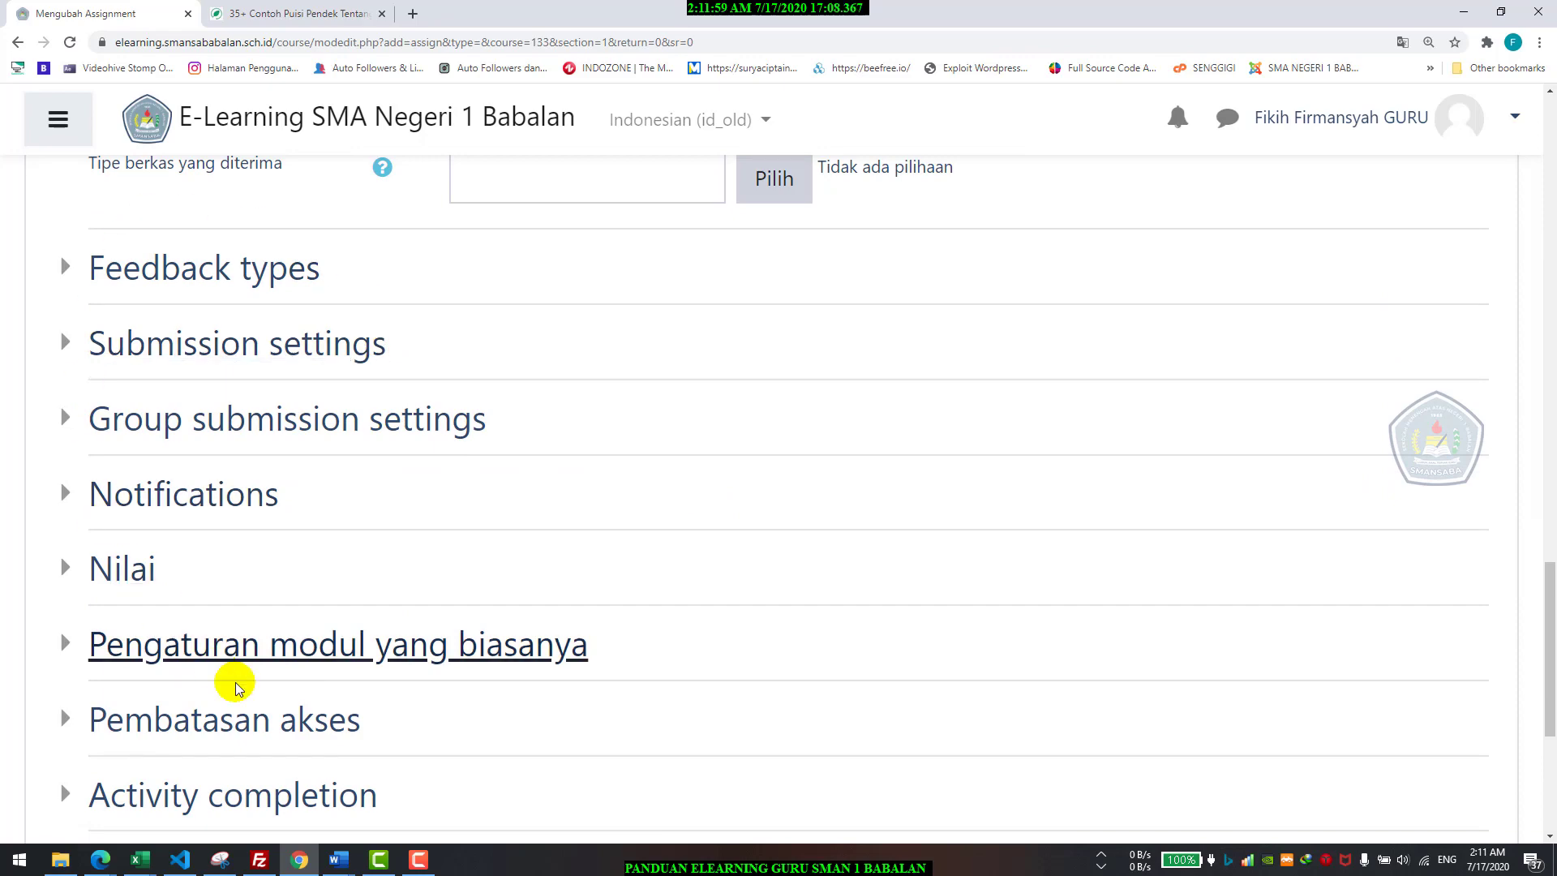
pyautogui.scroll(10, 435, 637)
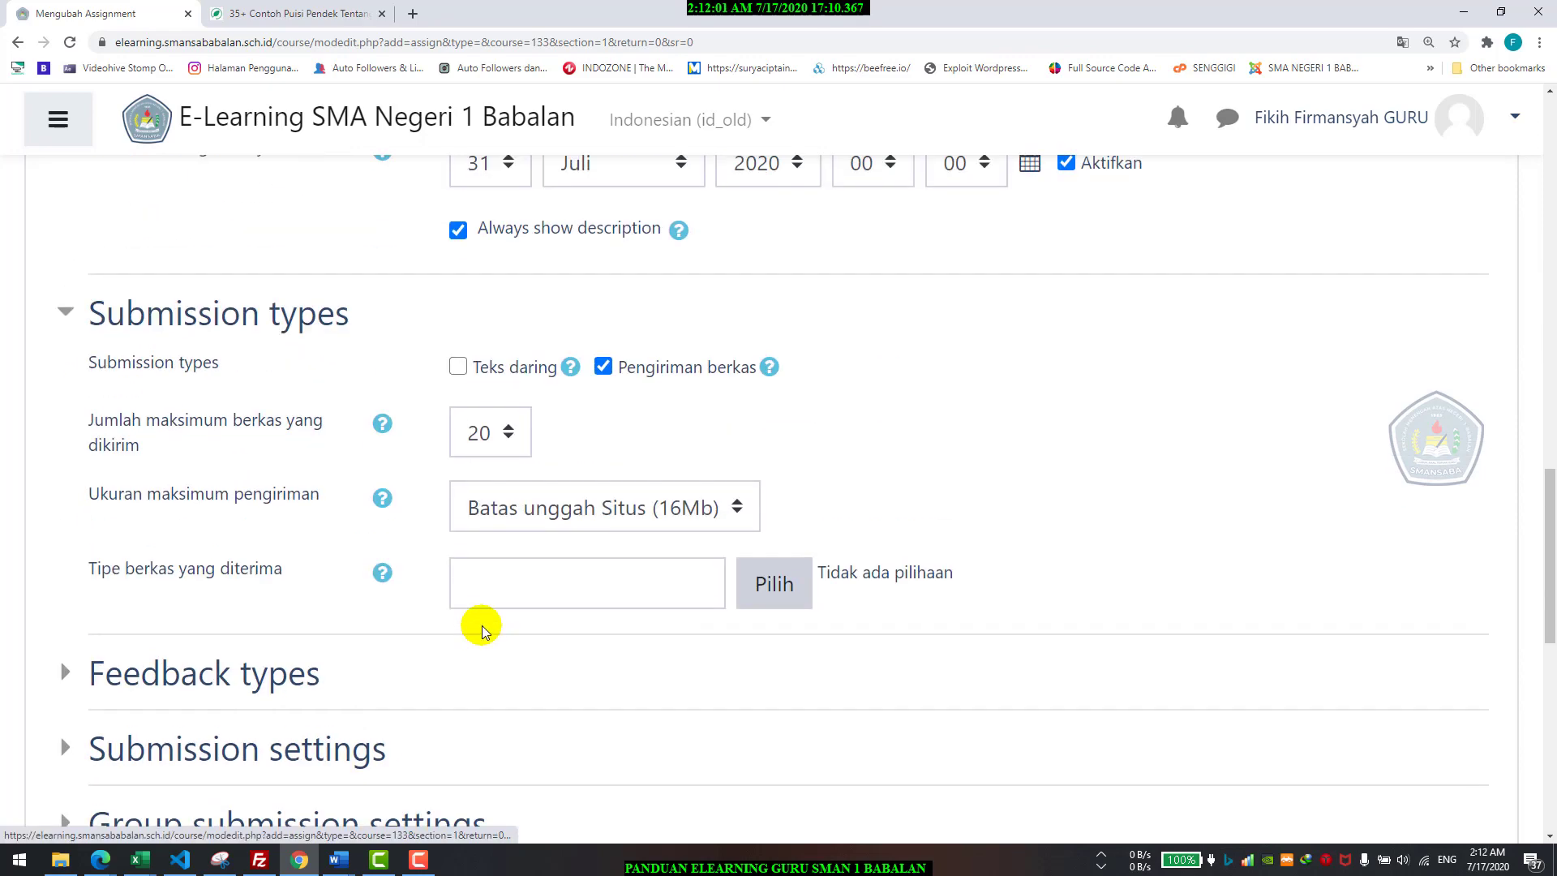
pyautogui.scroll(1, 848, 589)
pyautogui.scroll(10, 848, 589)
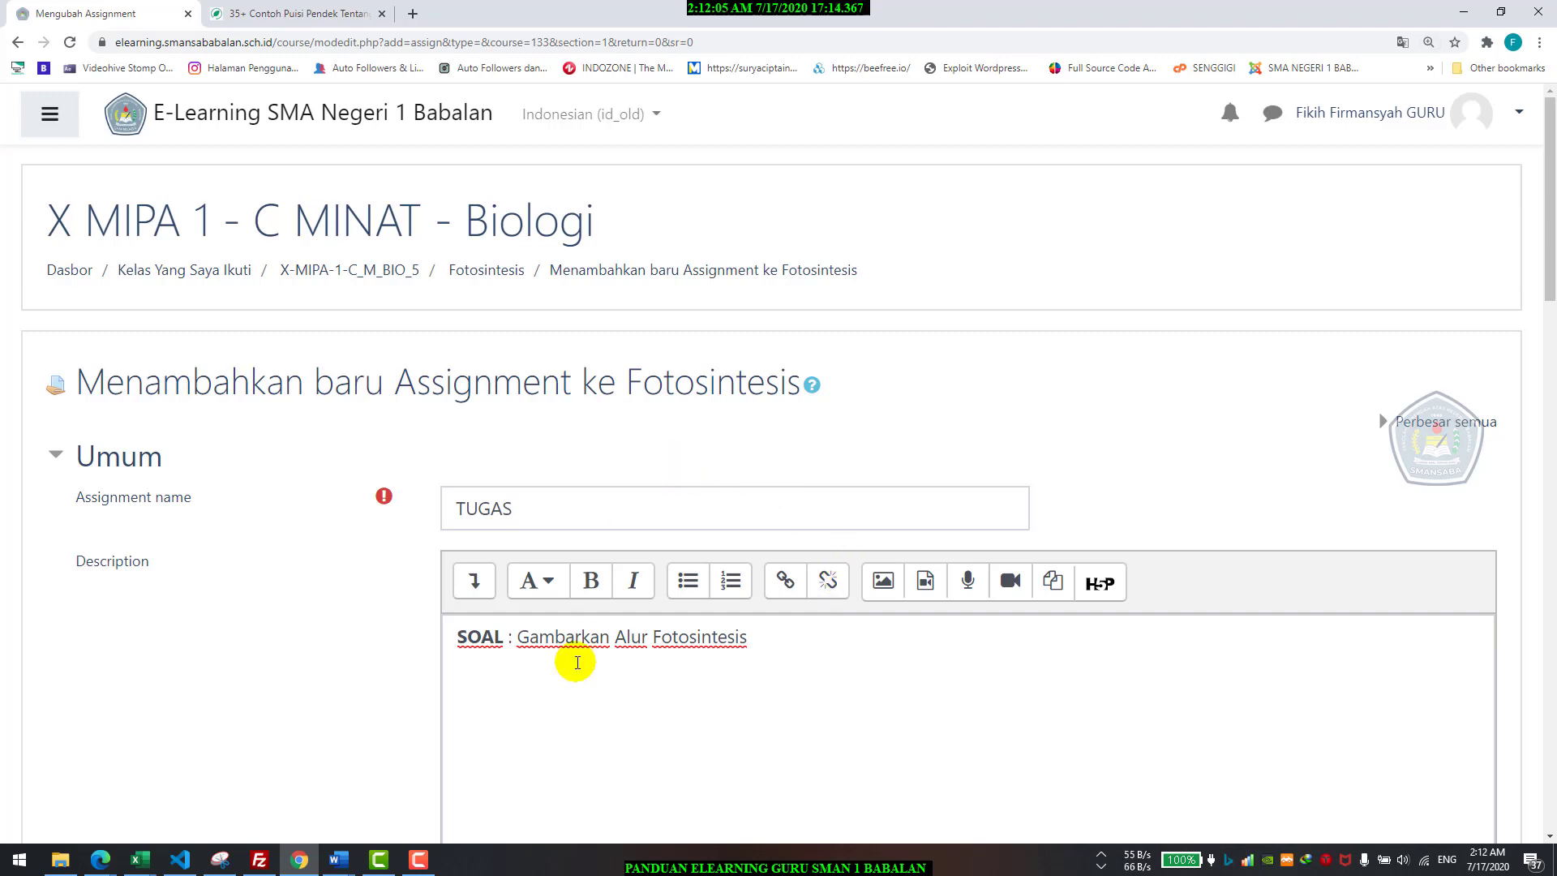
pyautogui.doubleClick(455, 403)
pyautogui.click(364, 470)
pyautogui.scroll(-3, 382, 421)
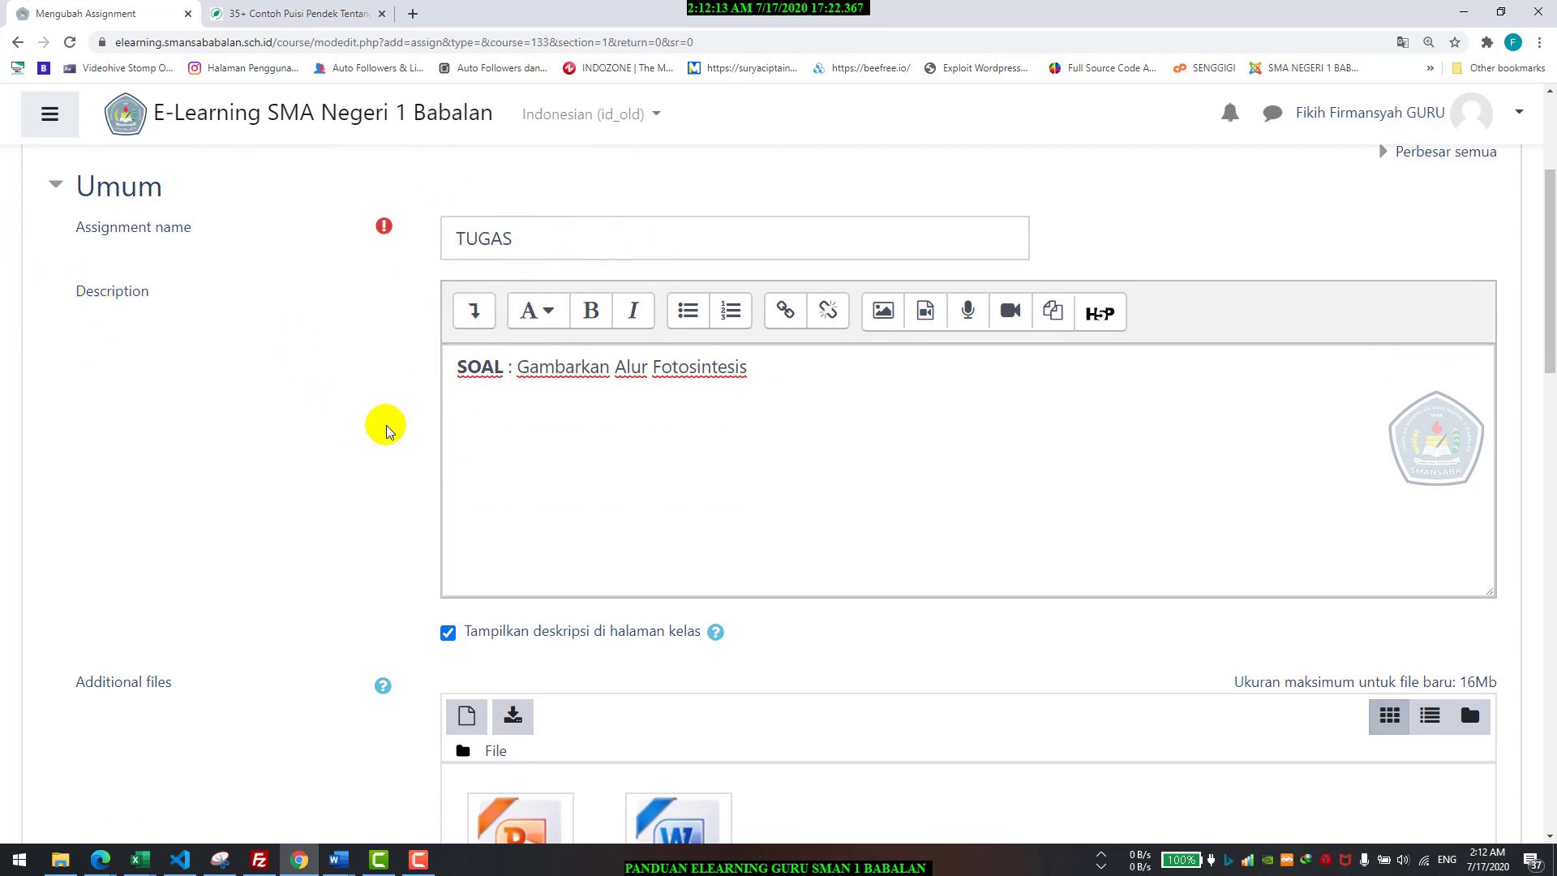
pyautogui.scroll(-3, 480, 367)
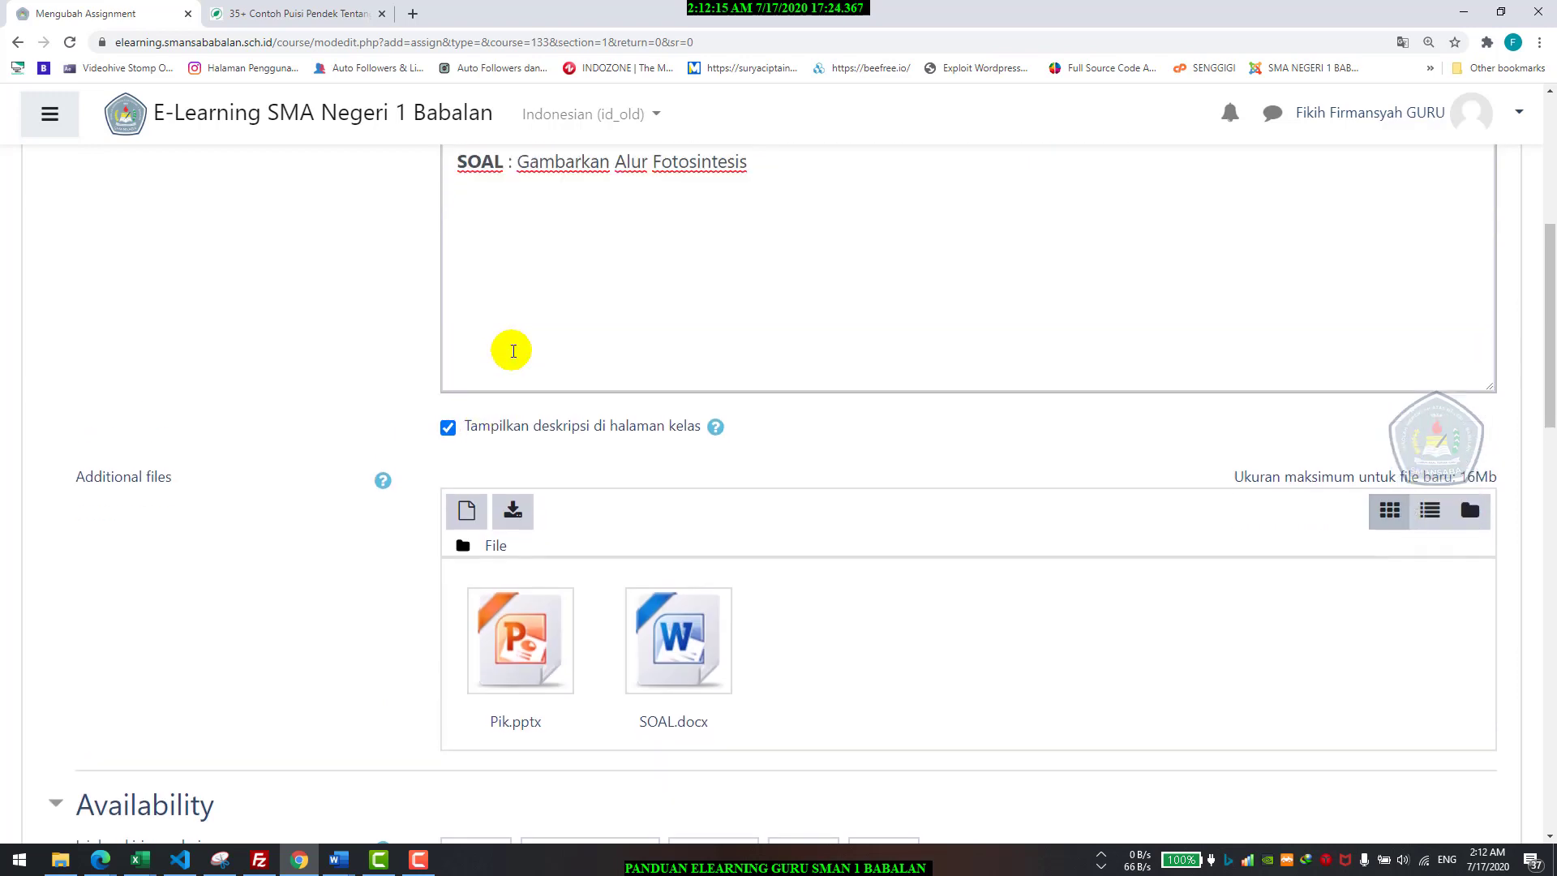
pyautogui.scroll(1, 511, 348)
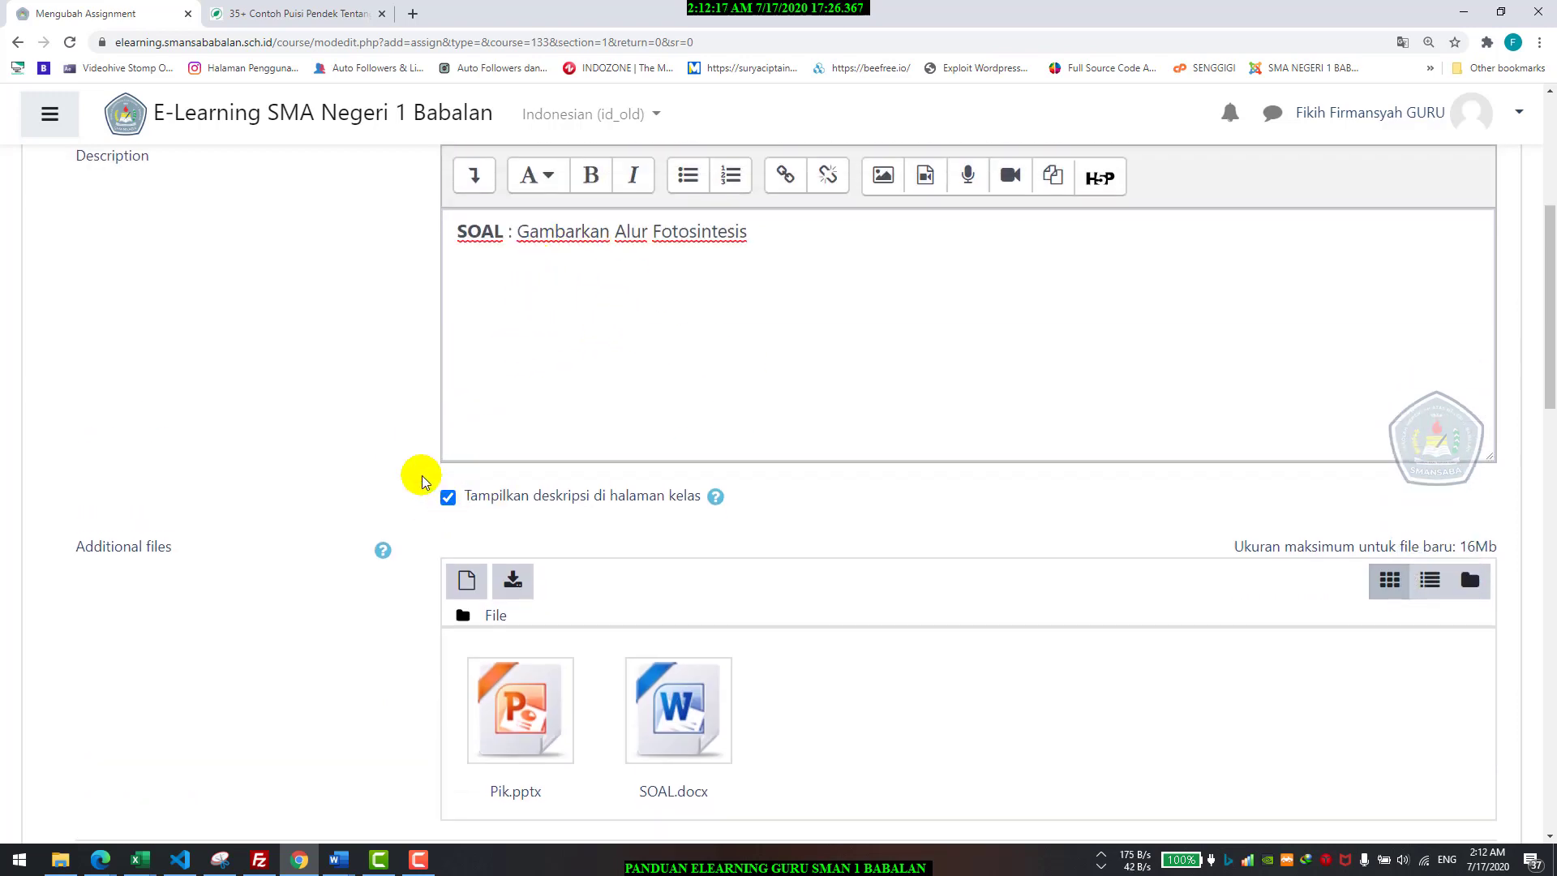
pyautogui.scroll(-2, 447, 516)
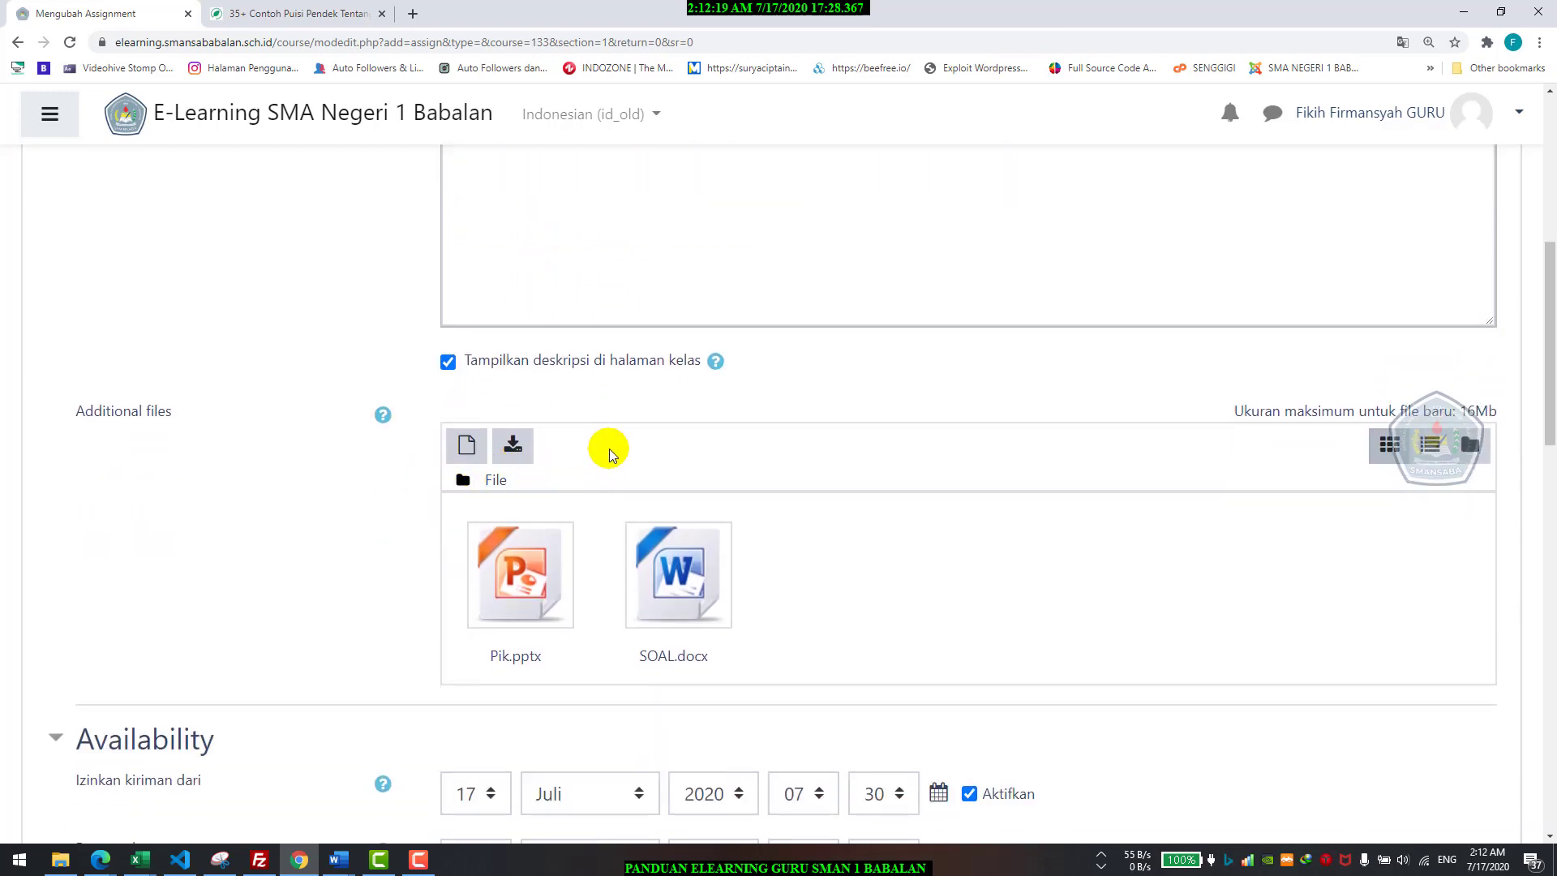
pyautogui.scroll(4, 646, 460)
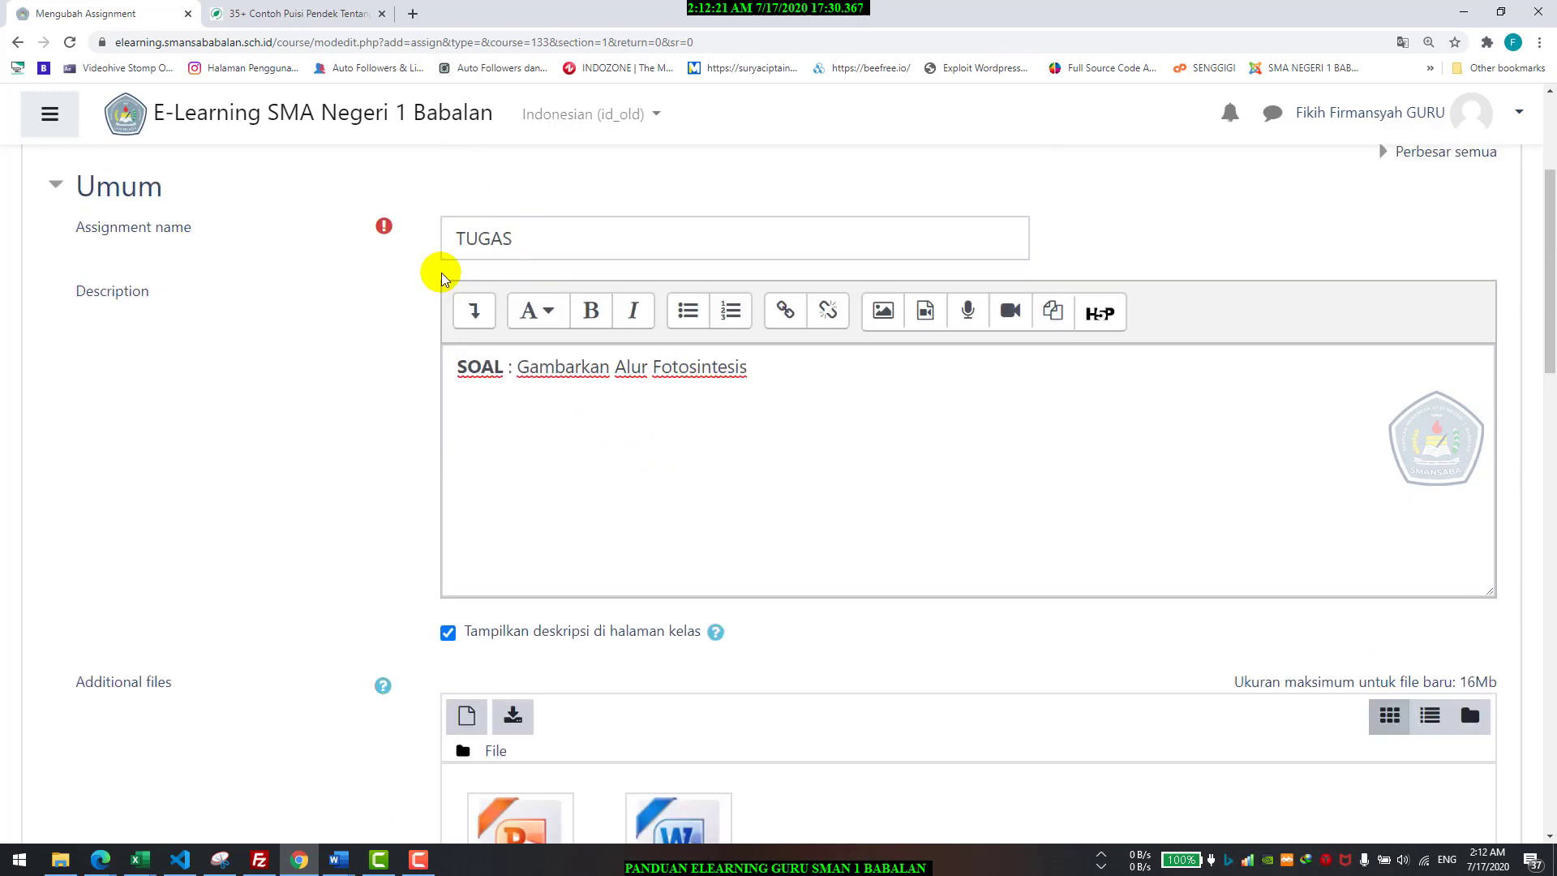
pyautogui.scroll(-6, 656, 462)
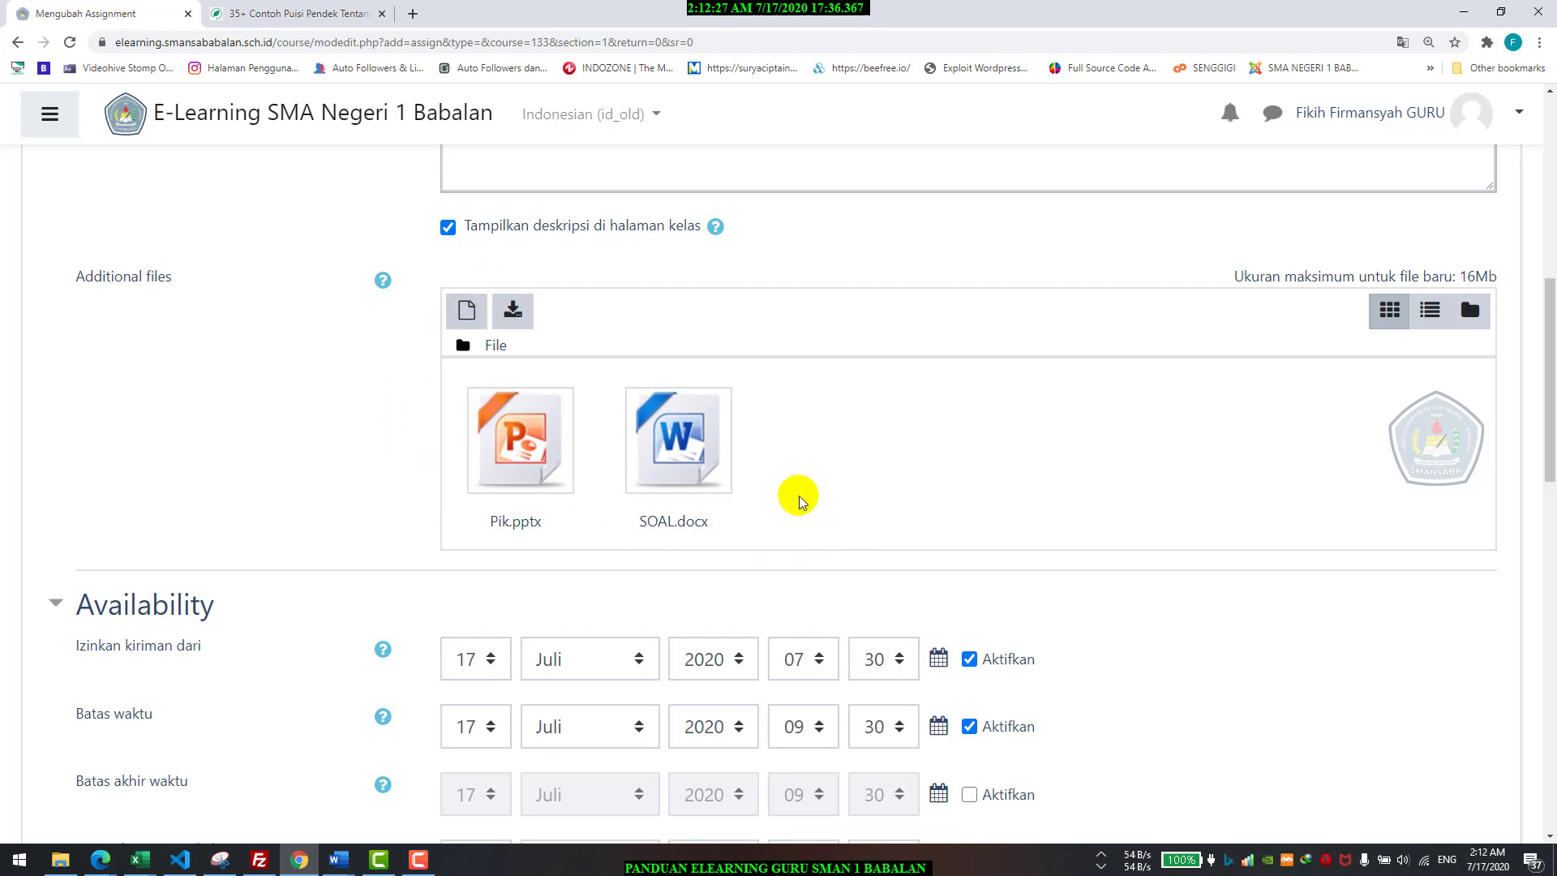
# - Set the due date's (Batas waktu) day to 23 and back to 17, and switch the cut-off date (Batas akhir waktu) on and off
pyautogui.scroll(-4, 798, 499)
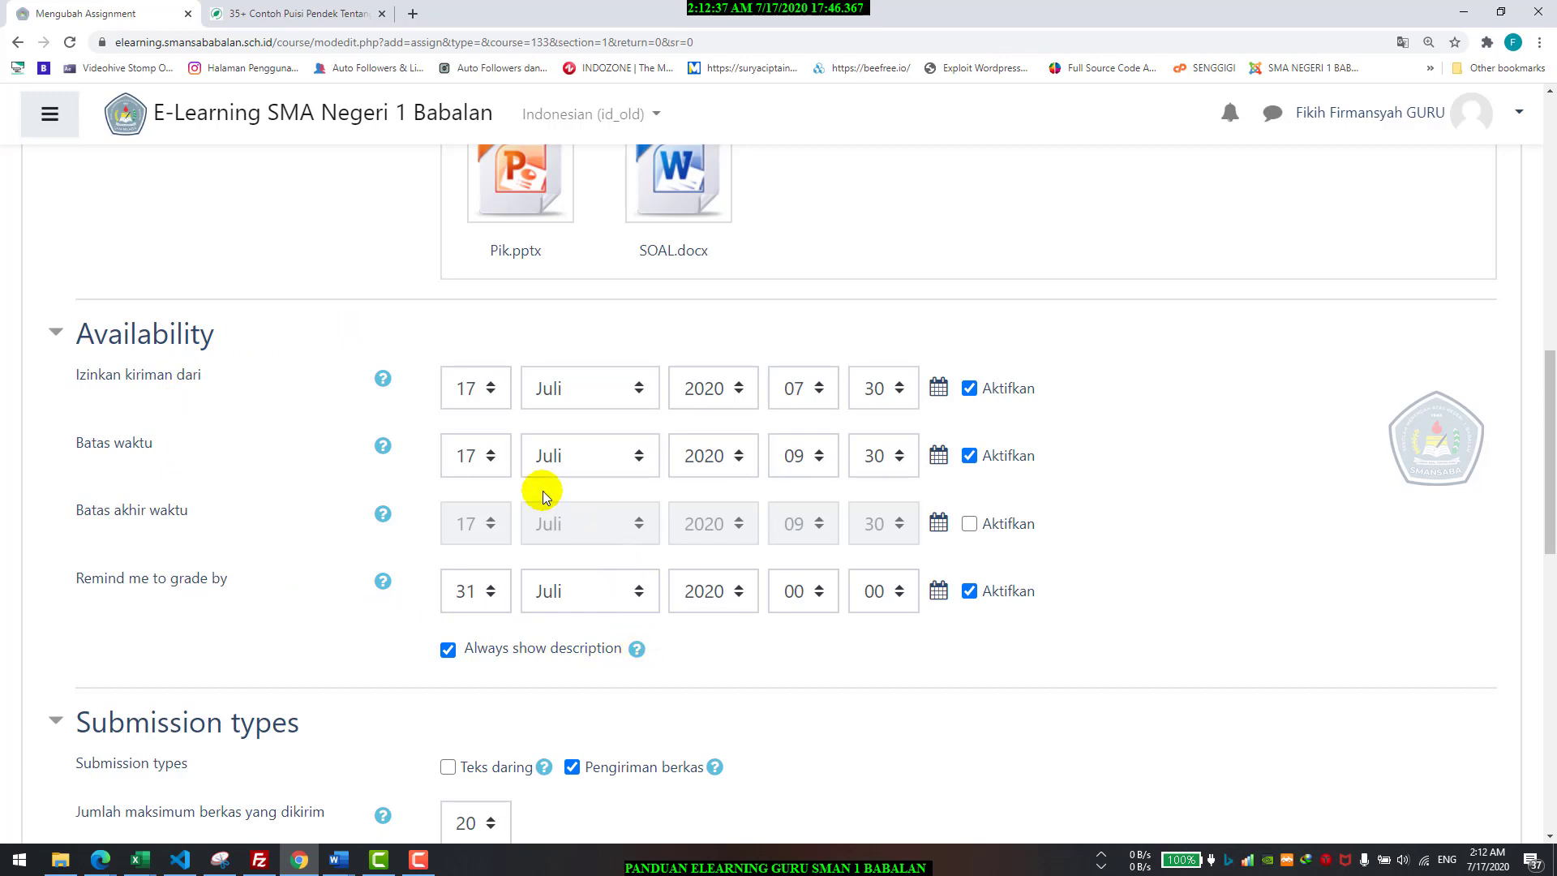
pyautogui.click(487, 472)
pyautogui.click(507, 403)
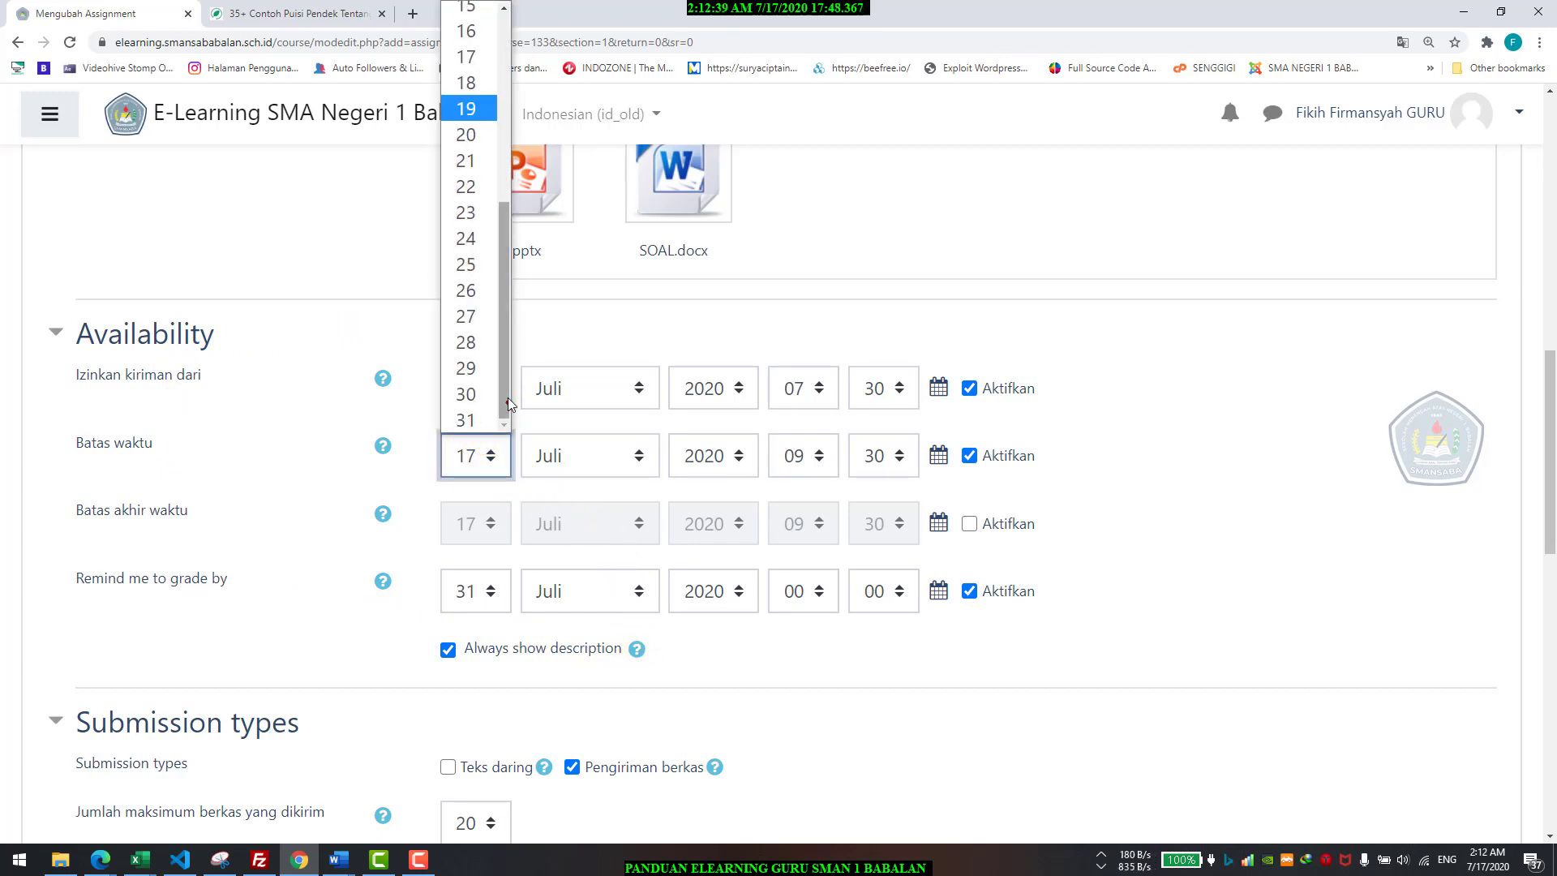
pyautogui.click(462, 222)
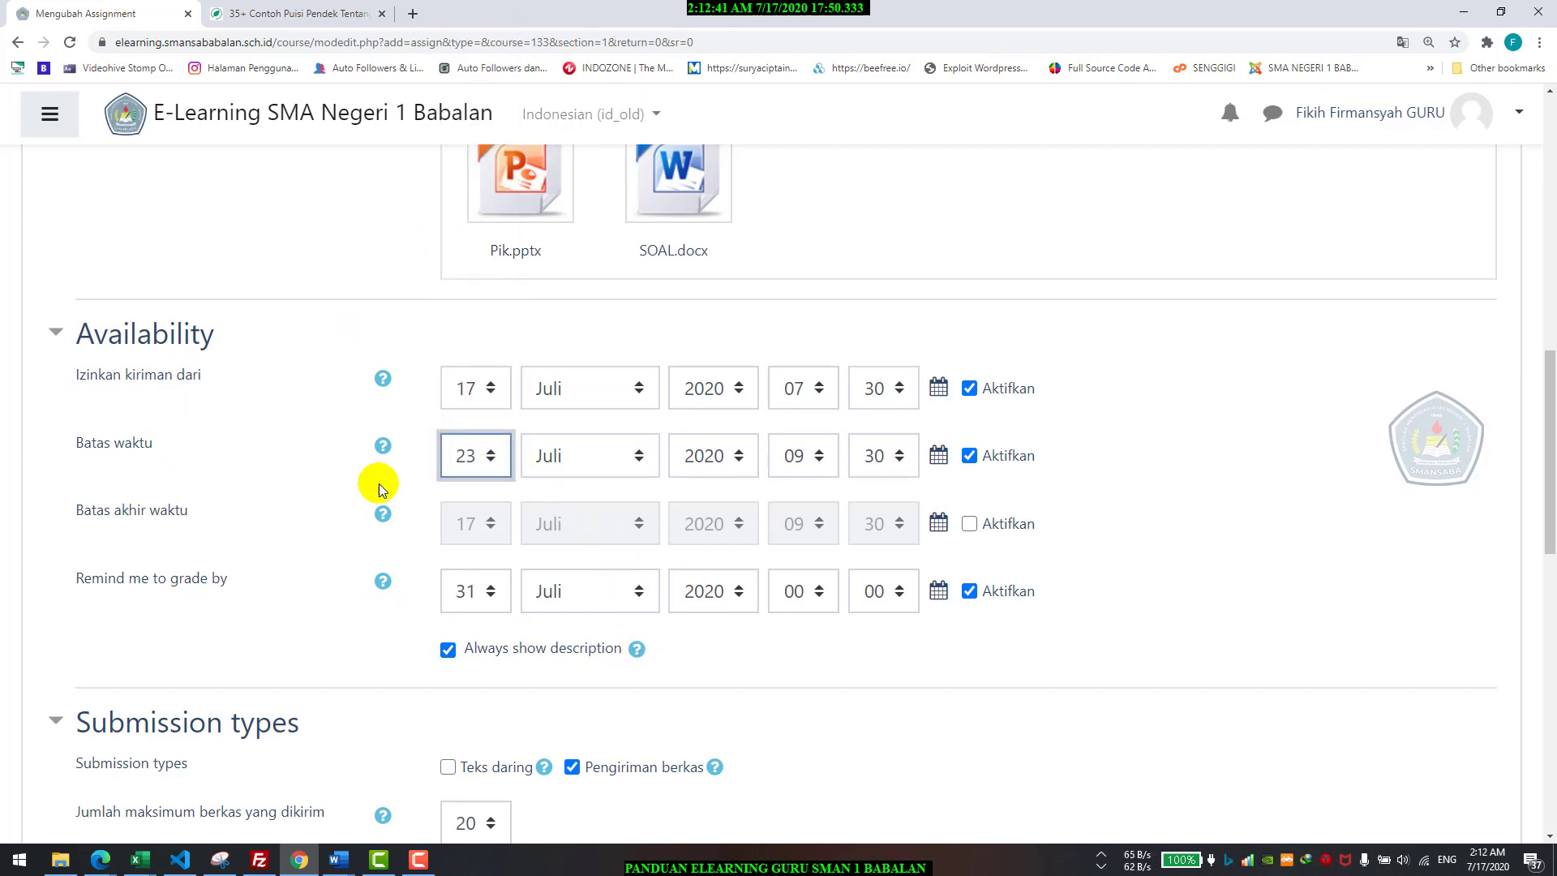
pyautogui.click(488, 470)
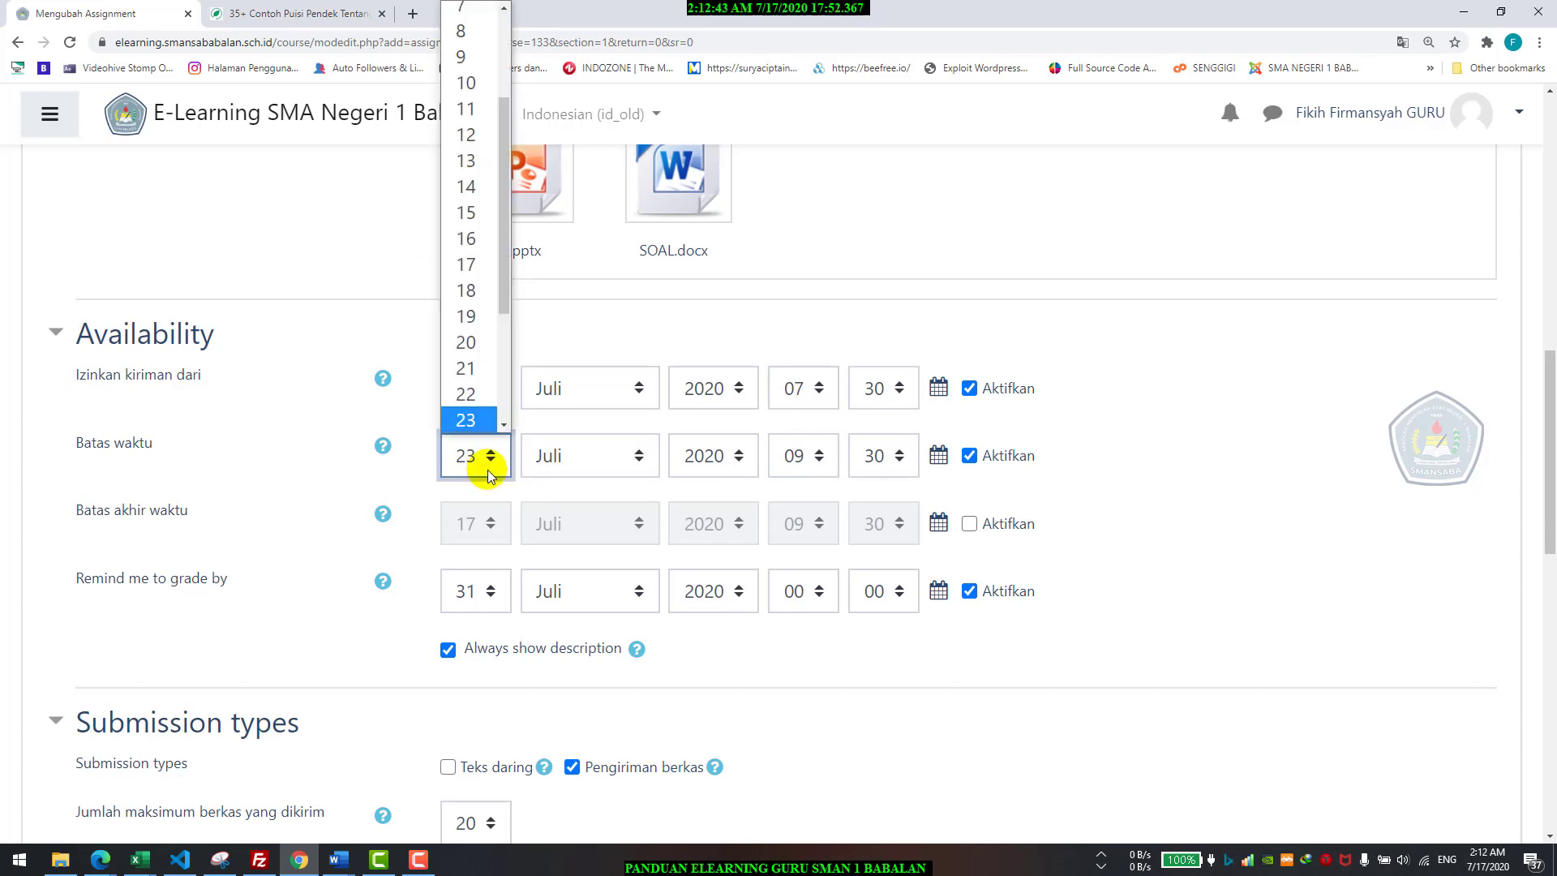
pyautogui.scroll(-1, 496, 396)
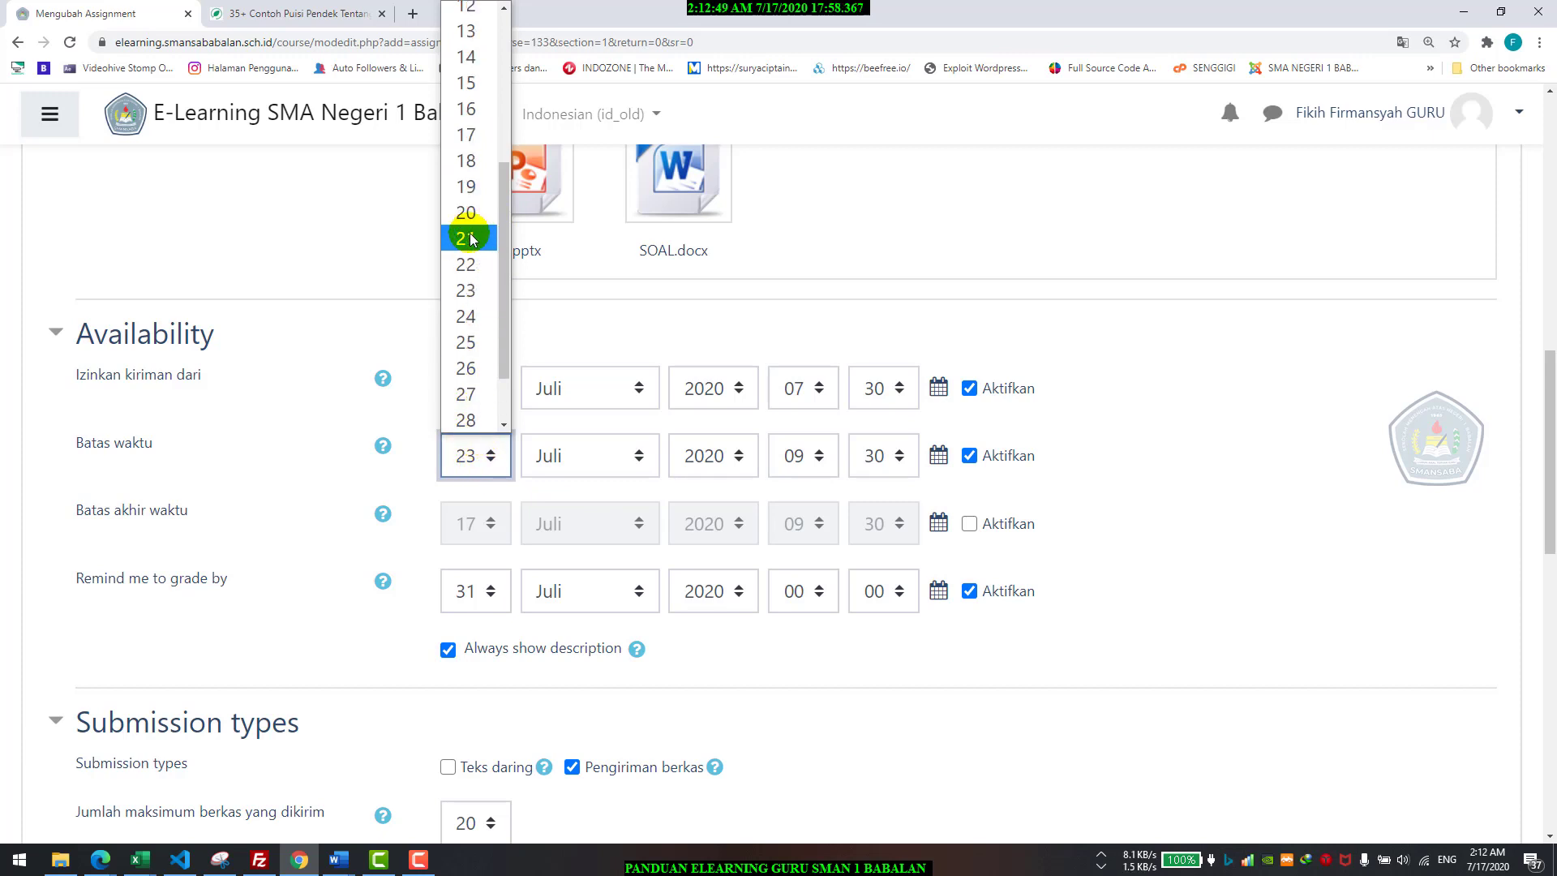
pyautogui.click(470, 140)
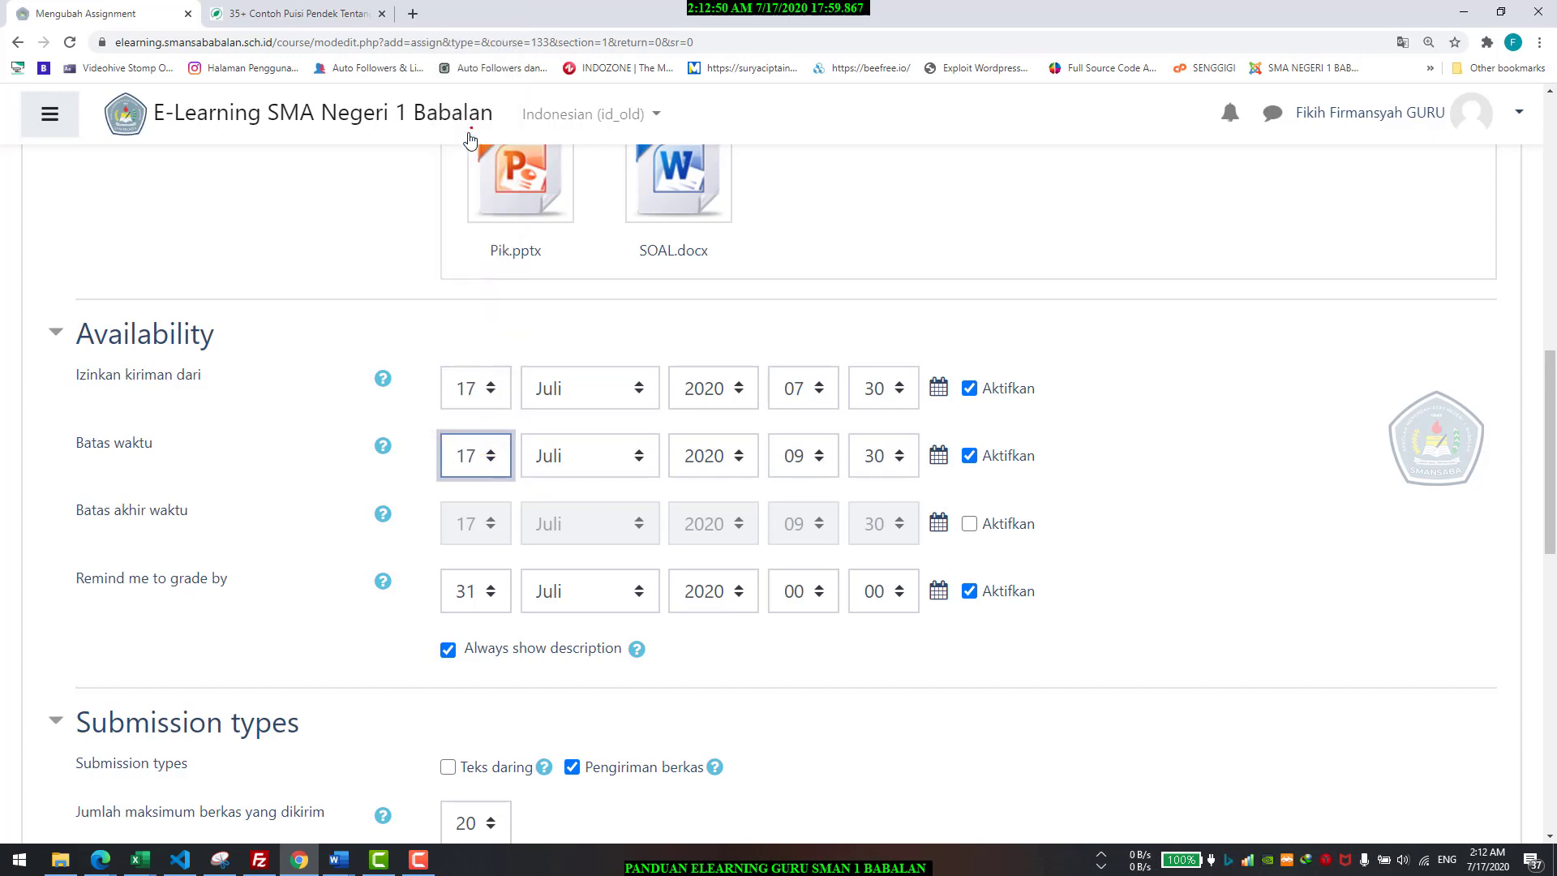
pyautogui.click(280, 433)
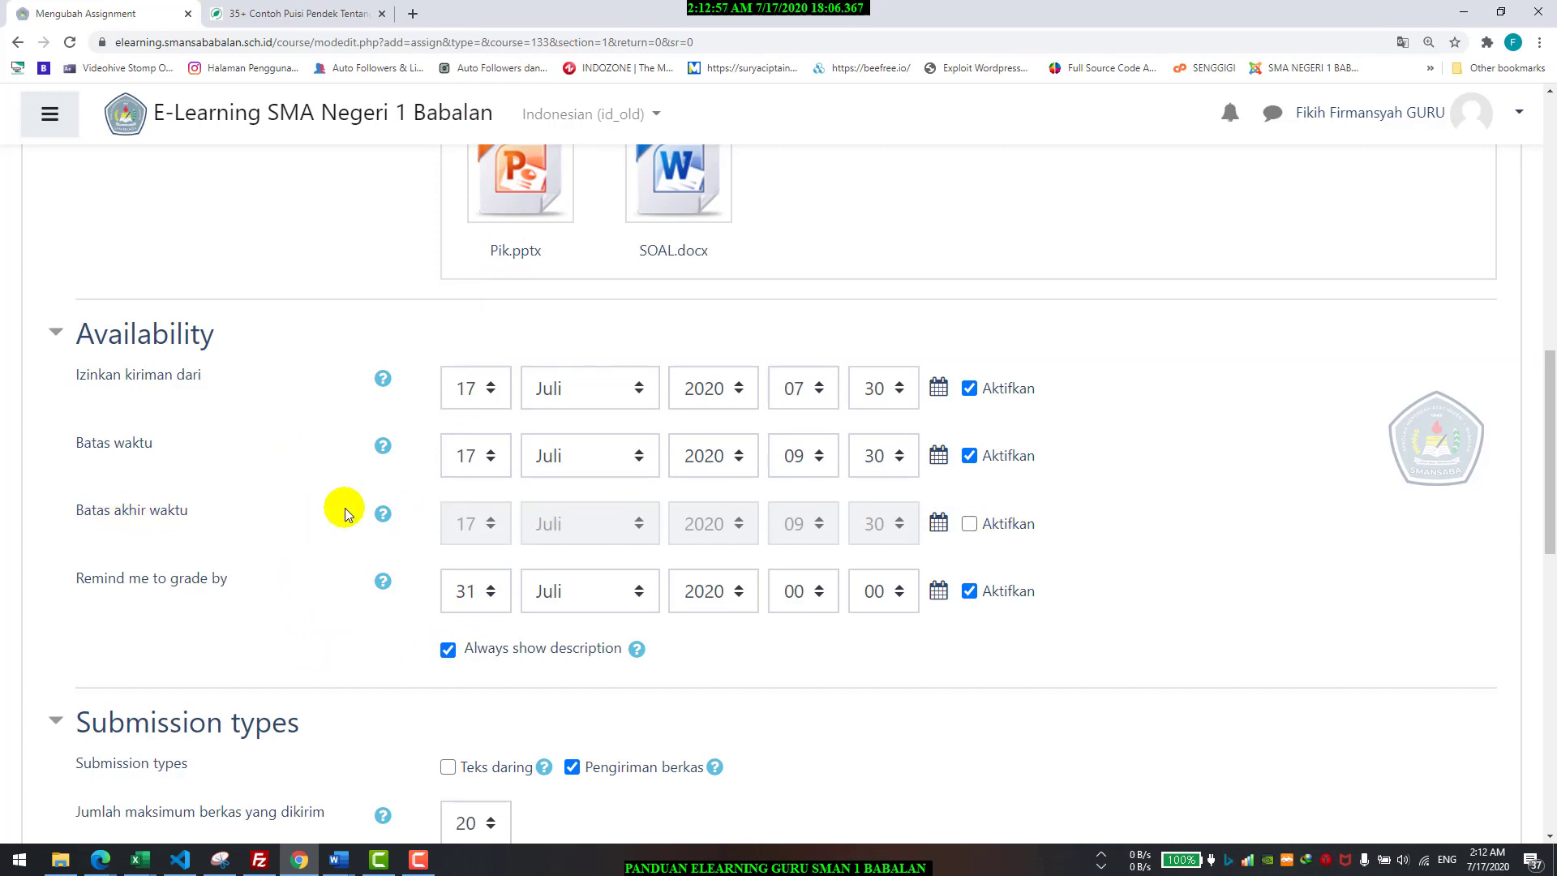
pyautogui.click(973, 525)
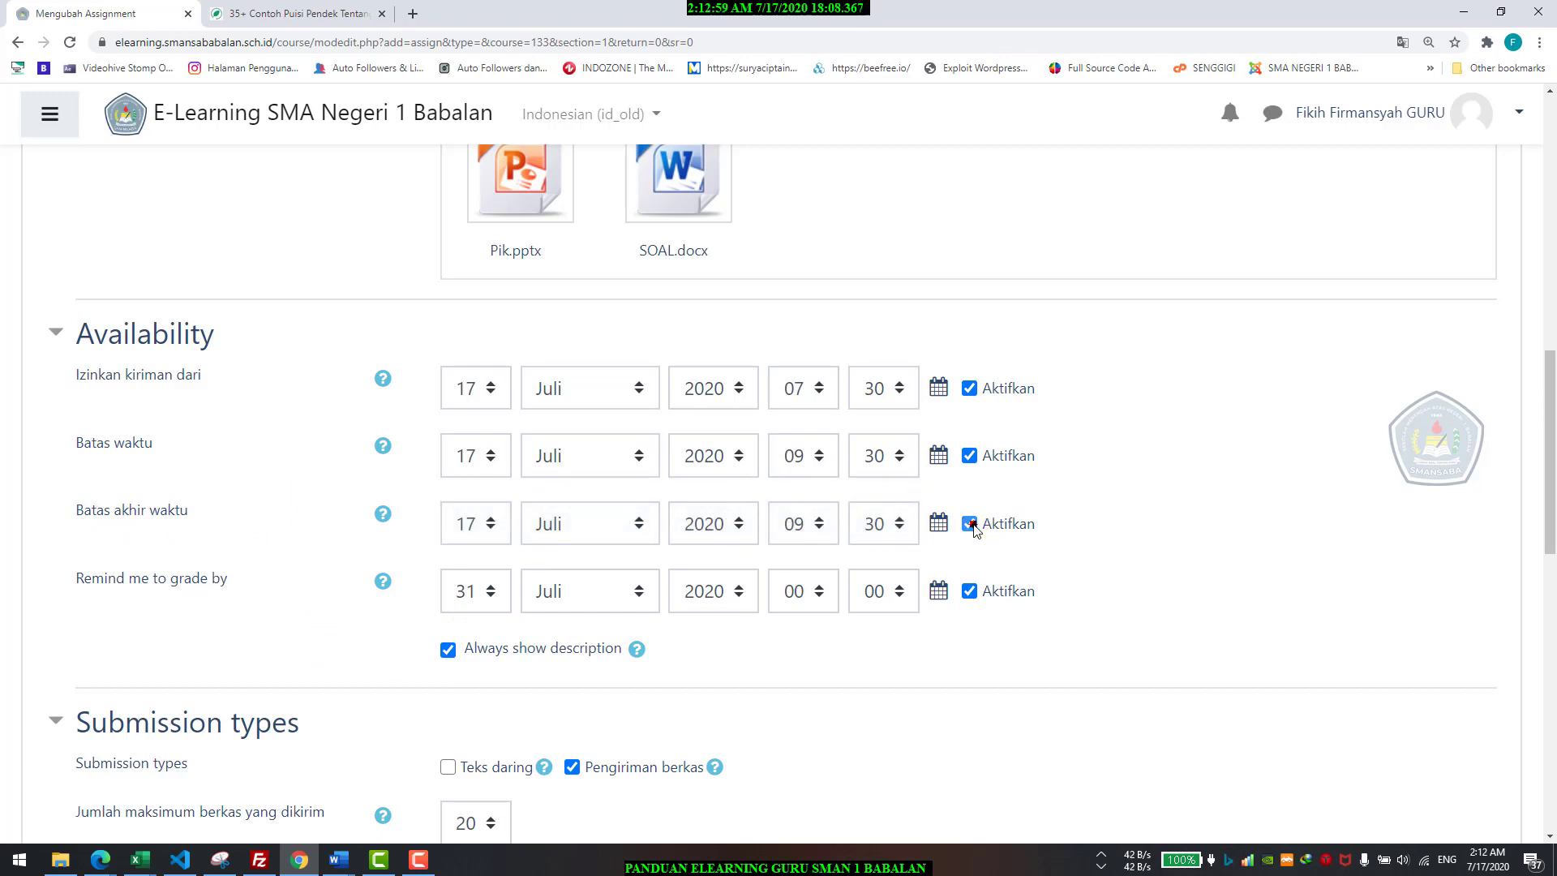
pyautogui.click(974, 525)
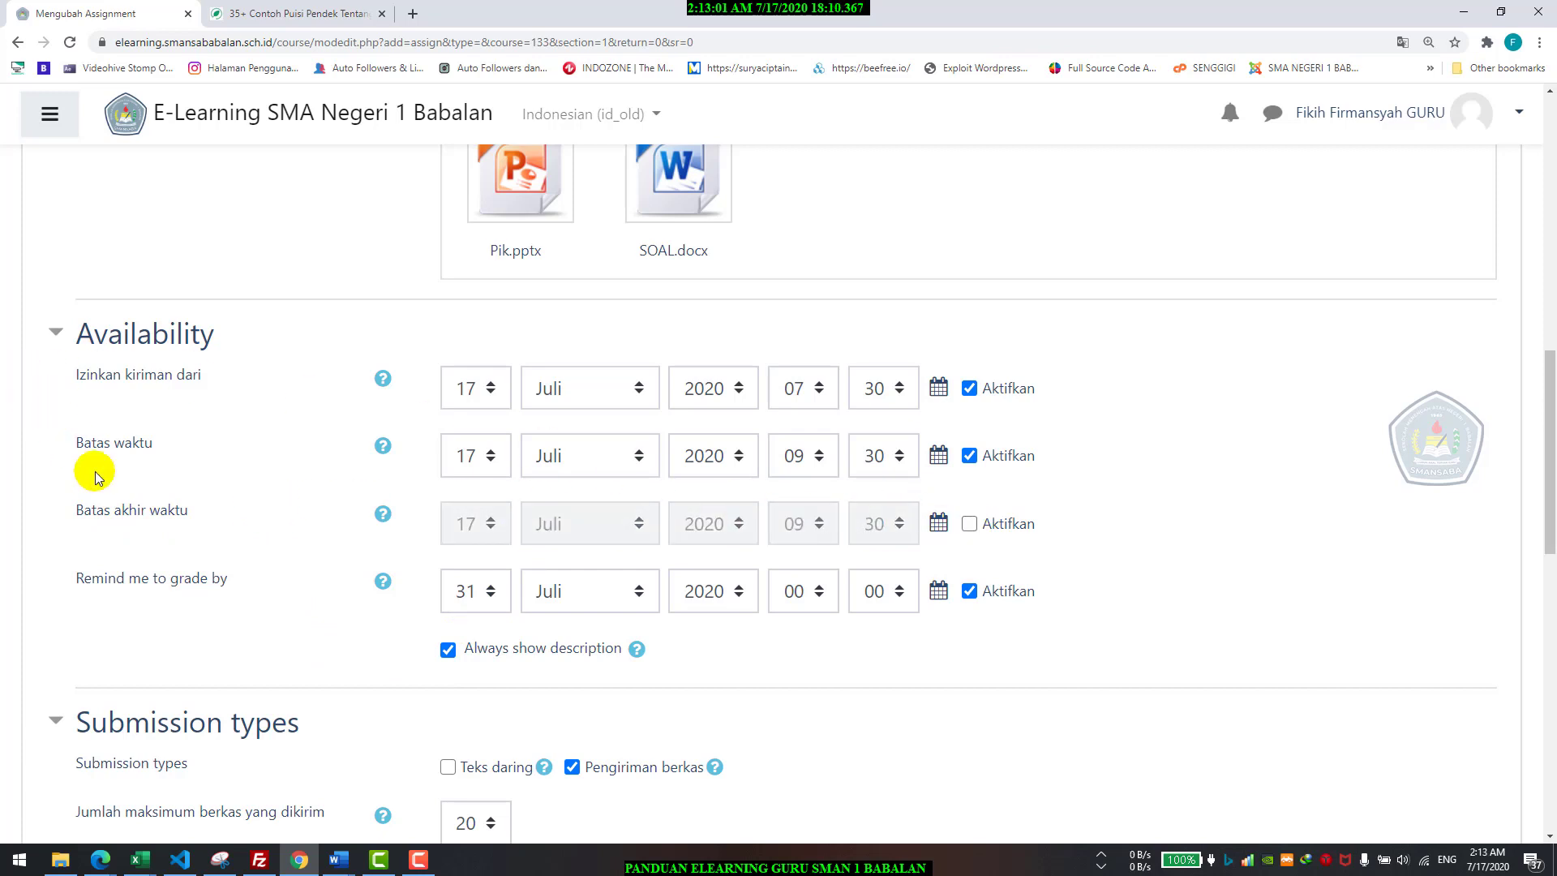
# - Recheck the whole assignment form, from name, description and attached files to the availability dates and submission types
pyautogui.scroll(-3, 219, 549)
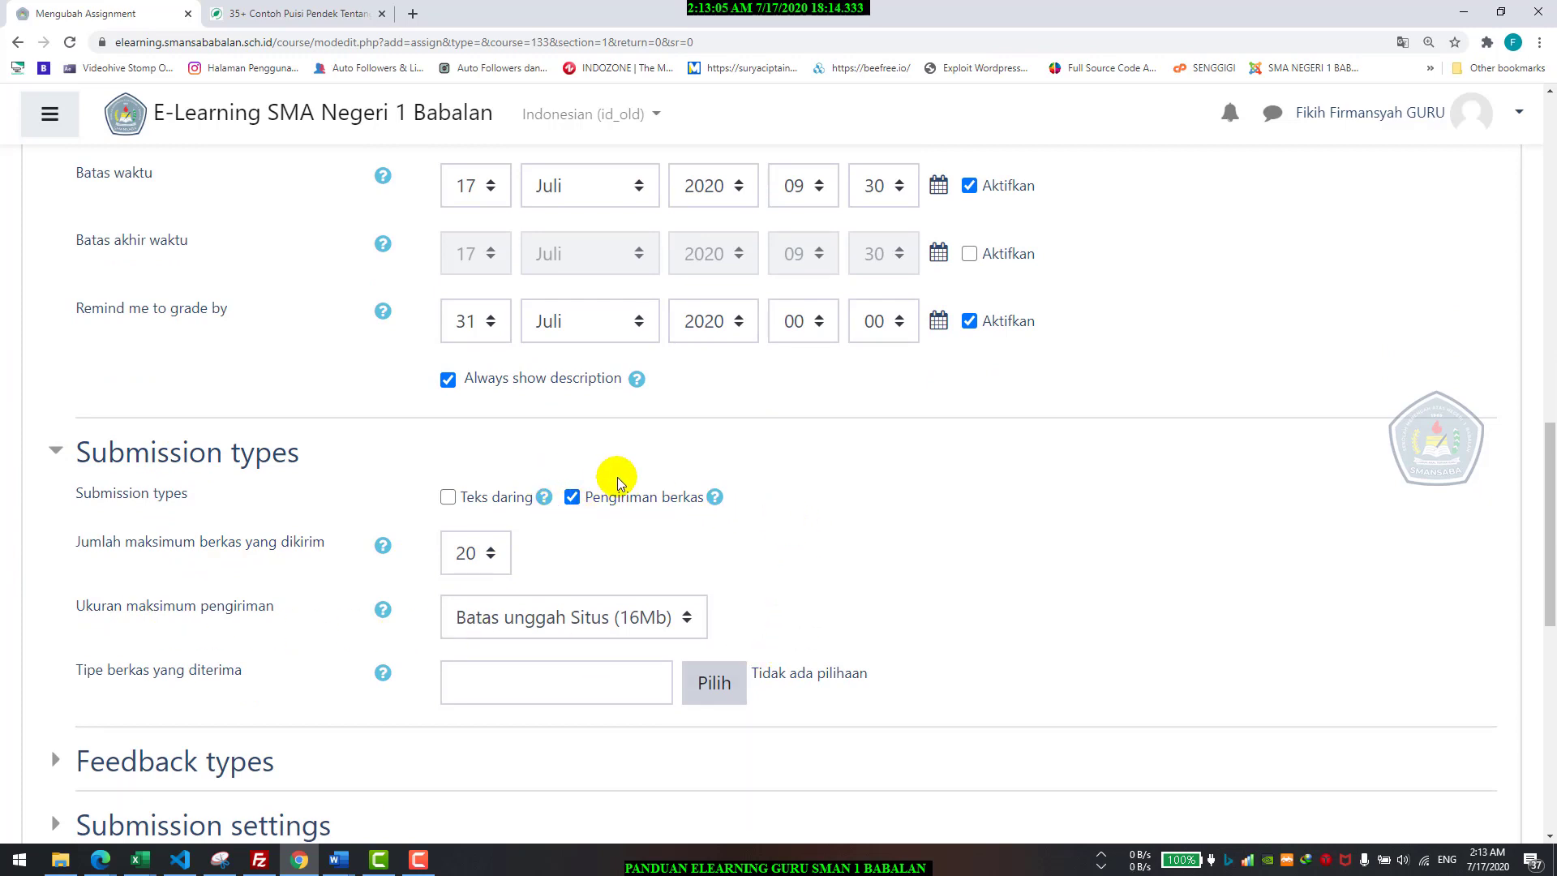
pyautogui.scroll(15, 586, 518)
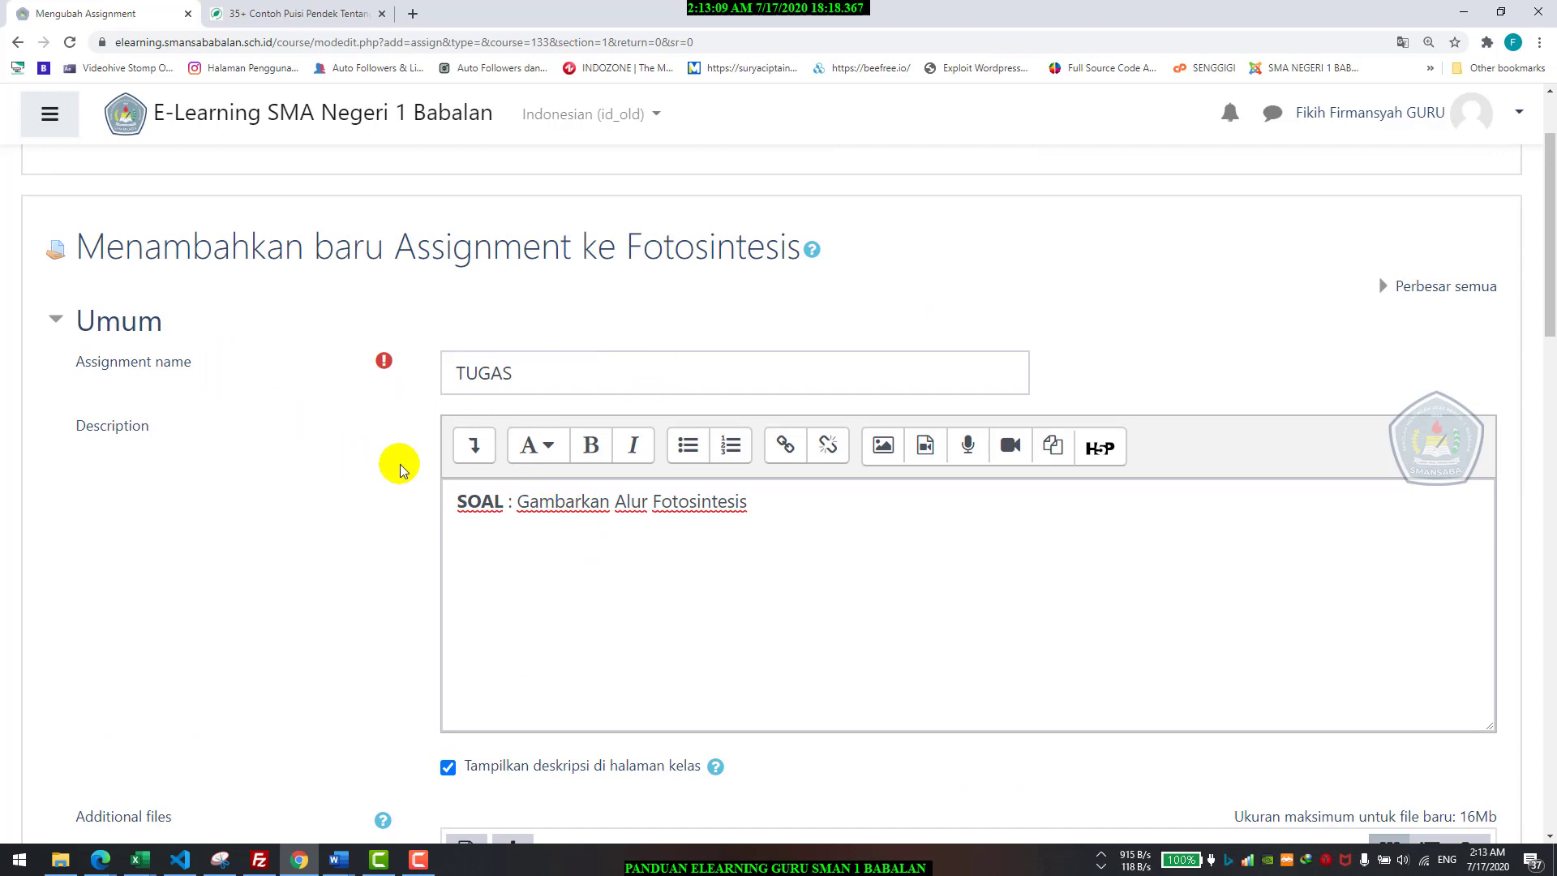
pyautogui.scroll(-1, 369, 463)
pyautogui.scroll(-1, 370, 464)
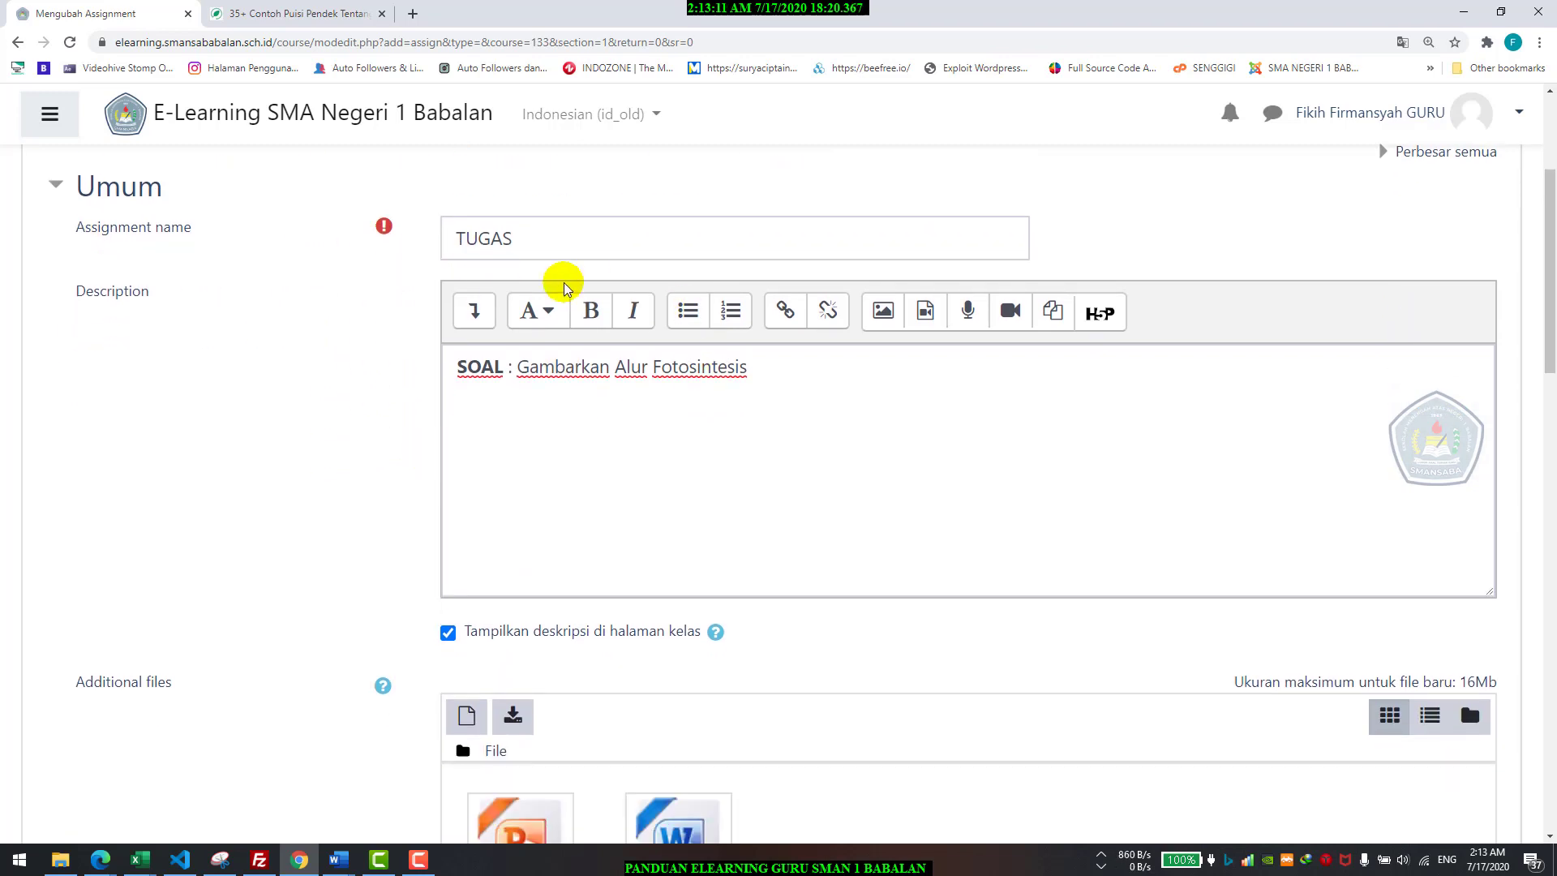
pyautogui.scroll(-3, 455, 451)
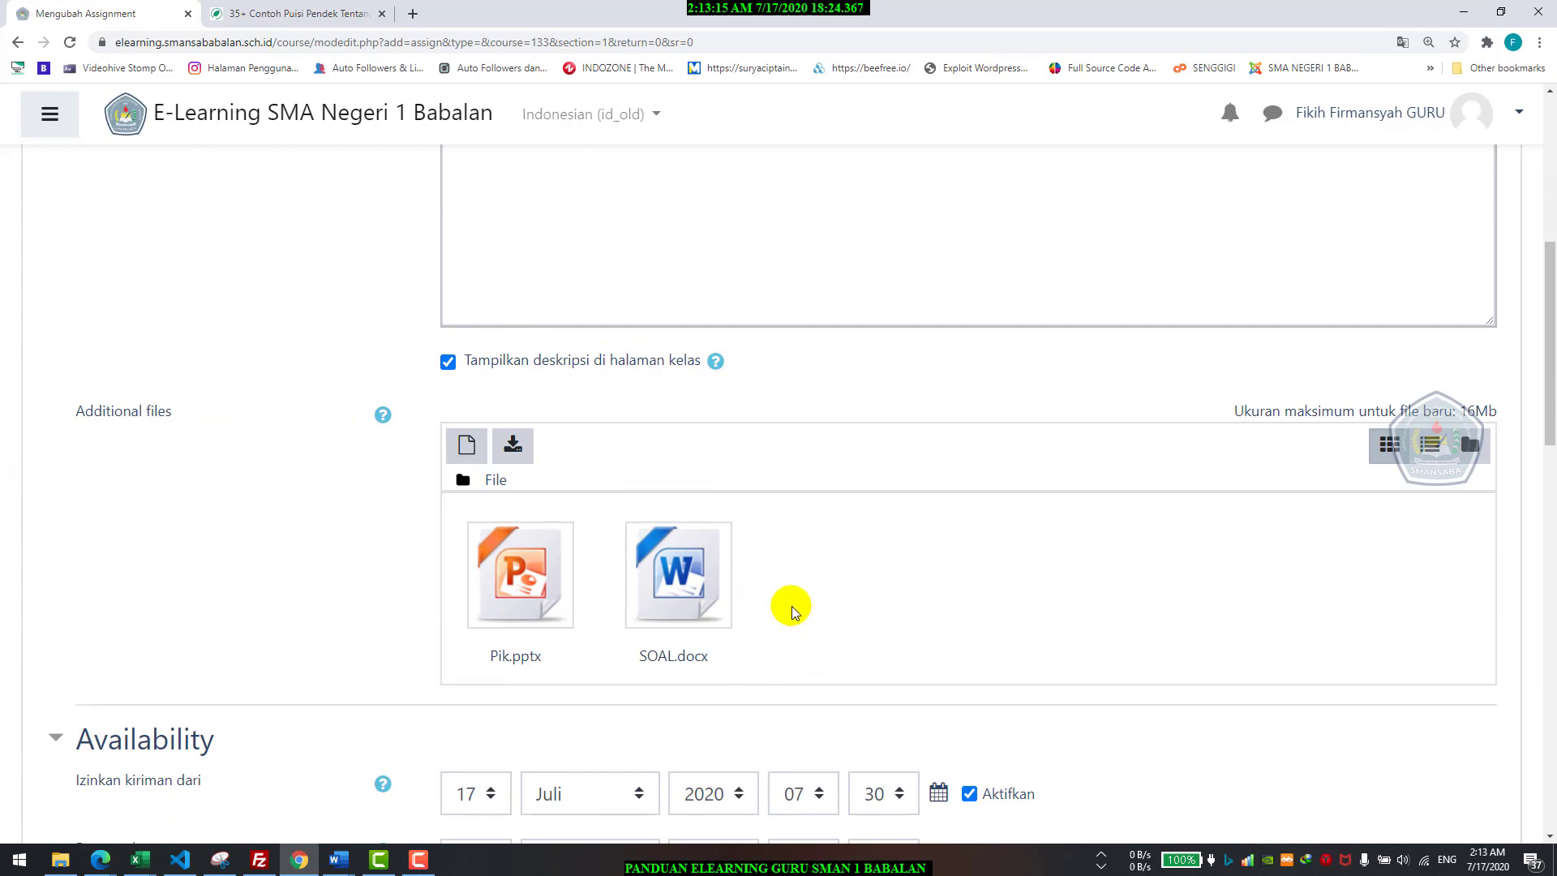
pyautogui.scroll(-5, 779, 591)
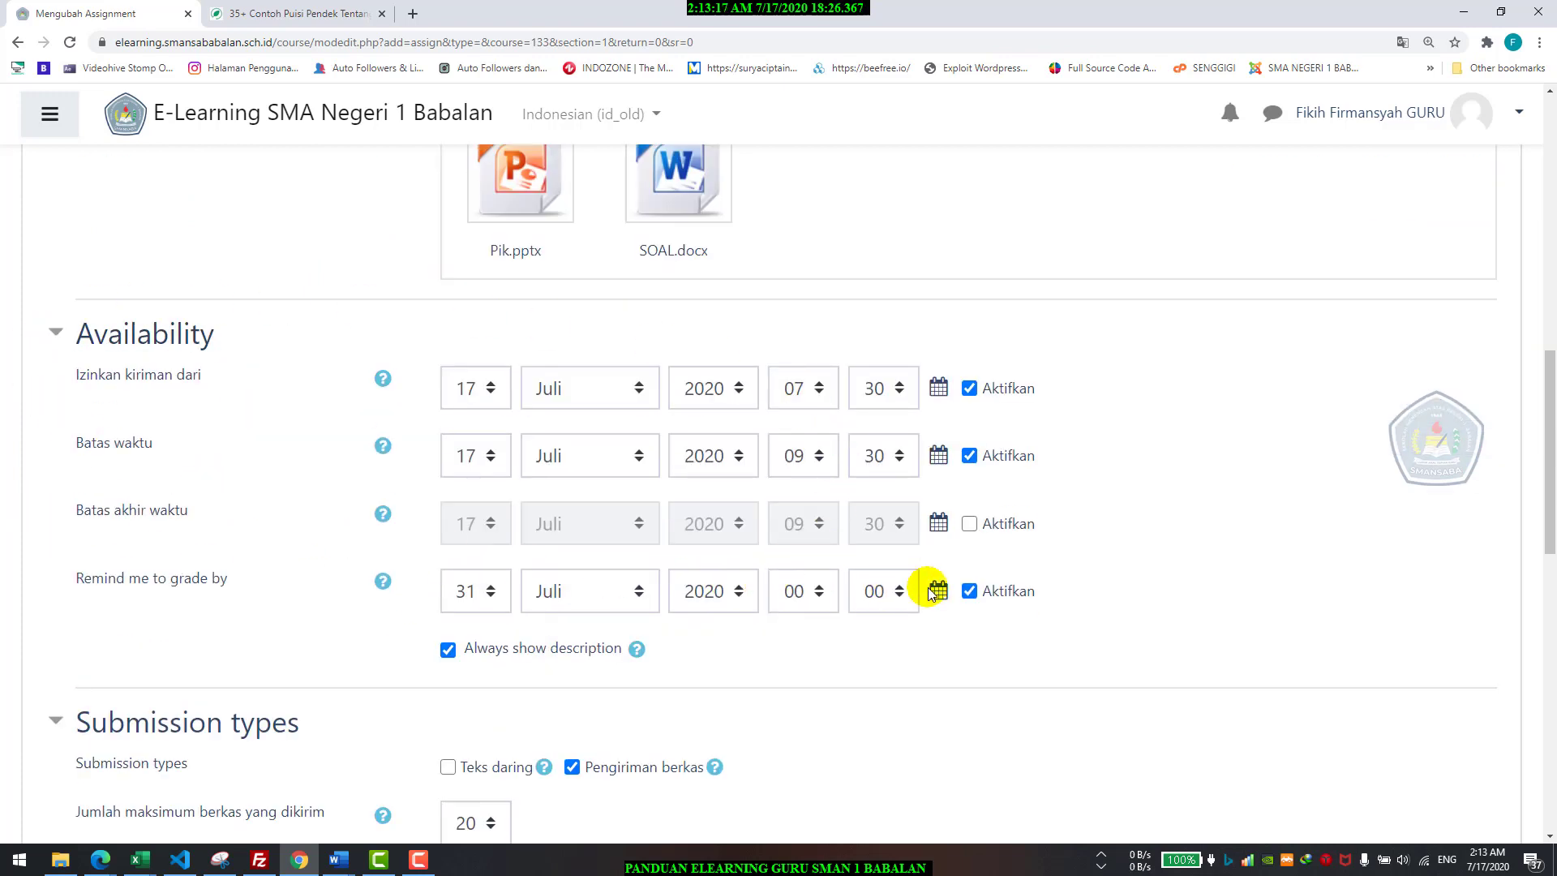
pyautogui.scroll(-2, 419, 519)
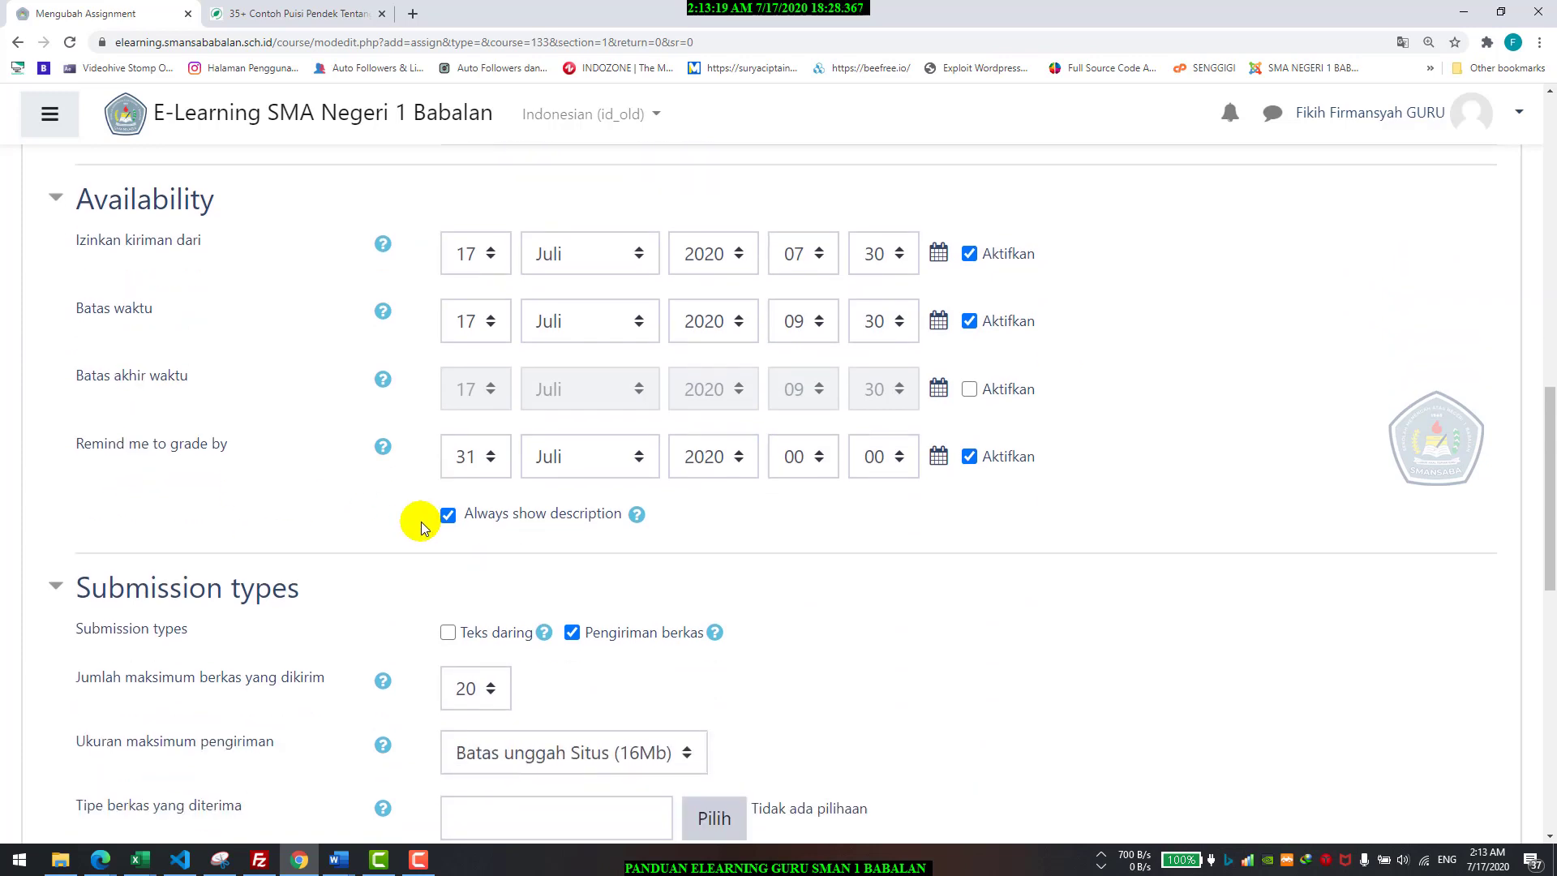
pyautogui.scroll(-1, 811, 577)
pyautogui.scroll(-3, 875, 577)
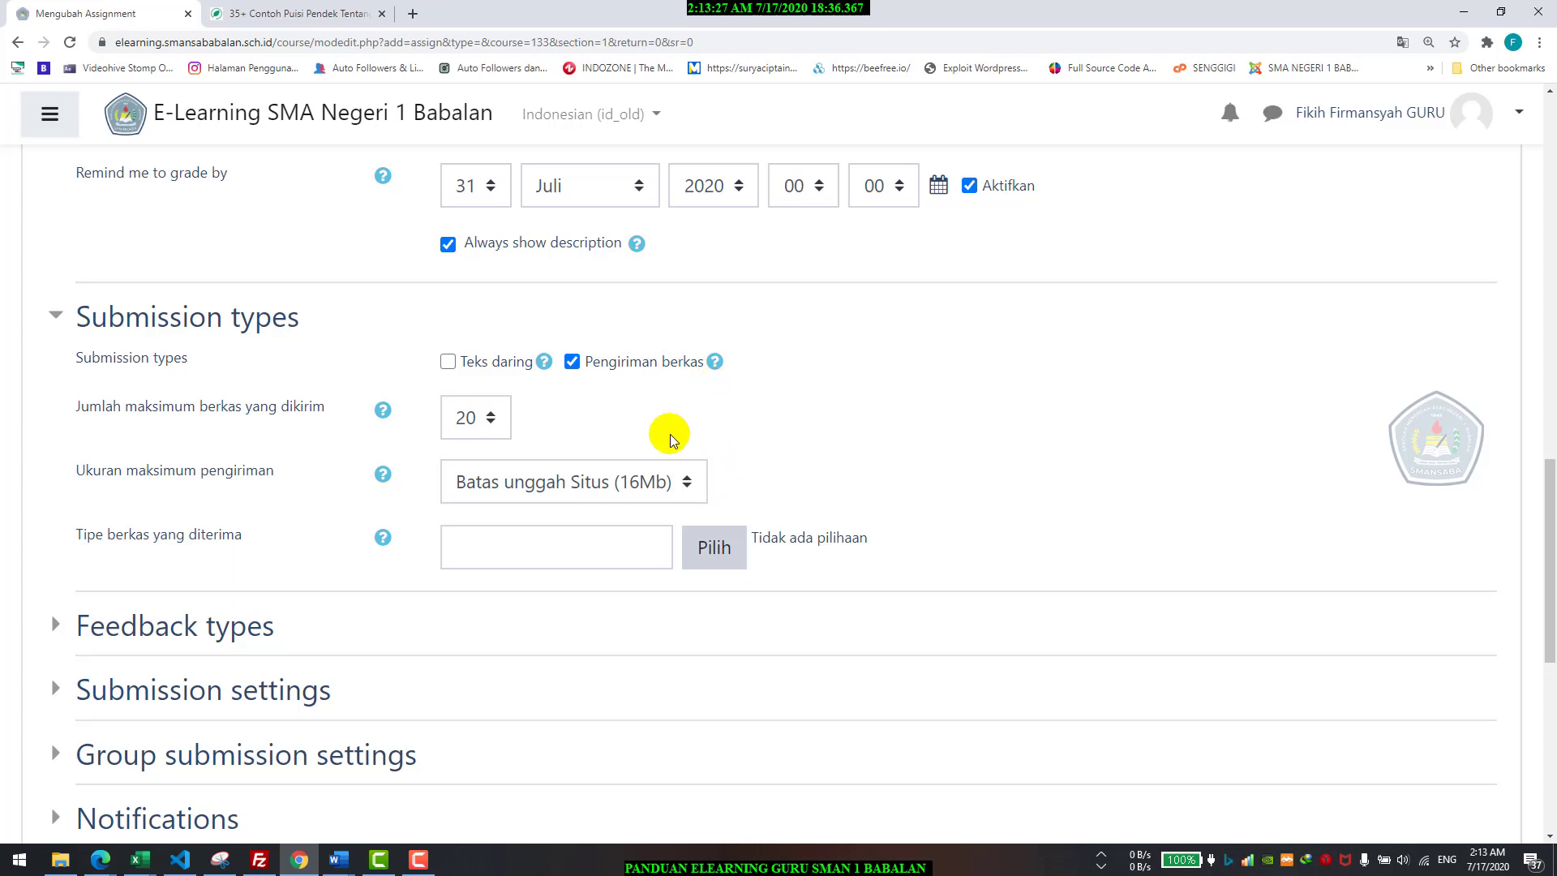
pyautogui.scroll(10, 648, 421)
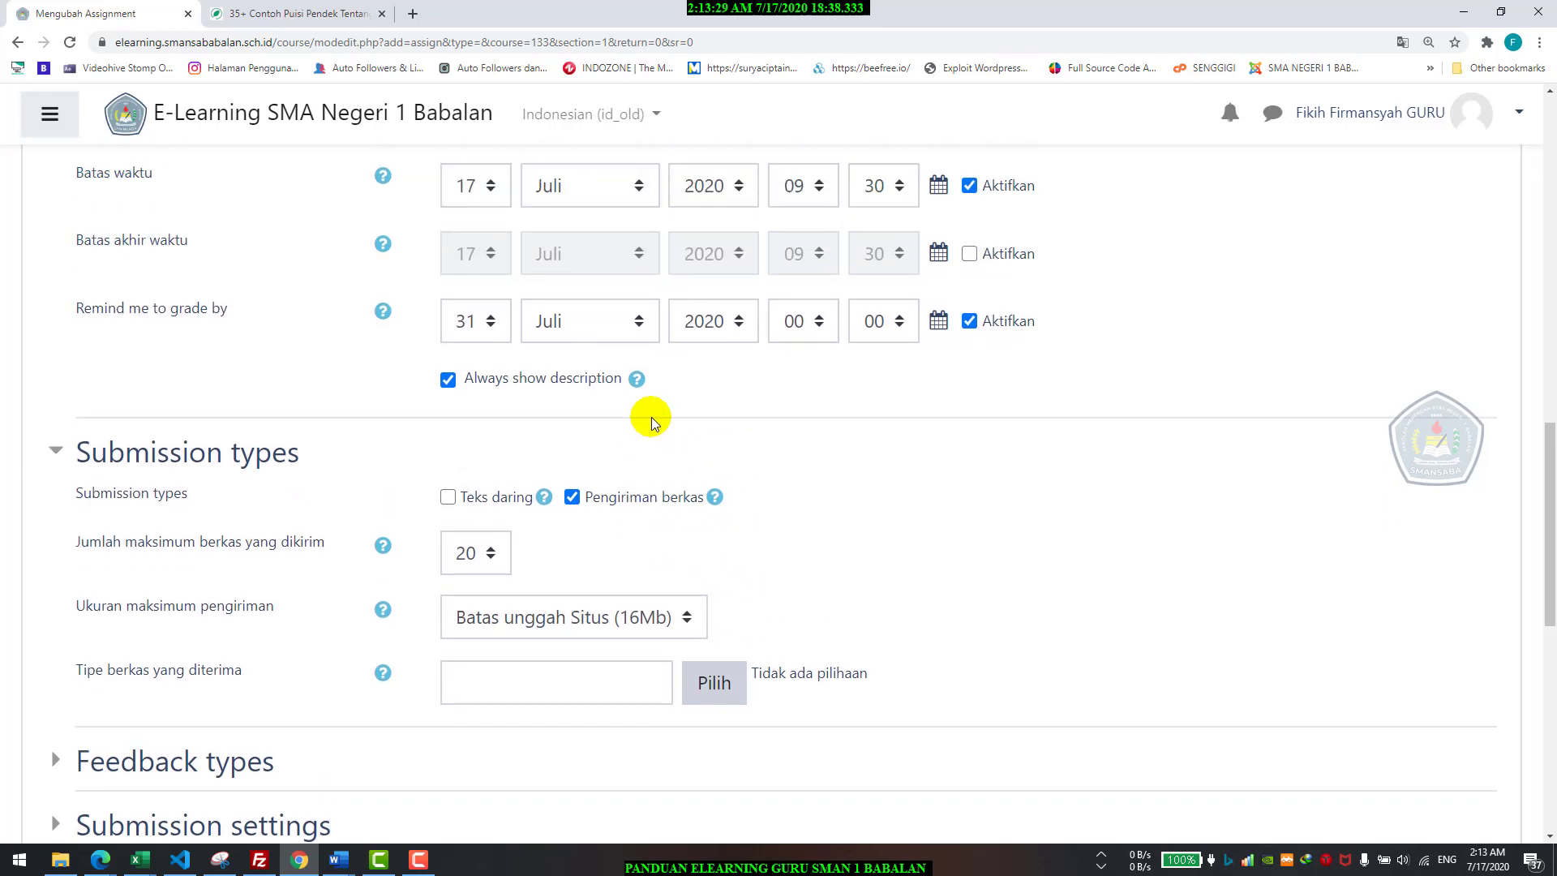
pyautogui.scroll(3, 551, 220)
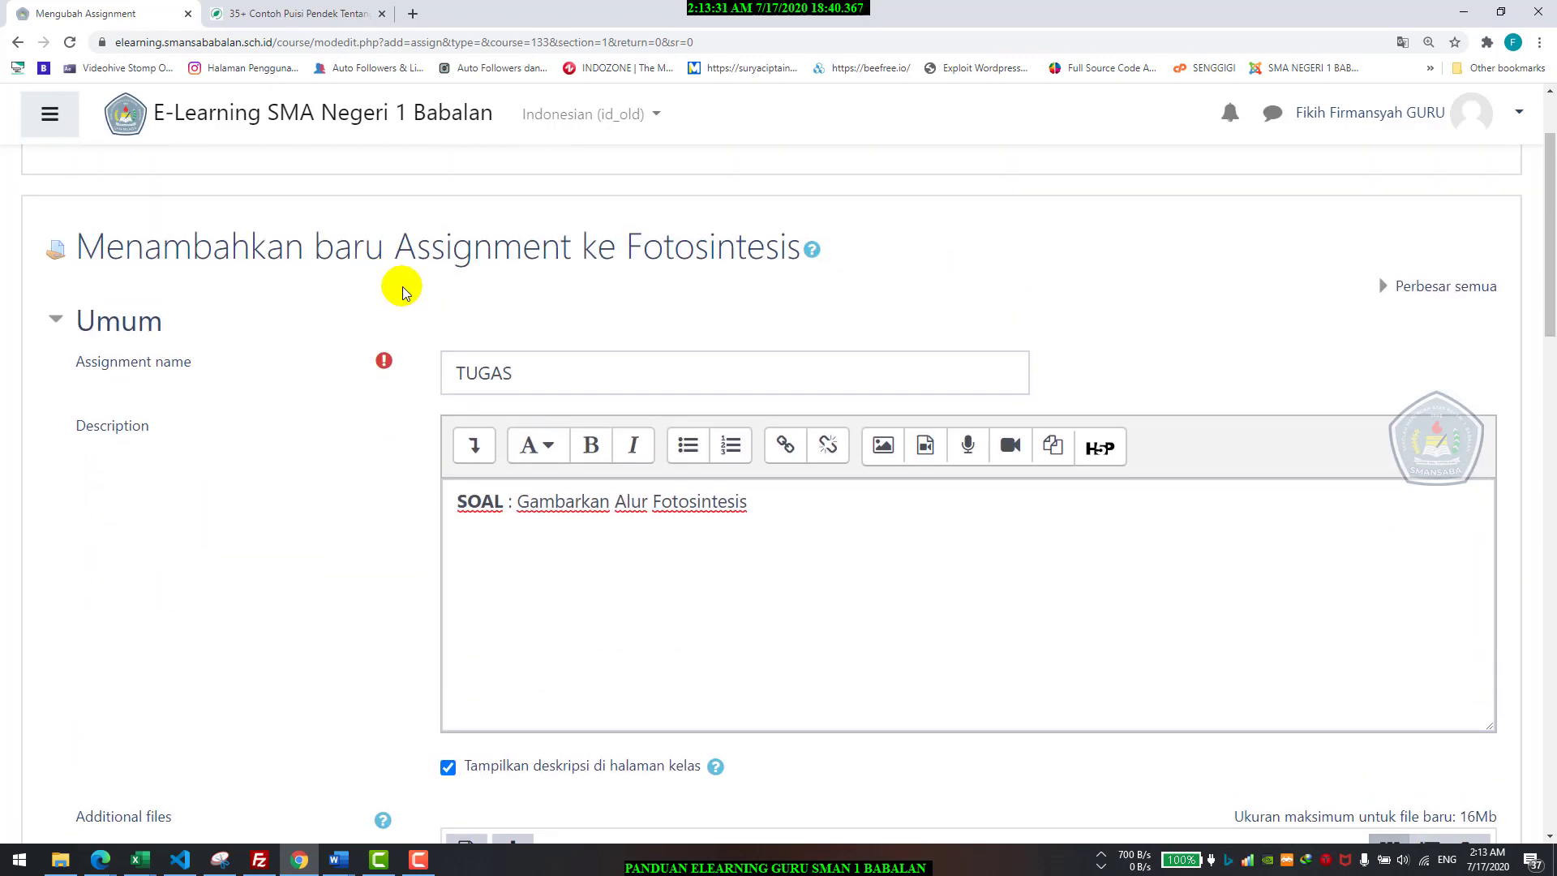
pyautogui.scroll(-3, 486, 390)
pyautogui.scroll(-7, 648, 481)
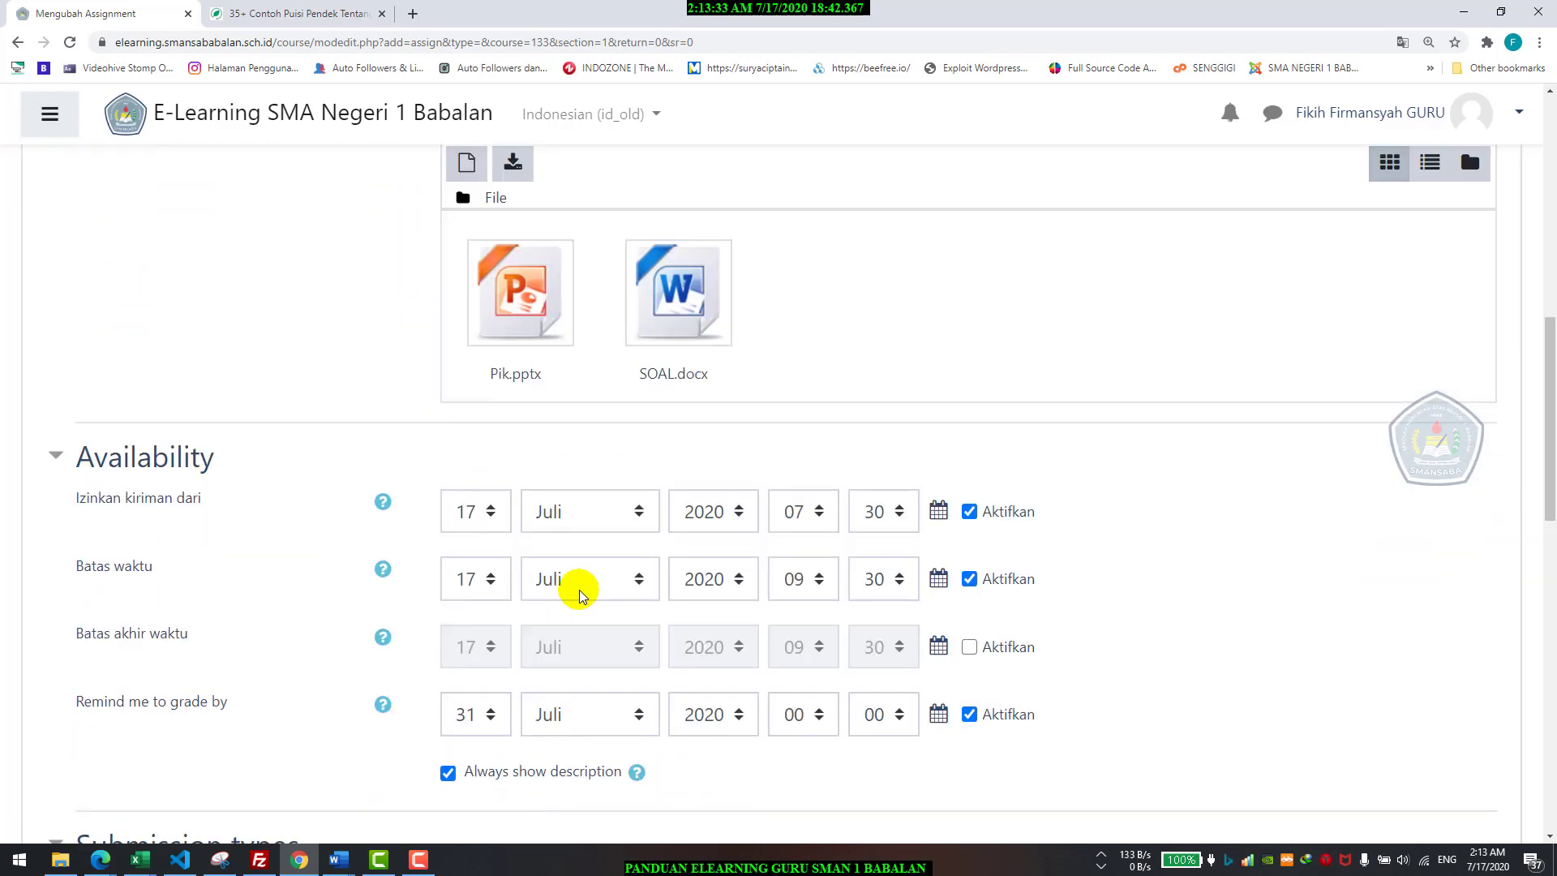
pyautogui.scroll(-3, 747, 508)
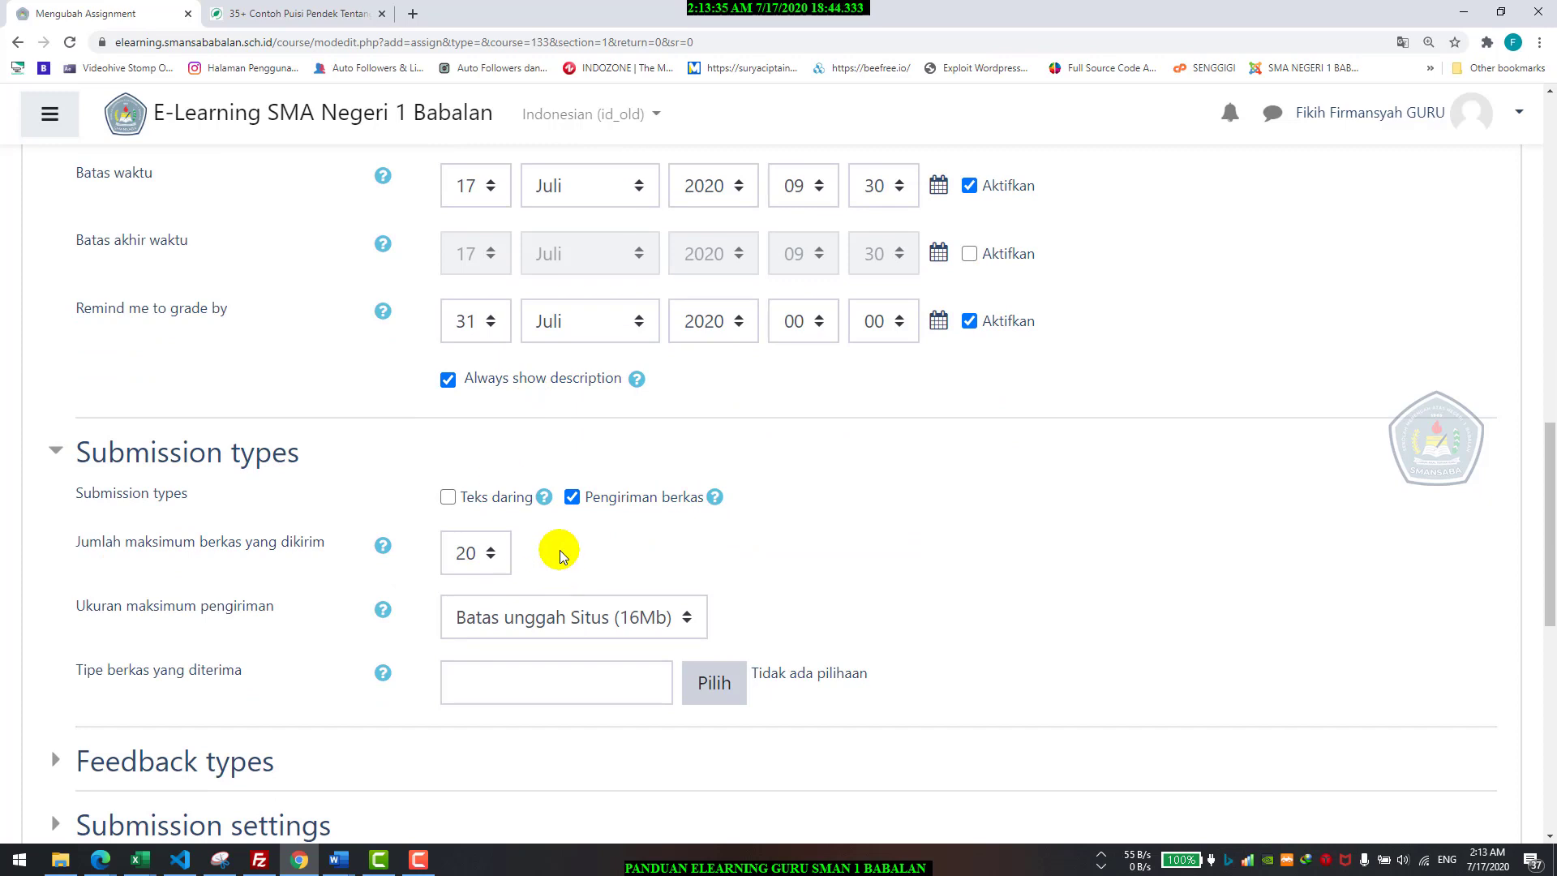
# - Save the assignment and return to the course page
pyautogui.scroll(-2, 559, 552)
pyautogui.scroll(-8, 633, 486)
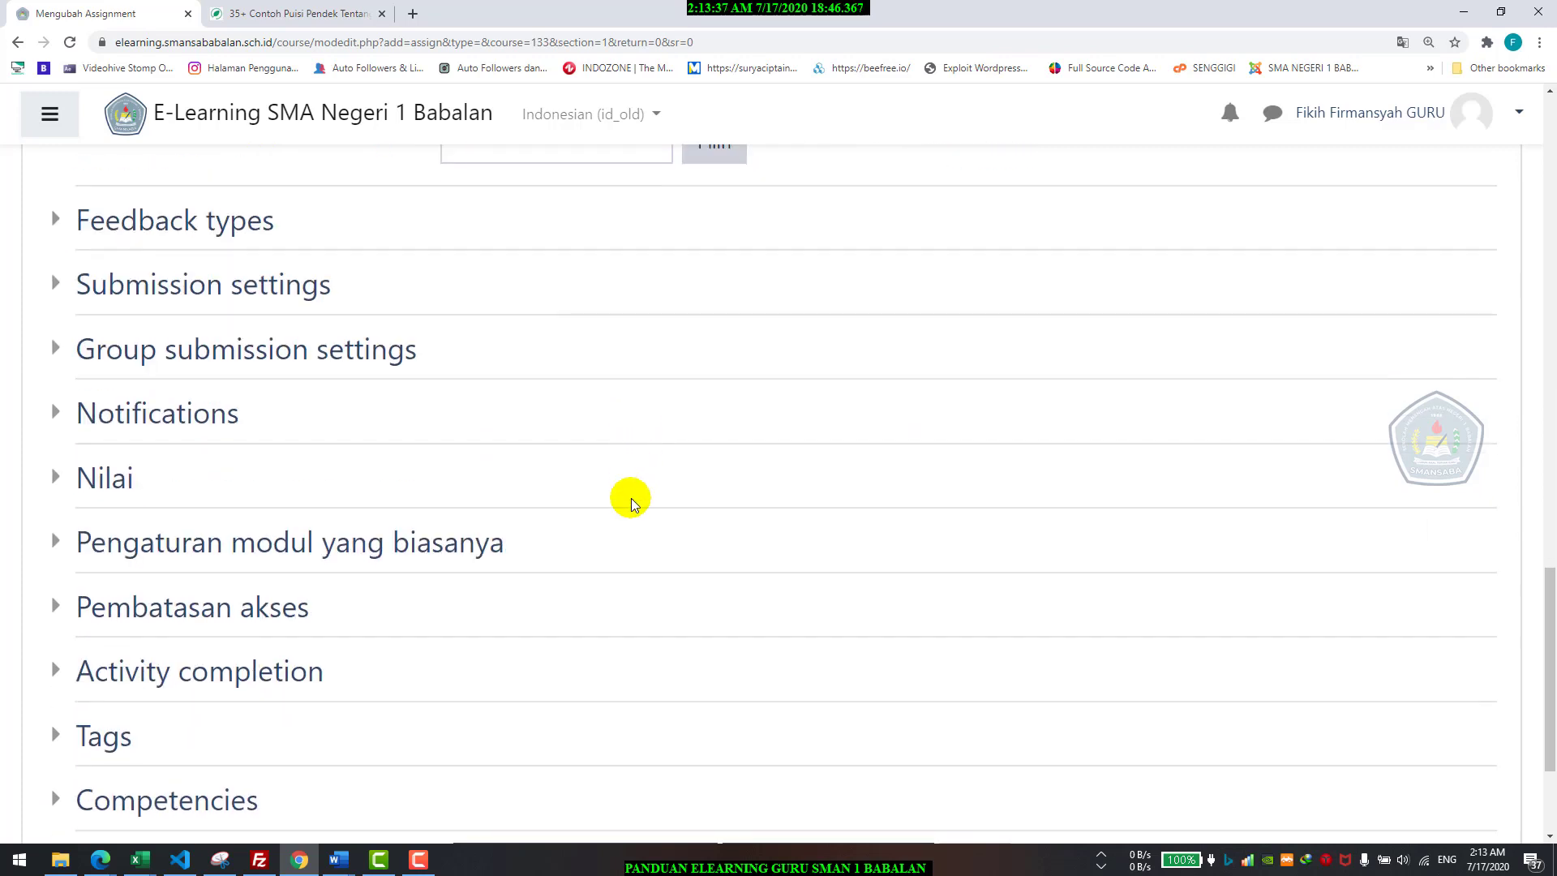
pyautogui.click(616, 649)
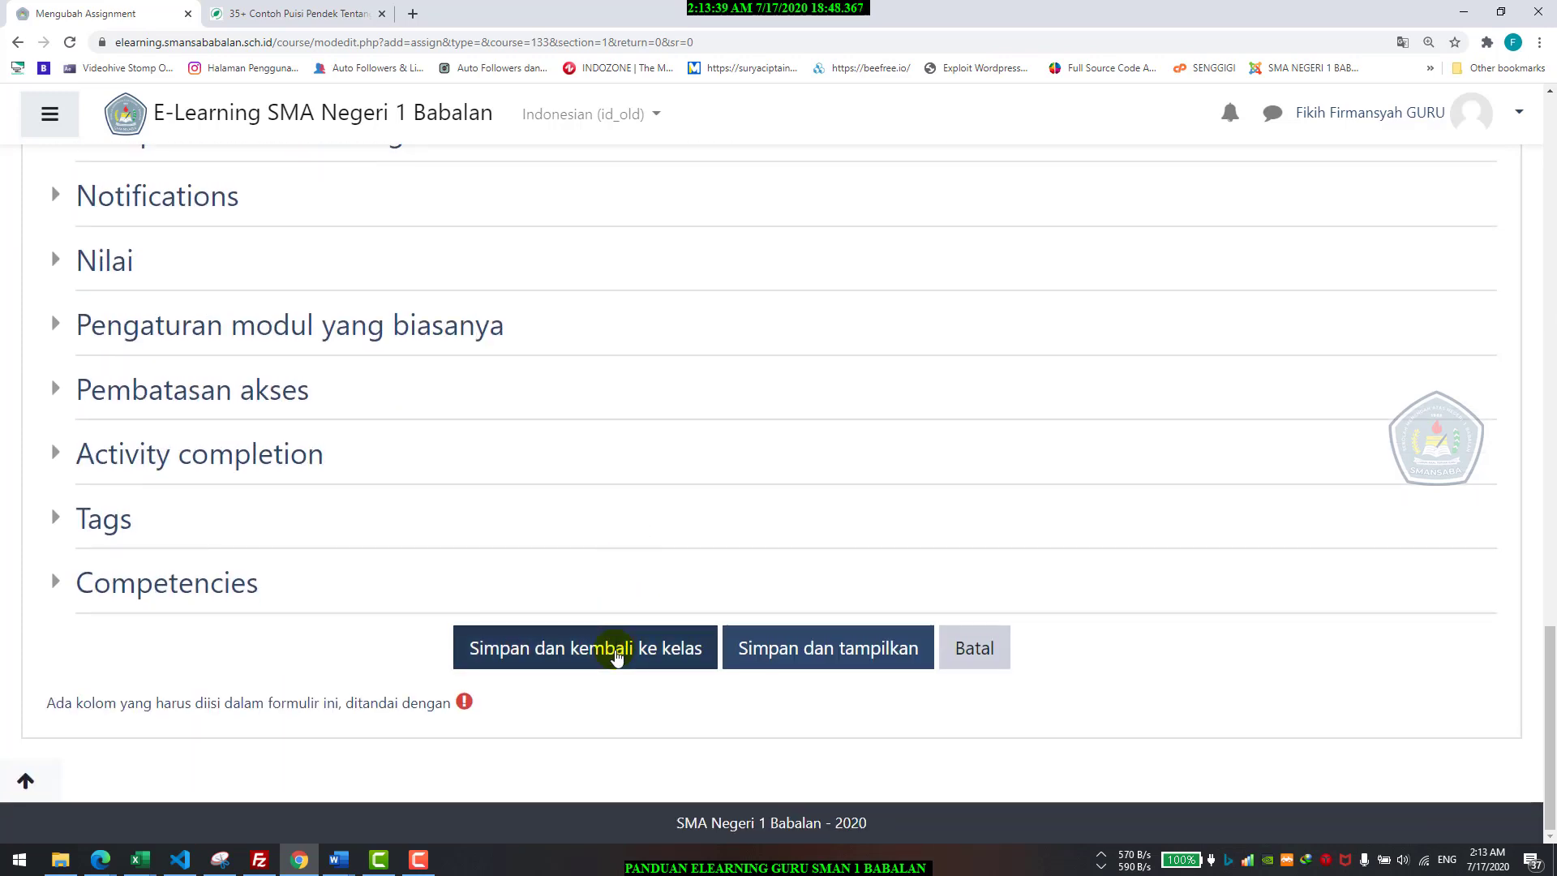
pyautogui.click(616, 652)
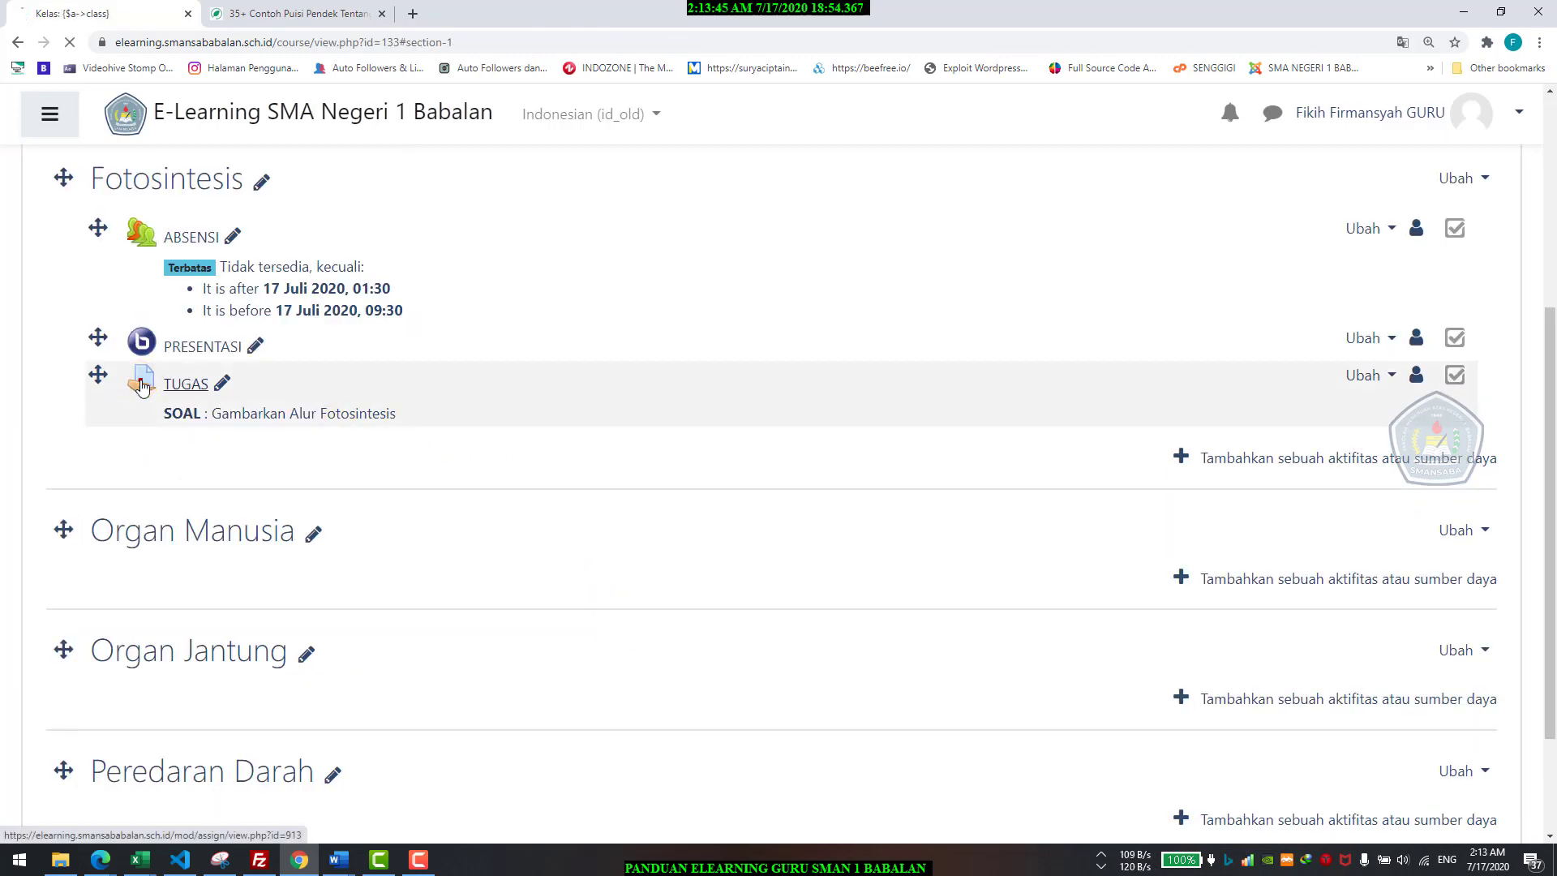
# - Open the TUGAS assignment and review its question, attached files and grading summary
pyautogui.click(141, 387)
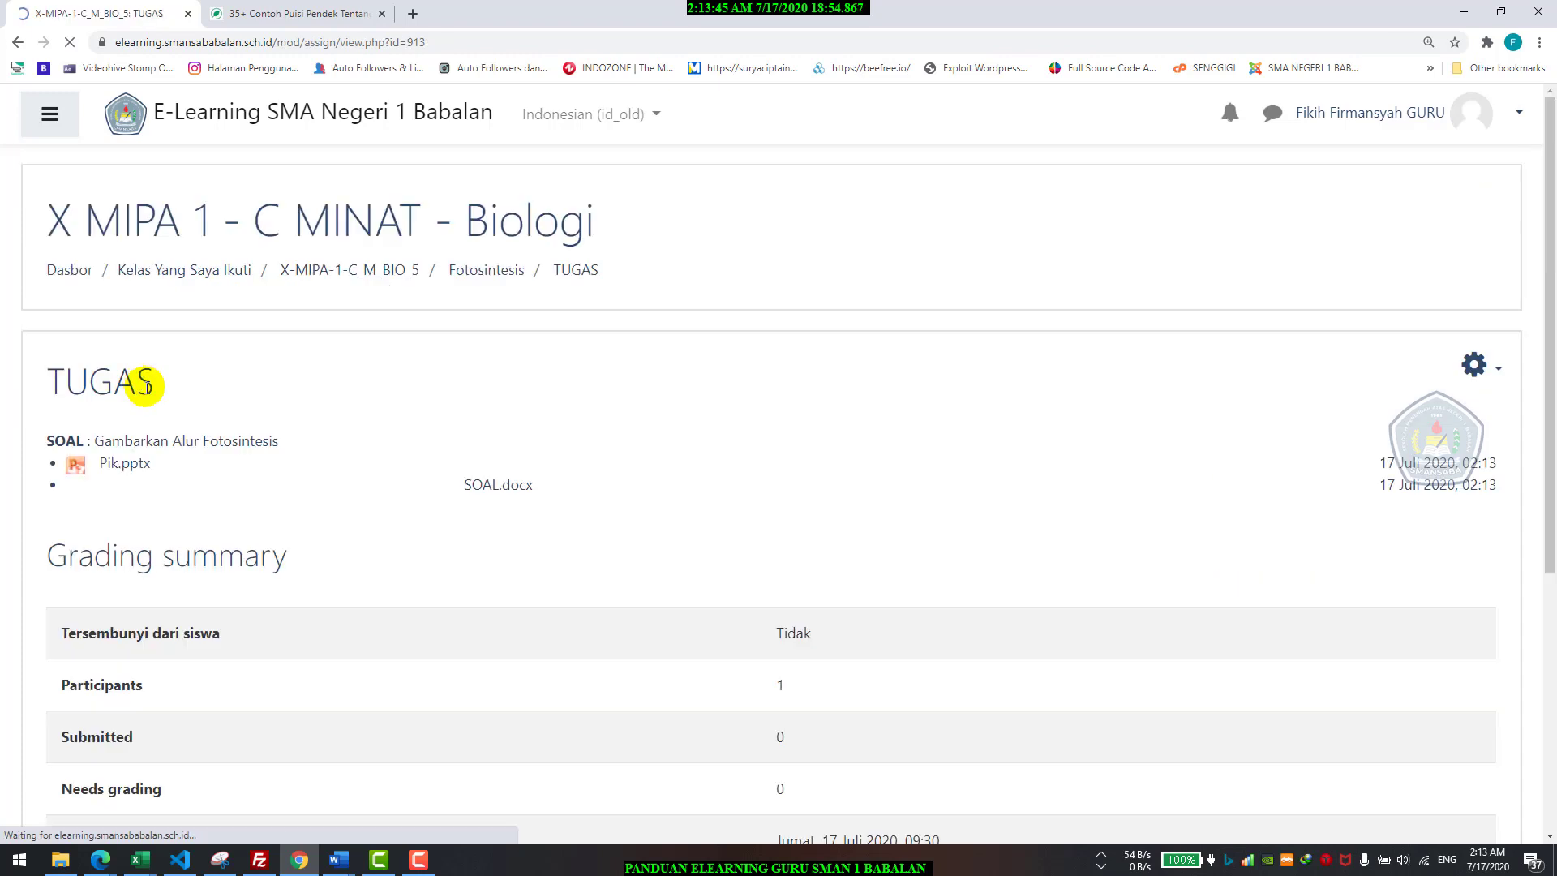
pyautogui.moveTo(133, 469); pyautogui.dragTo(139, 442)
pyautogui.click(139, 459)
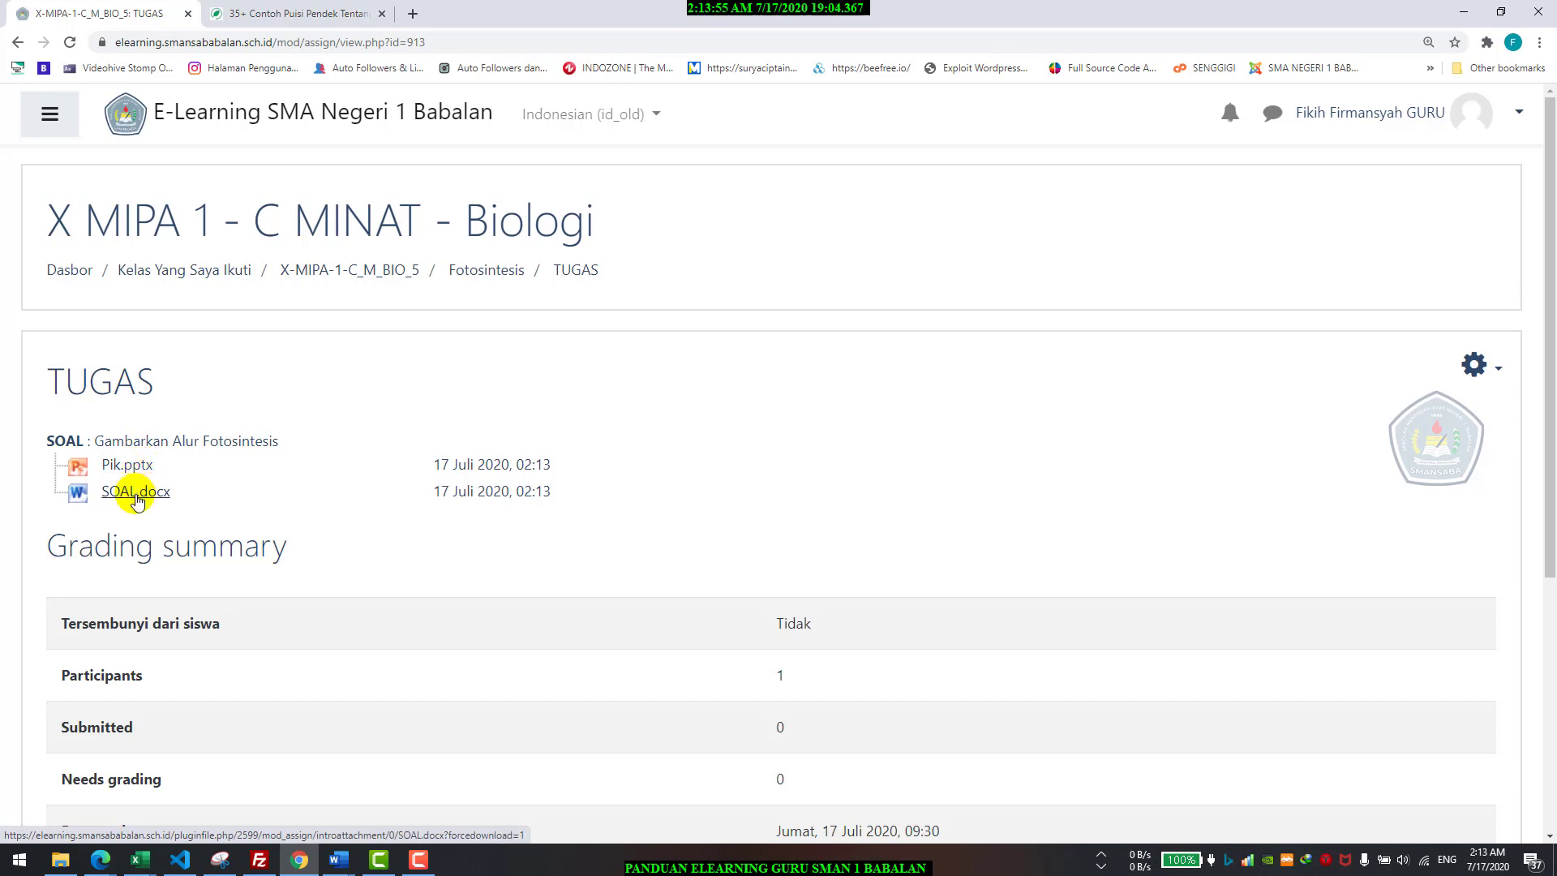
pyautogui.scroll(-2, 172, 420)
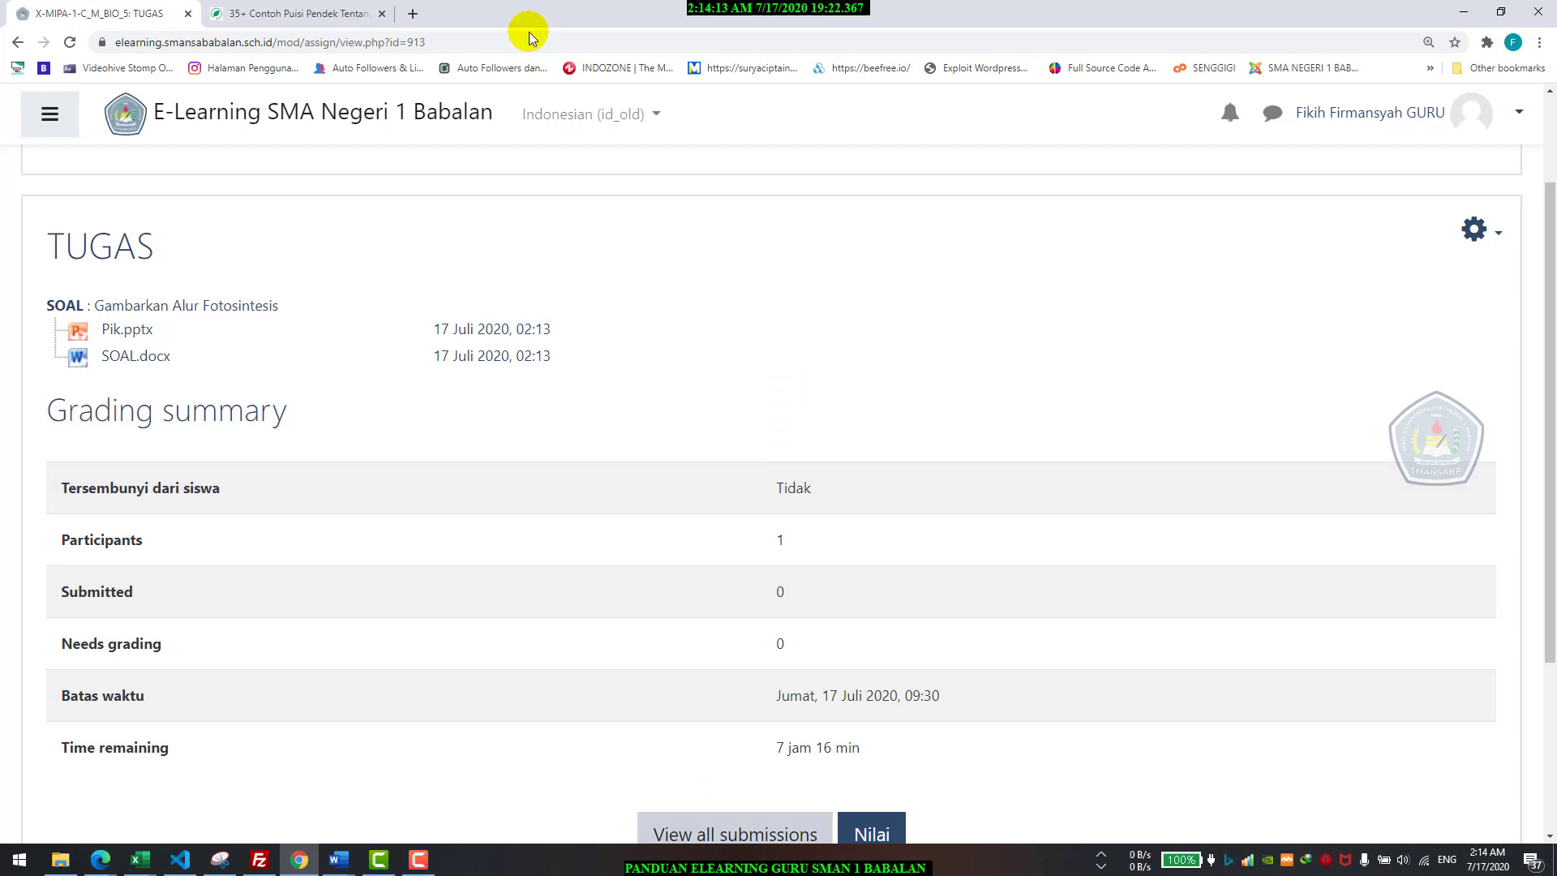
pyautogui.hotkey('alt', 'Tab')
pyautogui.click(486, 219)
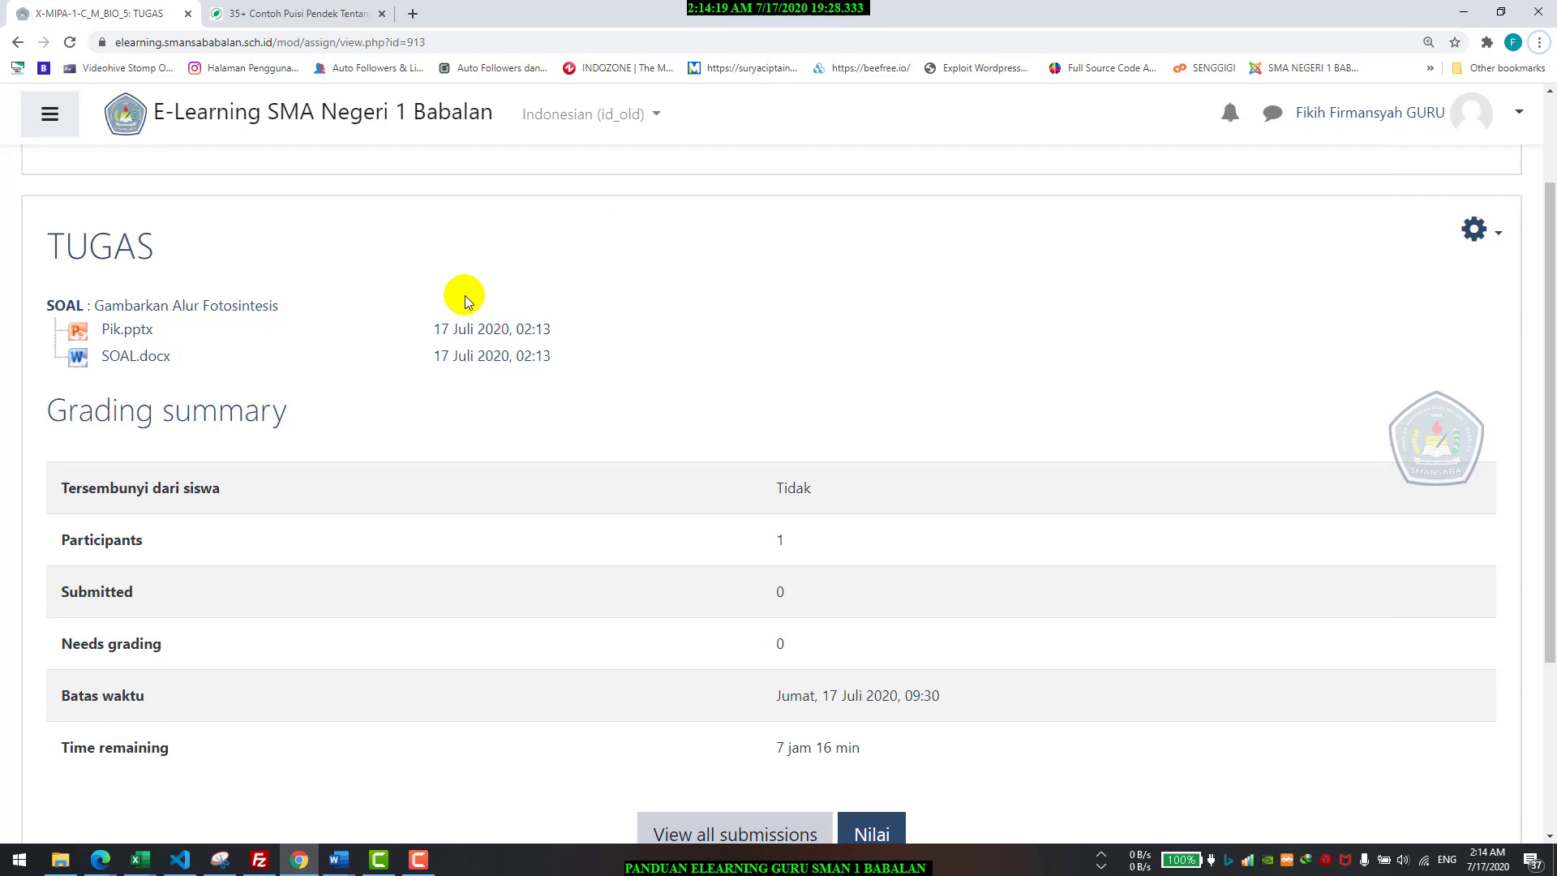
# - View all submissions of TUGAS, check the available grading actions, and go back to the assignment page
pyautogui.click(702, 829)
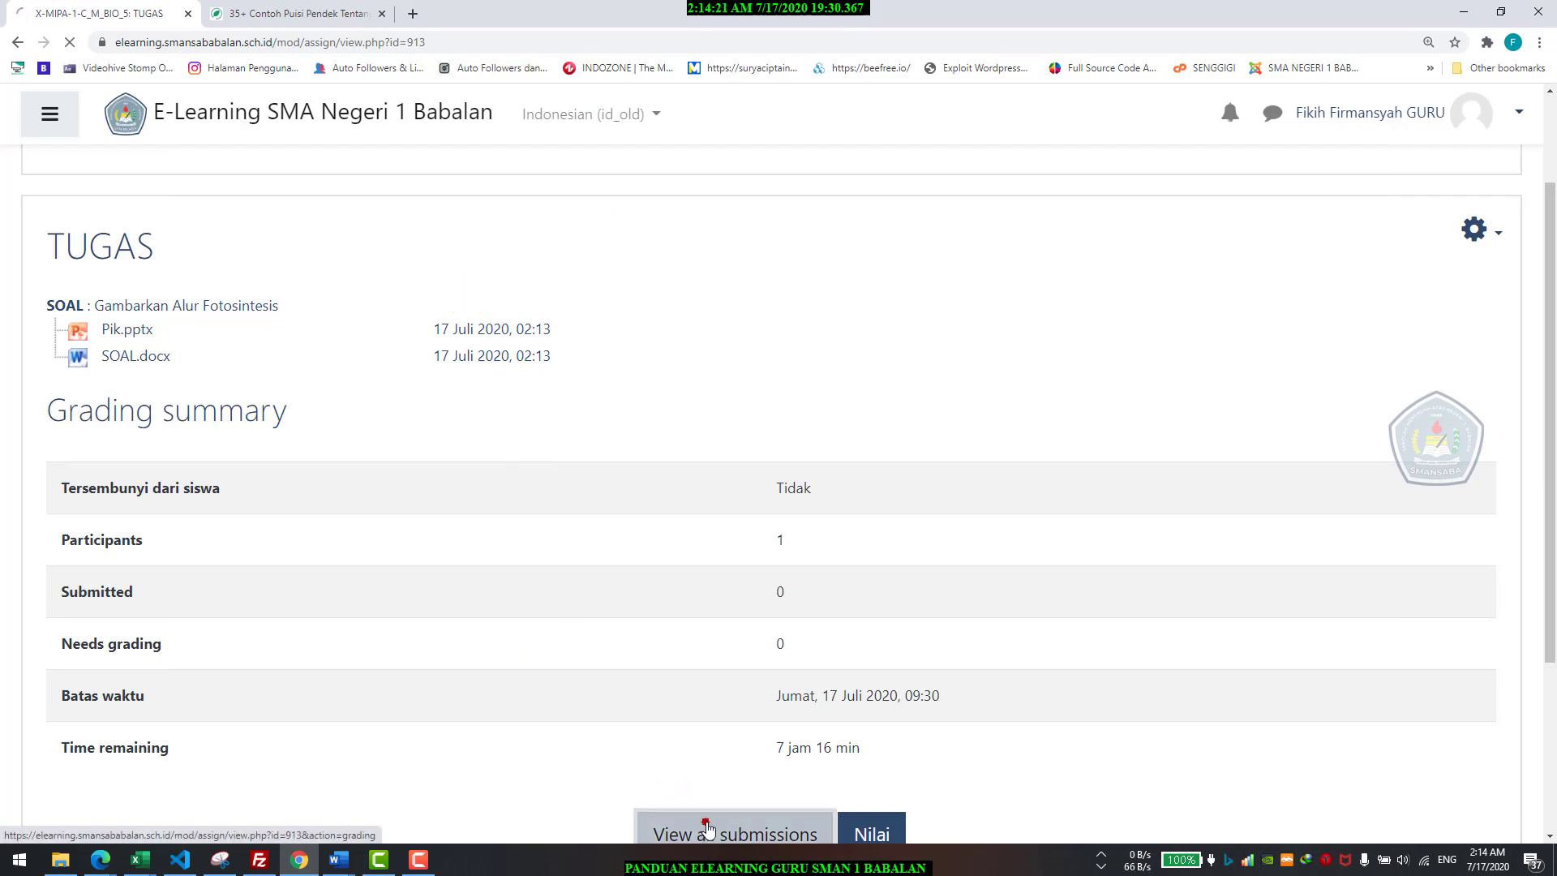
pyautogui.click(172, 445)
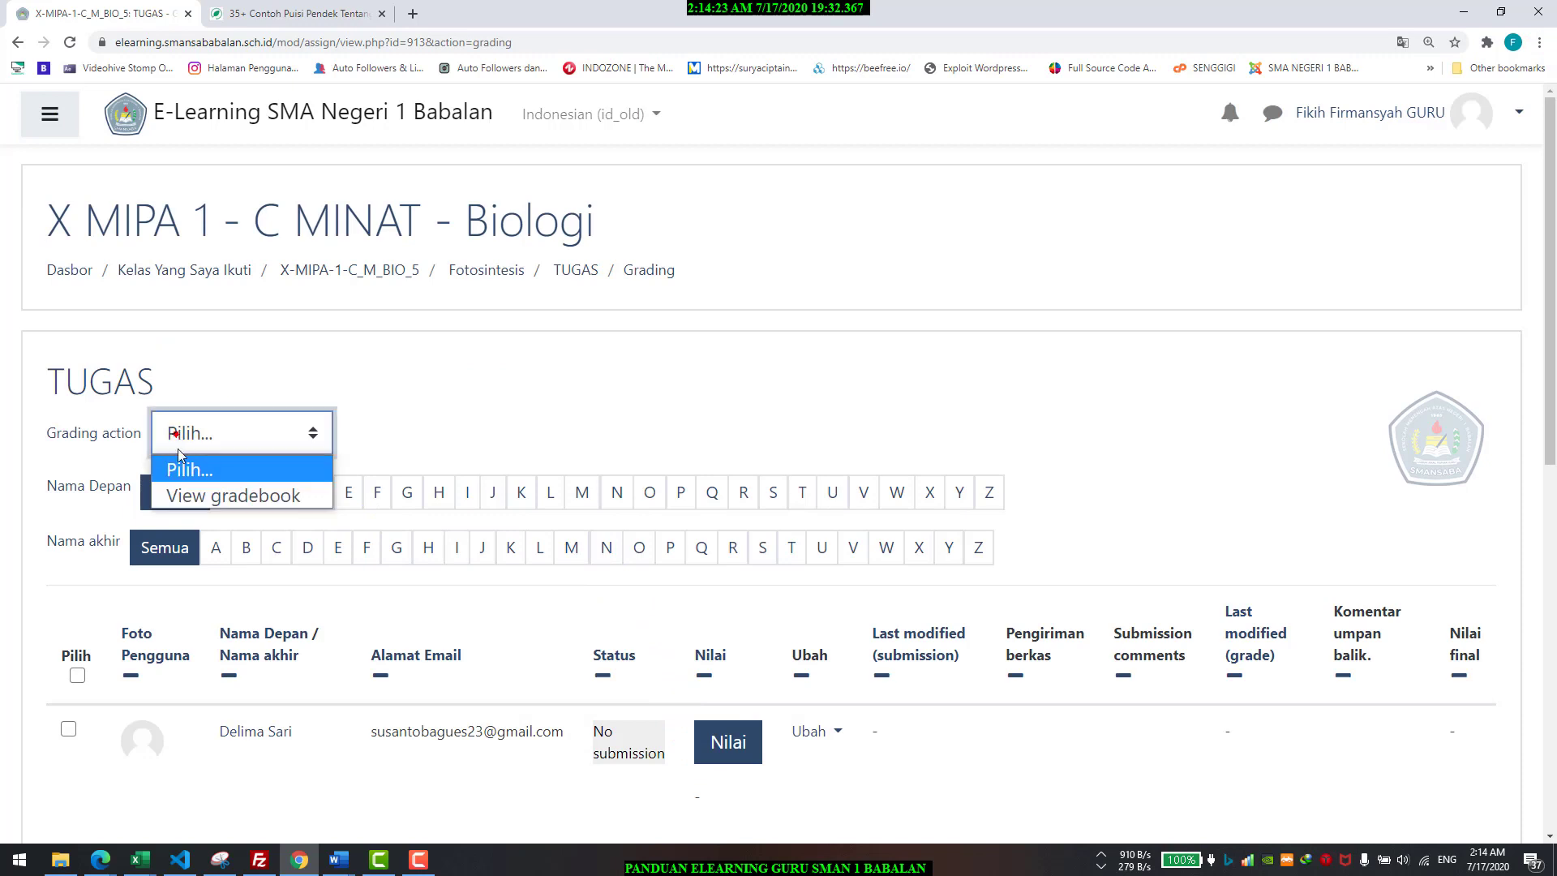
pyautogui.click(480, 353)
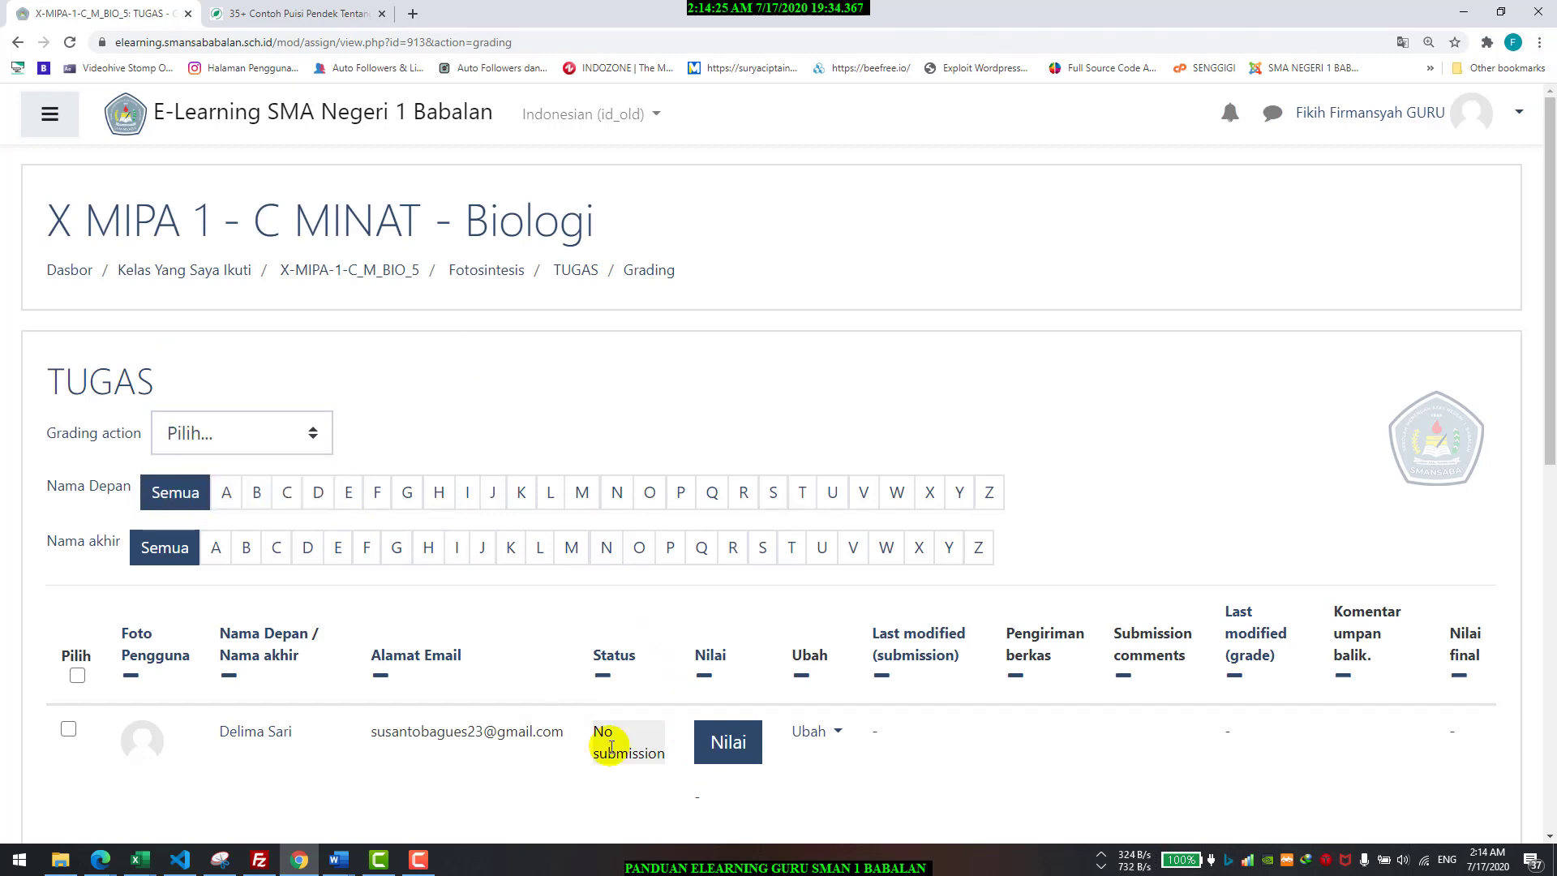
pyautogui.click(19, 41)
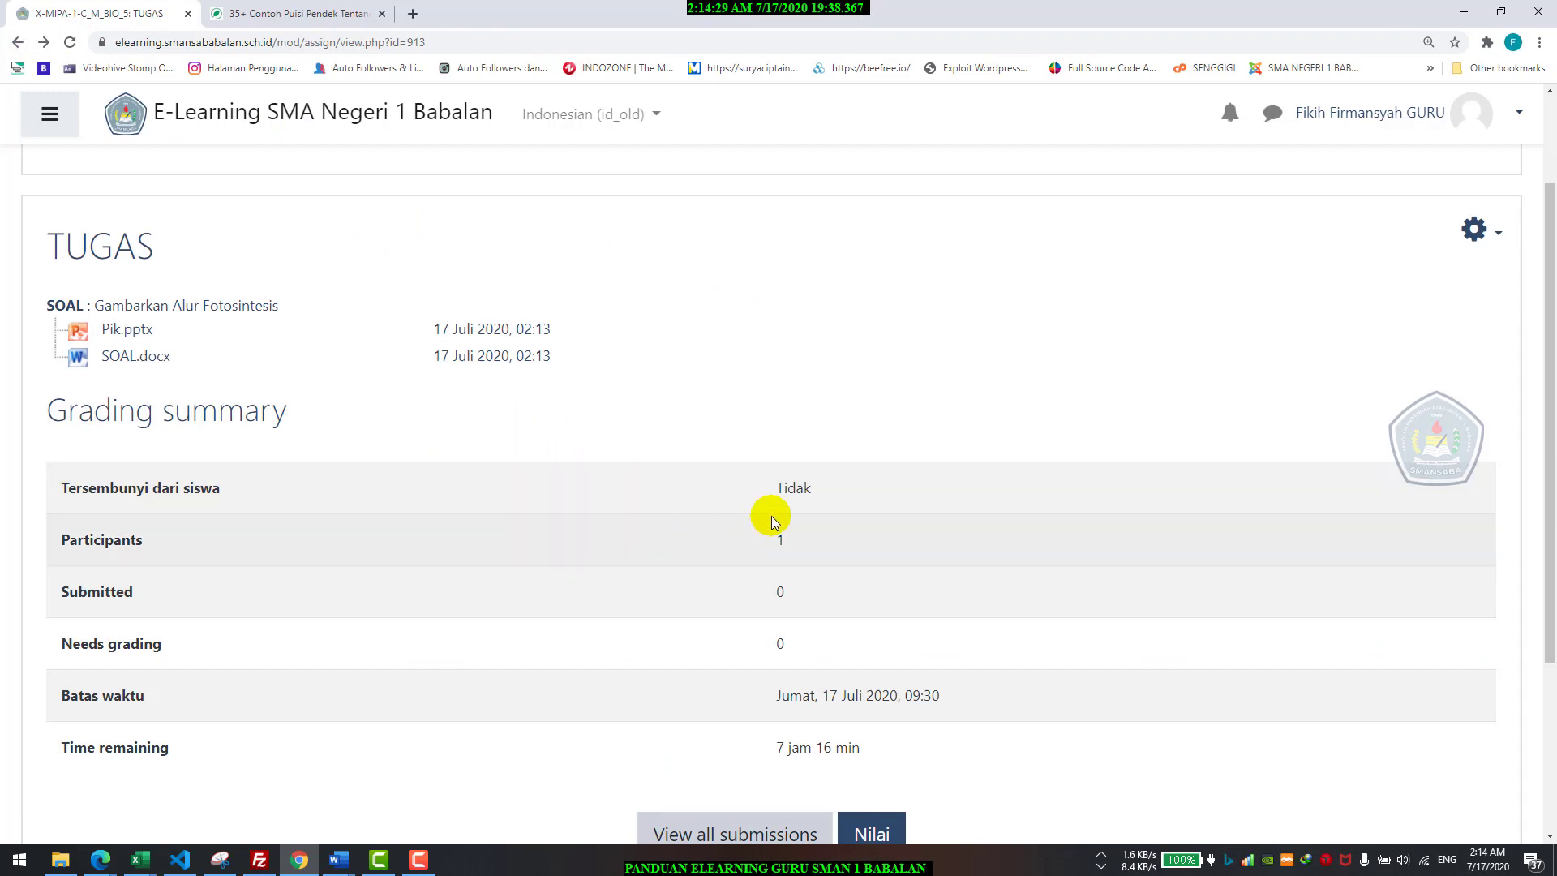
pyautogui.hotkey('alt', 'Tab')
pyautogui.click(1114, 196)
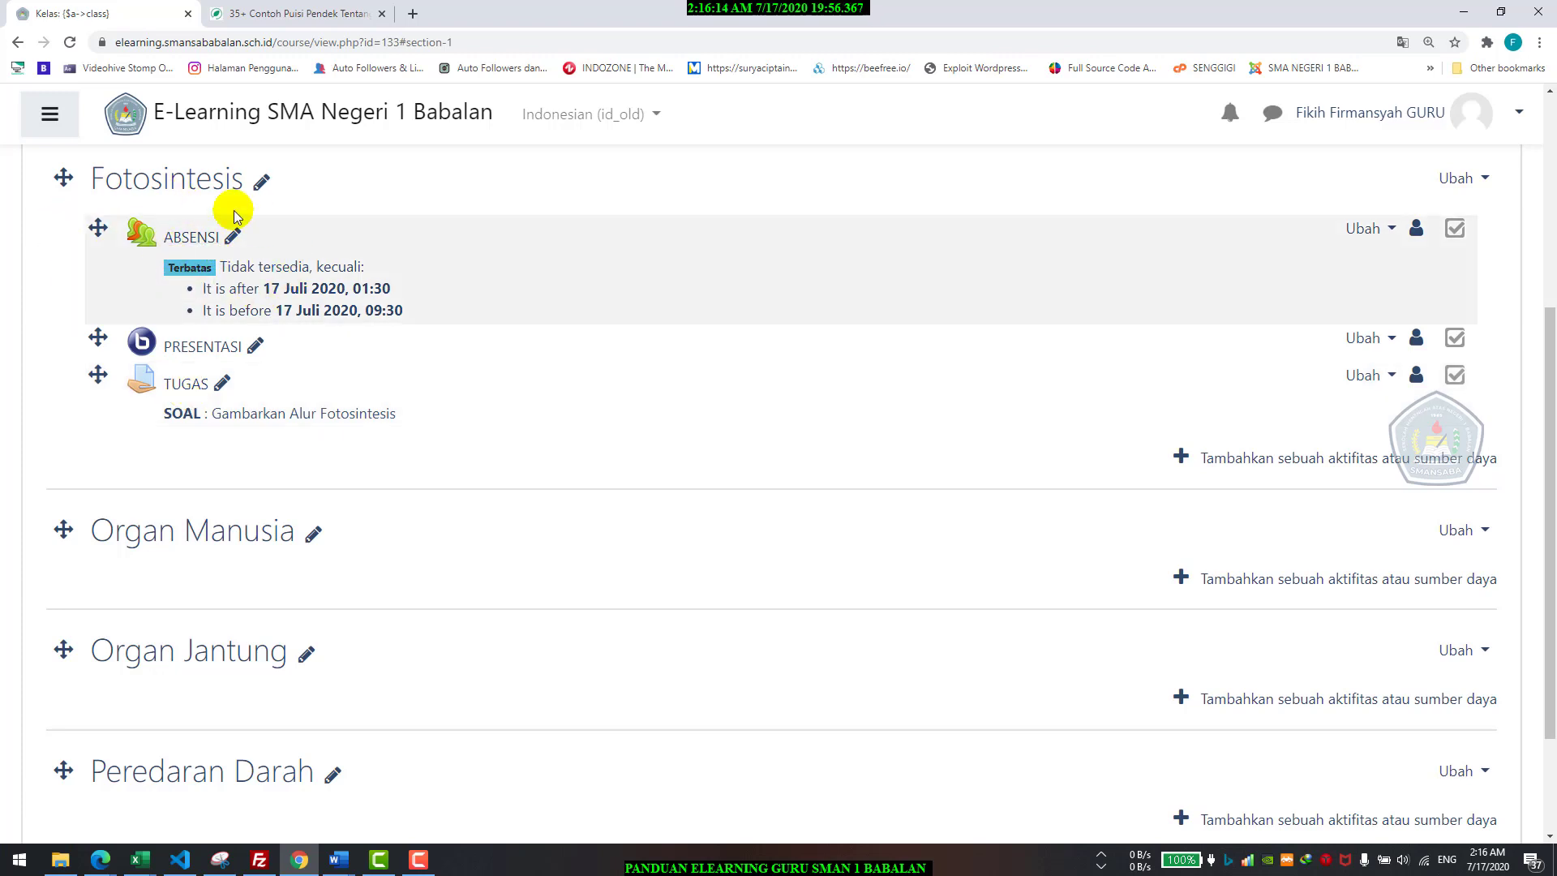
# - Reopen TUGAS from the Fotosintesis topic and examine the submissions table for the student's status and submitted file
pyautogui.click(186, 386)
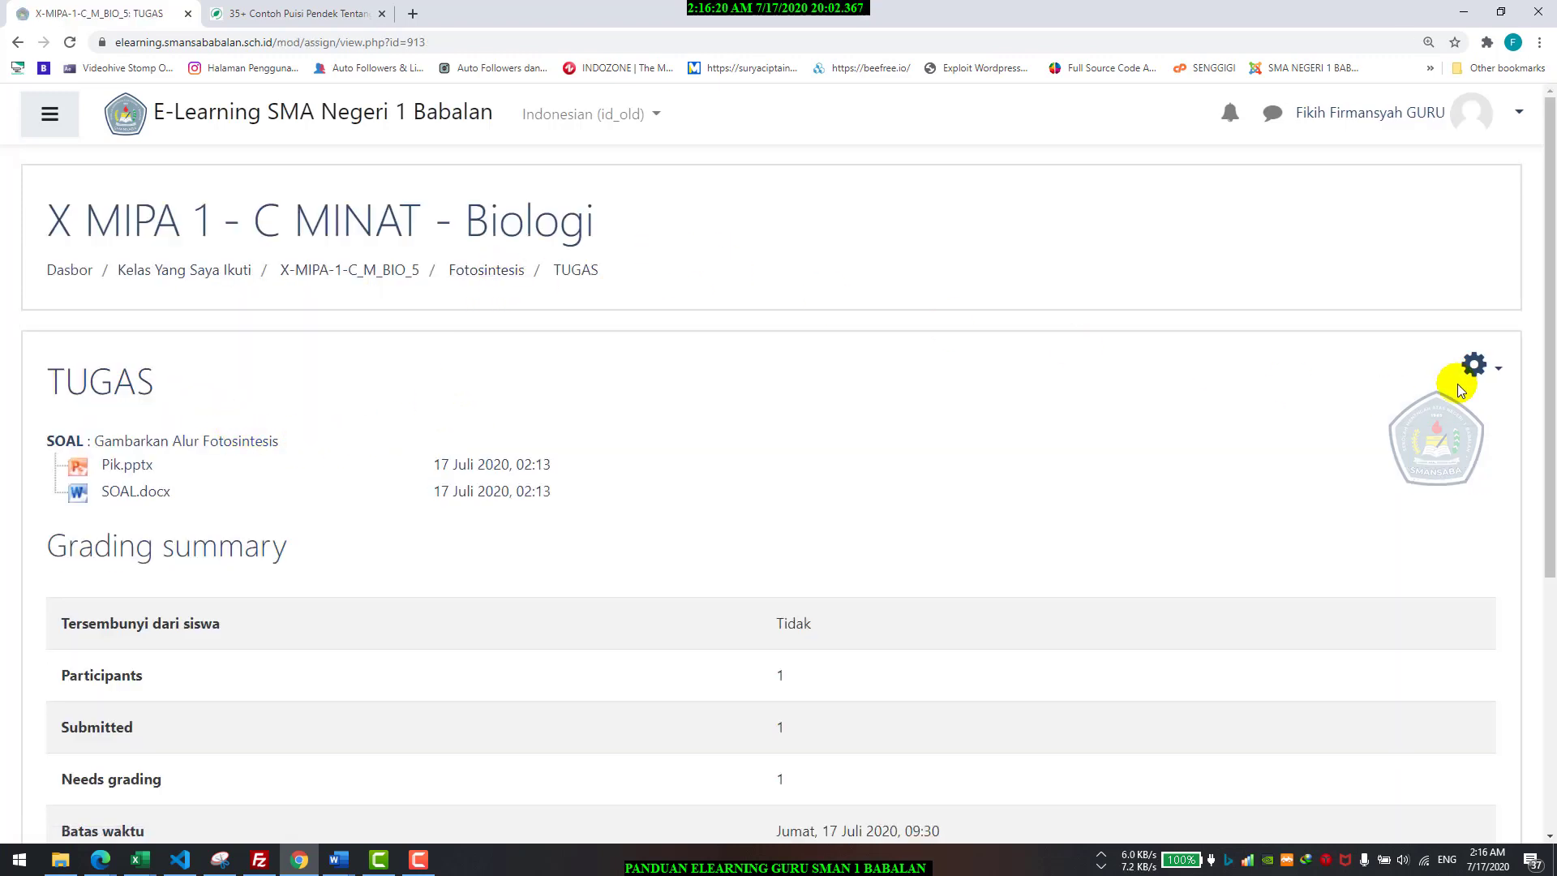
pyautogui.scroll(-3, 518, 348)
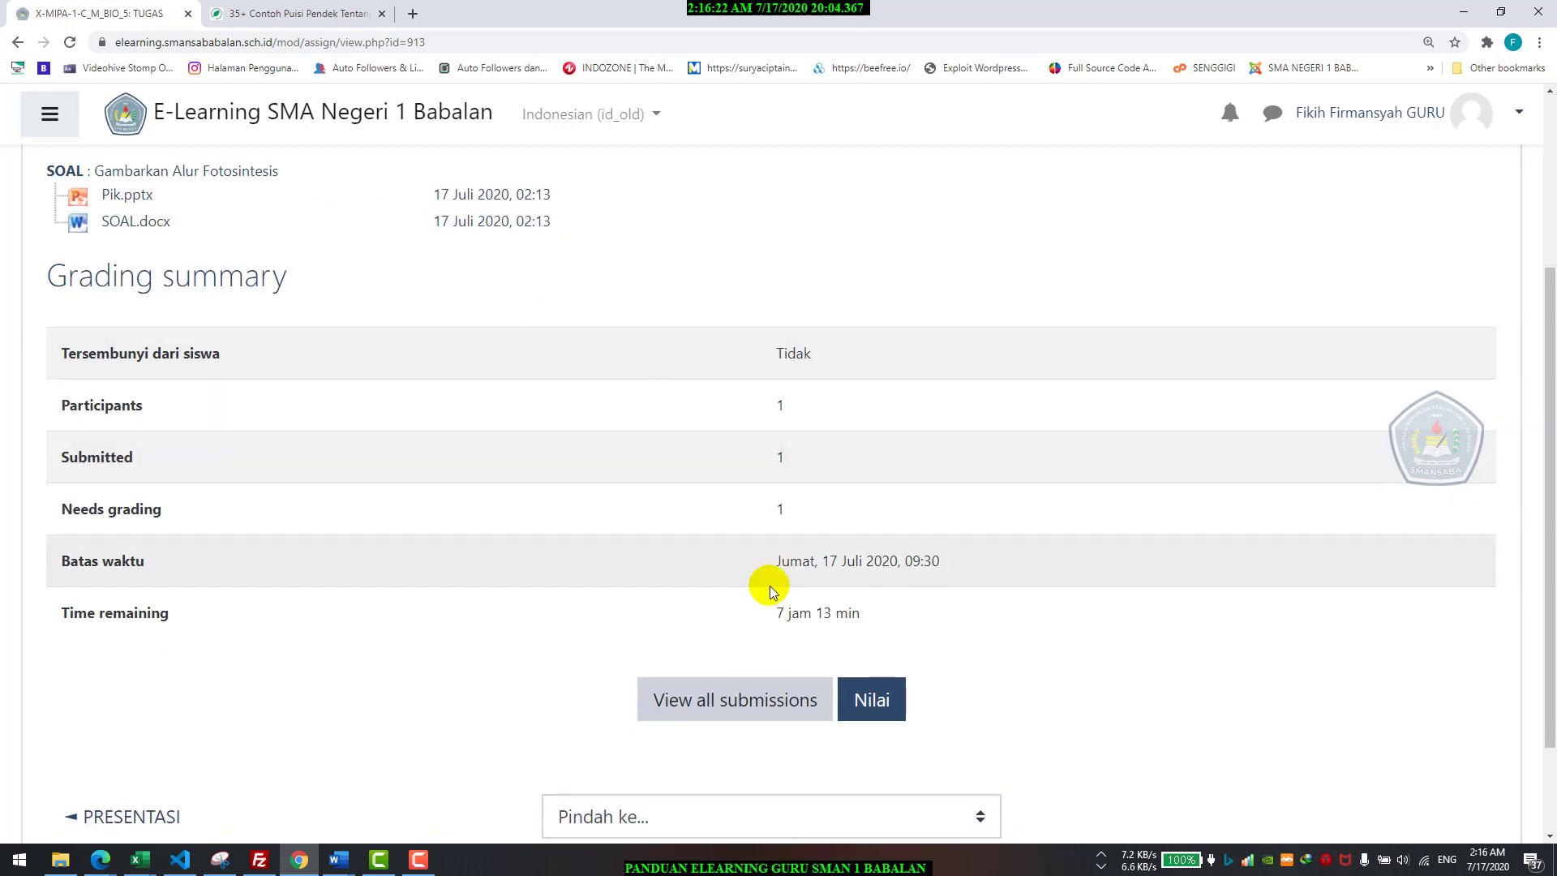
pyautogui.click(785, 706)
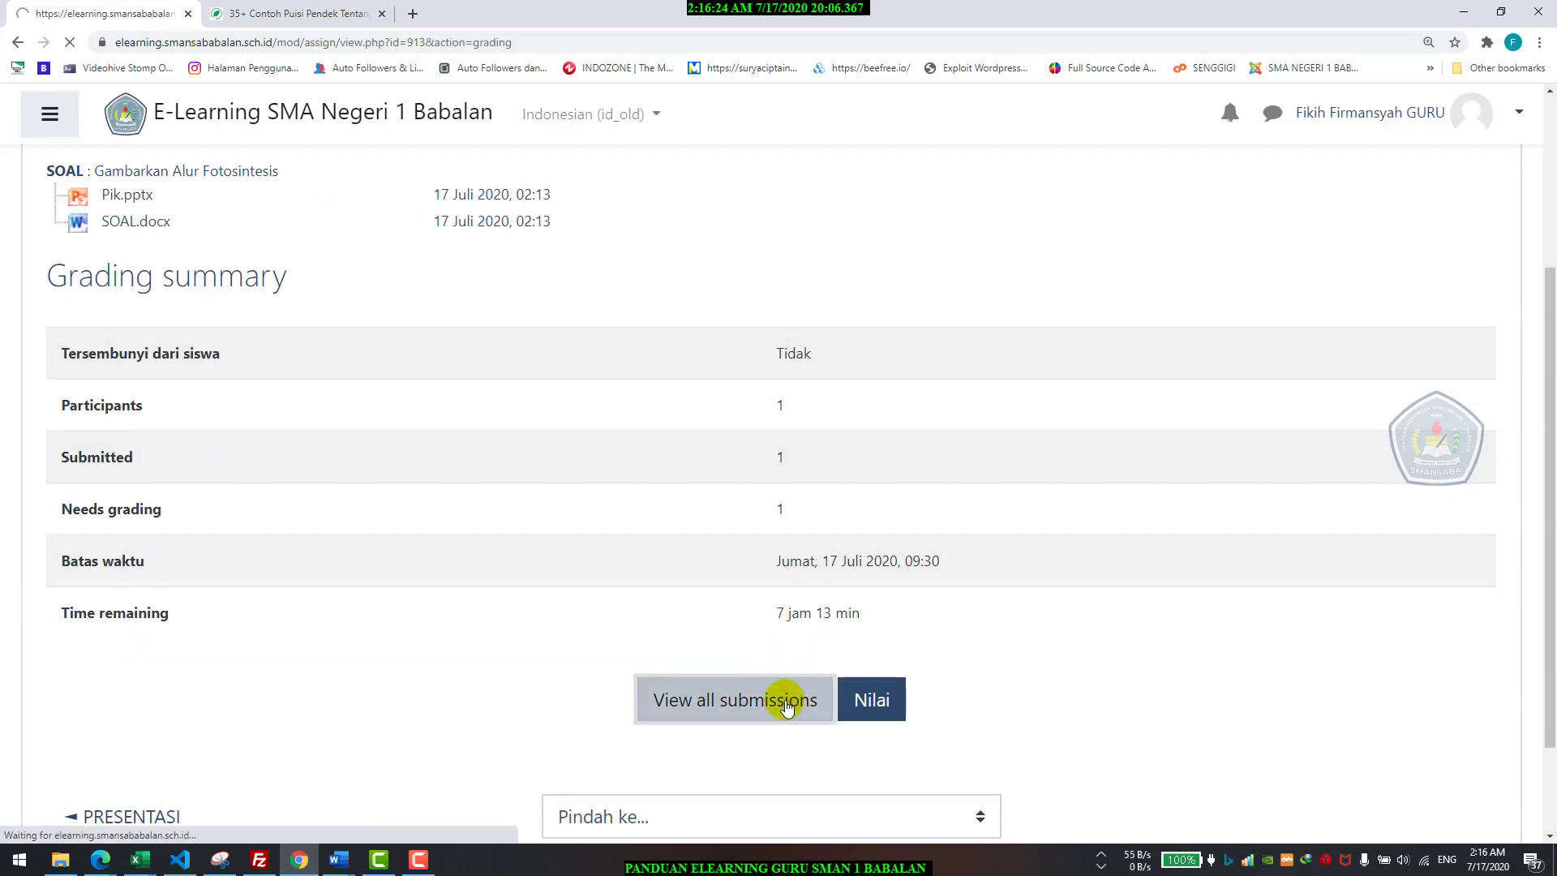
pyautogui.scroll(-3, 312, 389)
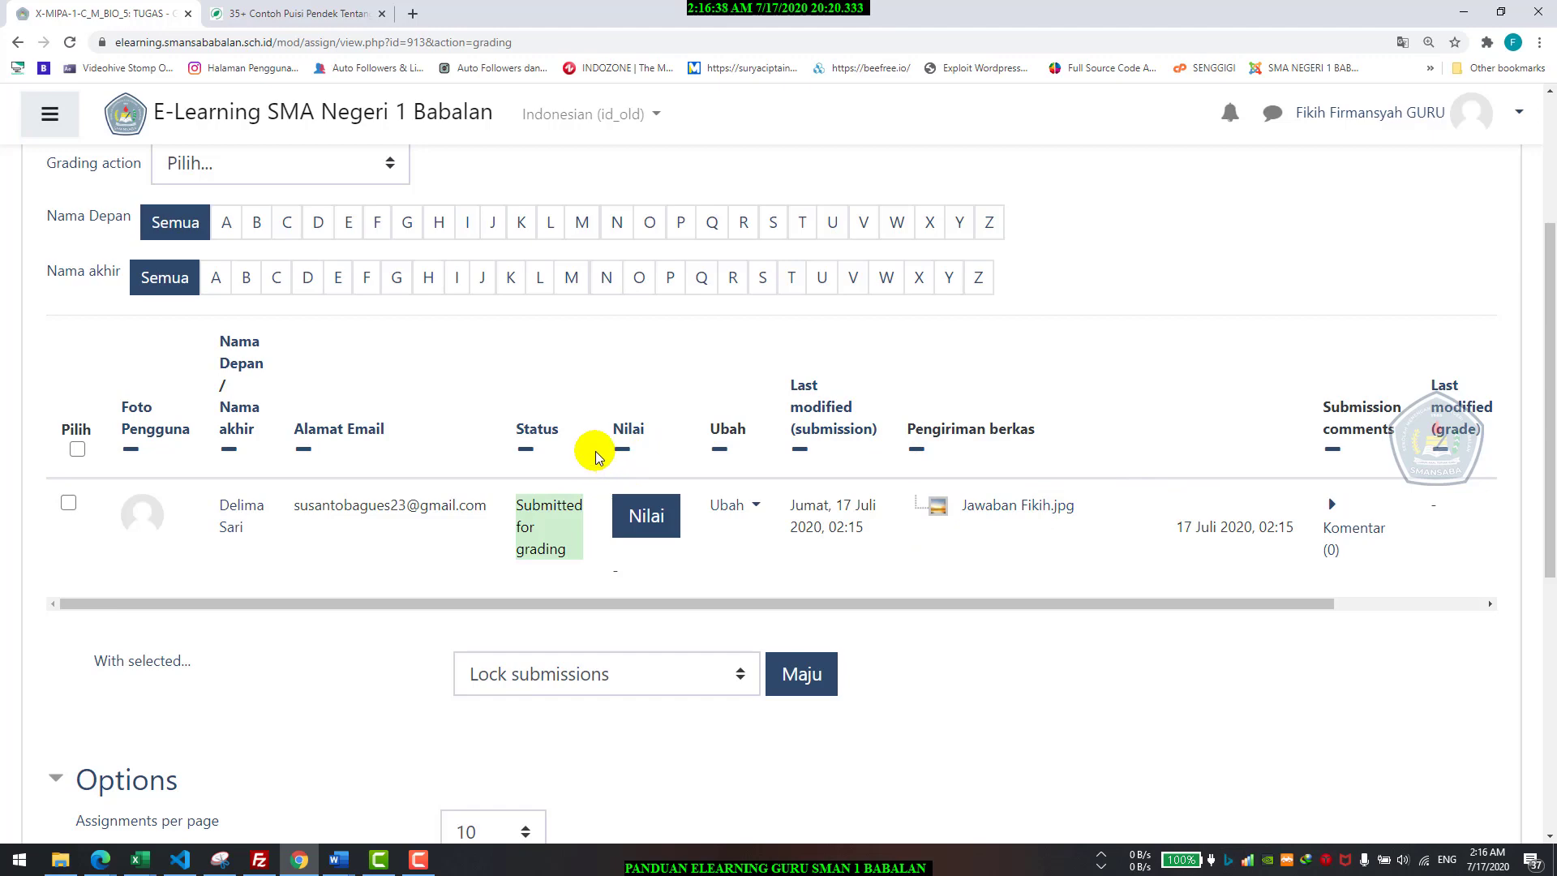
# - Download all submissions as X-MIPA-1-C_M_BIO_5-TUGAS-913.zip to D:\Compressed and open the archive
pyautogui.scroll(3, 595, 457)
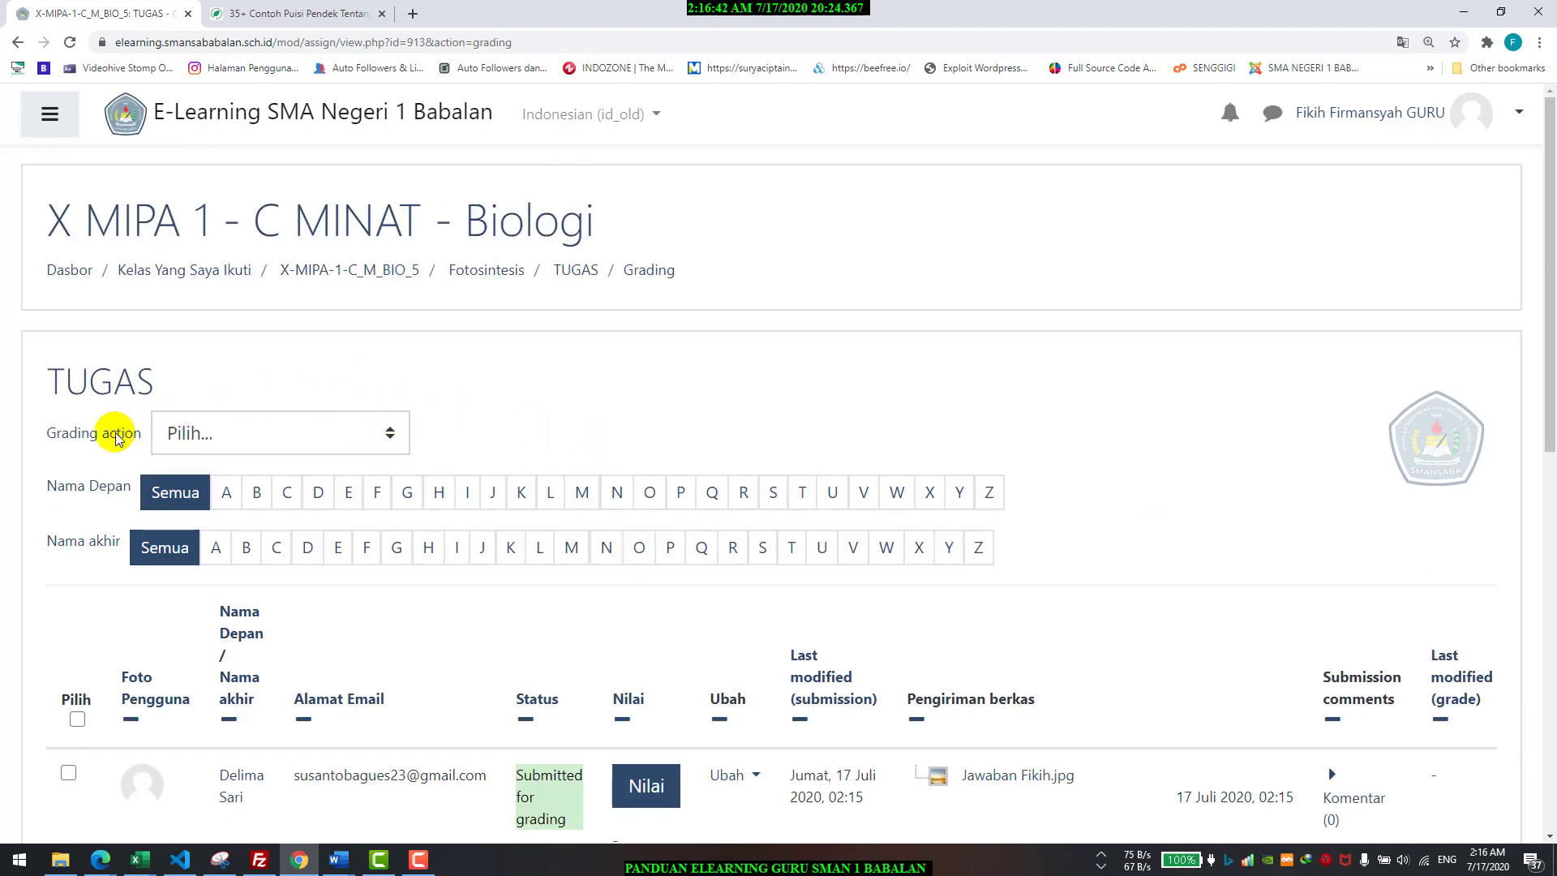
pyautogui.hotkey('ctrl', '+')
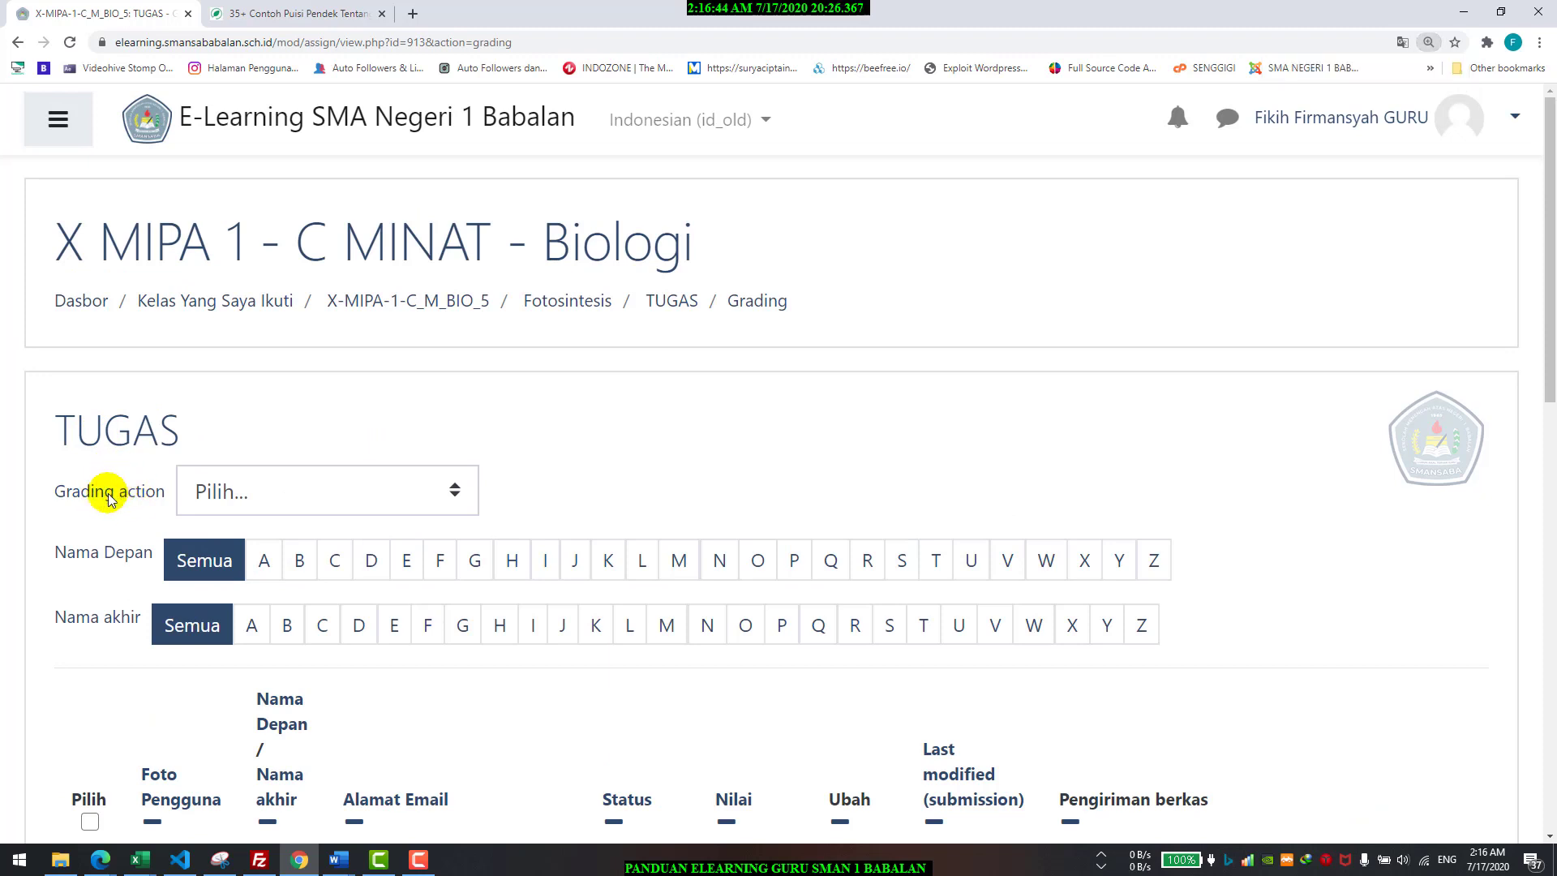
pyautogui.click(248, 564)
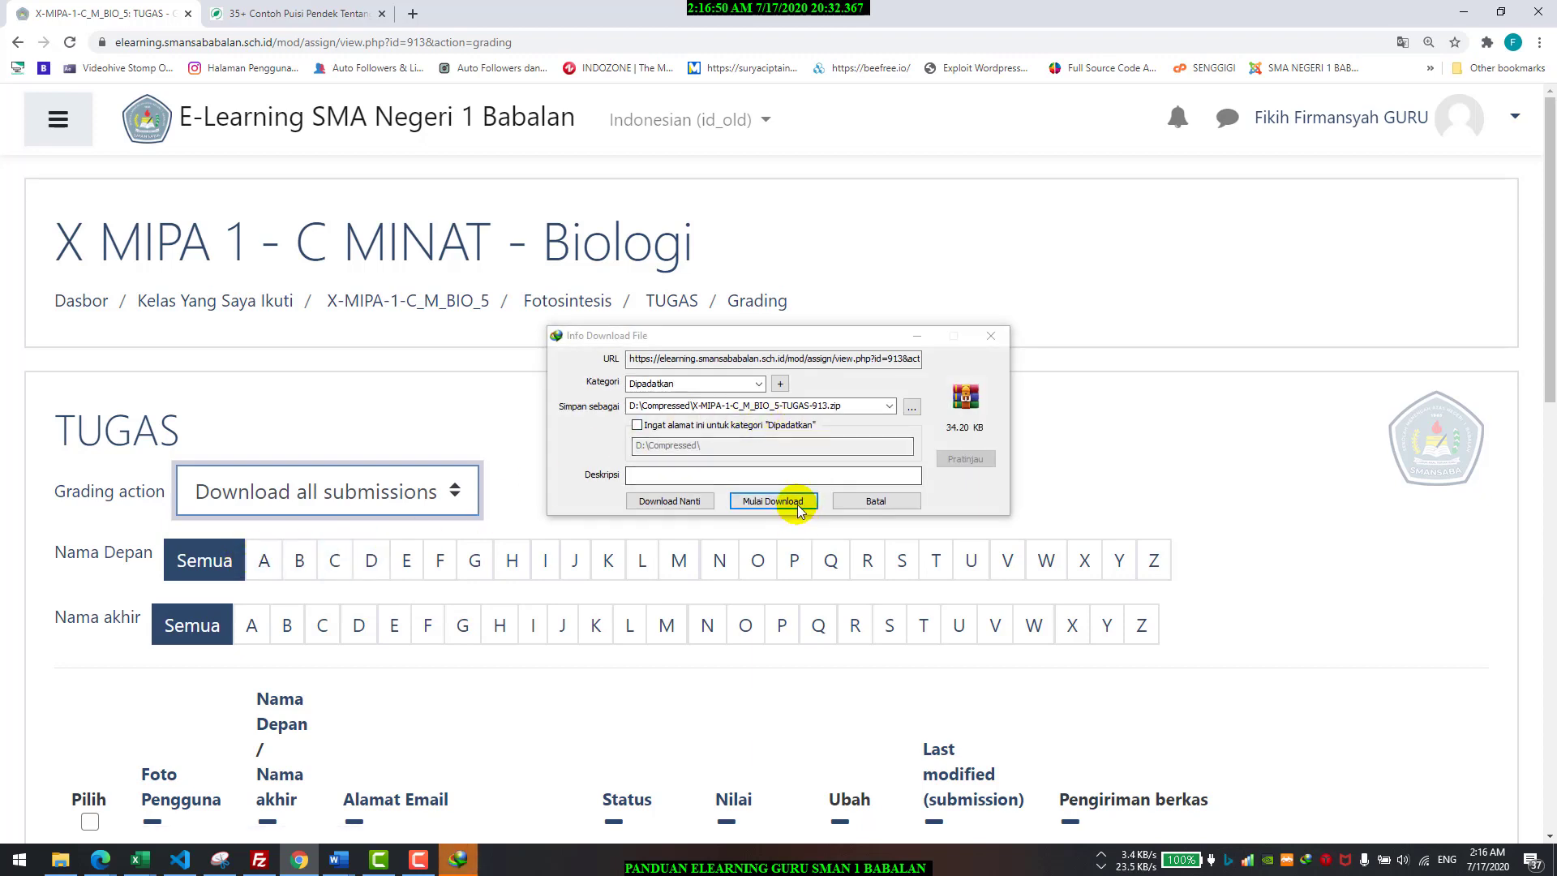
pyautogui.click(798, 507)
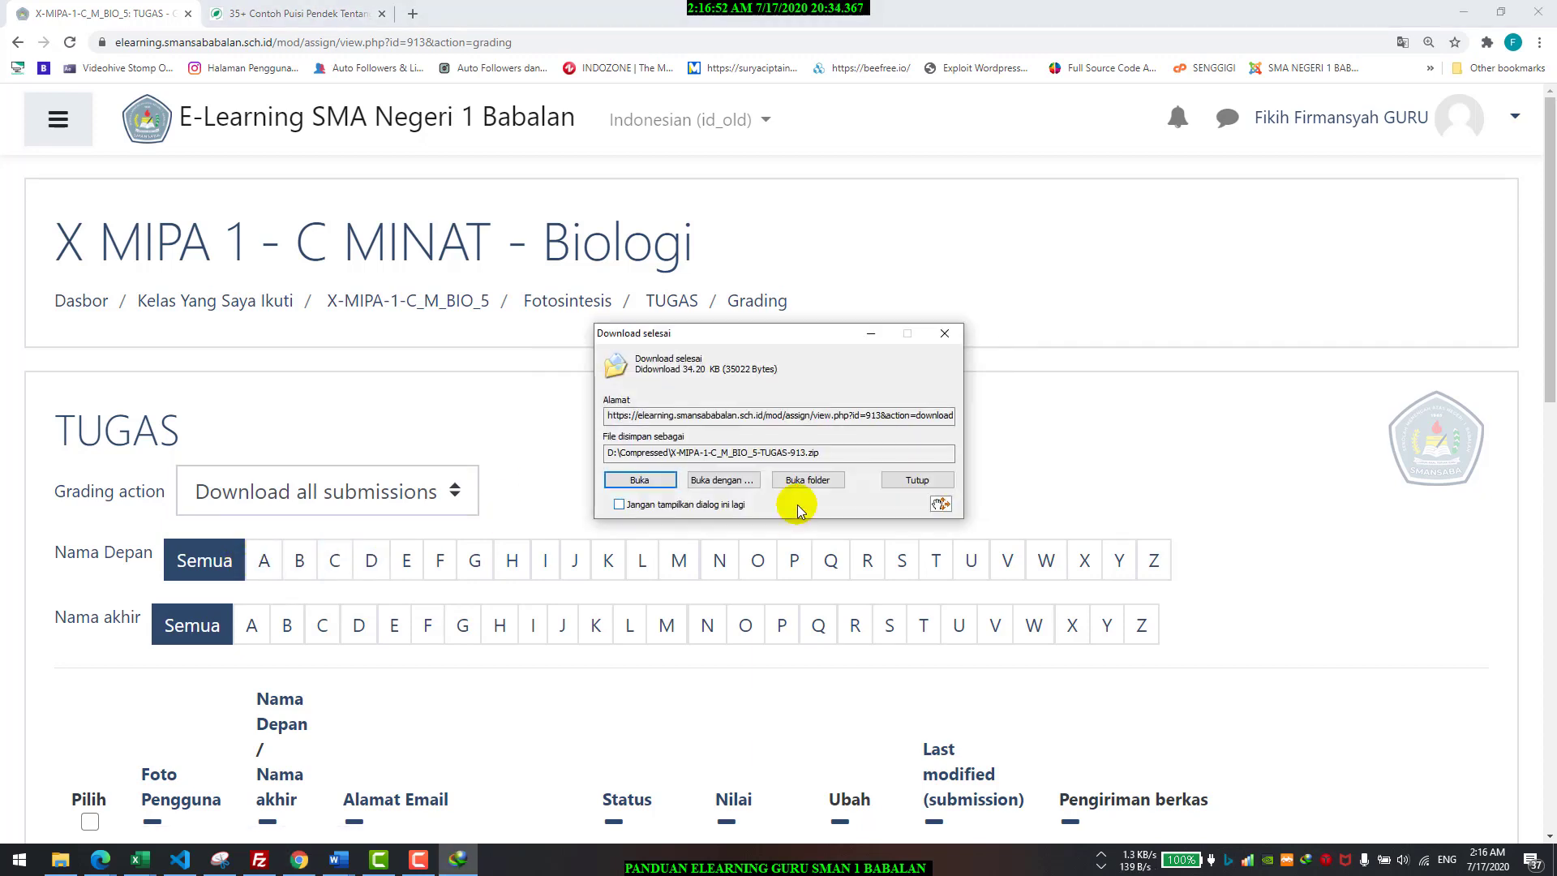
pyautogui.click(639, 480)
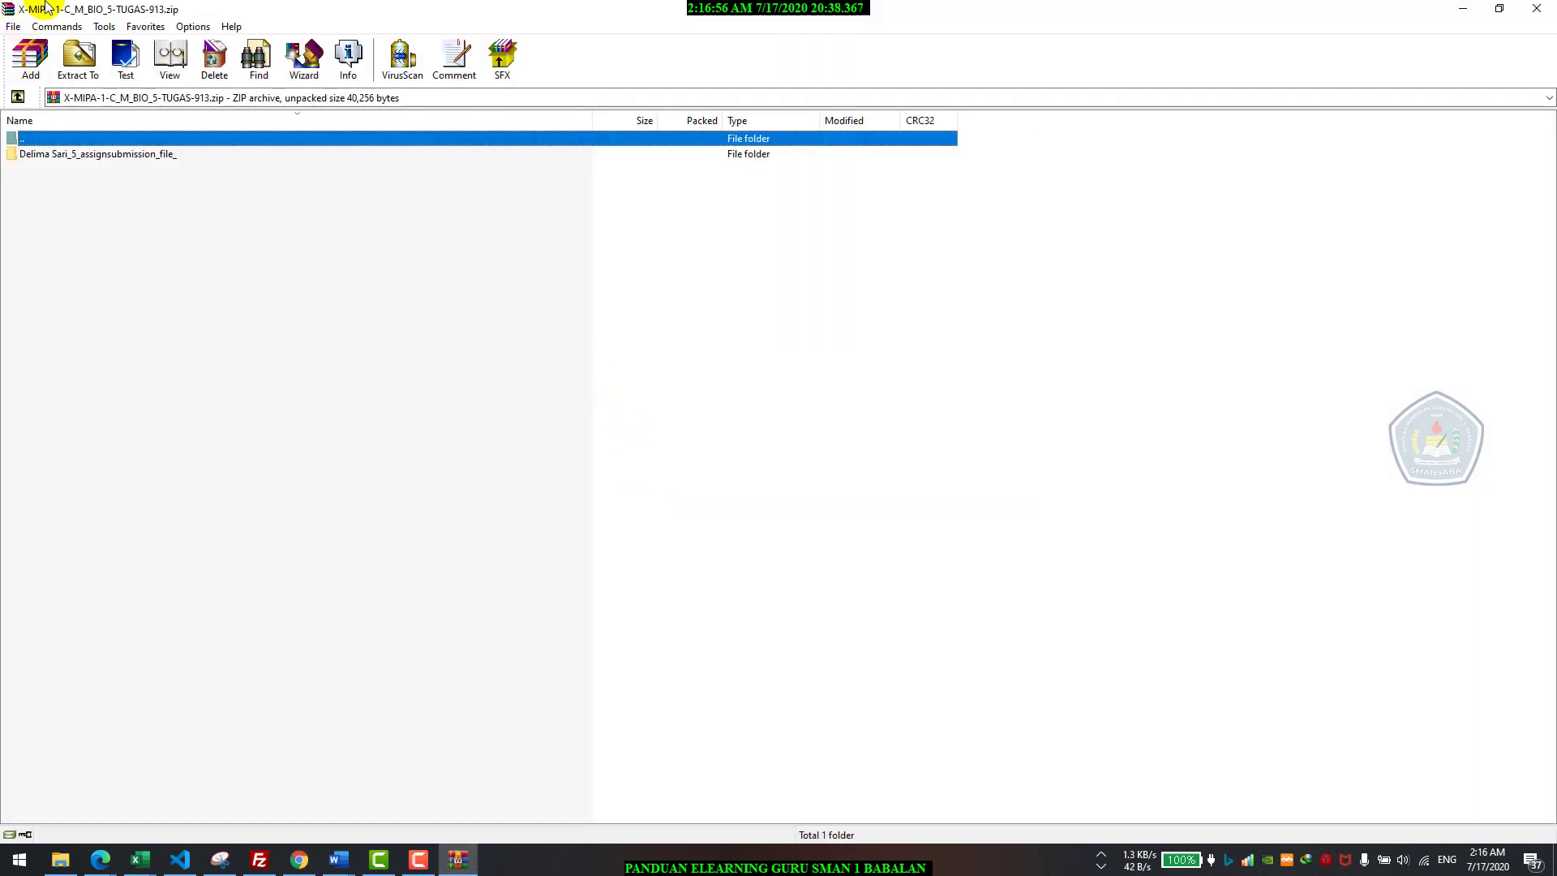
# - Restore the archive window to a smaller size, start Magnifier at 200% and move it off the file list
pyautogui.moveTo(46, 6); pyautogui.dragTo(373, 198)
pyautogui.click(8, 861)
pyautogui.click(9, 861)
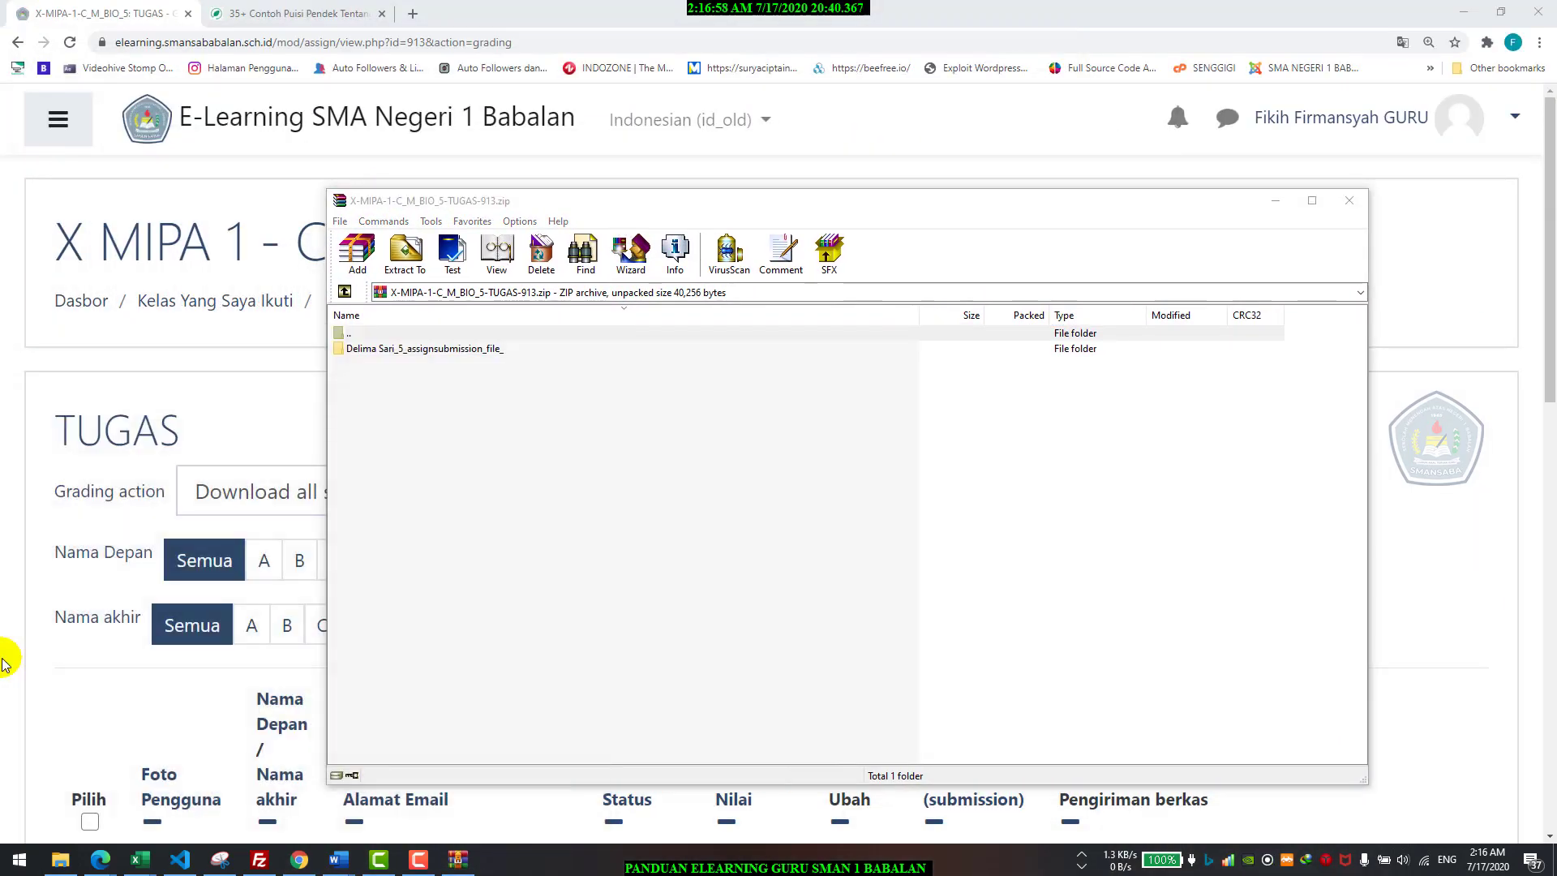
pyautogui.write('mag')
pyautogui.press('Return')
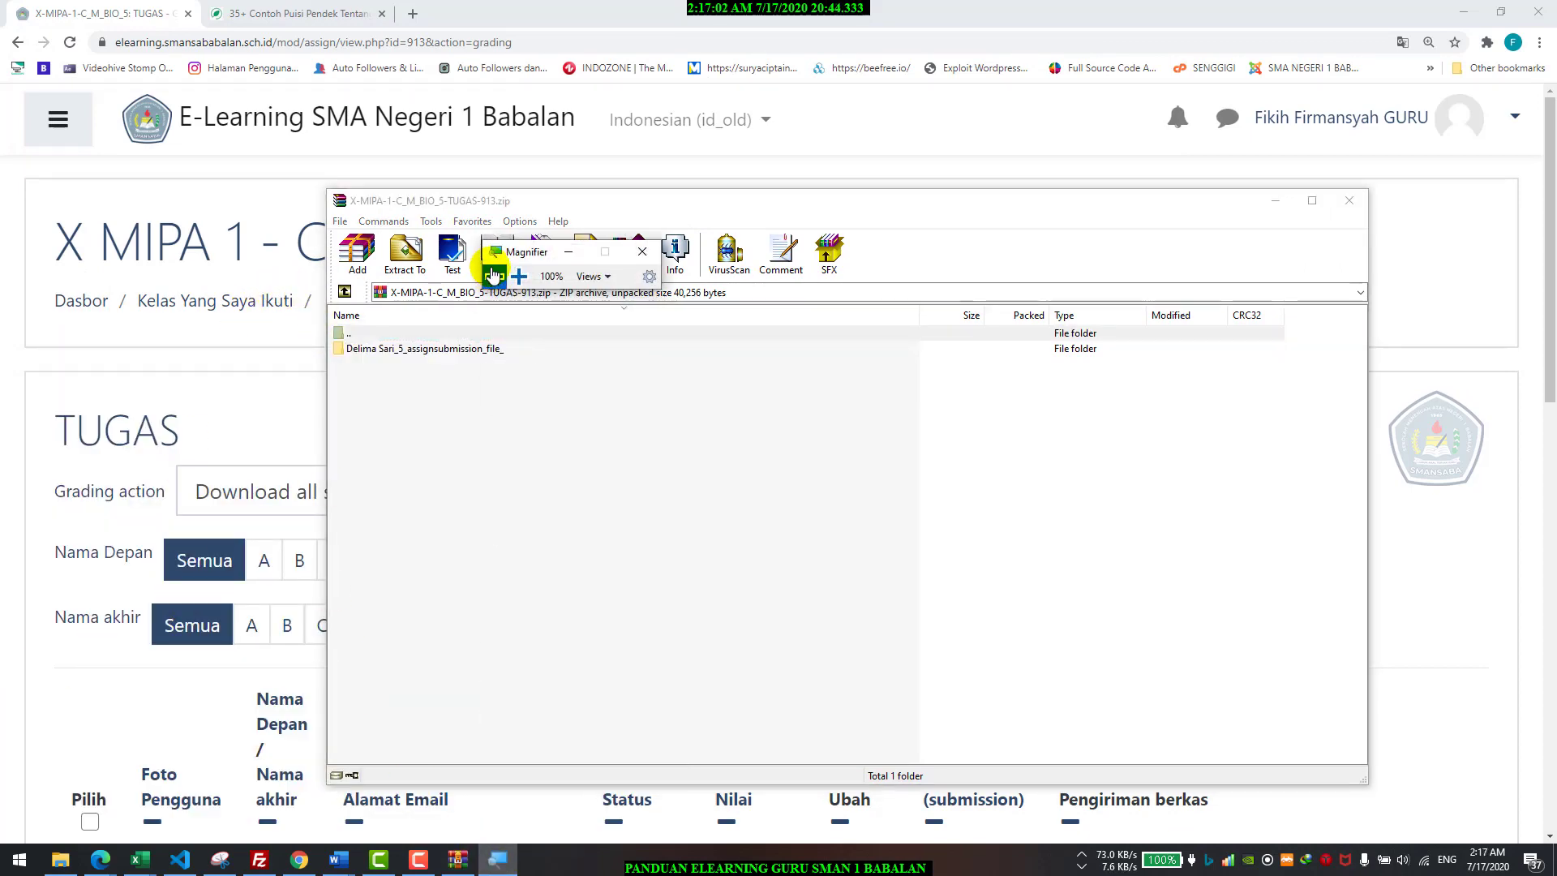
pyautogui.click(519, 276)
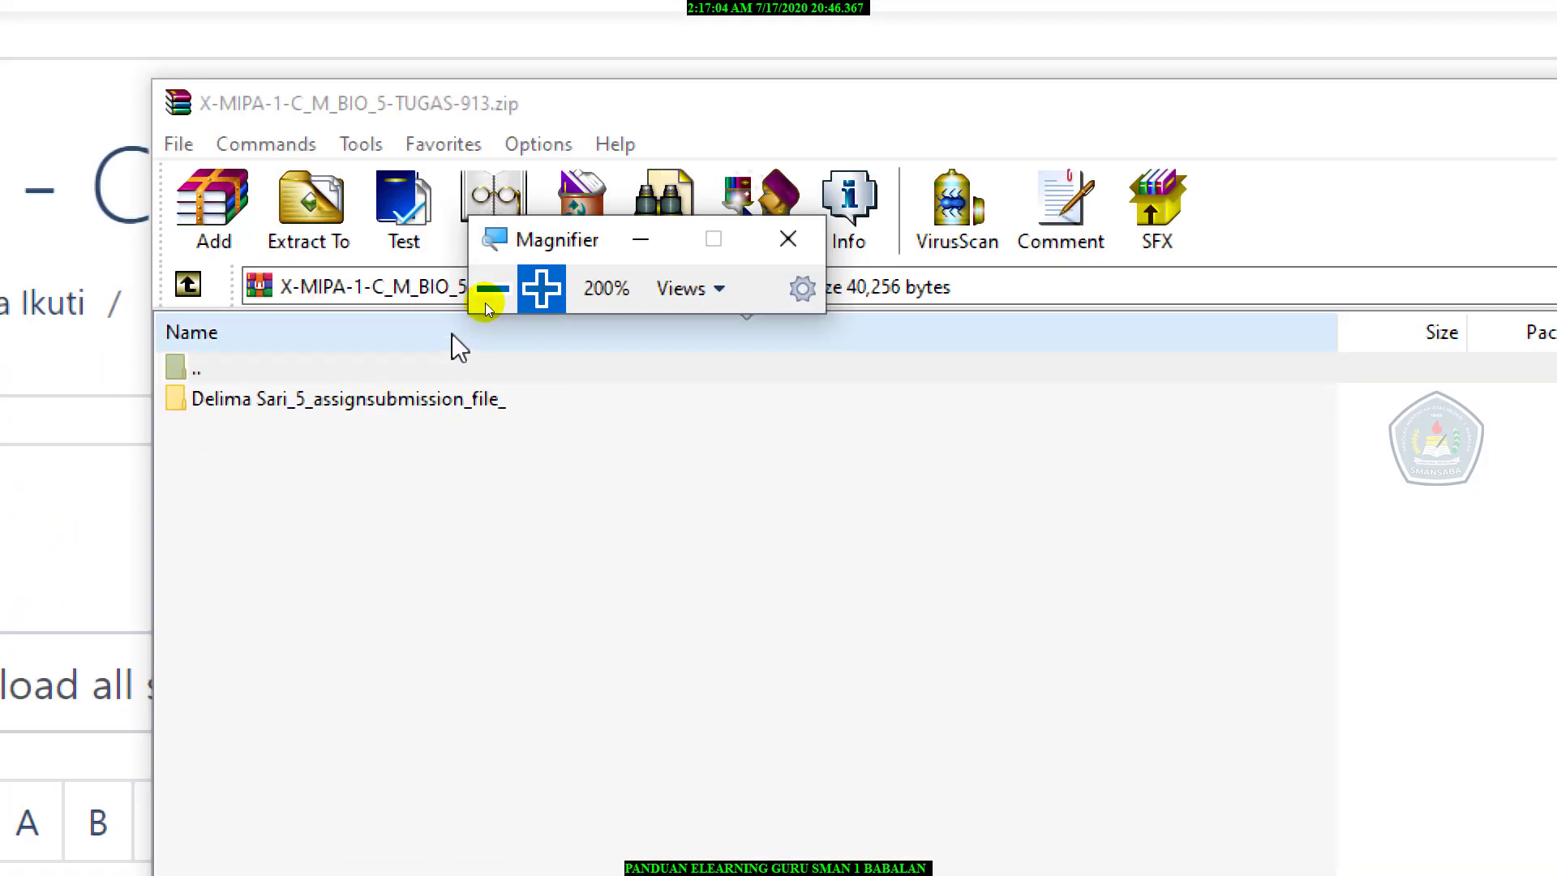
pyautogui.moveTo(591, 236); pyautogui.dragTo(838, 201)
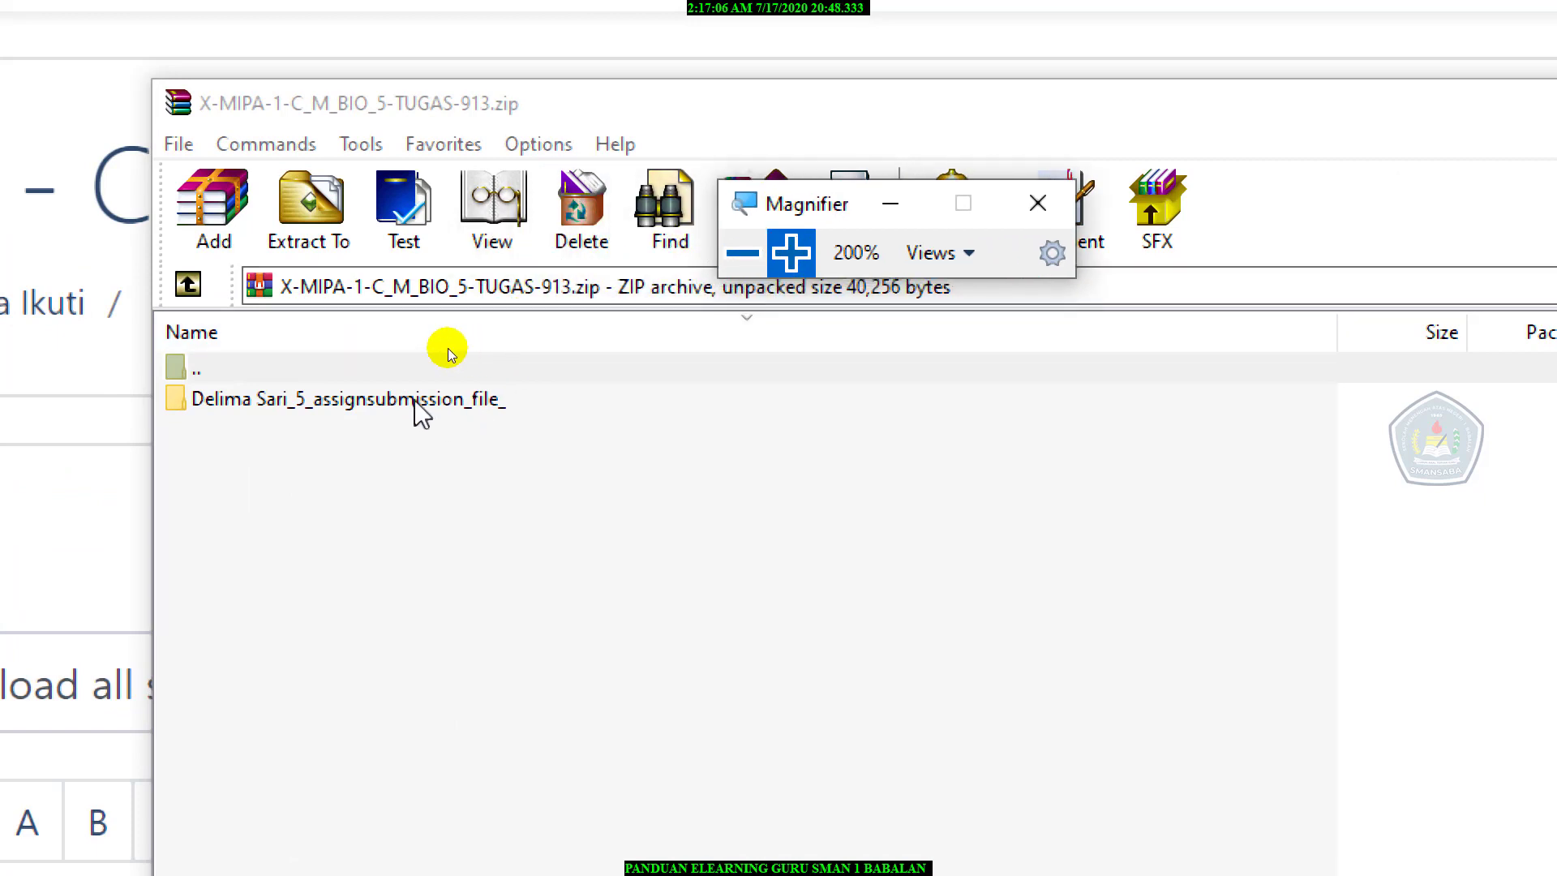
# - Open the student's submission folder in the archive and view the submitted answer JPG
pyautogui.click(240, 406)
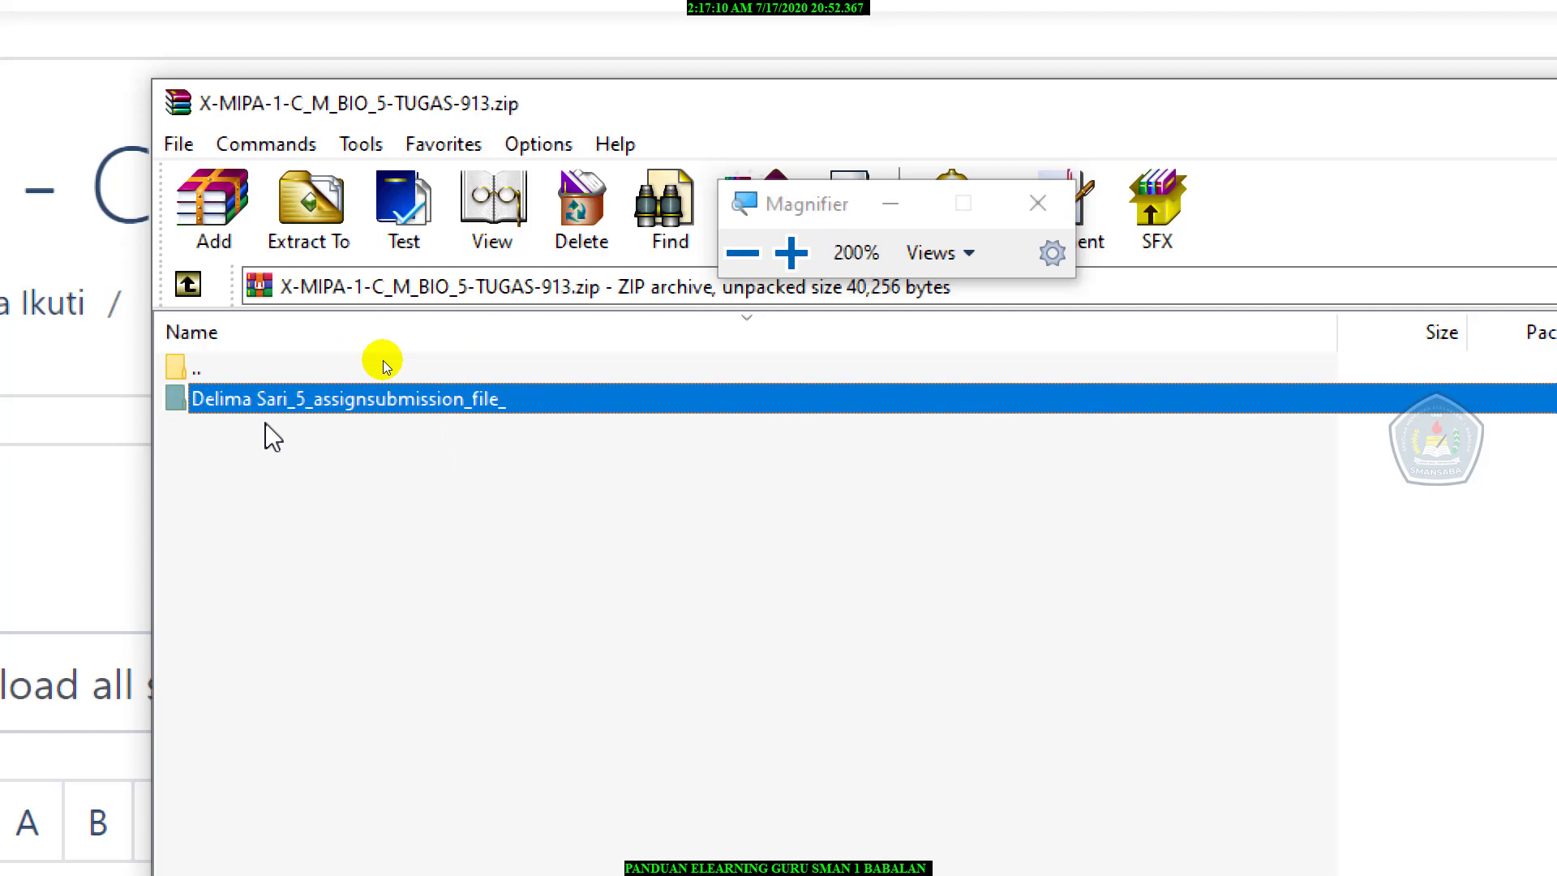
pyautogui.click(265, 423)
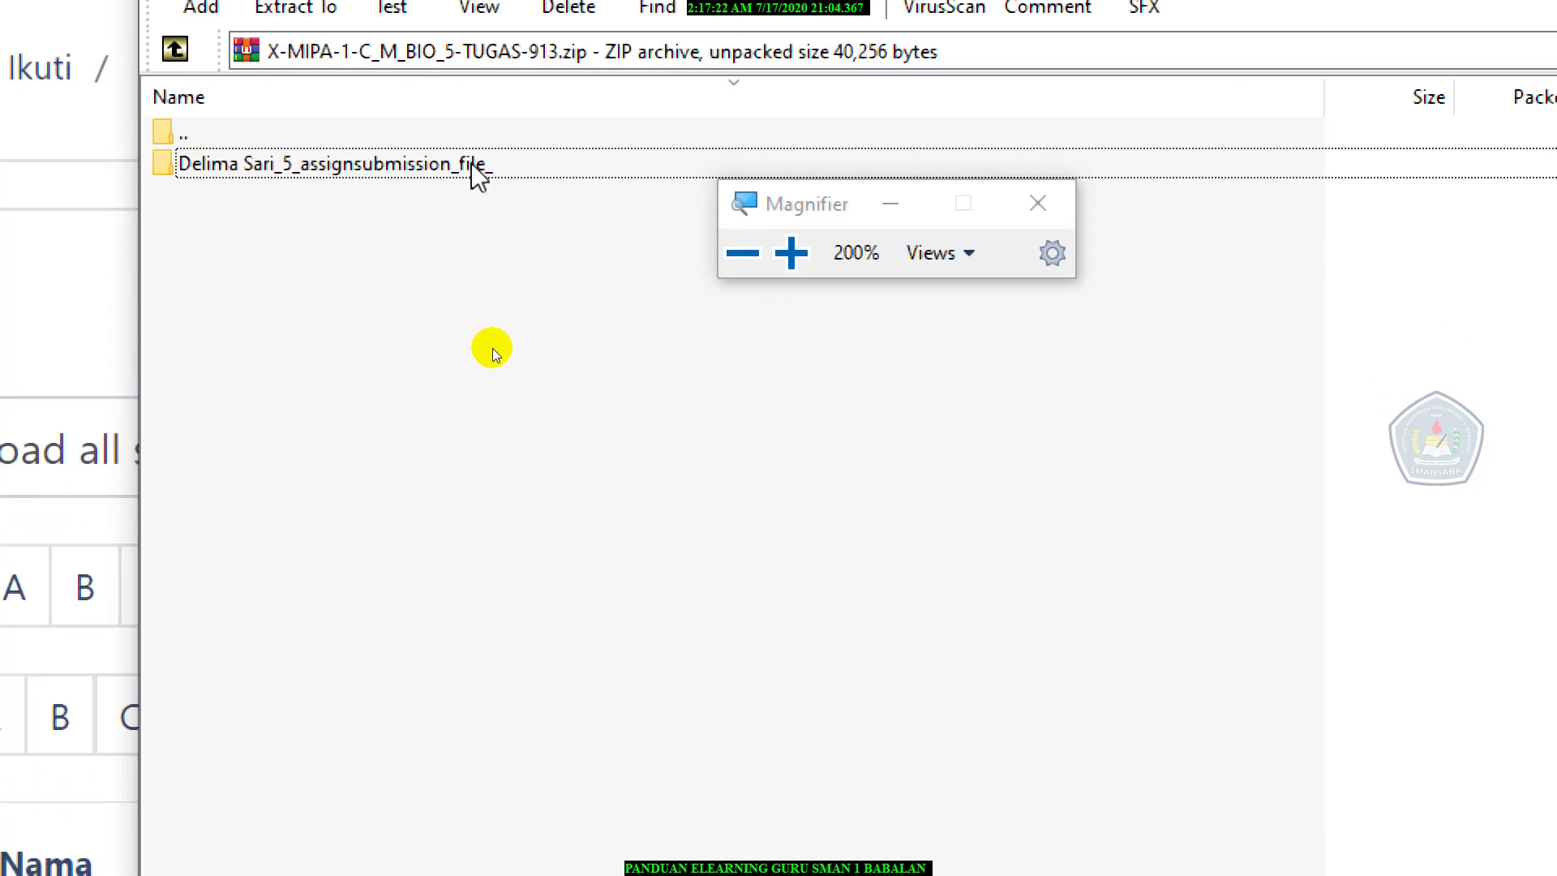
pyautogui.doubleClick(474, 165)
pyautogui.click(472, 165)
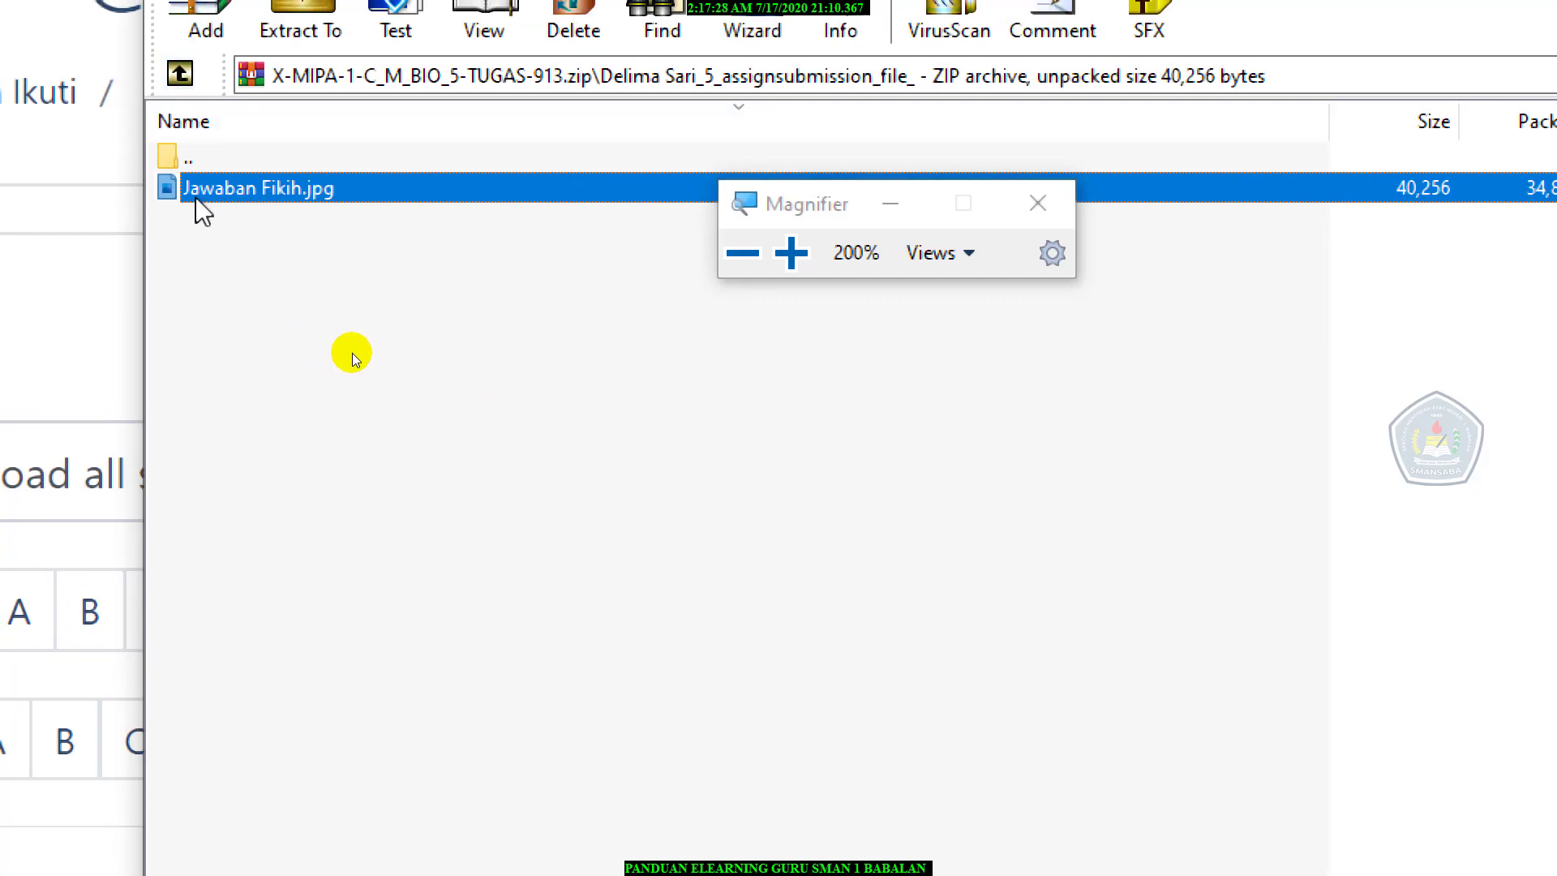
pyautogui.doubleClick(207, 188)
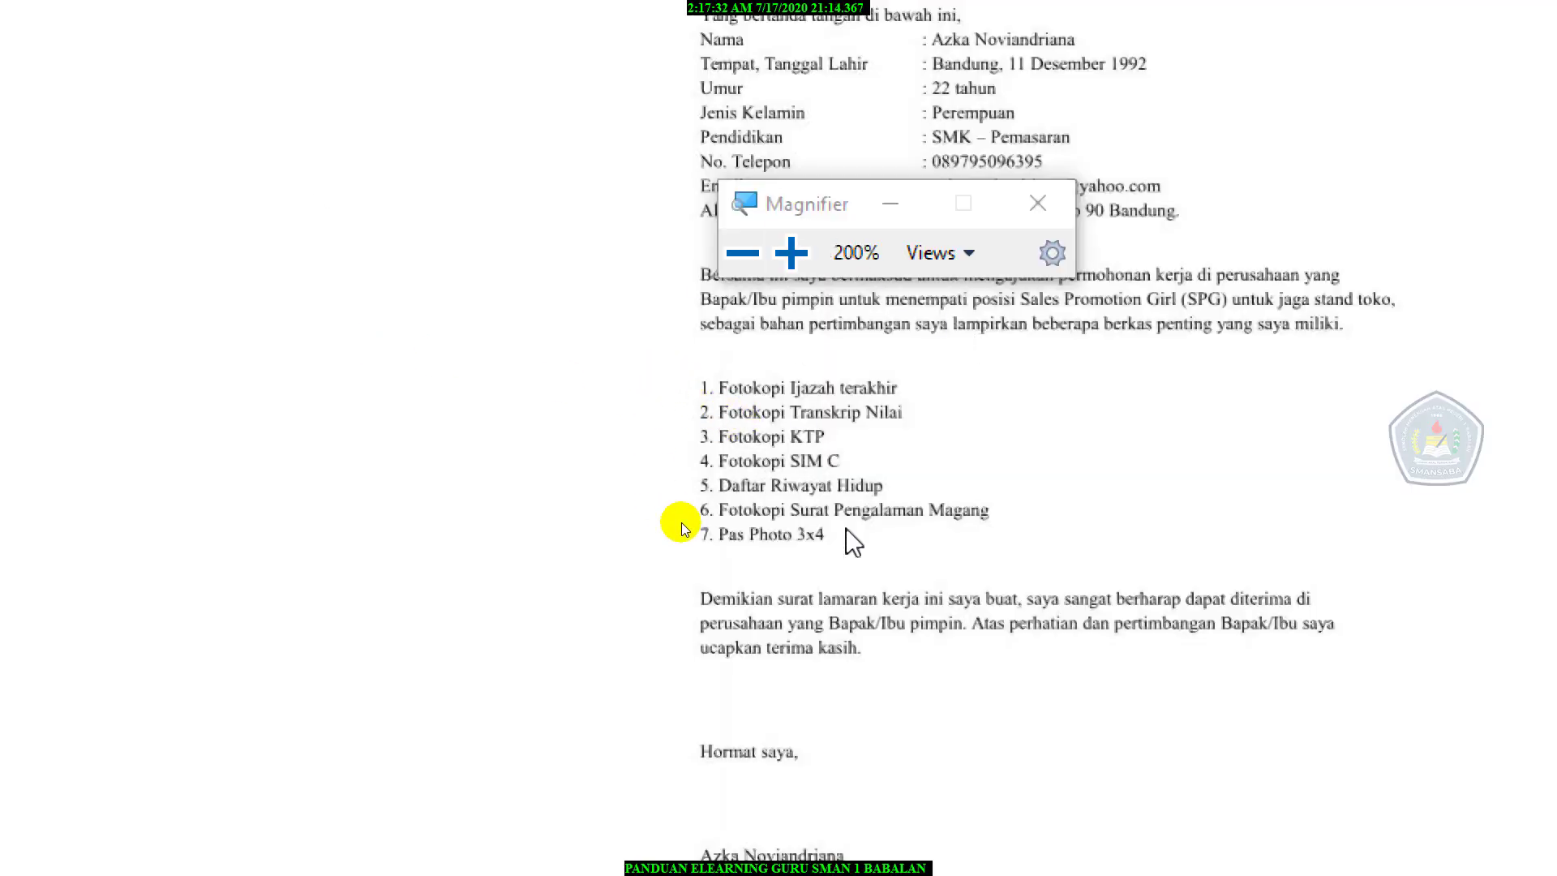
# - Reduce the Magnifier zoom to 100%, view the whole answer image and close it
pyautogui.click(743, 253)
pyautogui.click(718, 315)
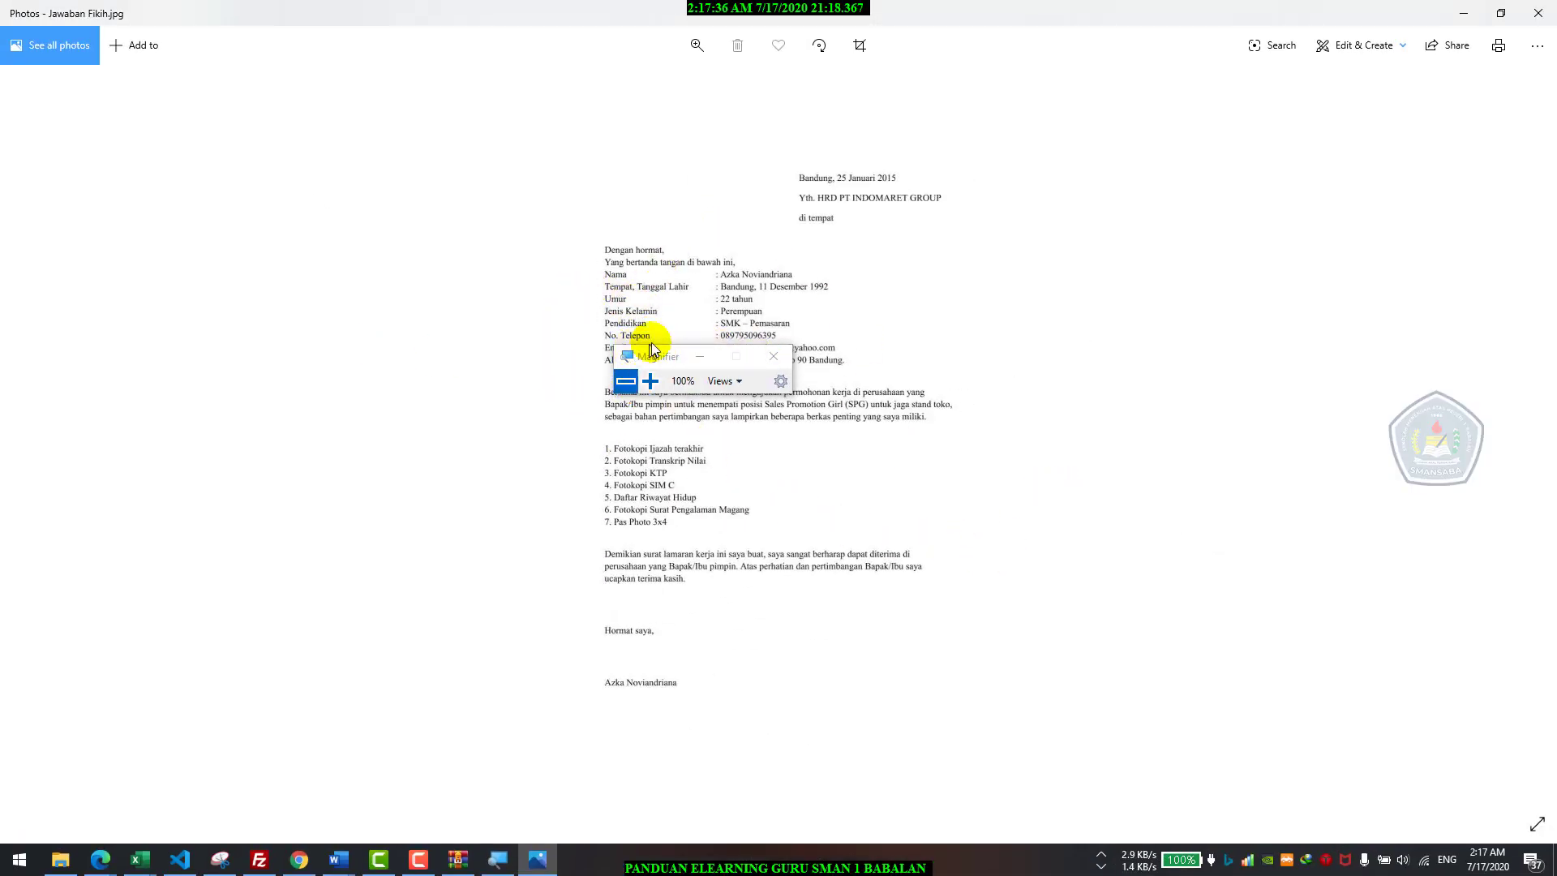
pyautogui.doubleClick(743, 238)
pyautogui.doubleClick(744, 239)
pyautogui.click(1537, 13)
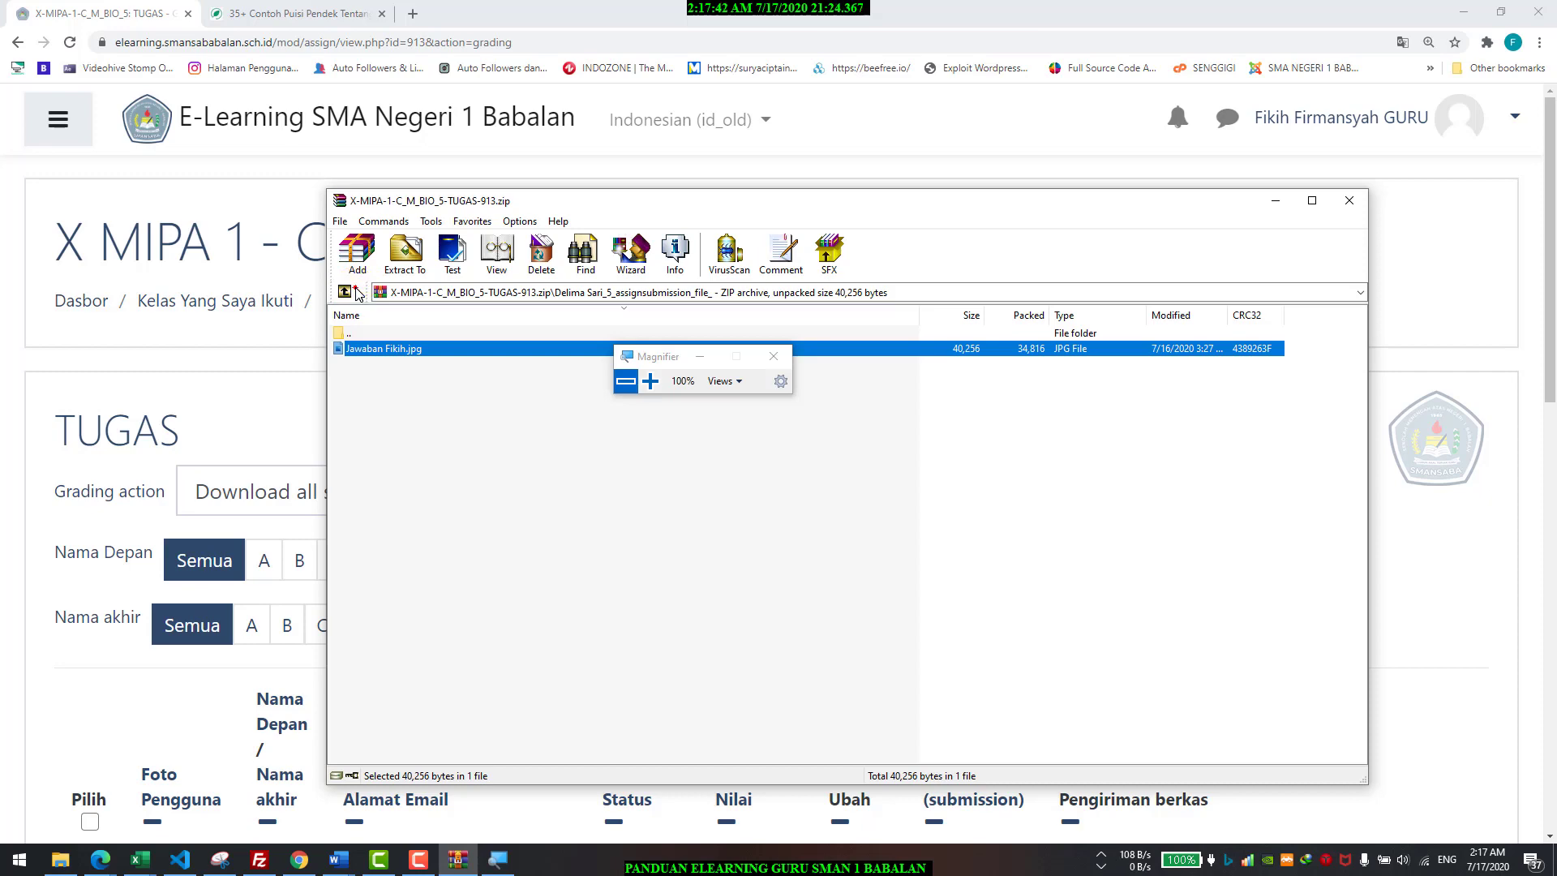
# - Switch to File Explorer, create a folder named tugas in Documents and open it
pyautogui.click(62, 861)
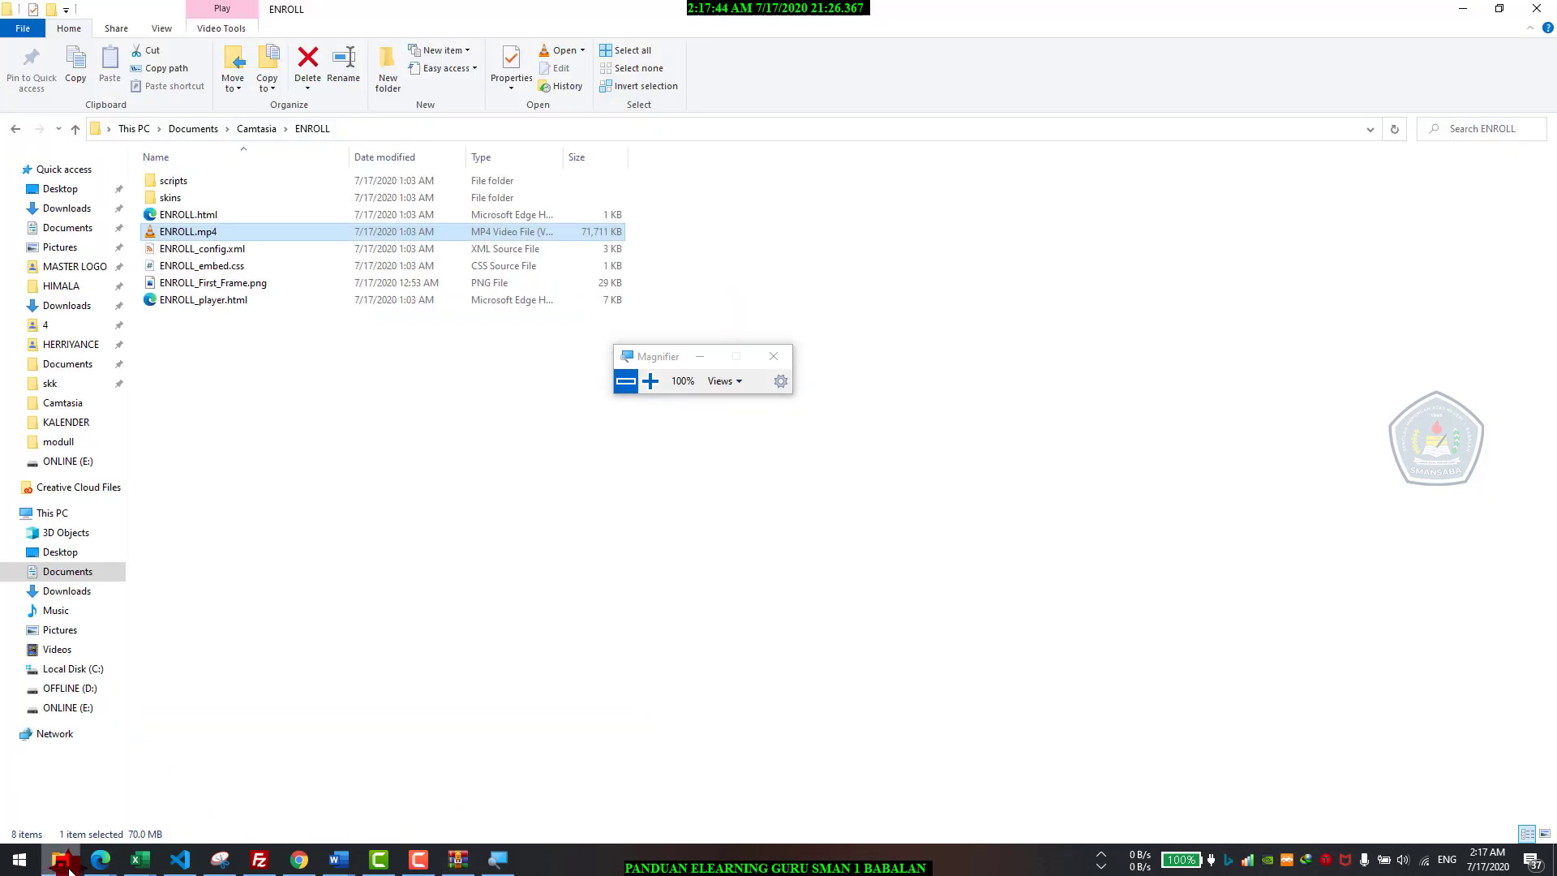
pyautogui.click(260, 406)
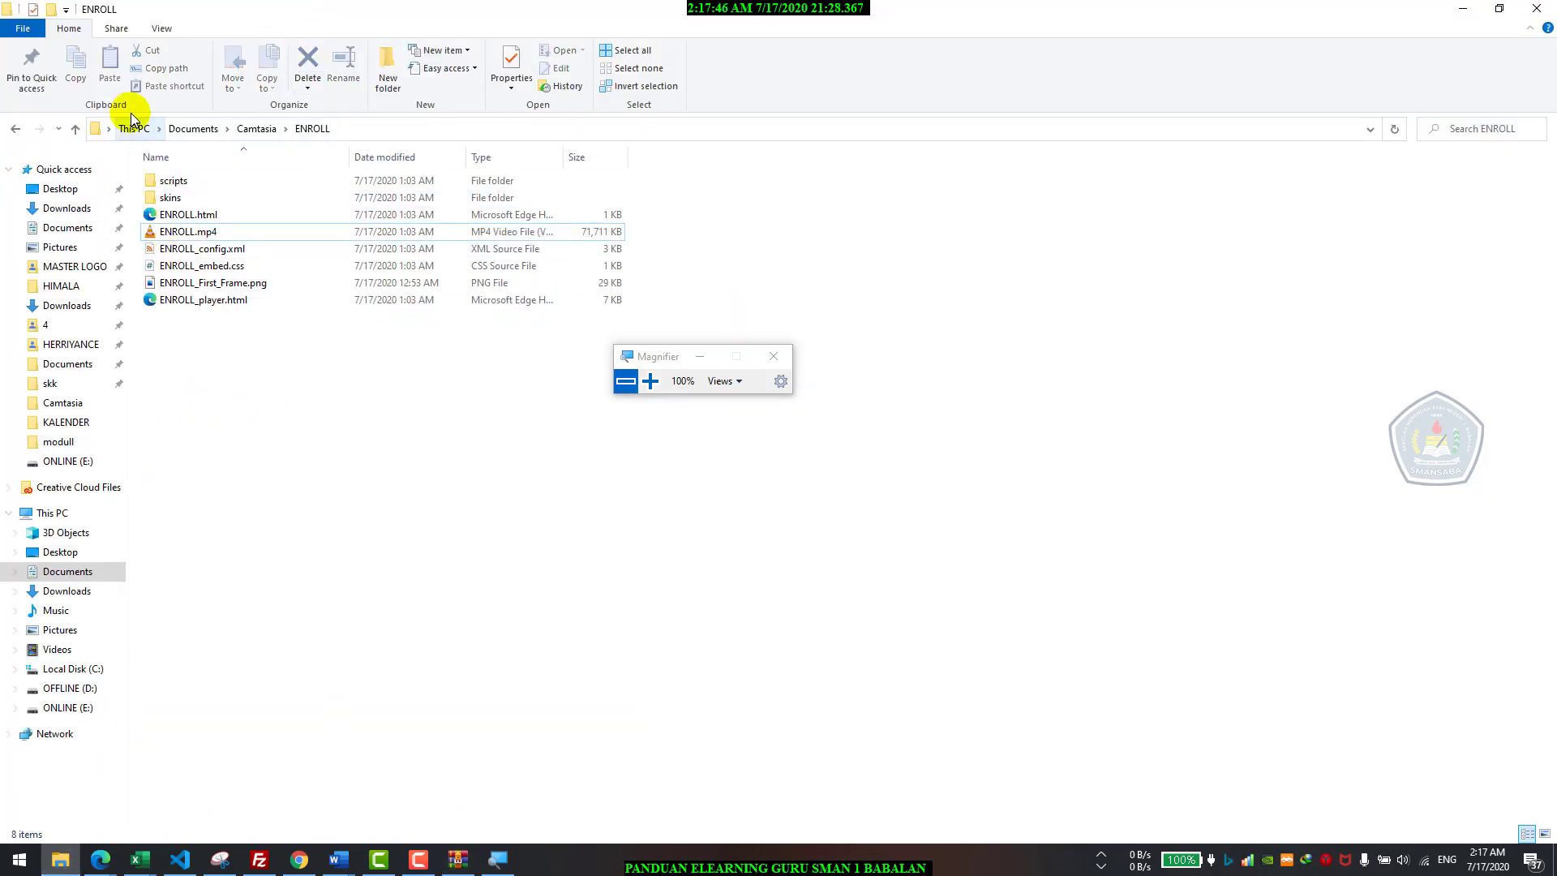
pyautogui.click(195, 129)
pyautogui.click(387, 79)
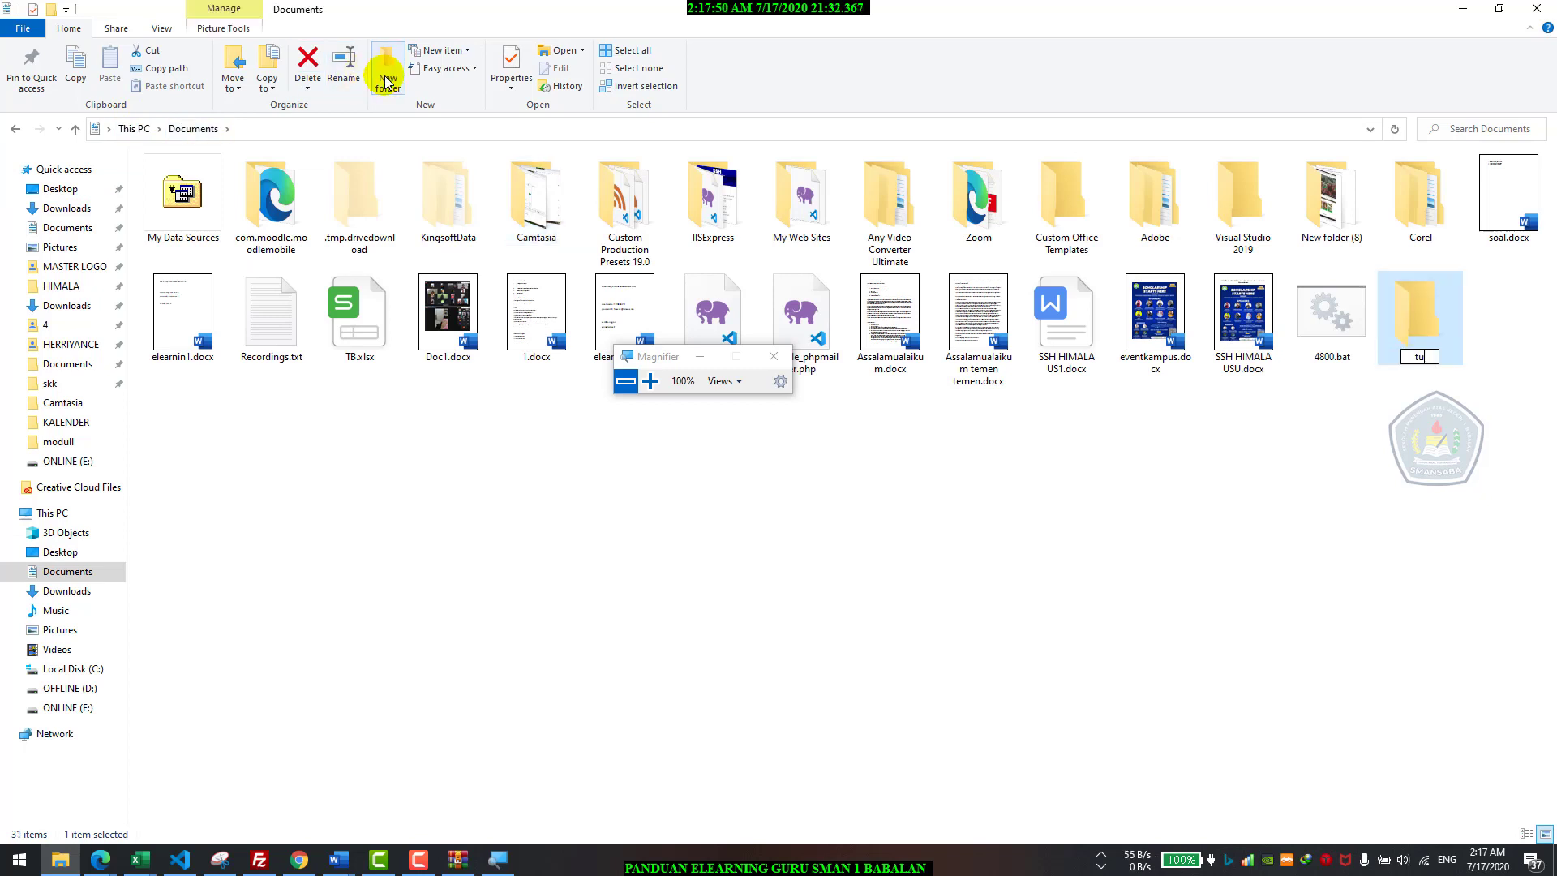
pyautogui.write('tugas')
pyautogui.press('Return')
pyautogui.press('Return')
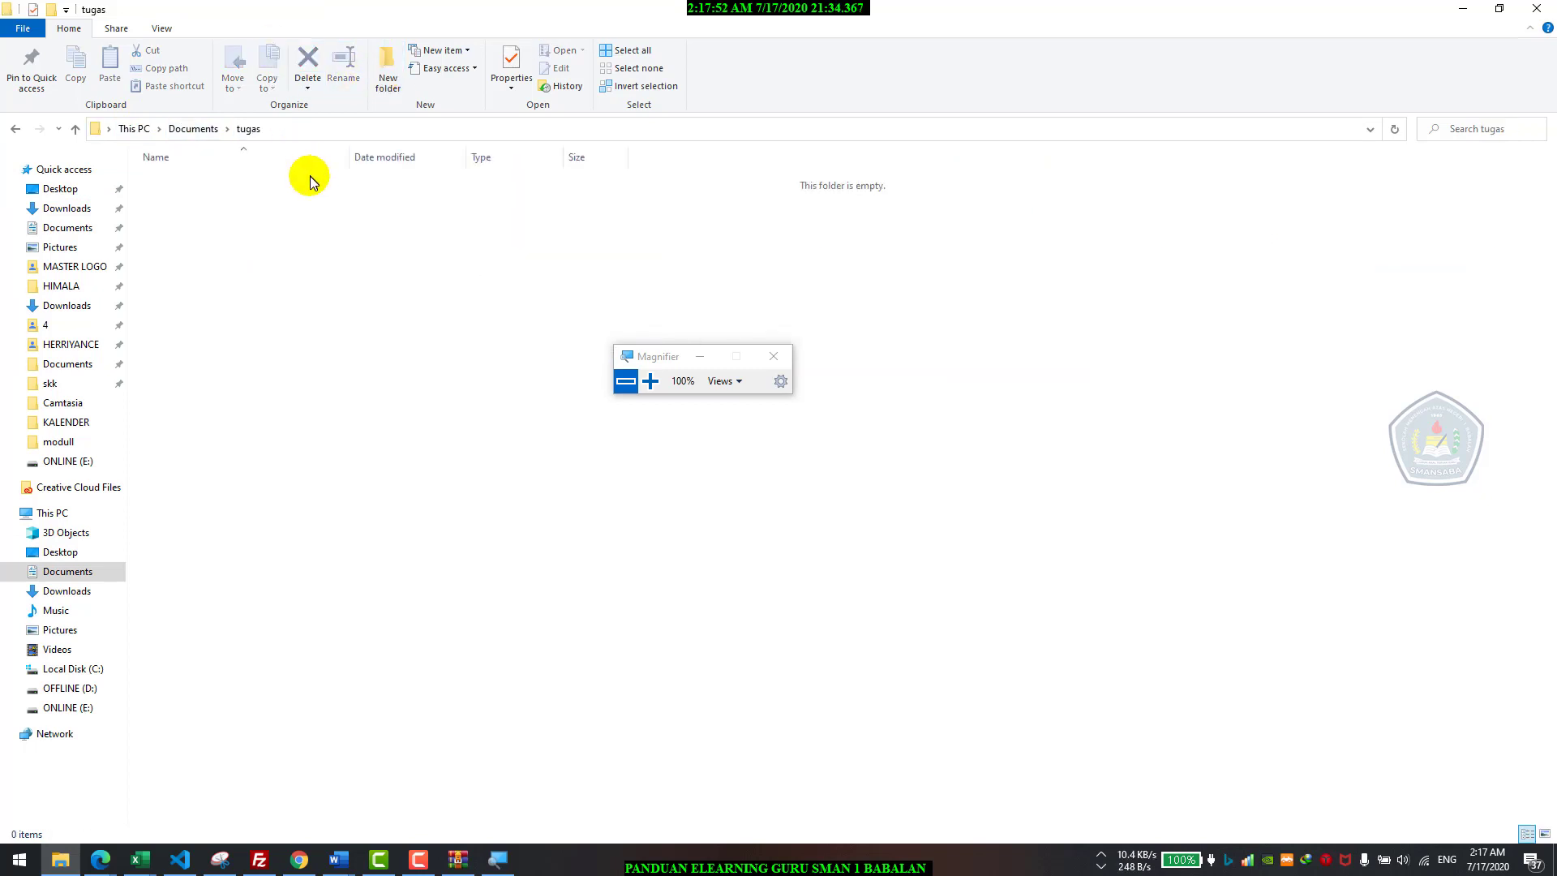
# - Create a folder named TUGAS X IPA 1 inside the tugas folder and open it
pyautogui.hotkey('alt', 'Tab')
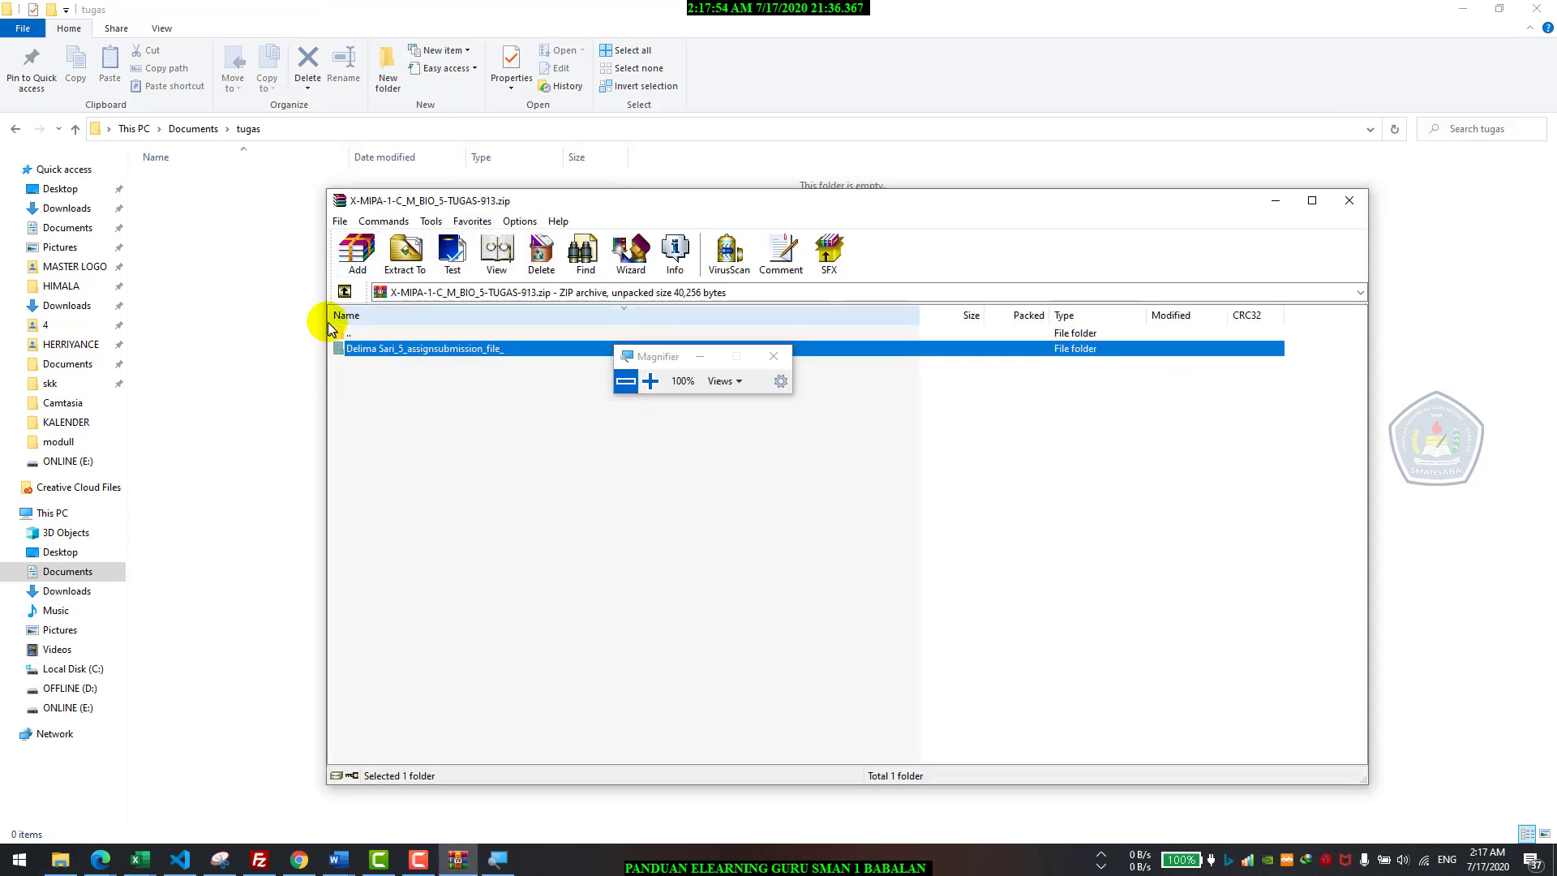
pyautogui.click(291, 311)
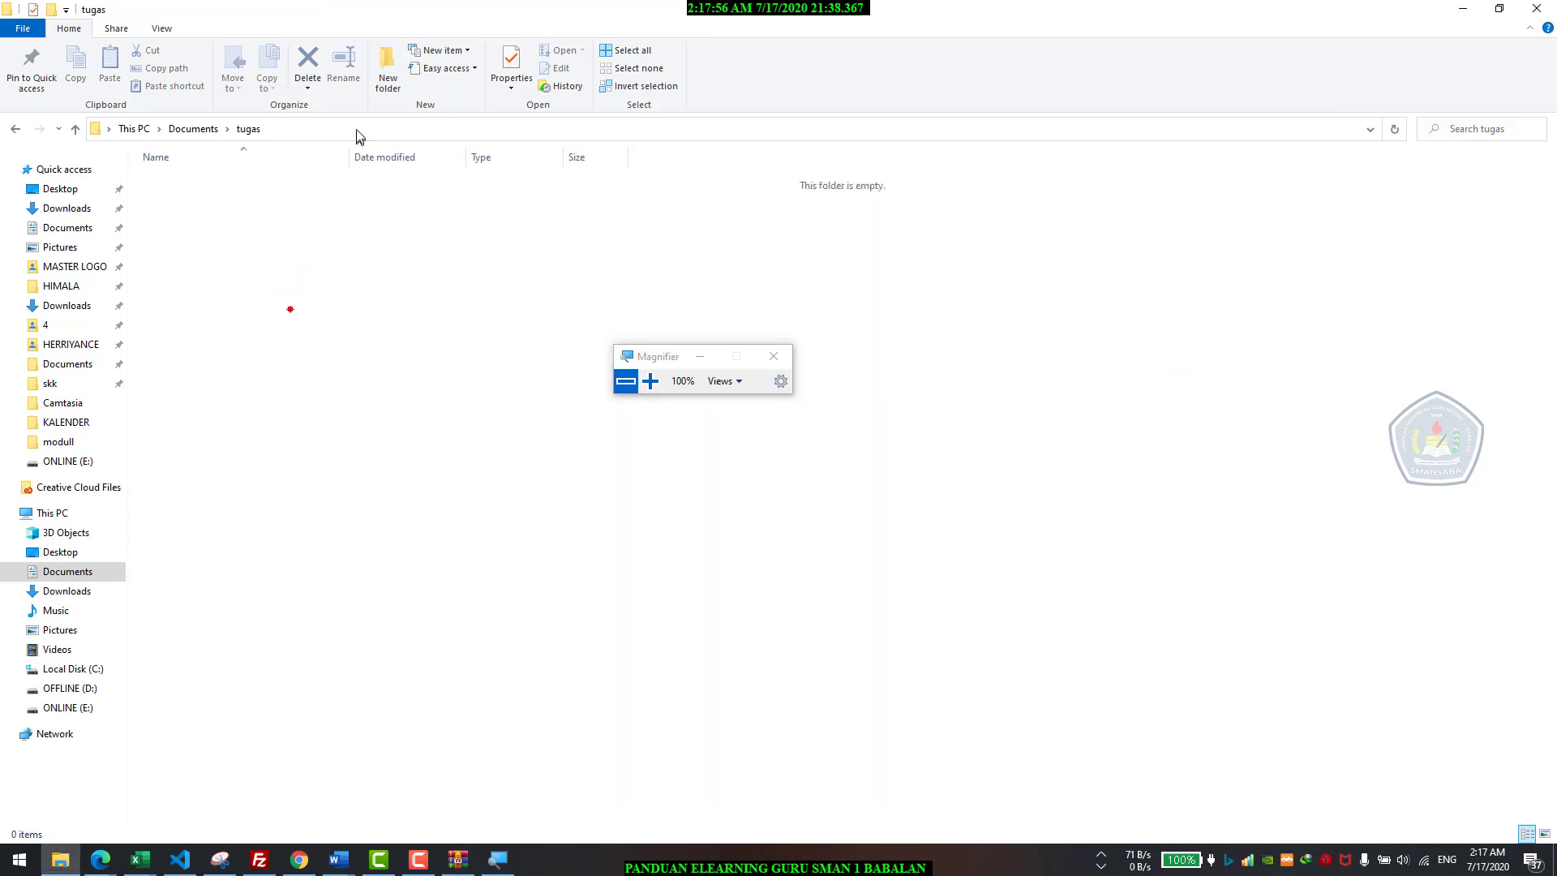
pyautogui.click(380, 86)
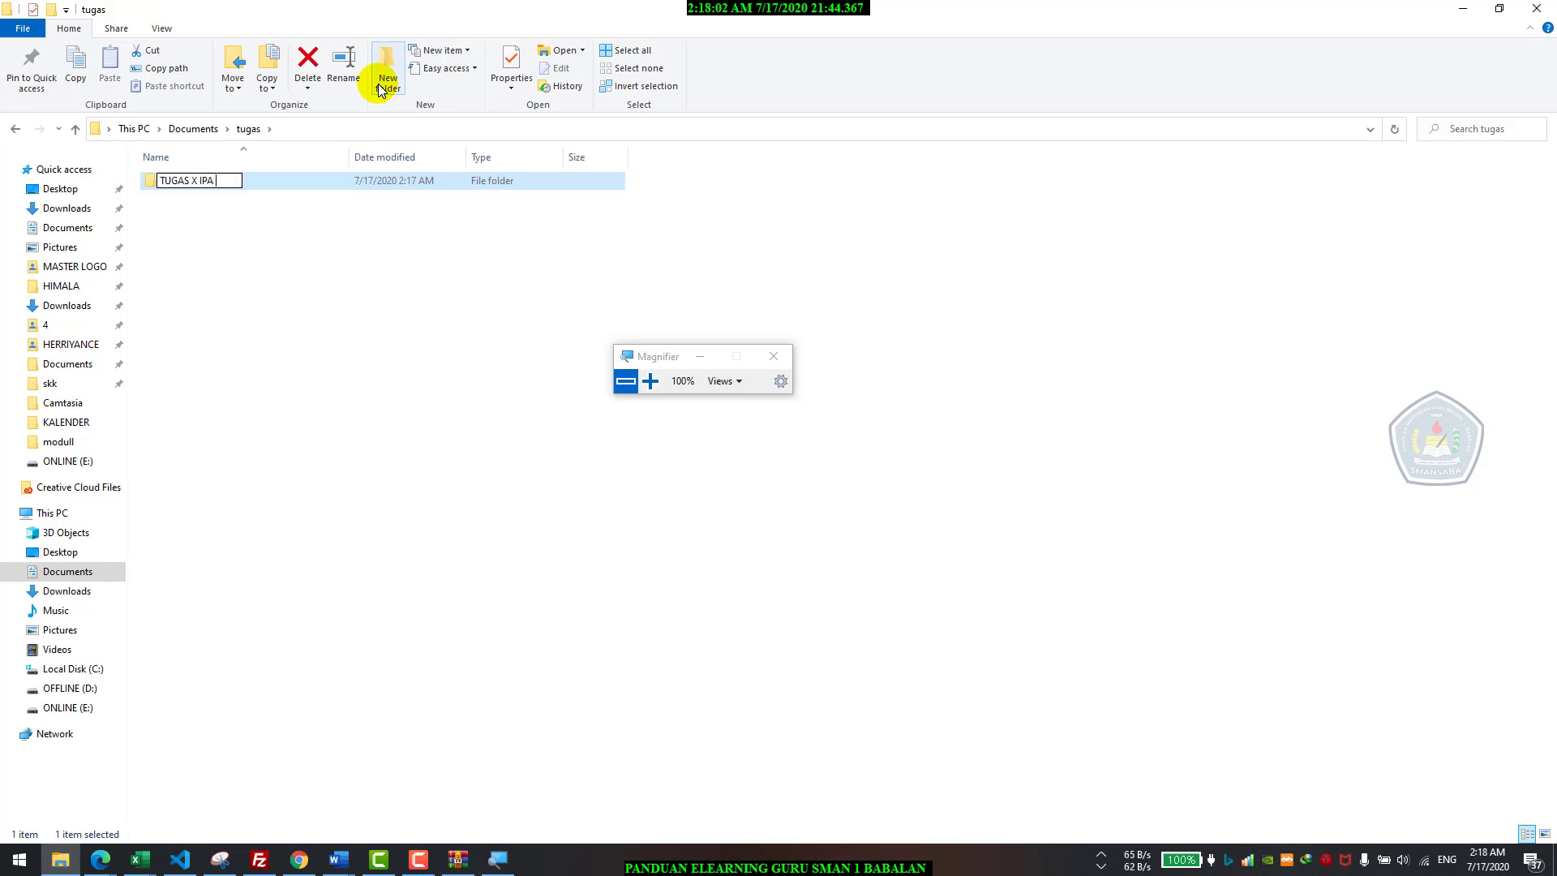
pyautogui.press('Return')
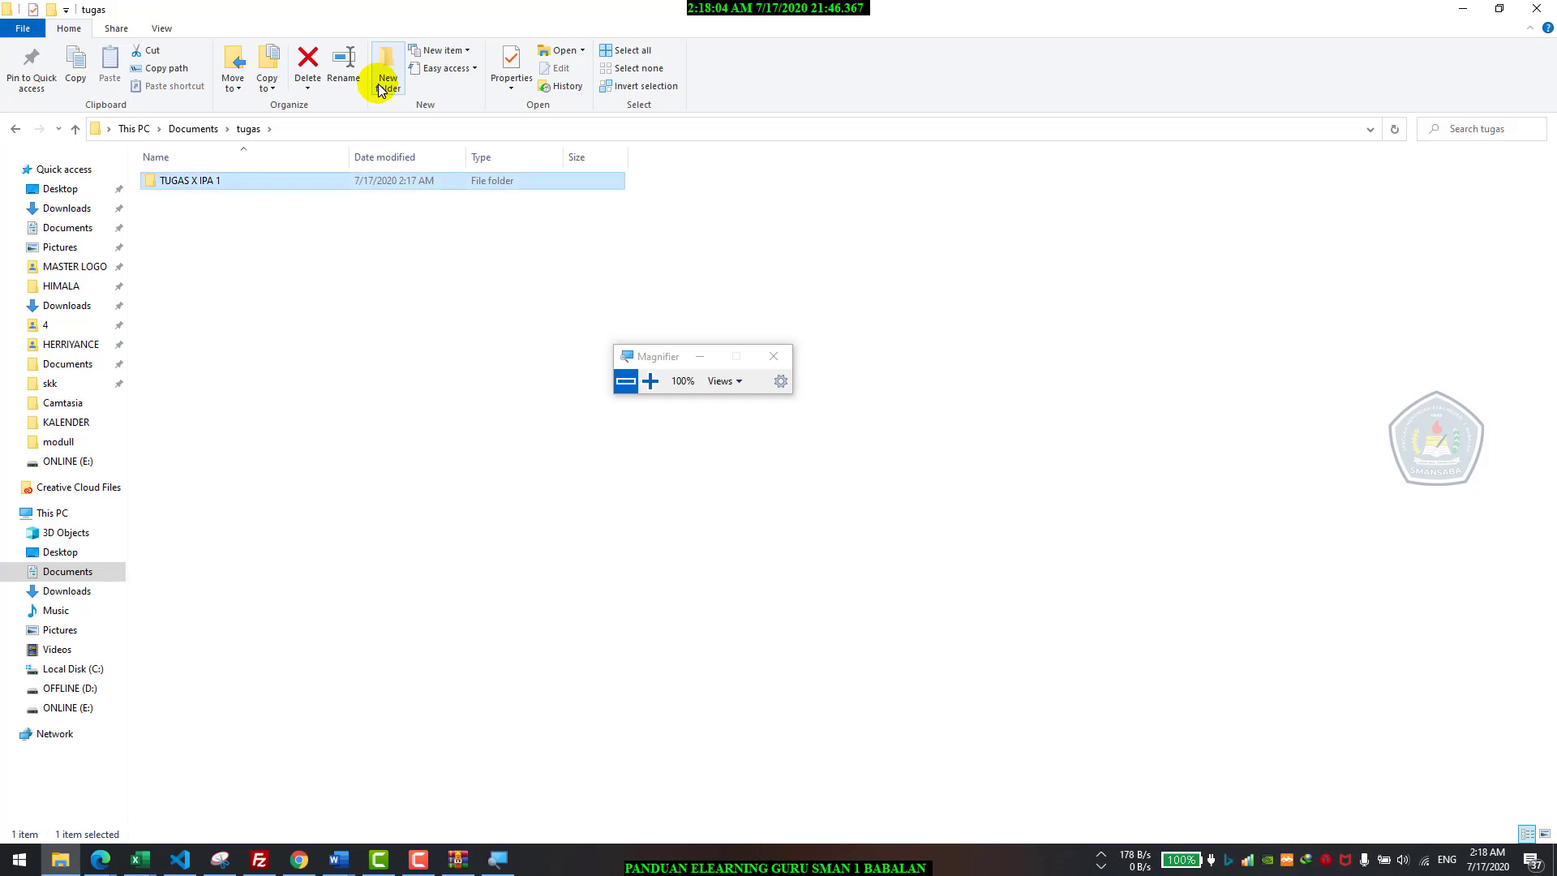
pyautogui.press('Return')
# - Create a subfolder named FOTOSINTESIS in TUGAS X IPA 1 and open it
pyautogui.click(381, 90)
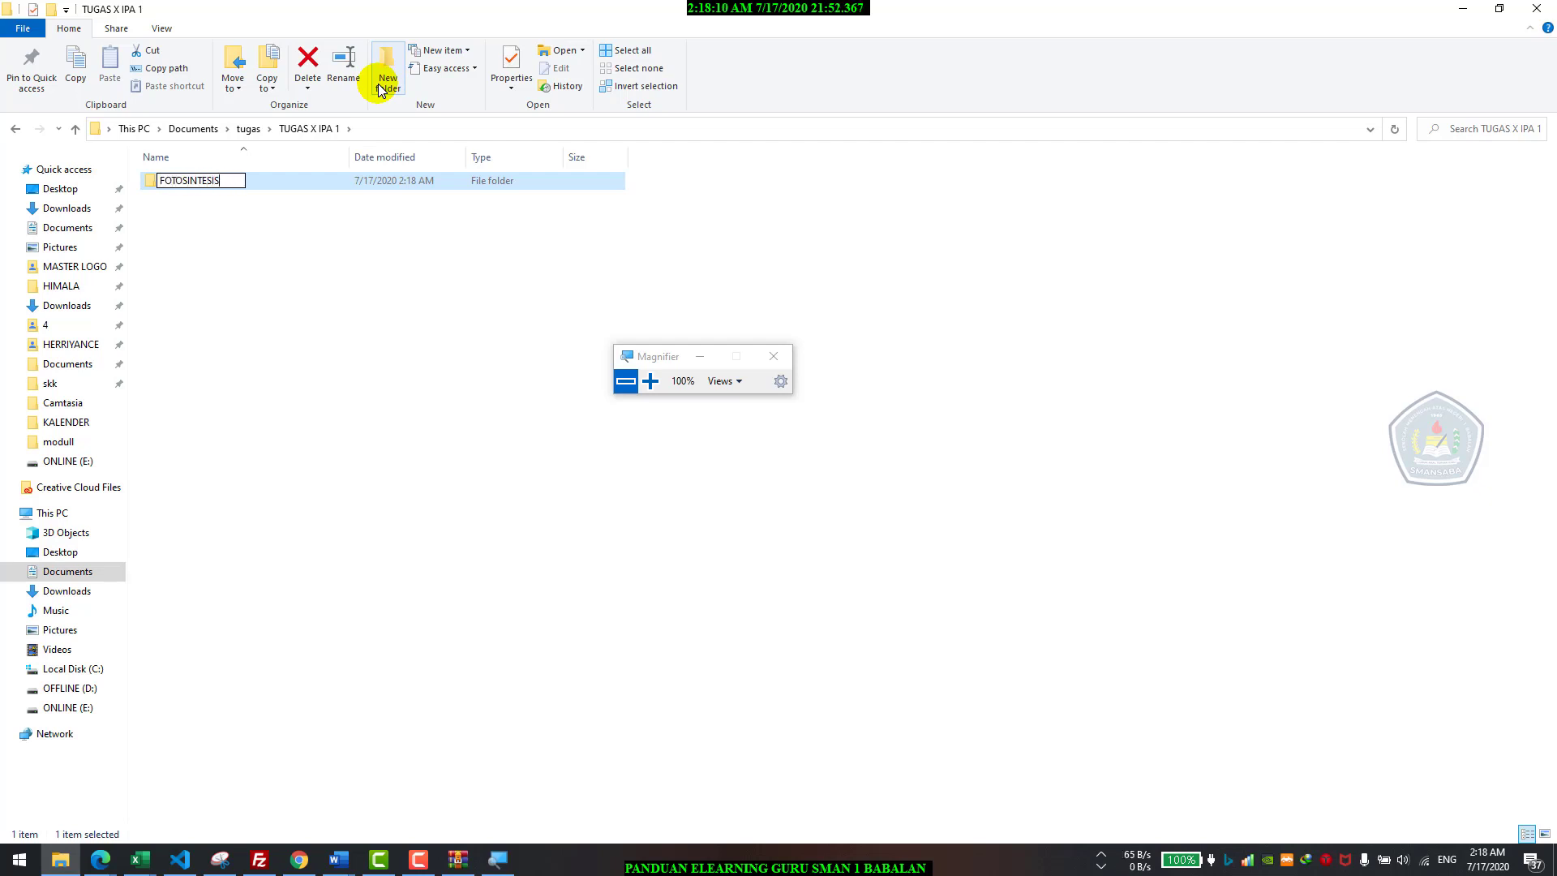
pyautogui.press('Return')
pyautogui.press('Return')
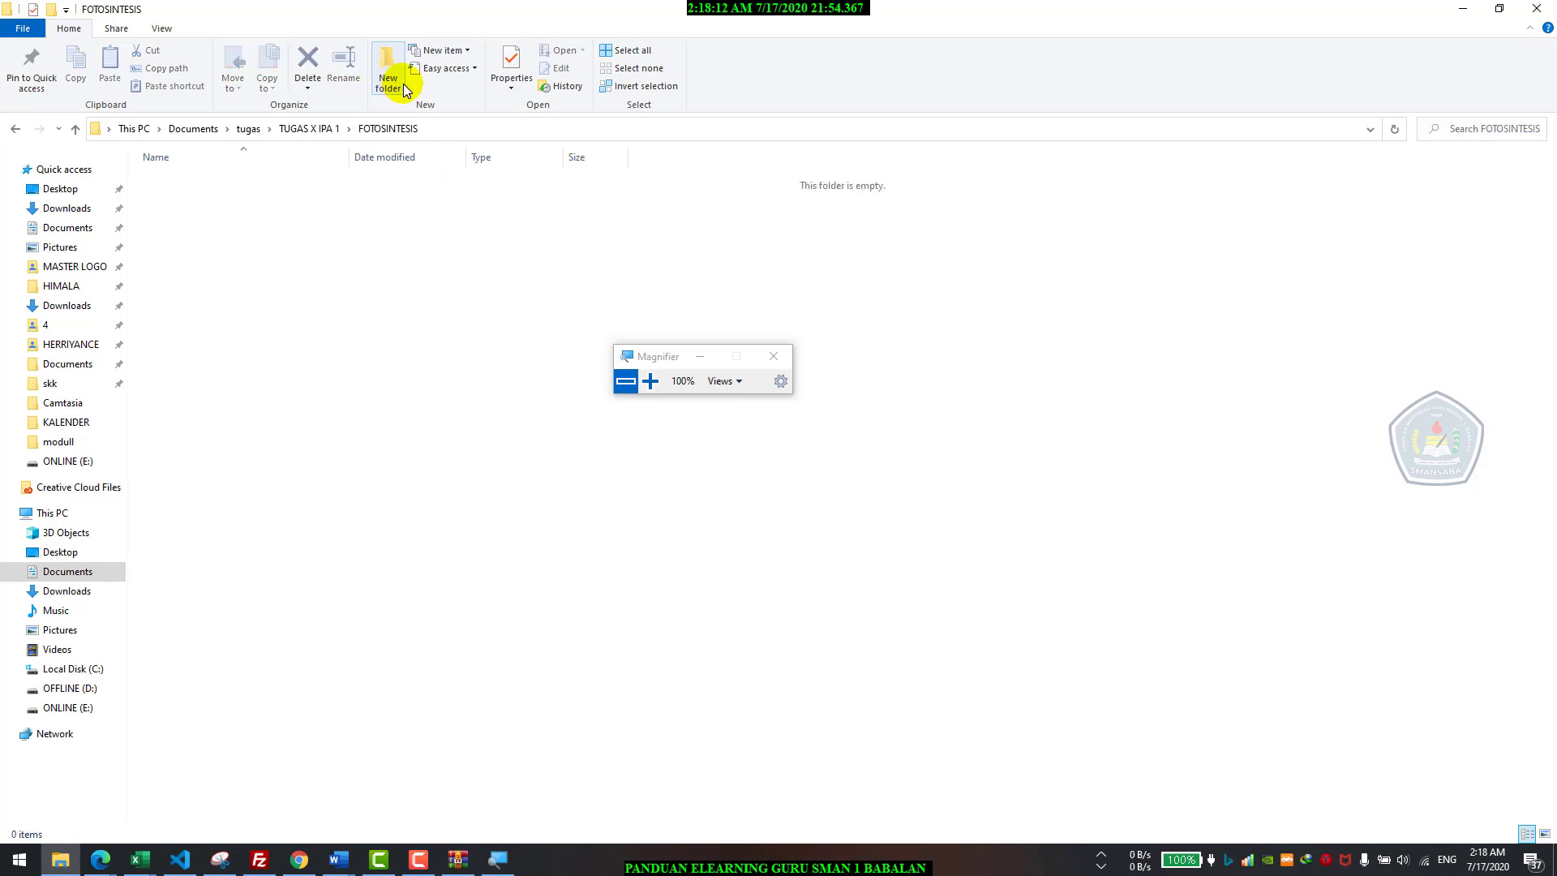
# - Extract the student's submission folder from the X-MIPA-1-C_M_BIO_5-TUGAS-913.zip archive into the FOTOSINTESIS folder
pyautogui.hotkey('alt', 'Tab')
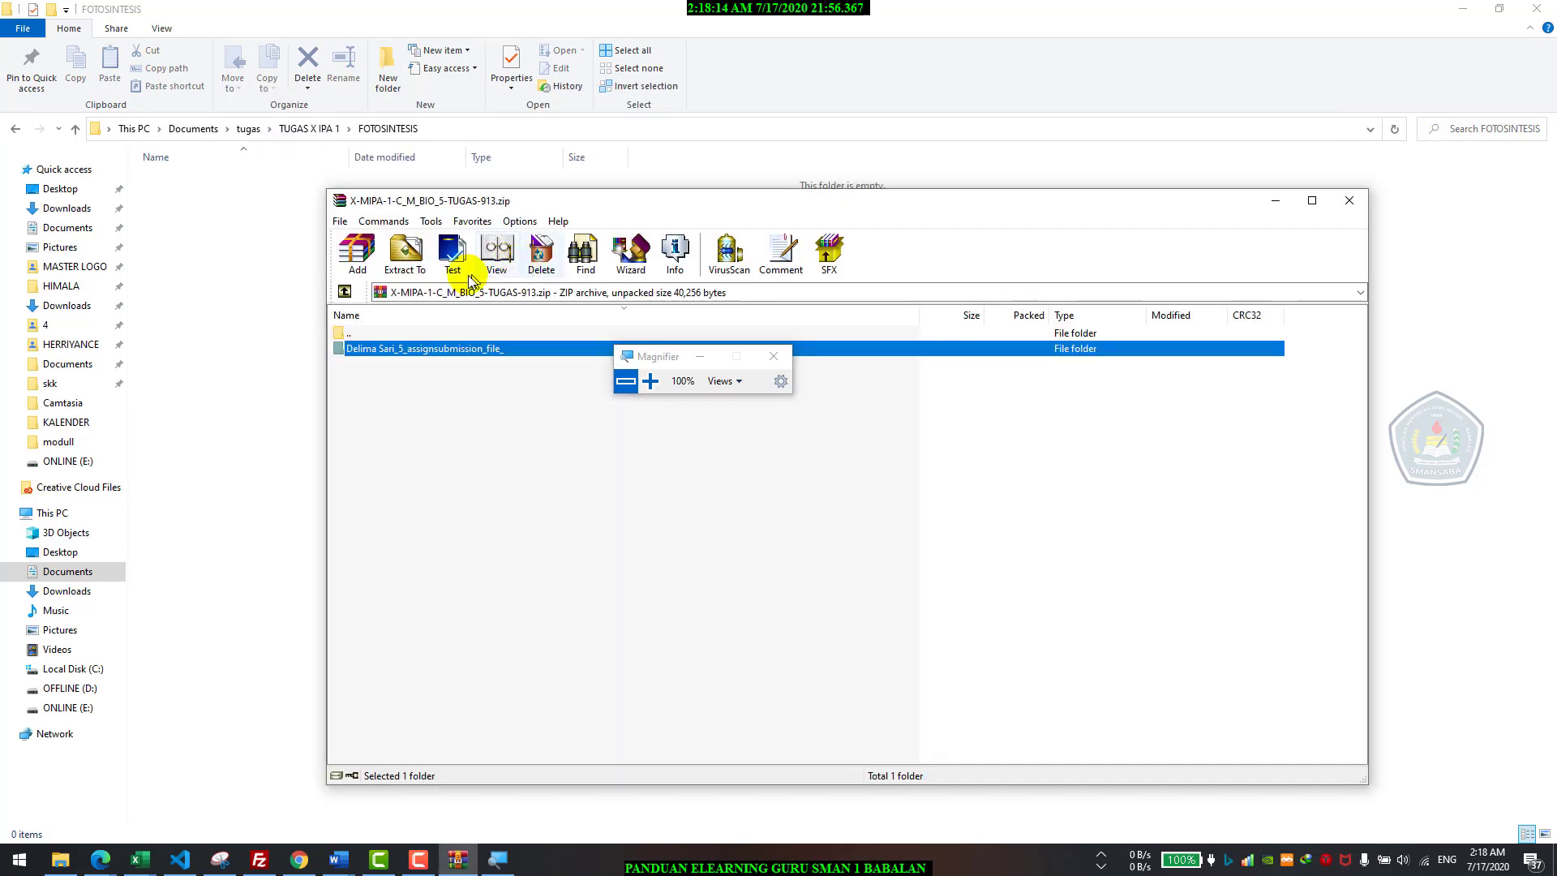
pyautogui.hotkey('ctrl', 'a')
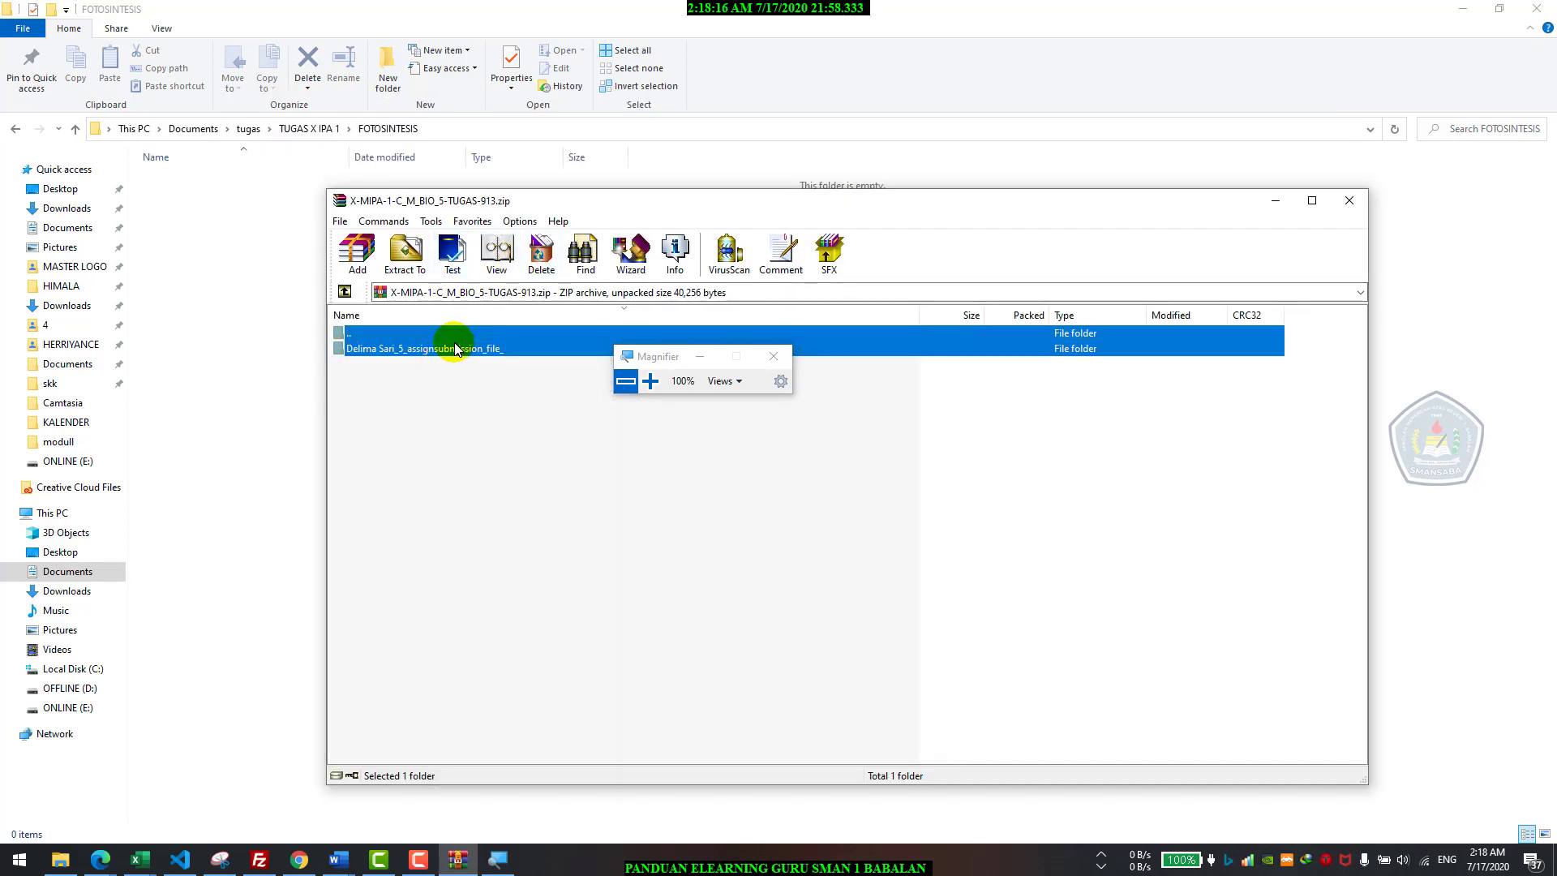
pyautogui.moveTo(317, 288); pyautogui.dragTo(279, 260)
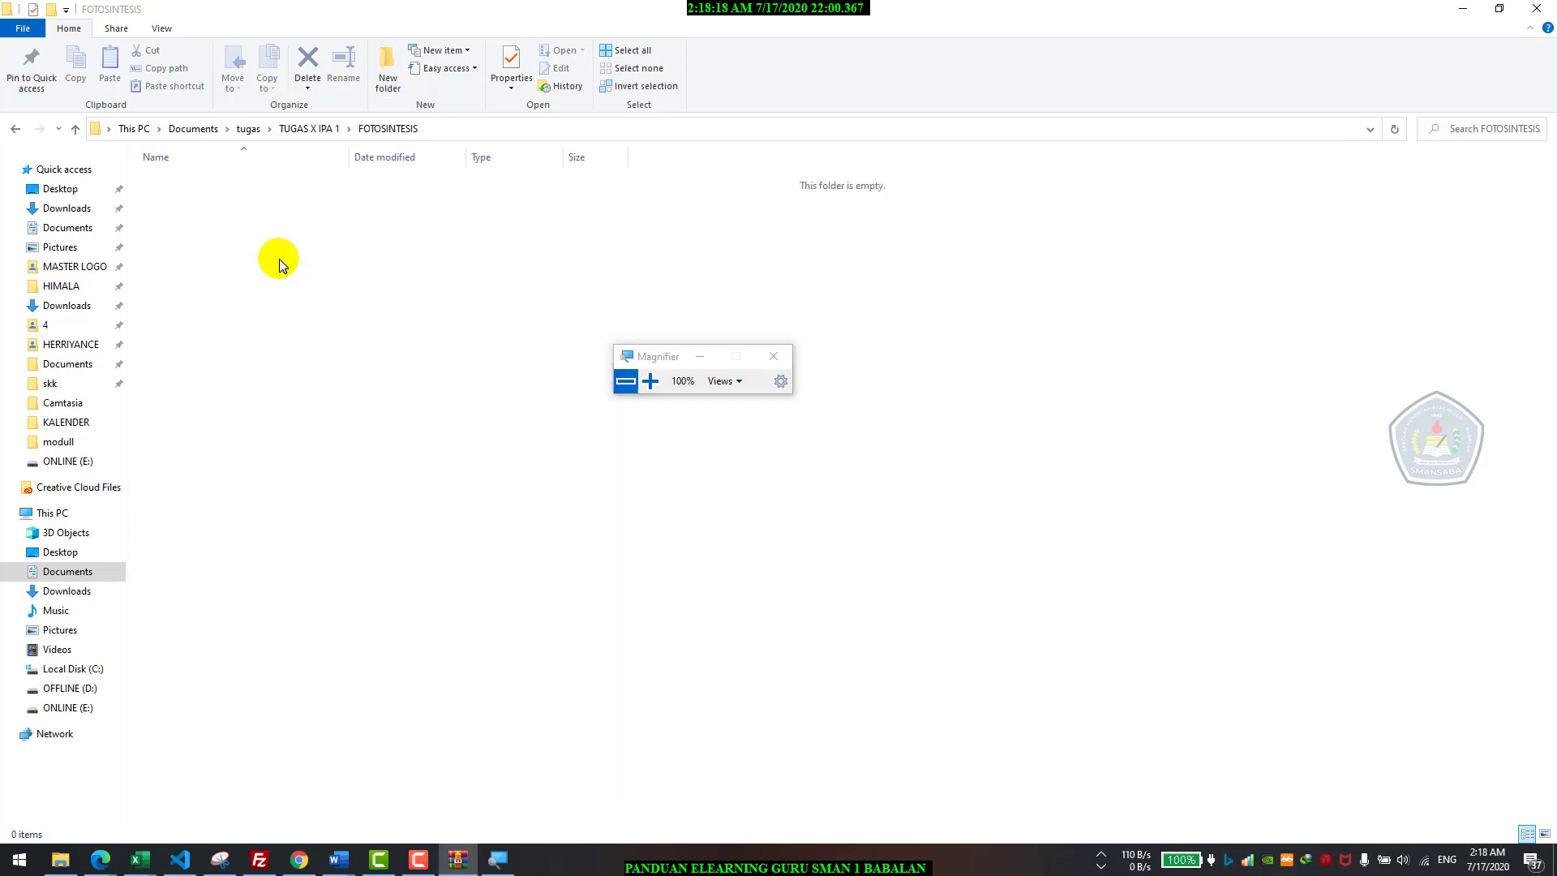
pyautogui.click(279, 264)
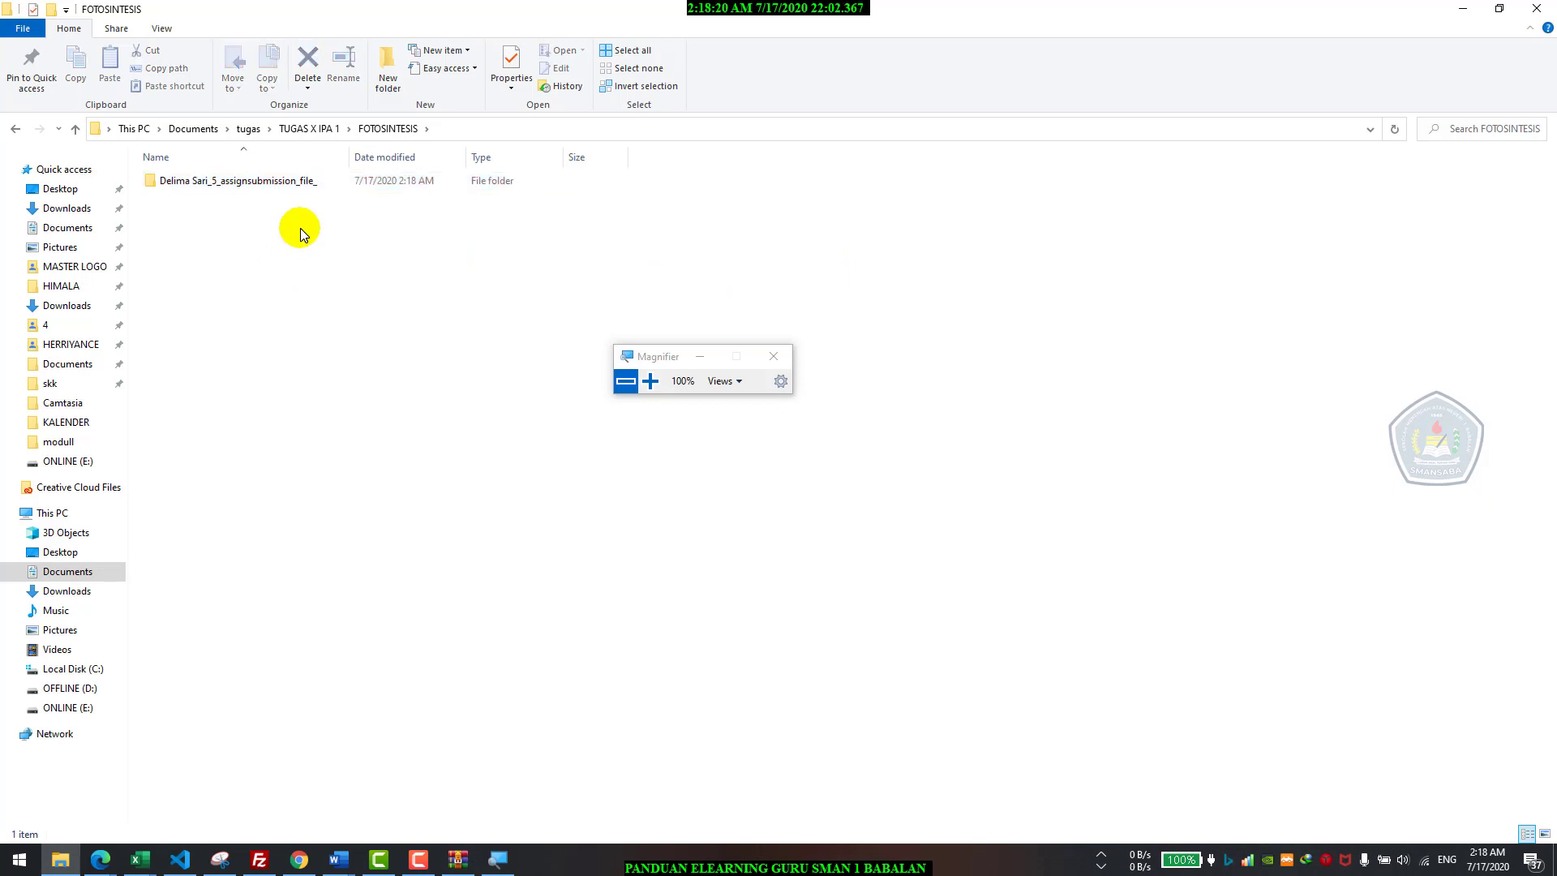
# - Open the extracted student submission folder to view the answer file inside
pyautogui.keyDown('ctrl'); pyautogui.scroll(1, 188, 191); pyautogui.keyUp('ctrl')
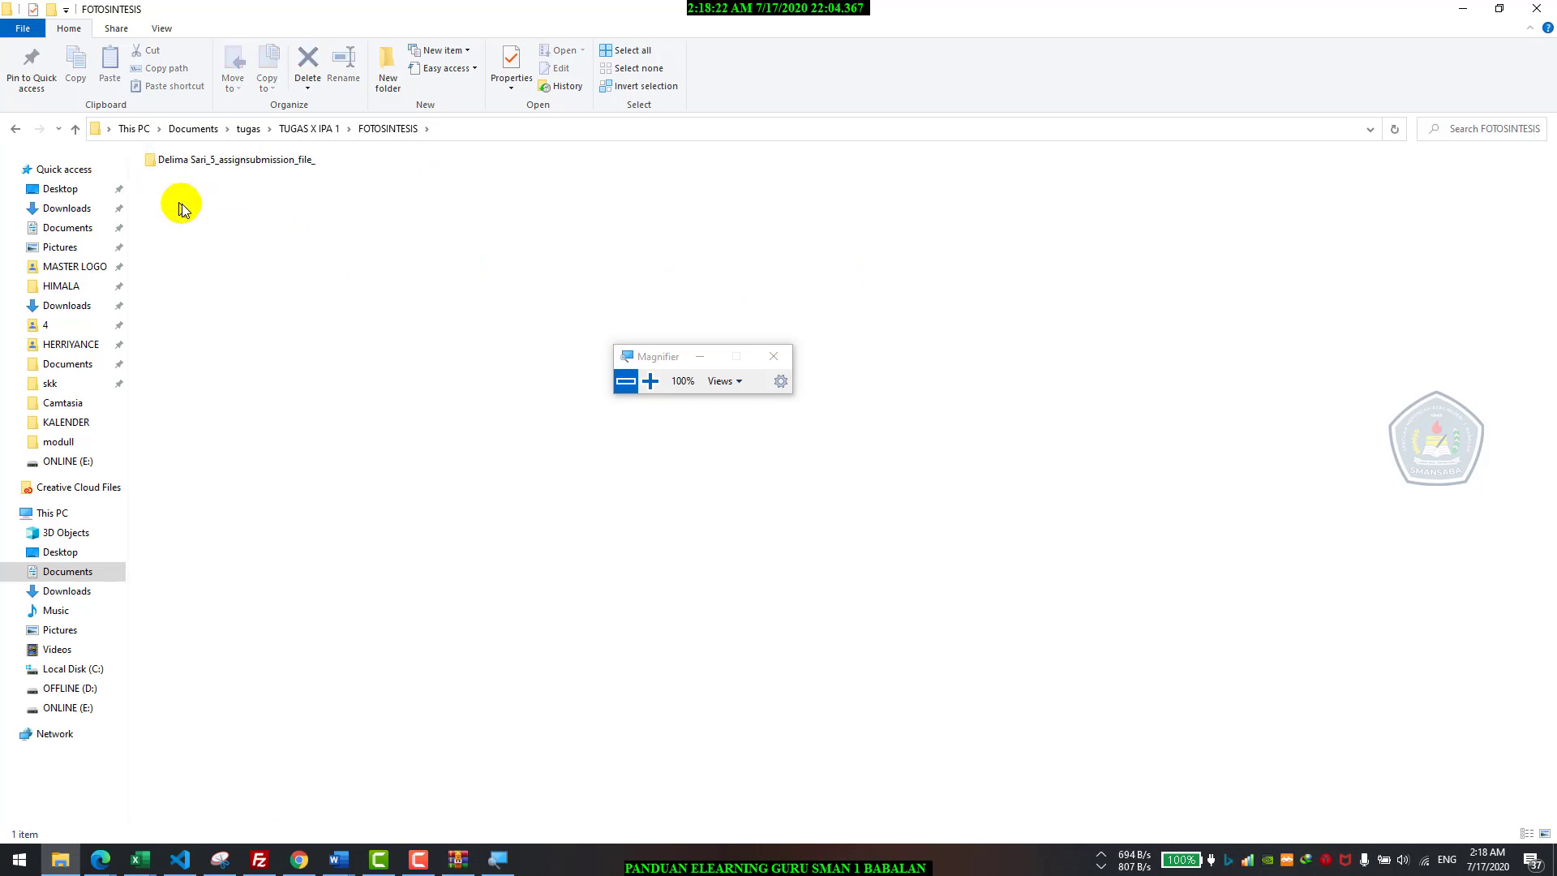
pyautogui.keyDown('ctrl'); pyautogui.scroll(-1, 219, 214); pyautogui.keyUp('ctrl')
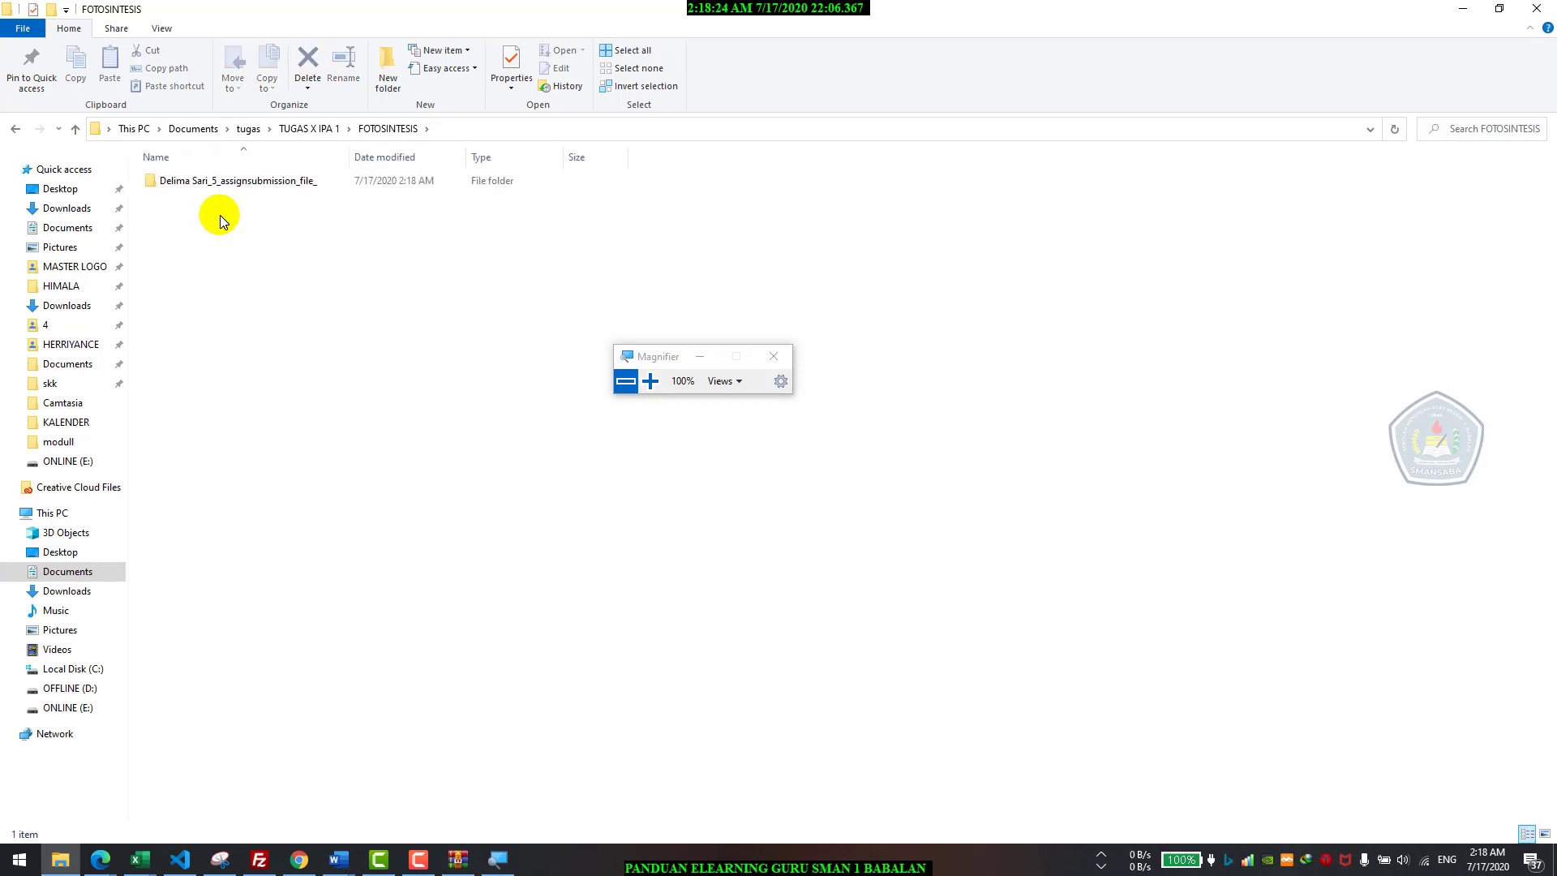
pyautogui.doubleClick(227, 181)
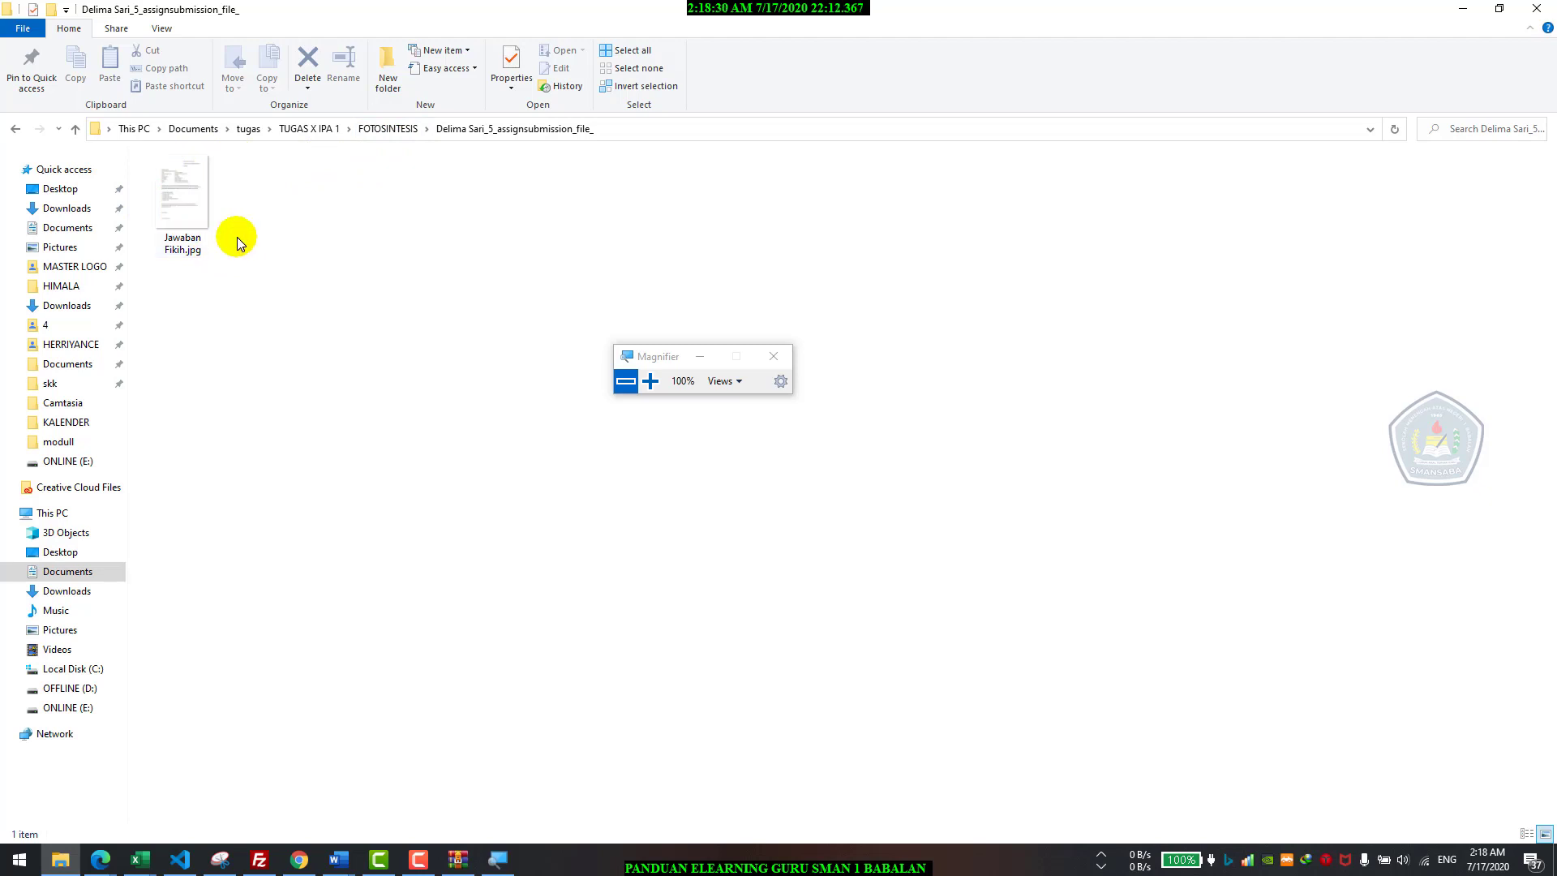
# - Switch to Chrome and open the grading page for the student's submission in the TUGAS grading table
pyautogui.hotkey('alt', 'Tab')
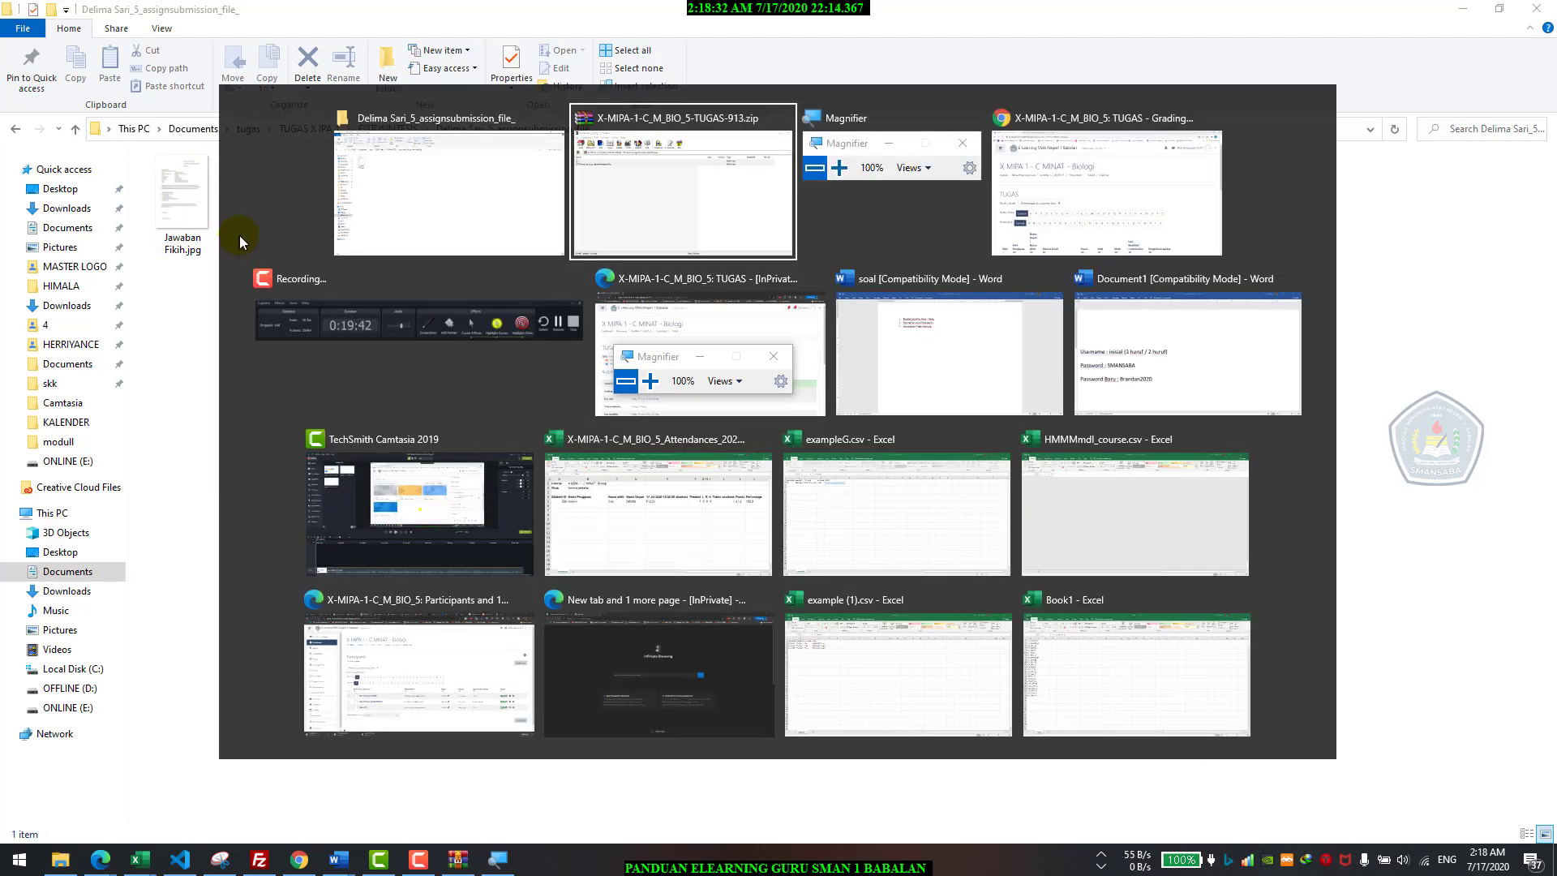
pyautogui.hotkey('alt', 'Tab')
pyautogui.hotkey('alt', 'Tab')
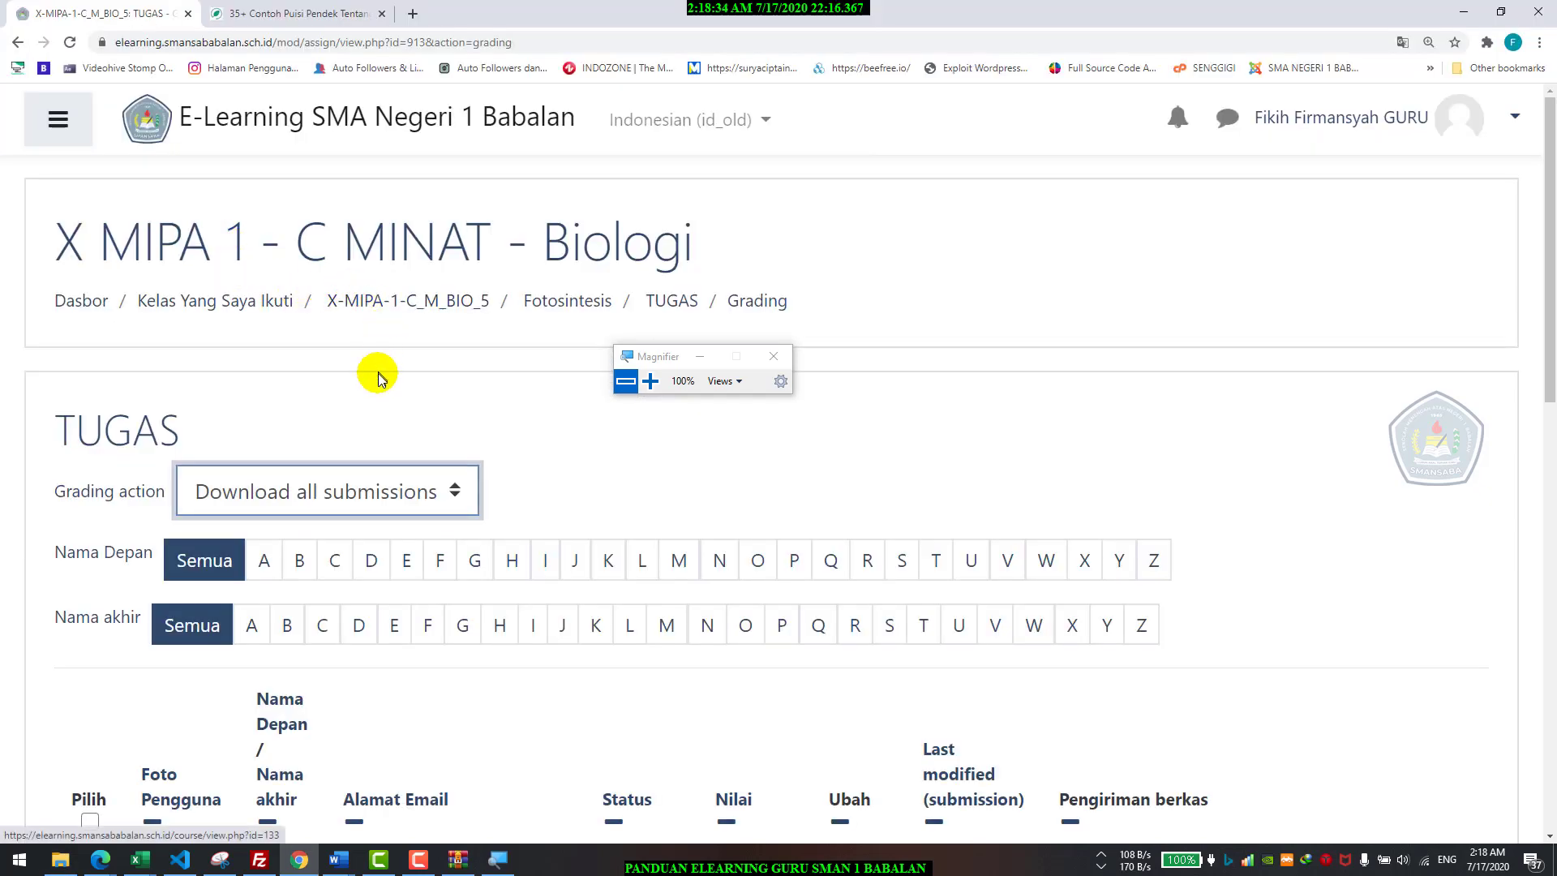
pyautogui.scroll(-5, 381, 389)
pyautogui.scroll(3, 387, 406)
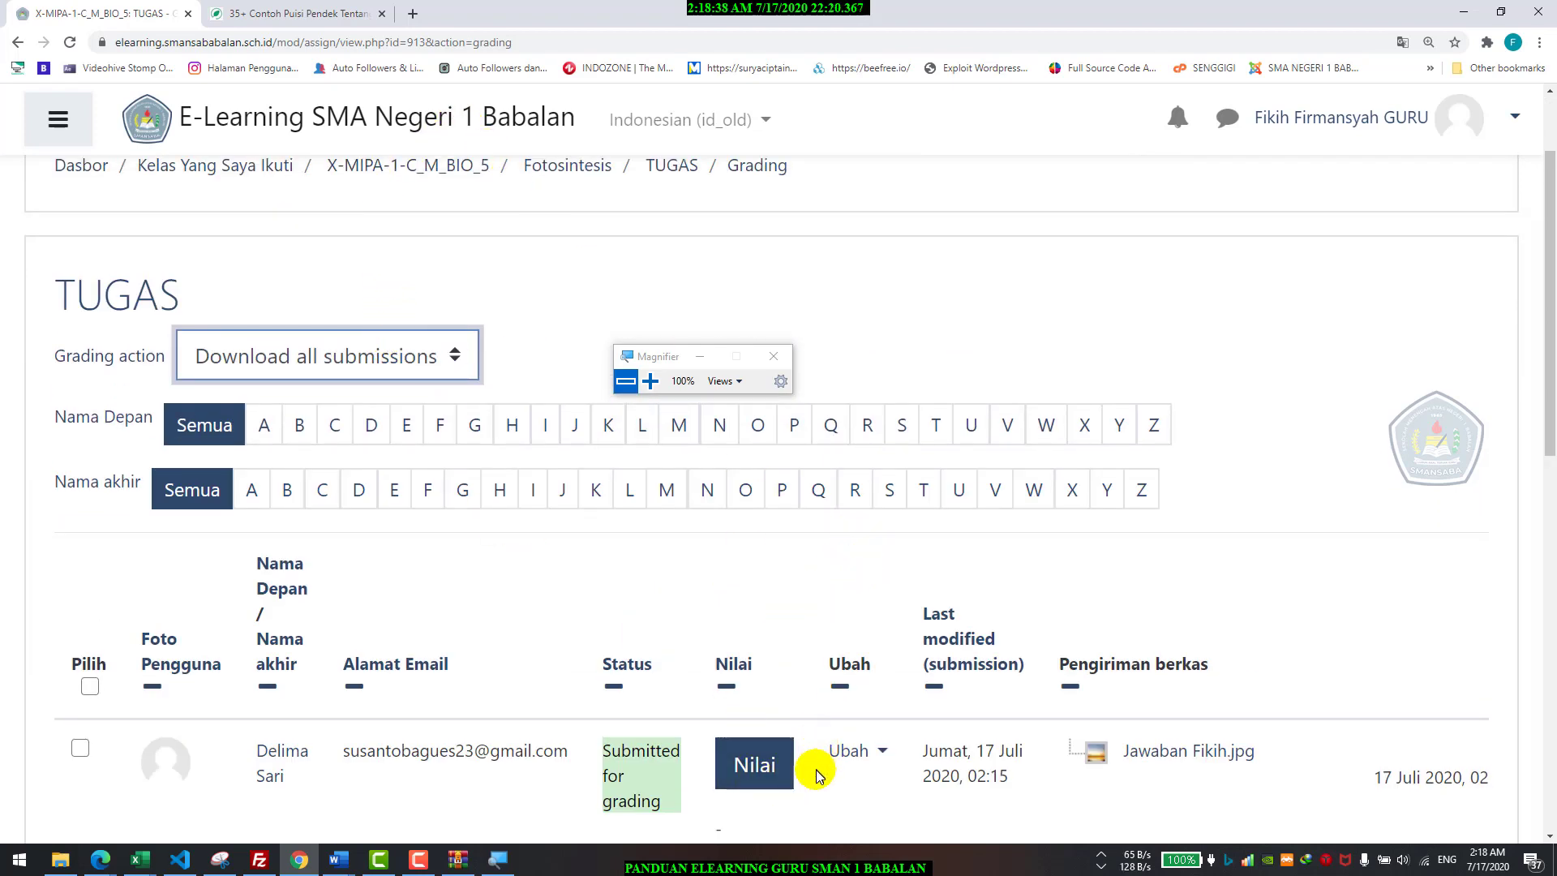
pyautogui.click(768, 772)
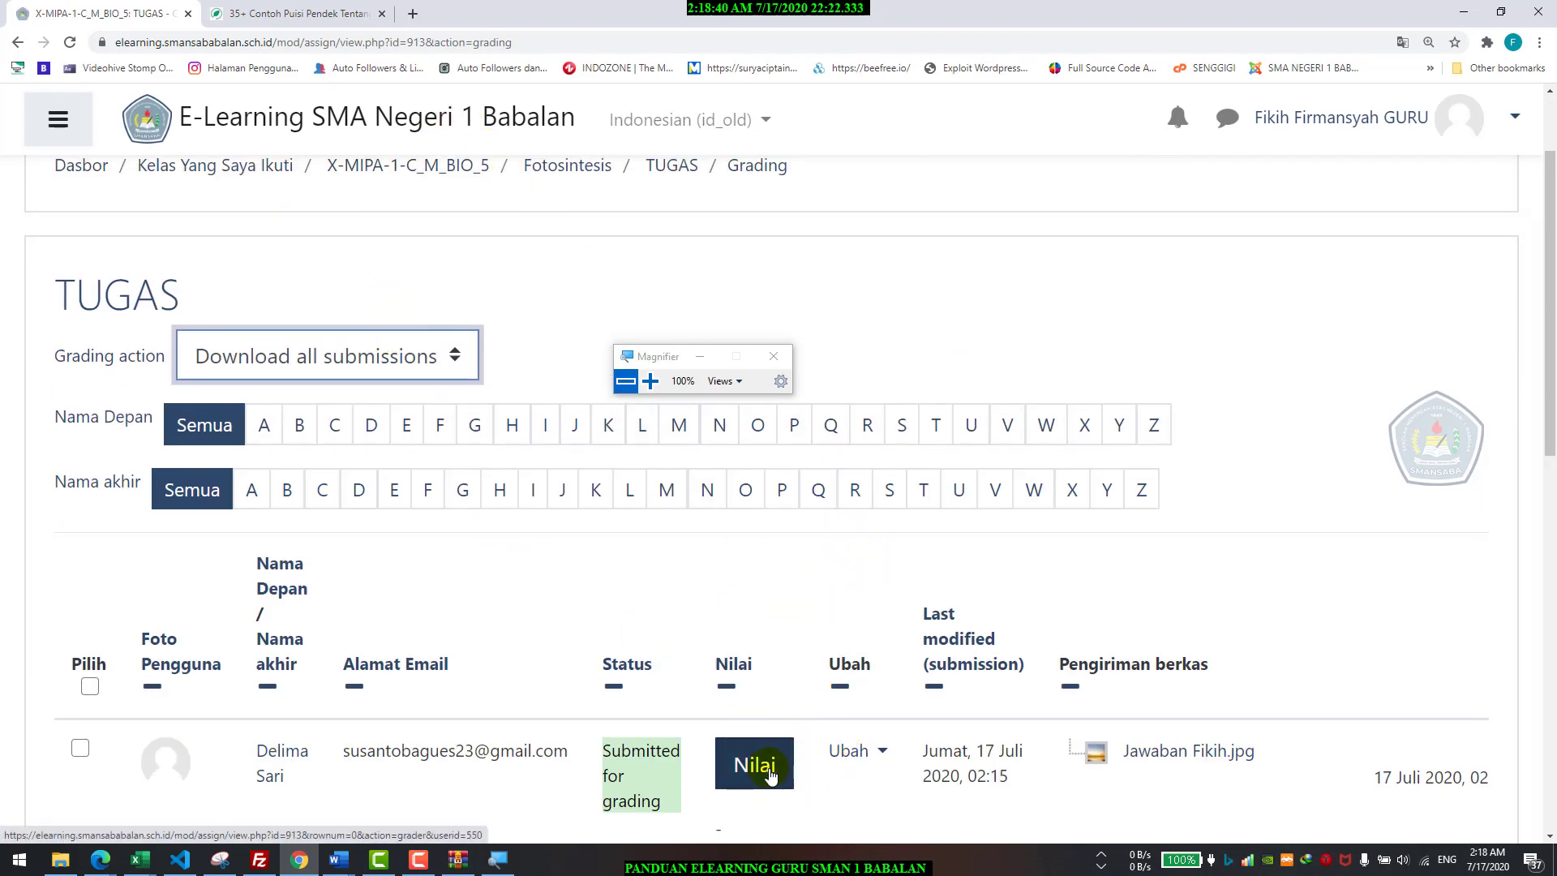
pyautogui.click(754, 760)
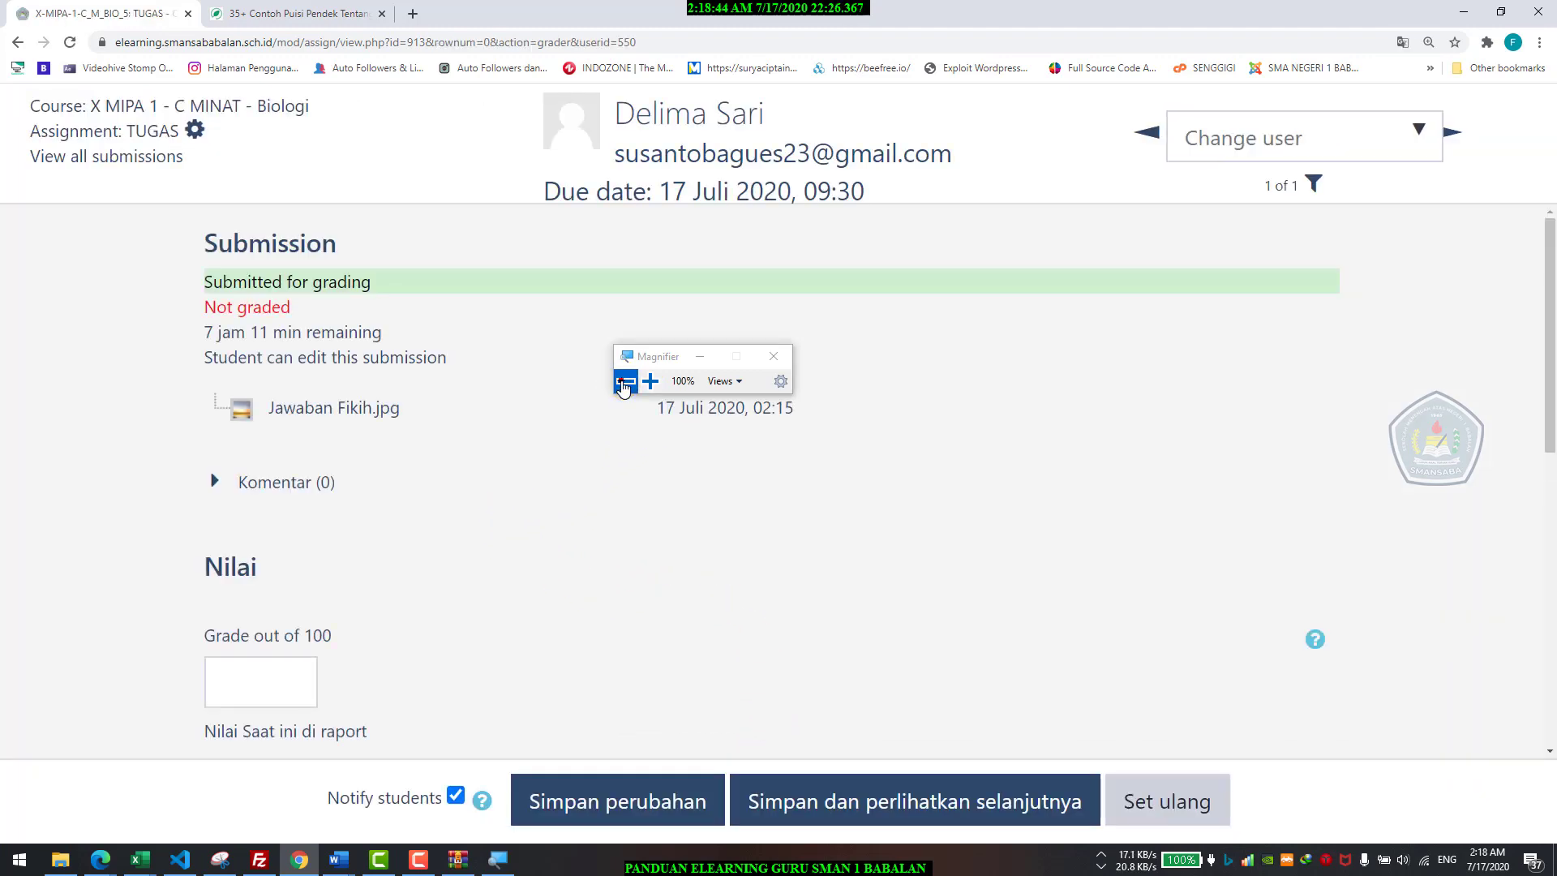
# - Grade the student's submission 100 out of 100, save the changes and dismiss the confirmation
pyautogui.hotkey('ctrl', '-')
pyautogui.hotkey('ctrl', '-')
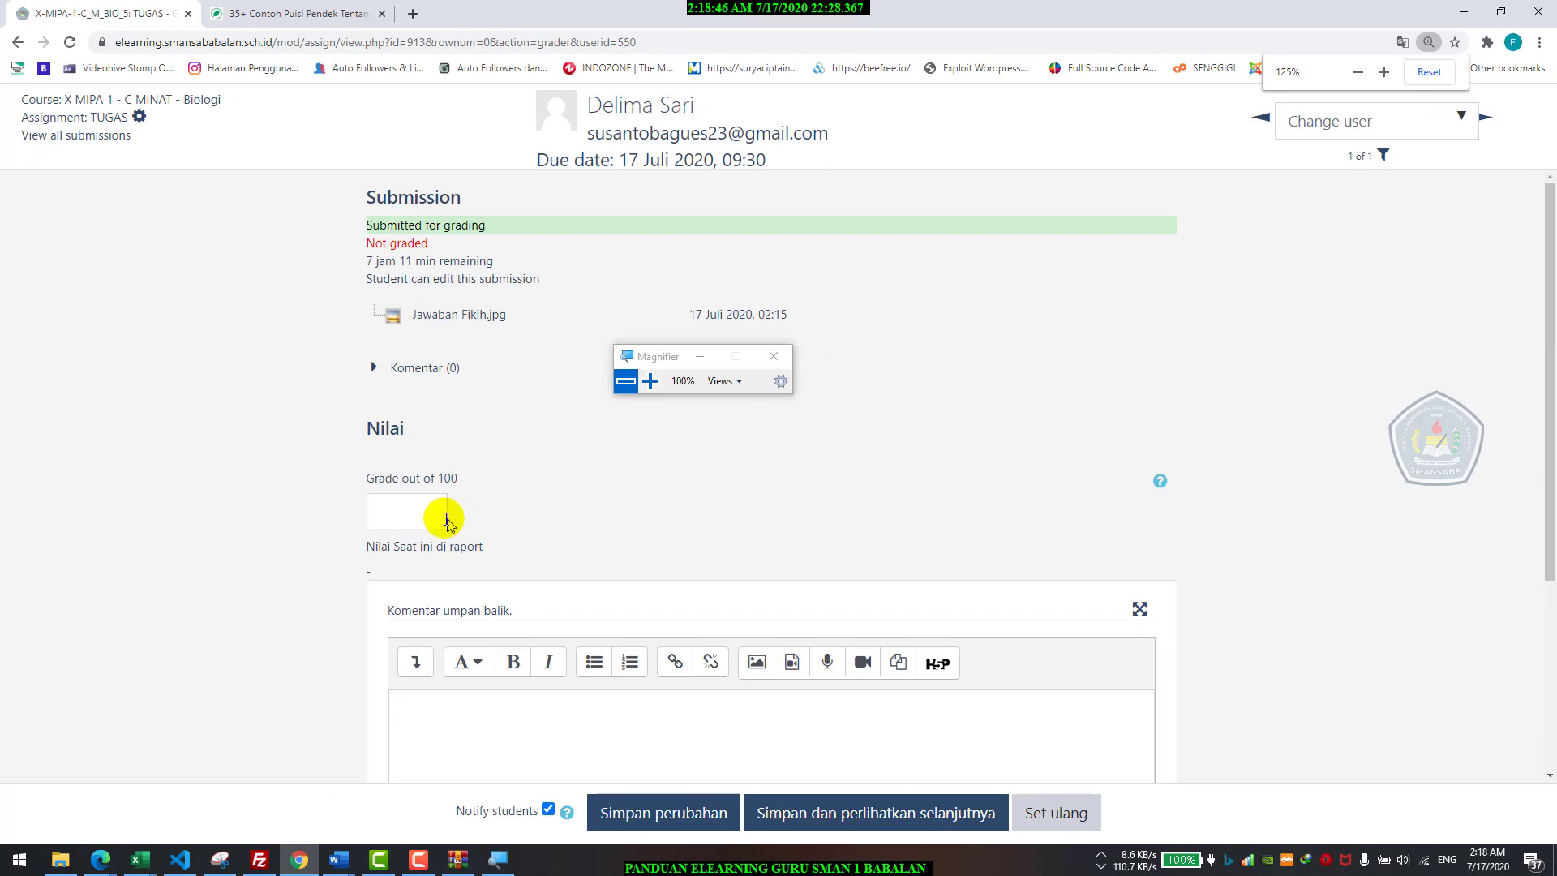
pyautogui.click(393, 507)
pyautogui.scroll(-2, 392, 495)
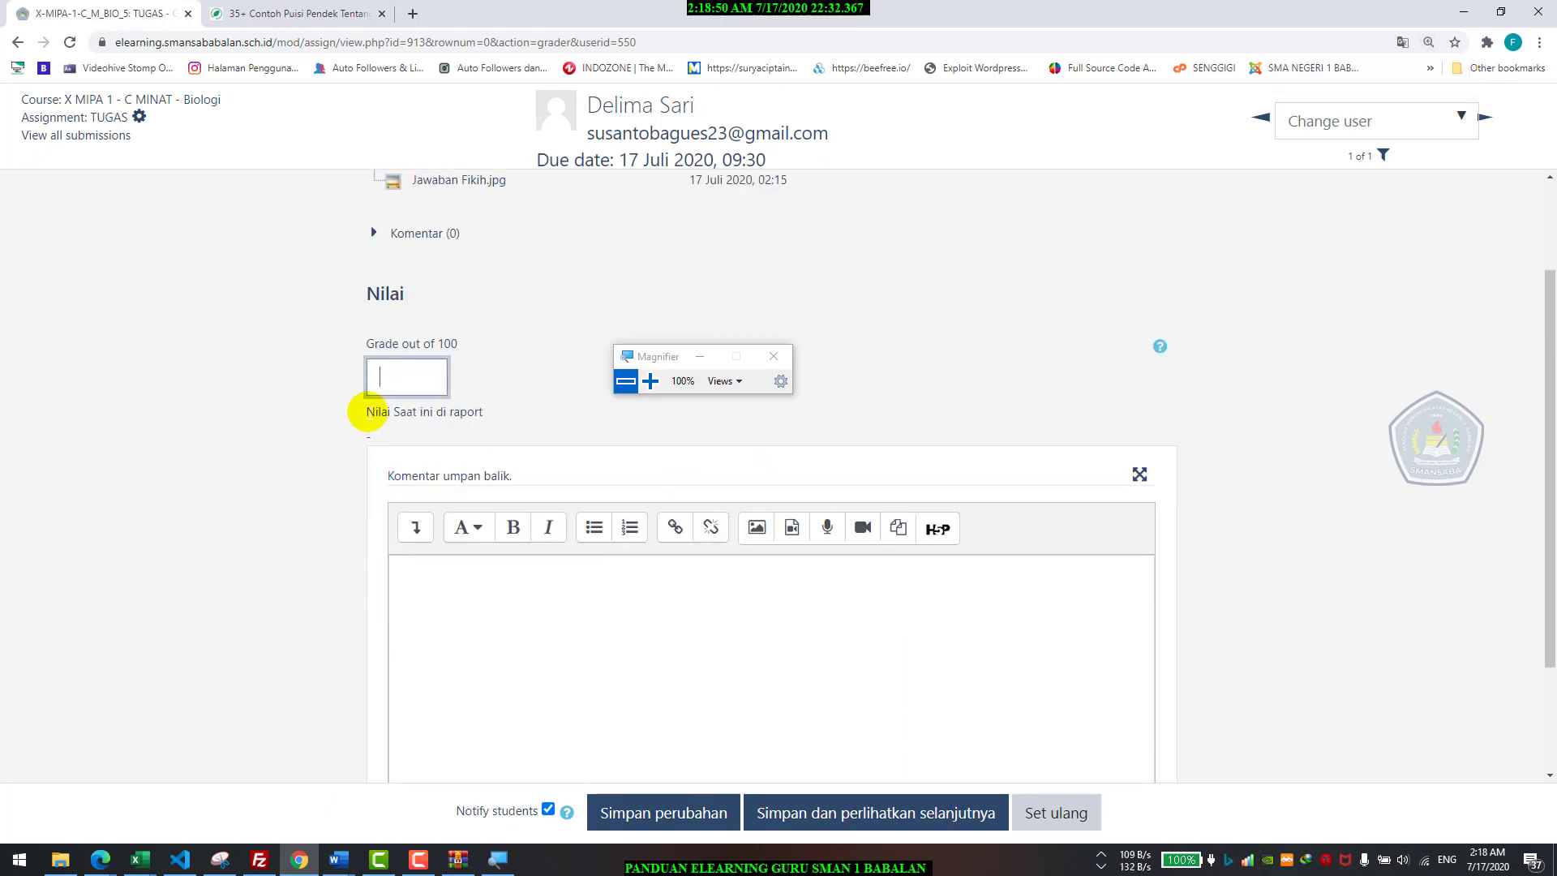
pyautogui.hotkey('ctrl', '+')
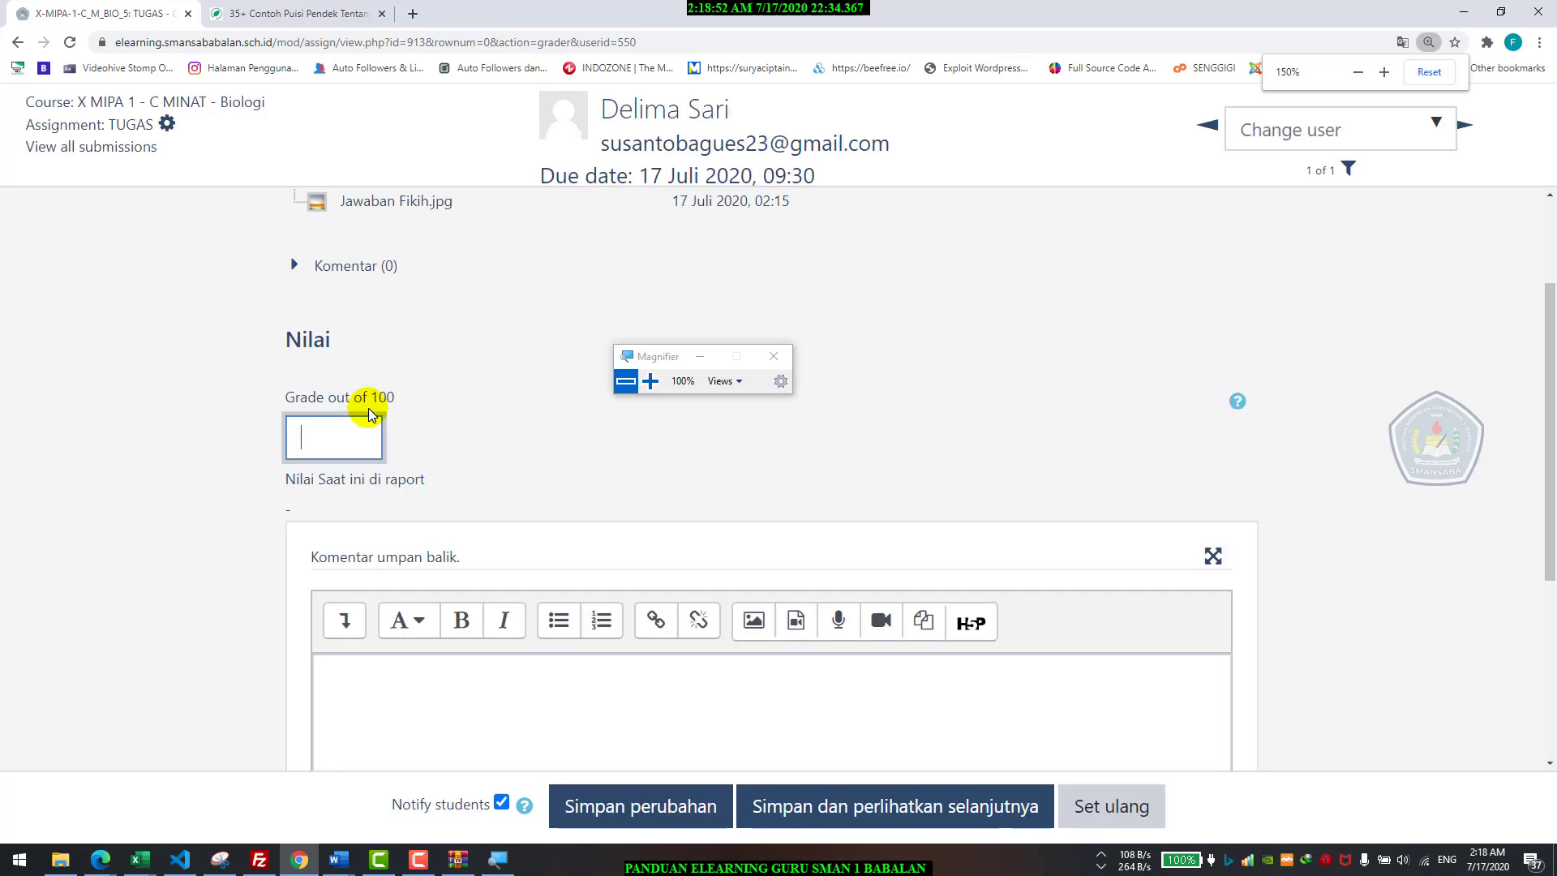
pyautogui.scroll(2, 369, 405)
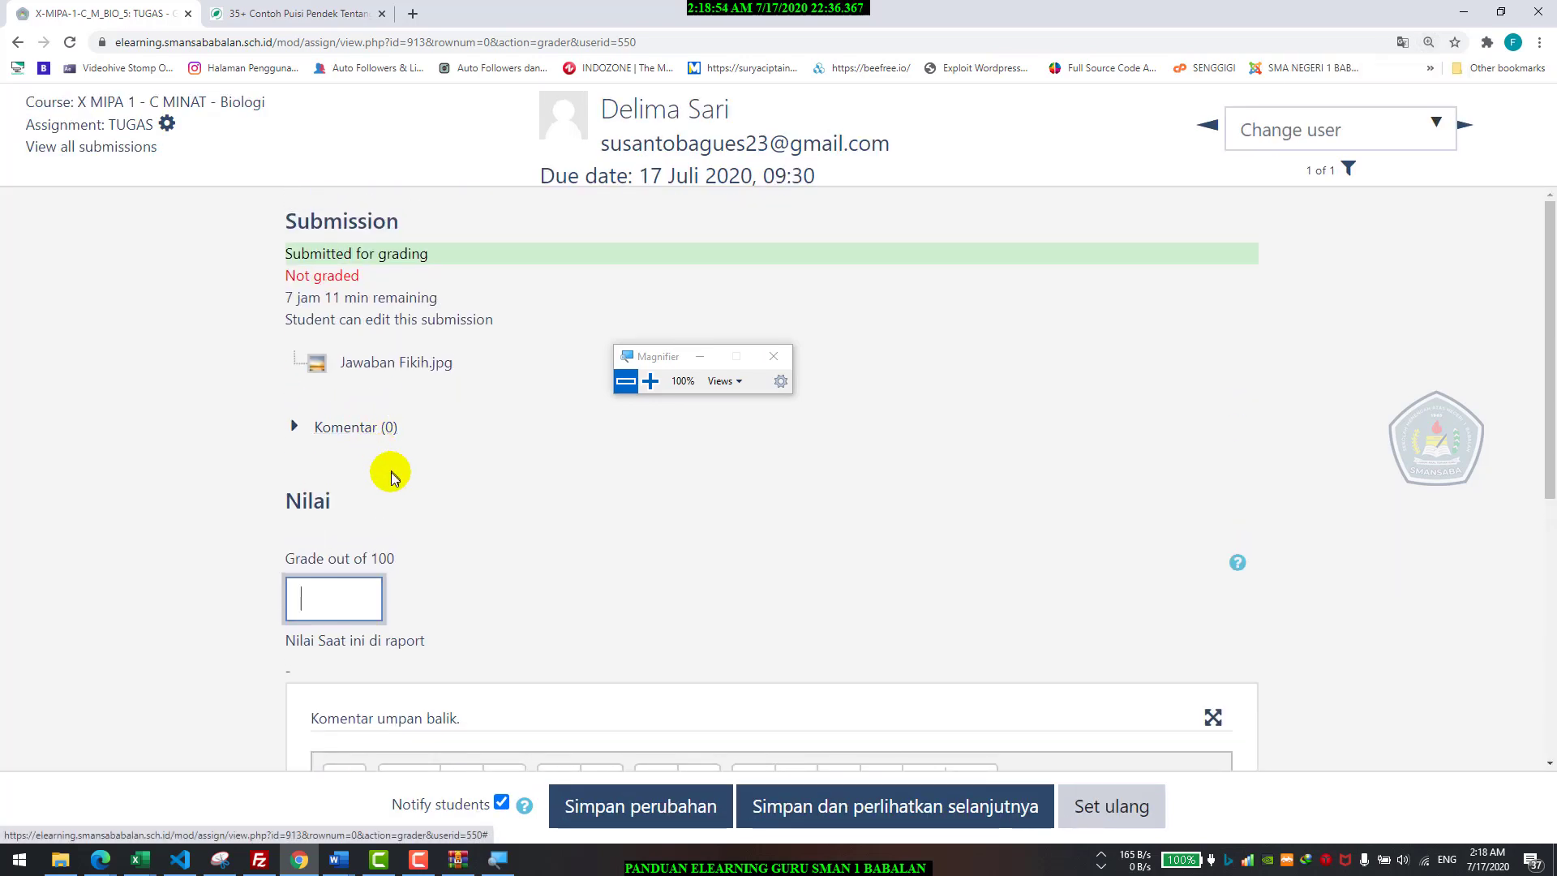
pyautogui.scroll(-3, 400, 532)
pyautogui.scroll(2, 353, 425)
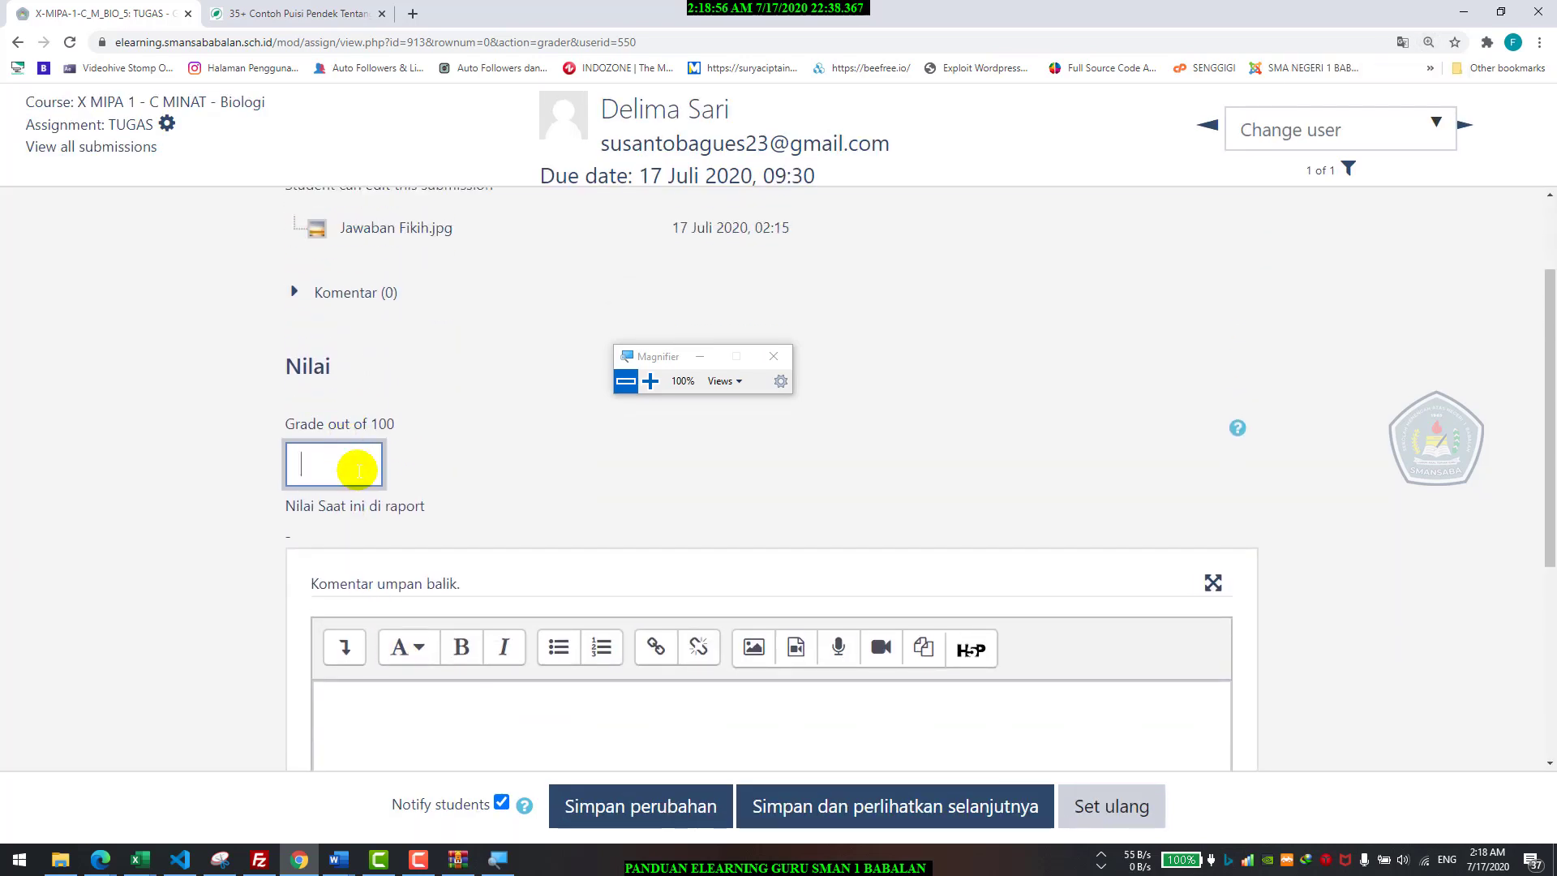
pyautogui.click(357, 463)
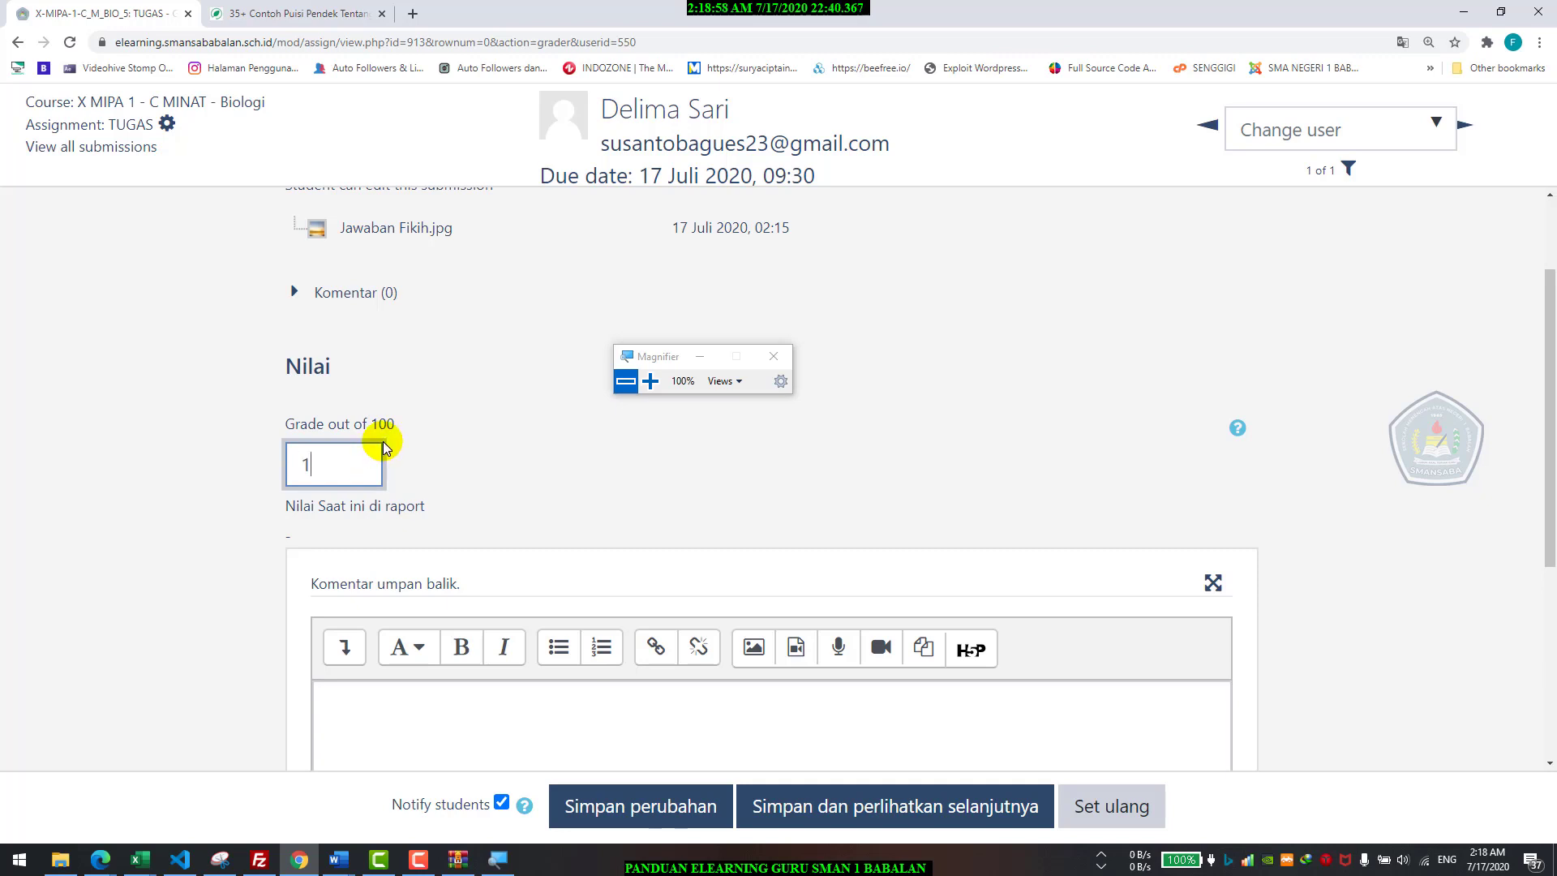
pyautogui.click(441, 433)
pyautogui.scroll(-3, 567, 556)
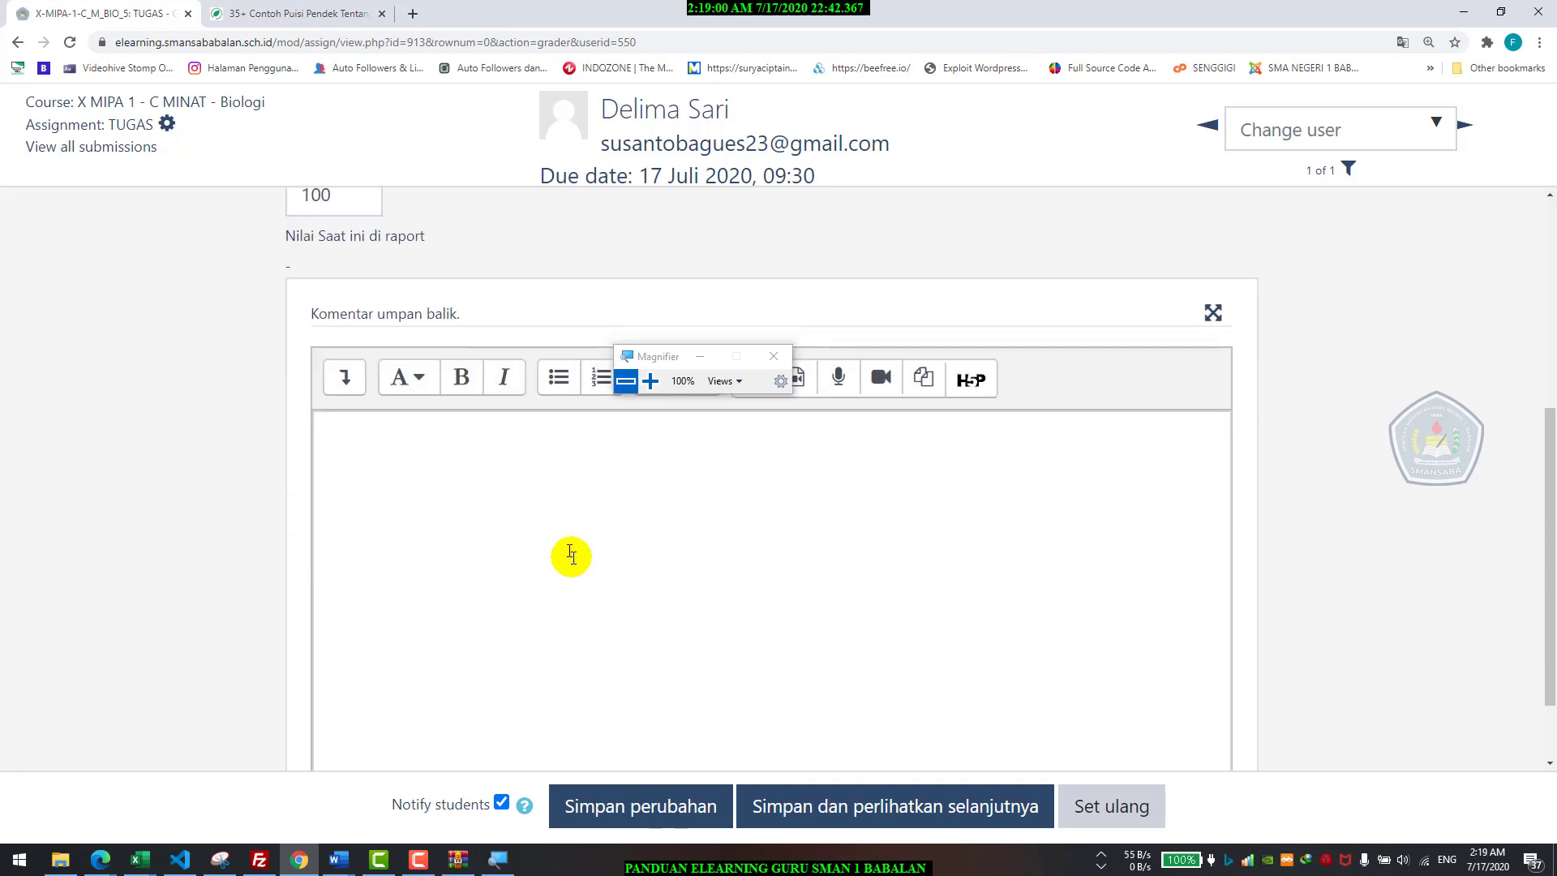
pyautogui.click(681, 823)
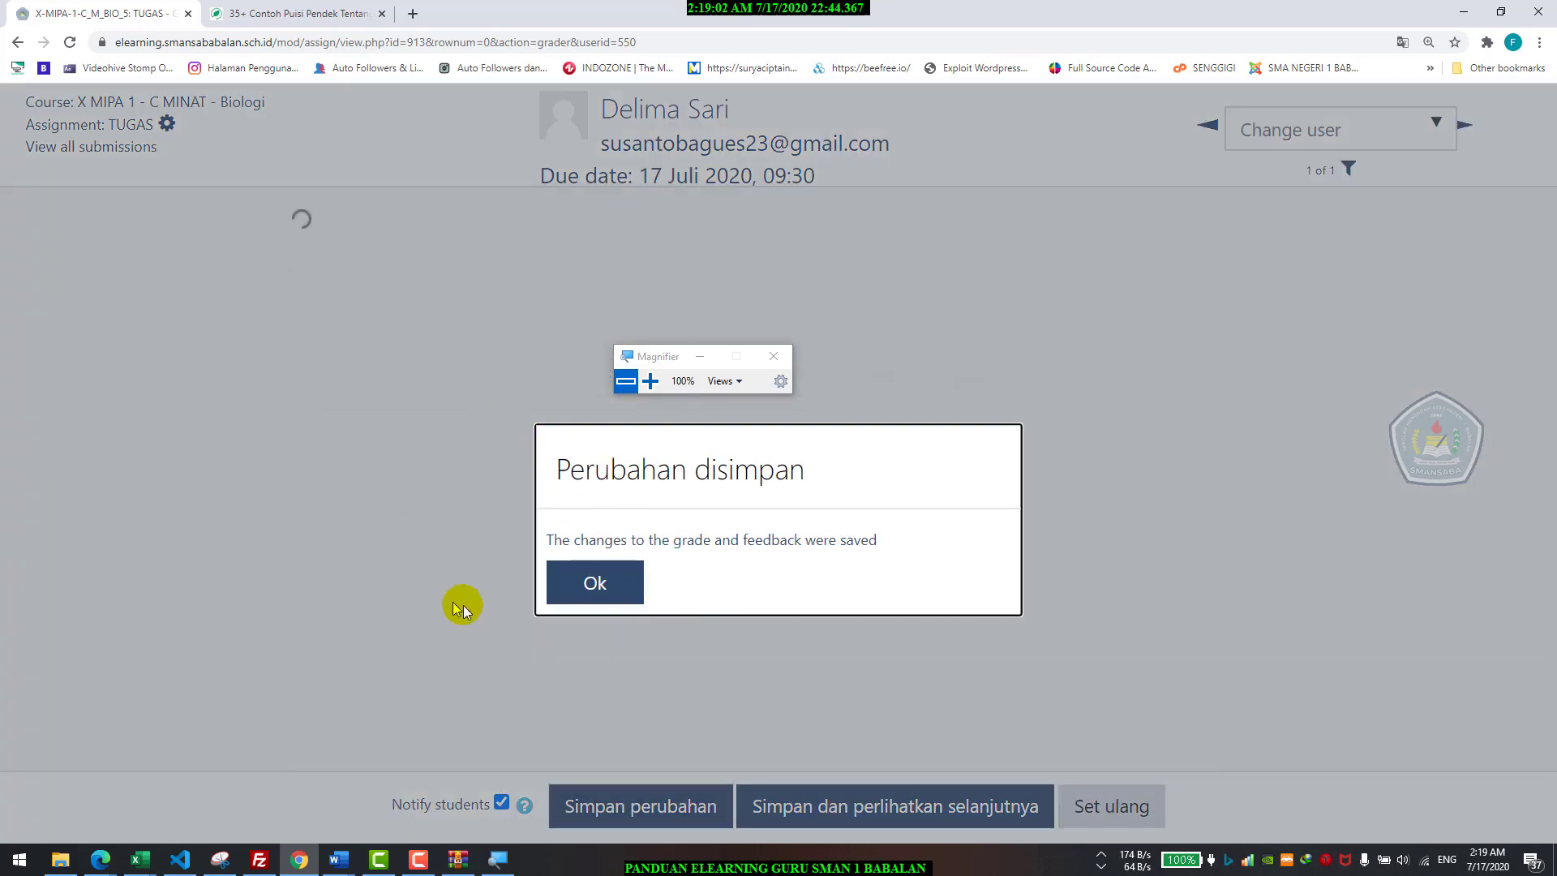
pyautogui.click(599, 590)
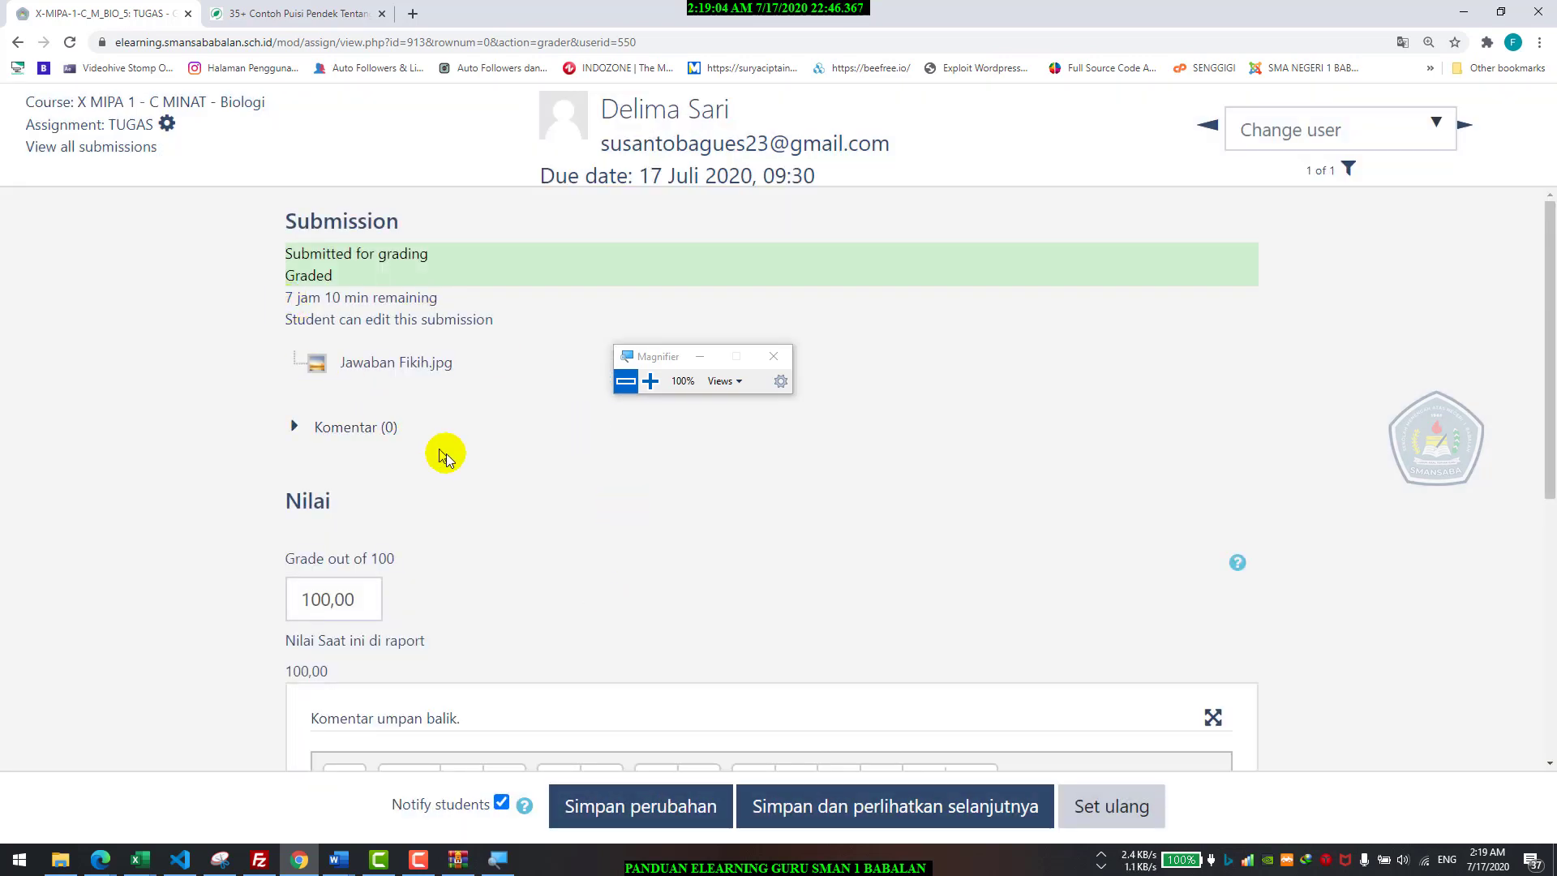
# - Return to the list of all TUGAS submissions and check the student's grade and grading status
pyautogui.scroll(-5, 535, 361)
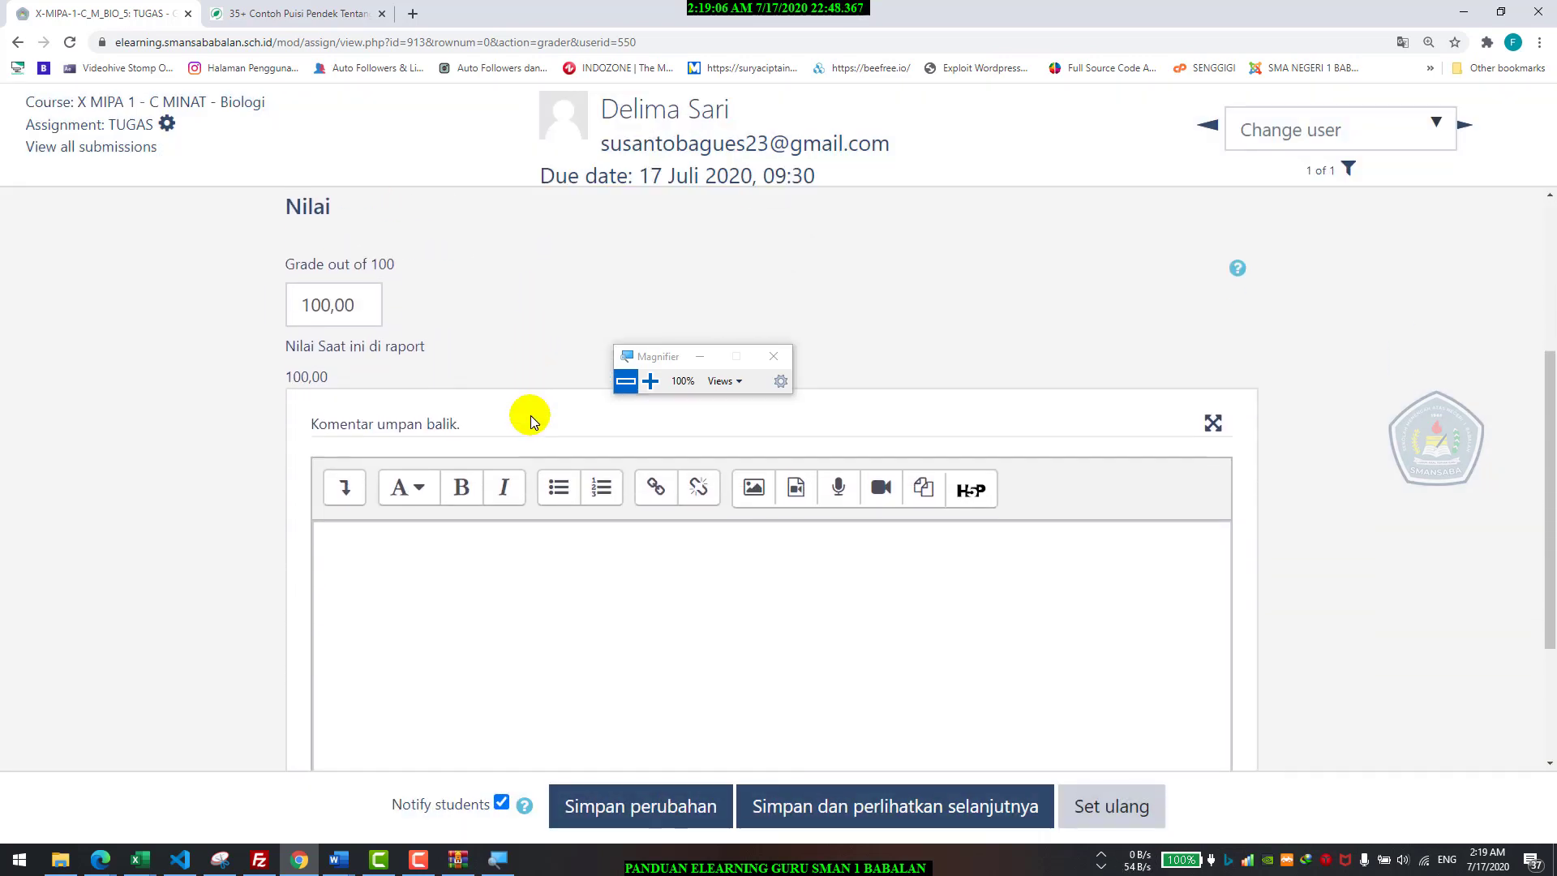
pyautogui.scroll(3, 122, 253)
pyautogui.scroll(3, 122, 253)
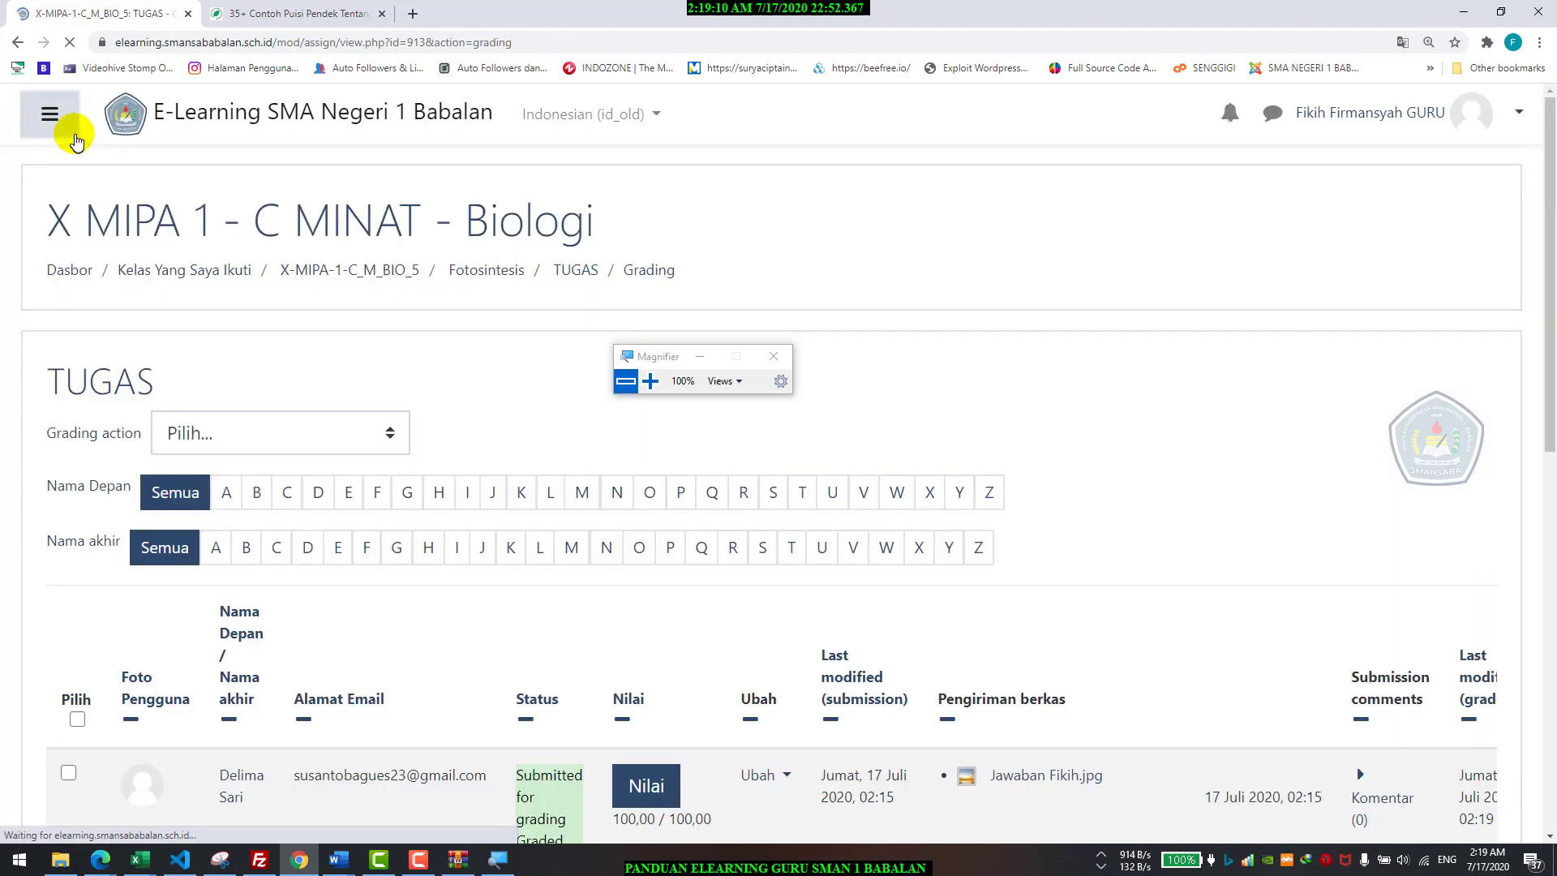
pyautogui.scroll(-5, 567, 556)
pyautogui.scroll(1, 572, 542)
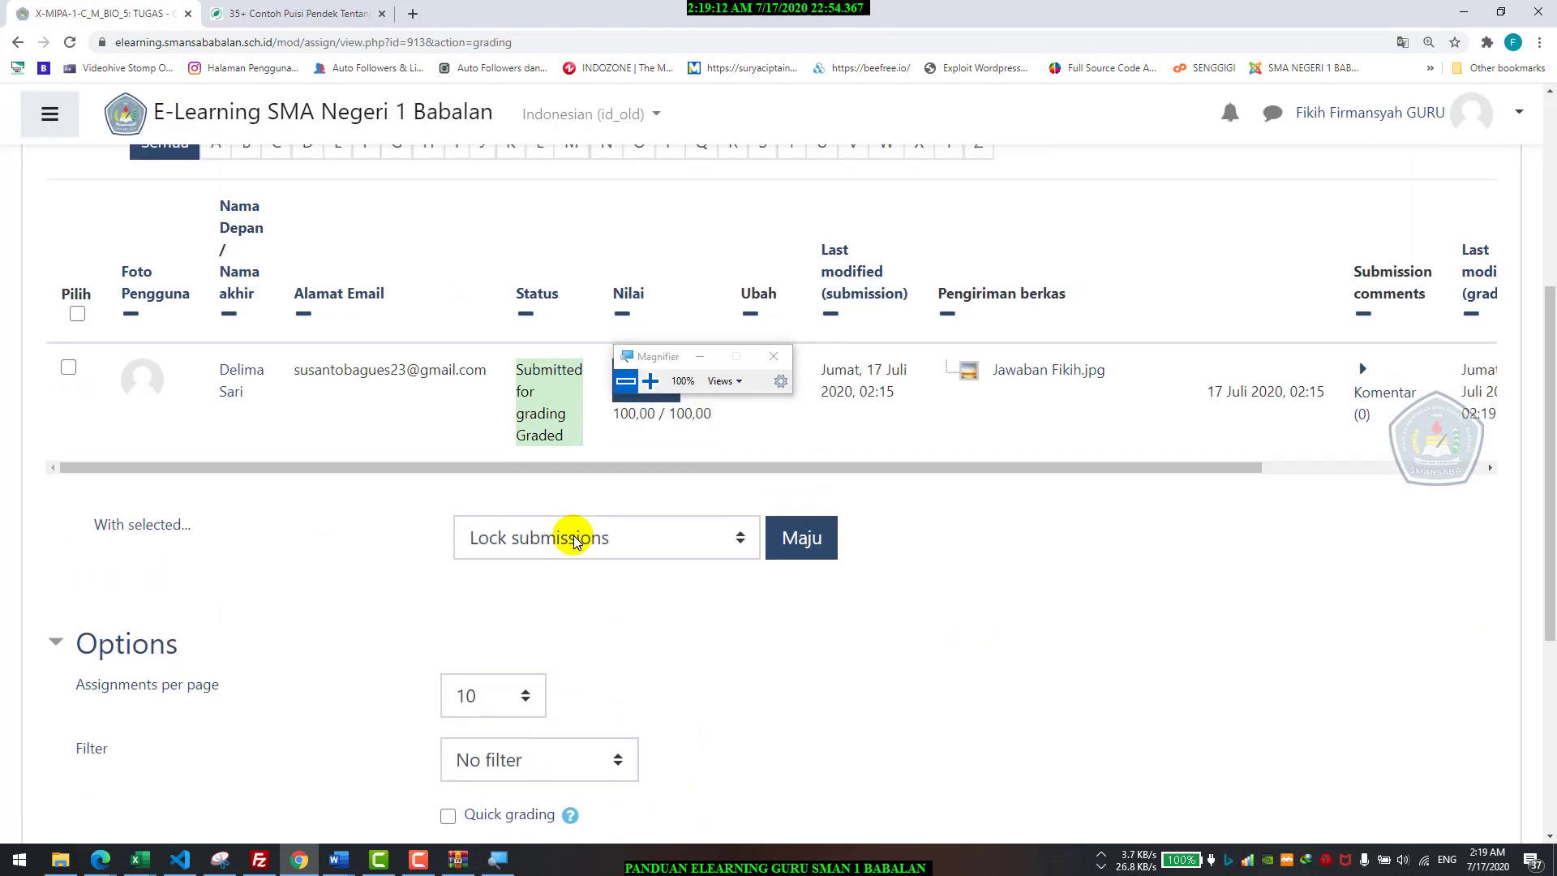
pyautogui.scroll(4, 548, 393)
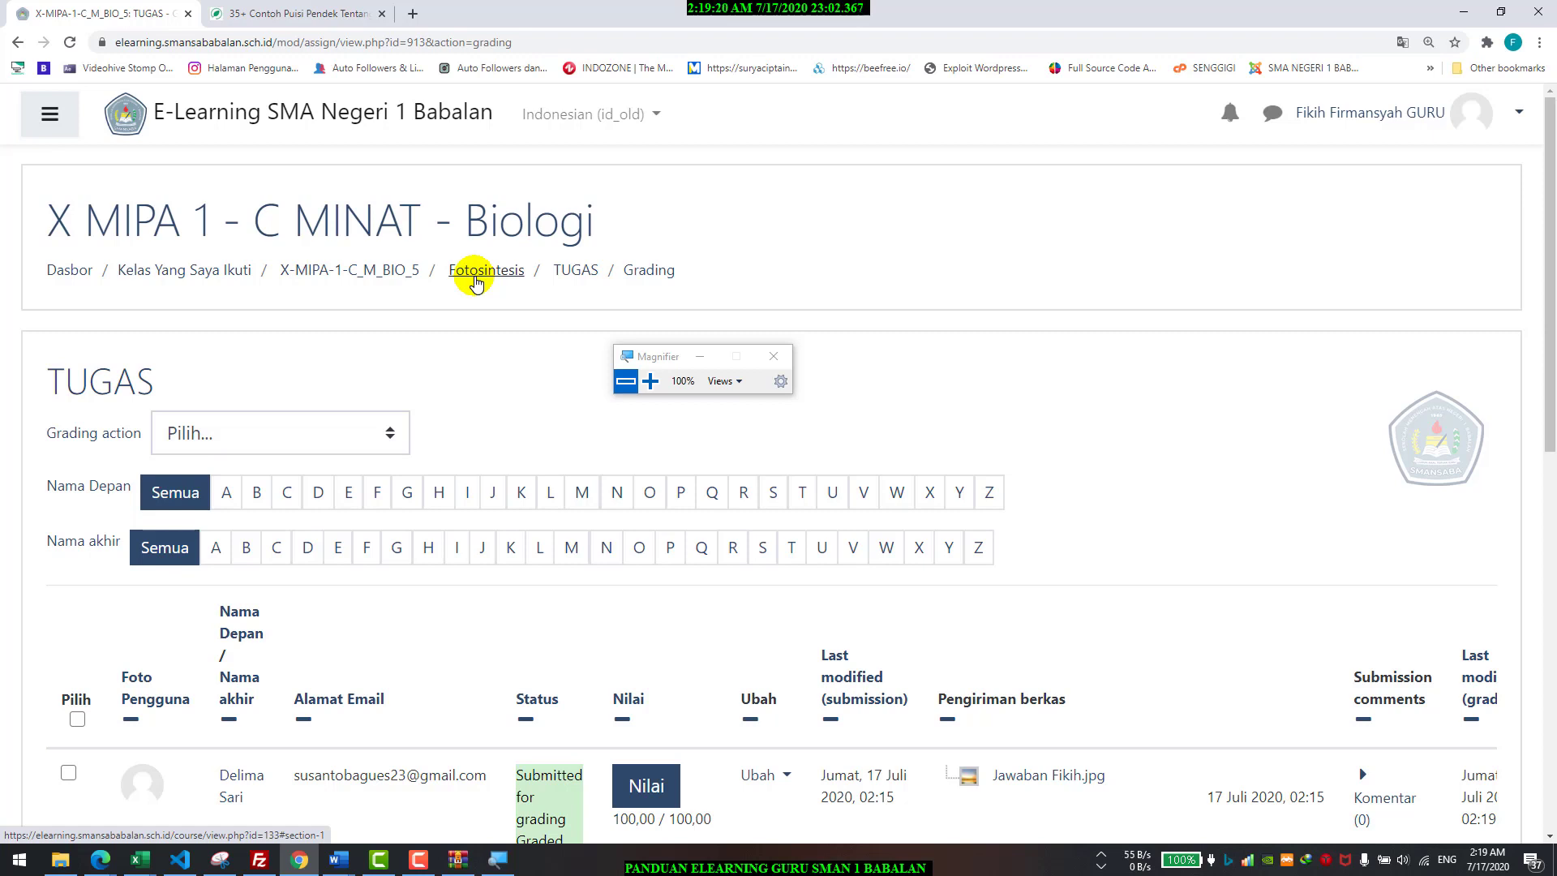
# - Go to the course's Fotosintesis topic, view the TUGAS assignment's grading summary and return to the topic
pyautogui.click(476, 278)
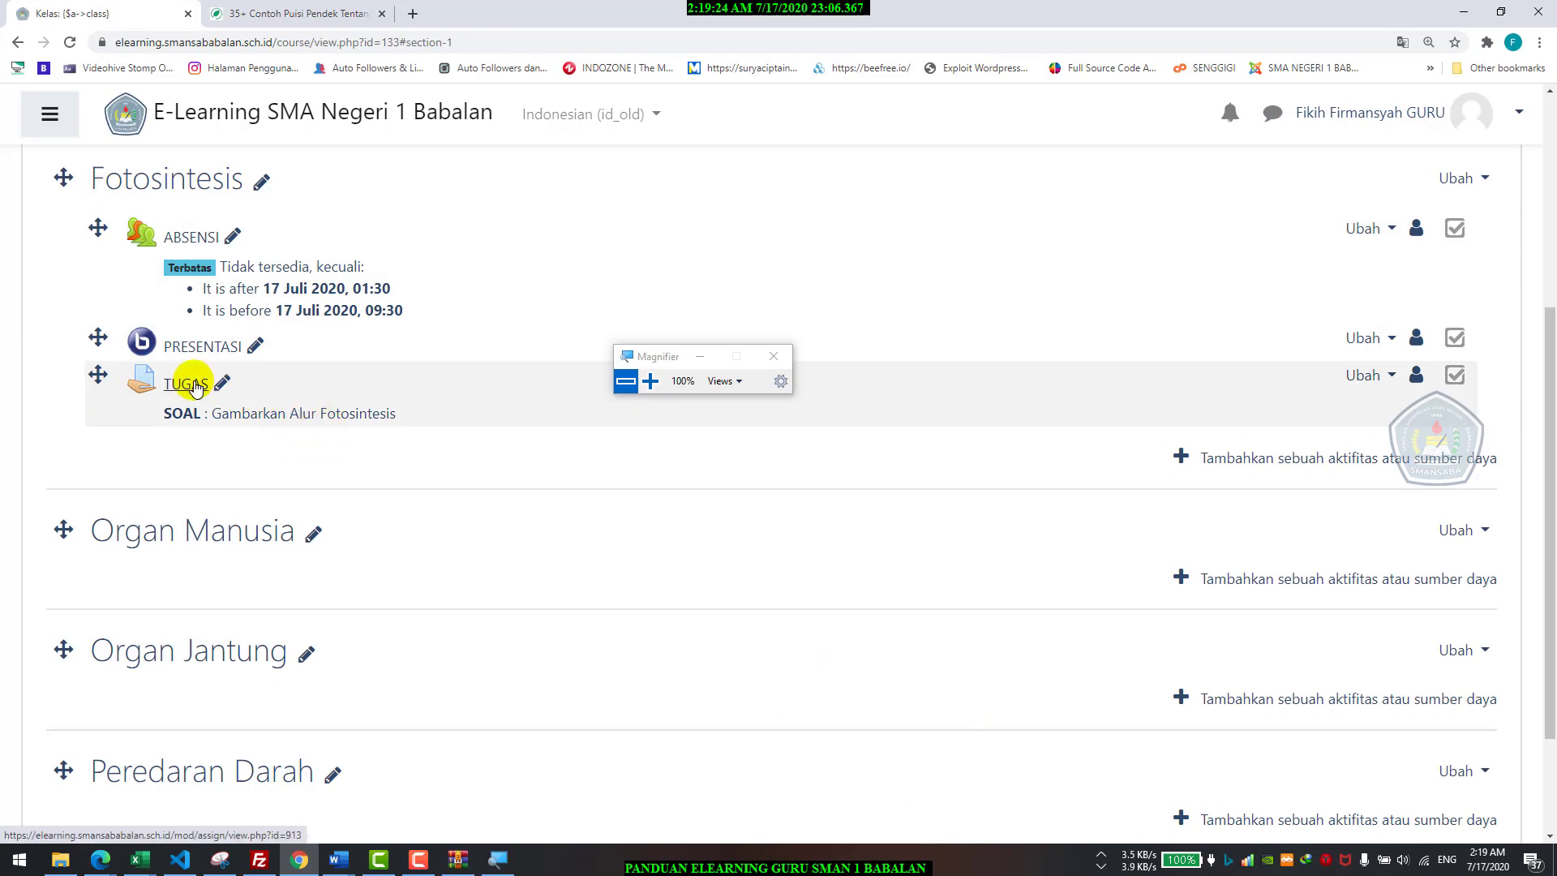
pyautogui.click(195, 386)
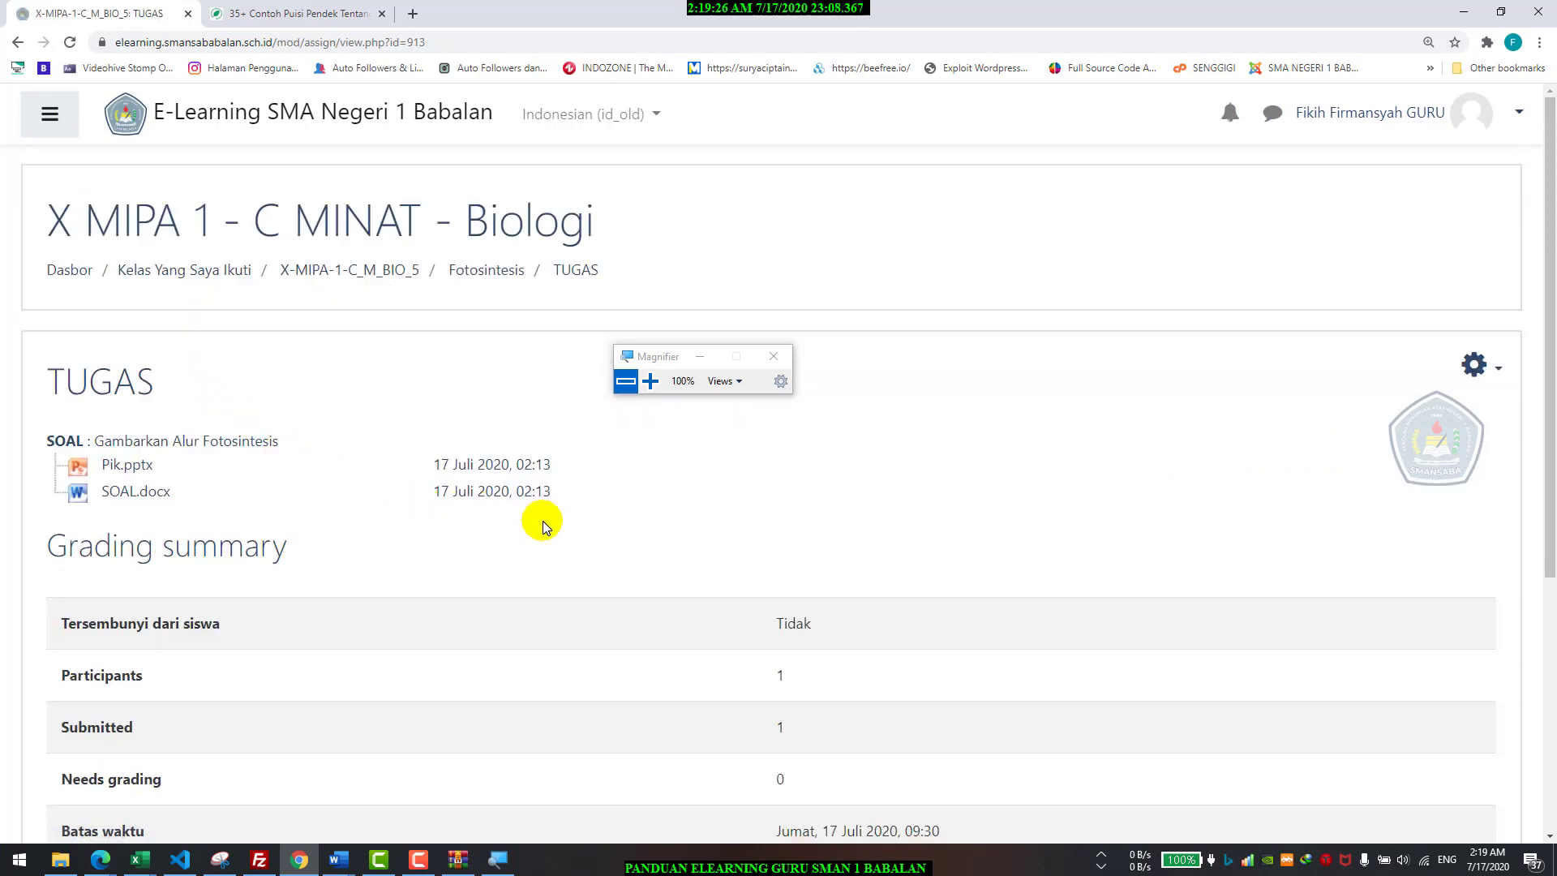
pyautogui.click(485, 278)
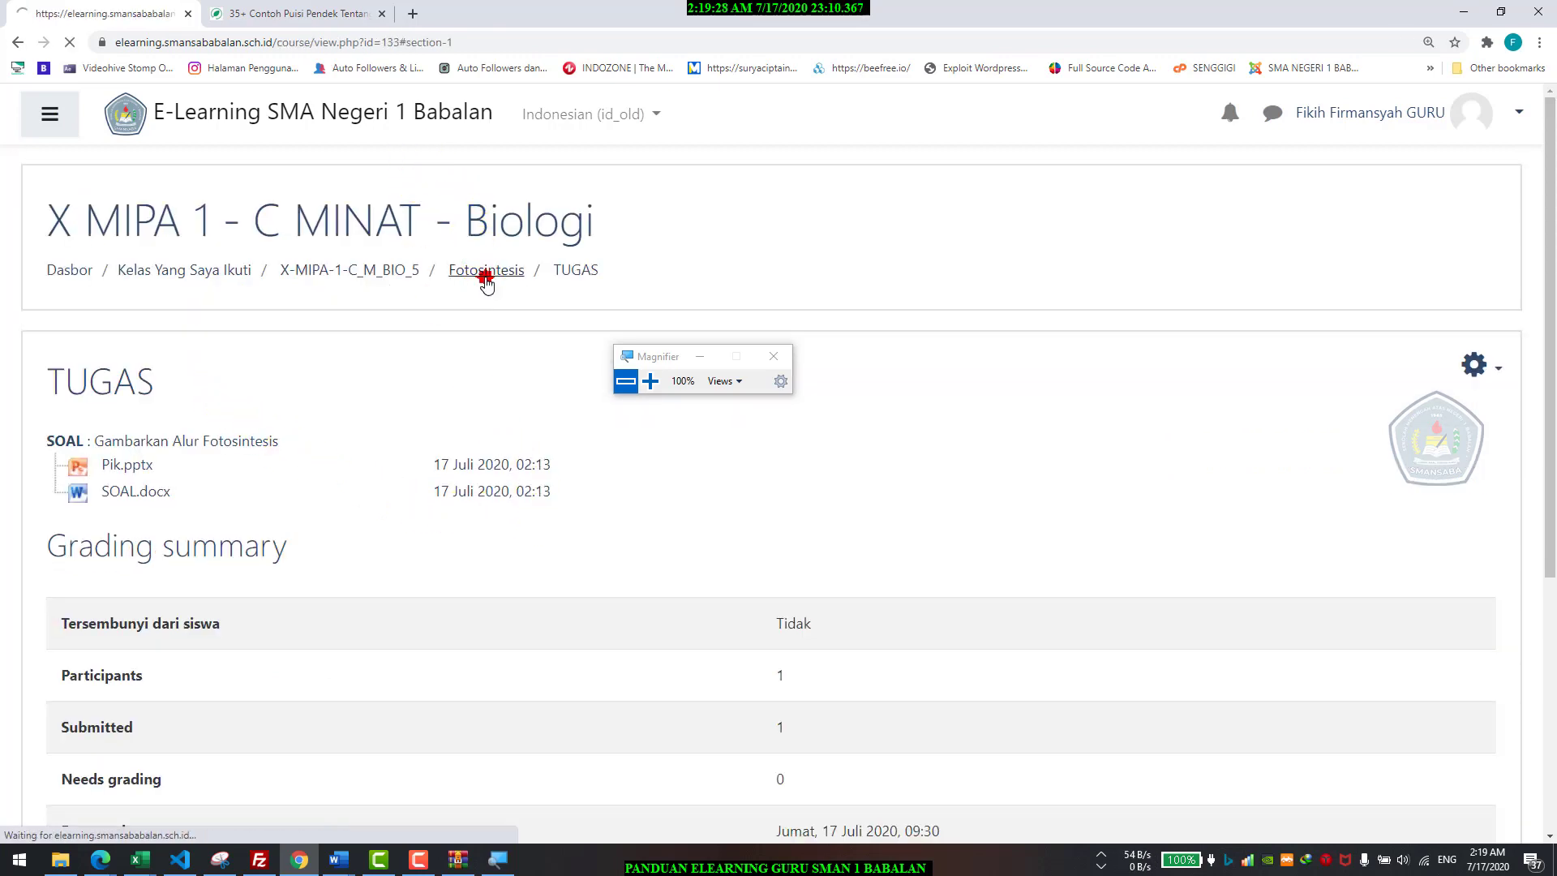
pyautogui.hotkey('alt', 'Tab')
pyautogui.hotkey('alt', 'Tab')
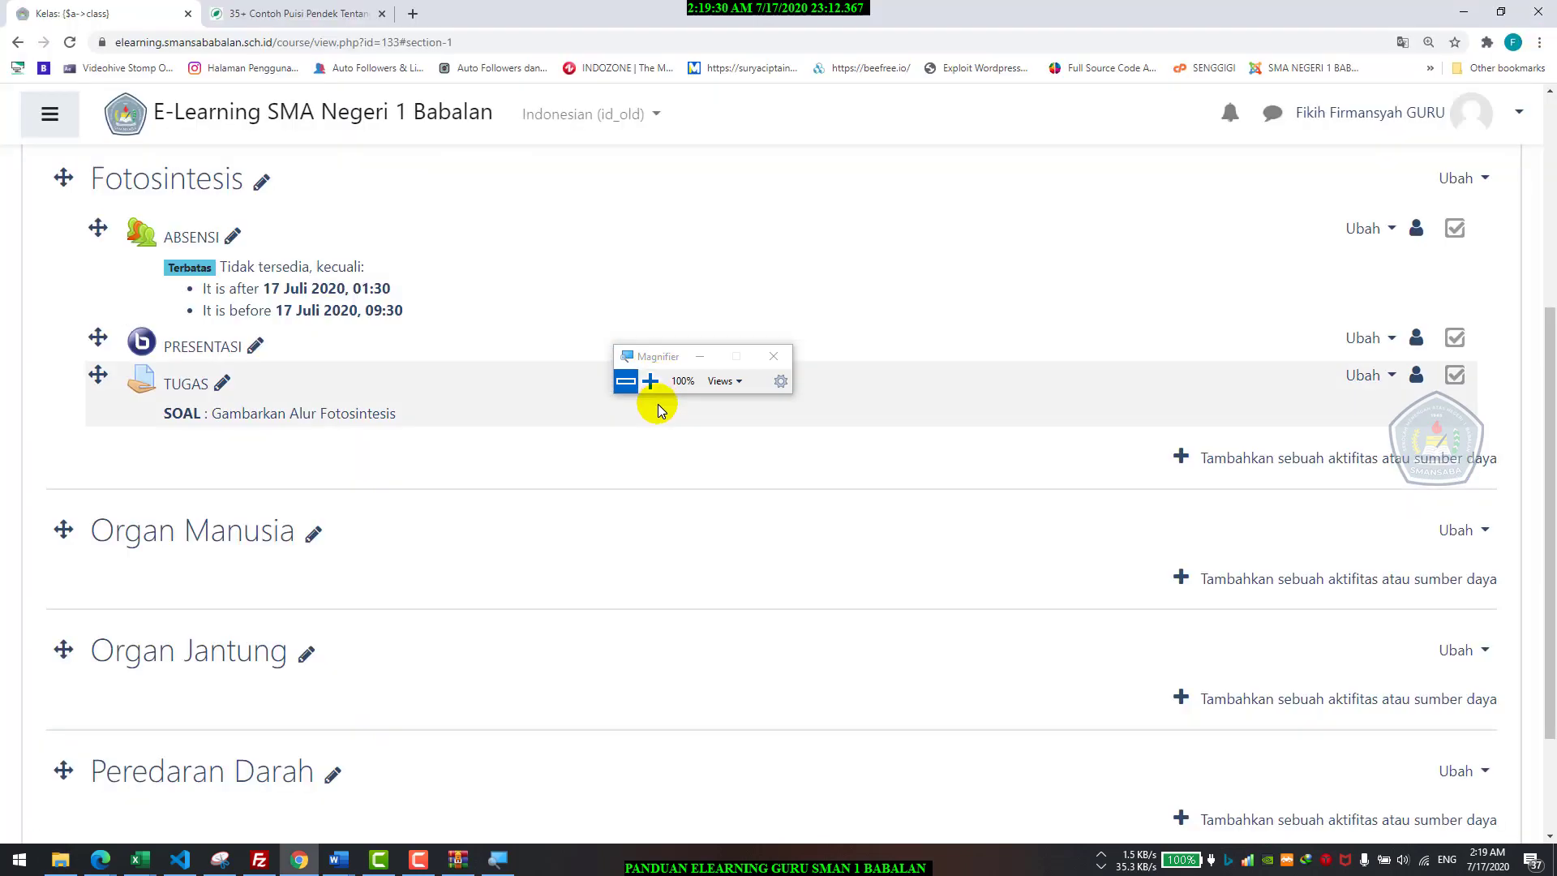
pyautogui.hotkey('alt', 'Tab')
pyautogui.click(559, 336)
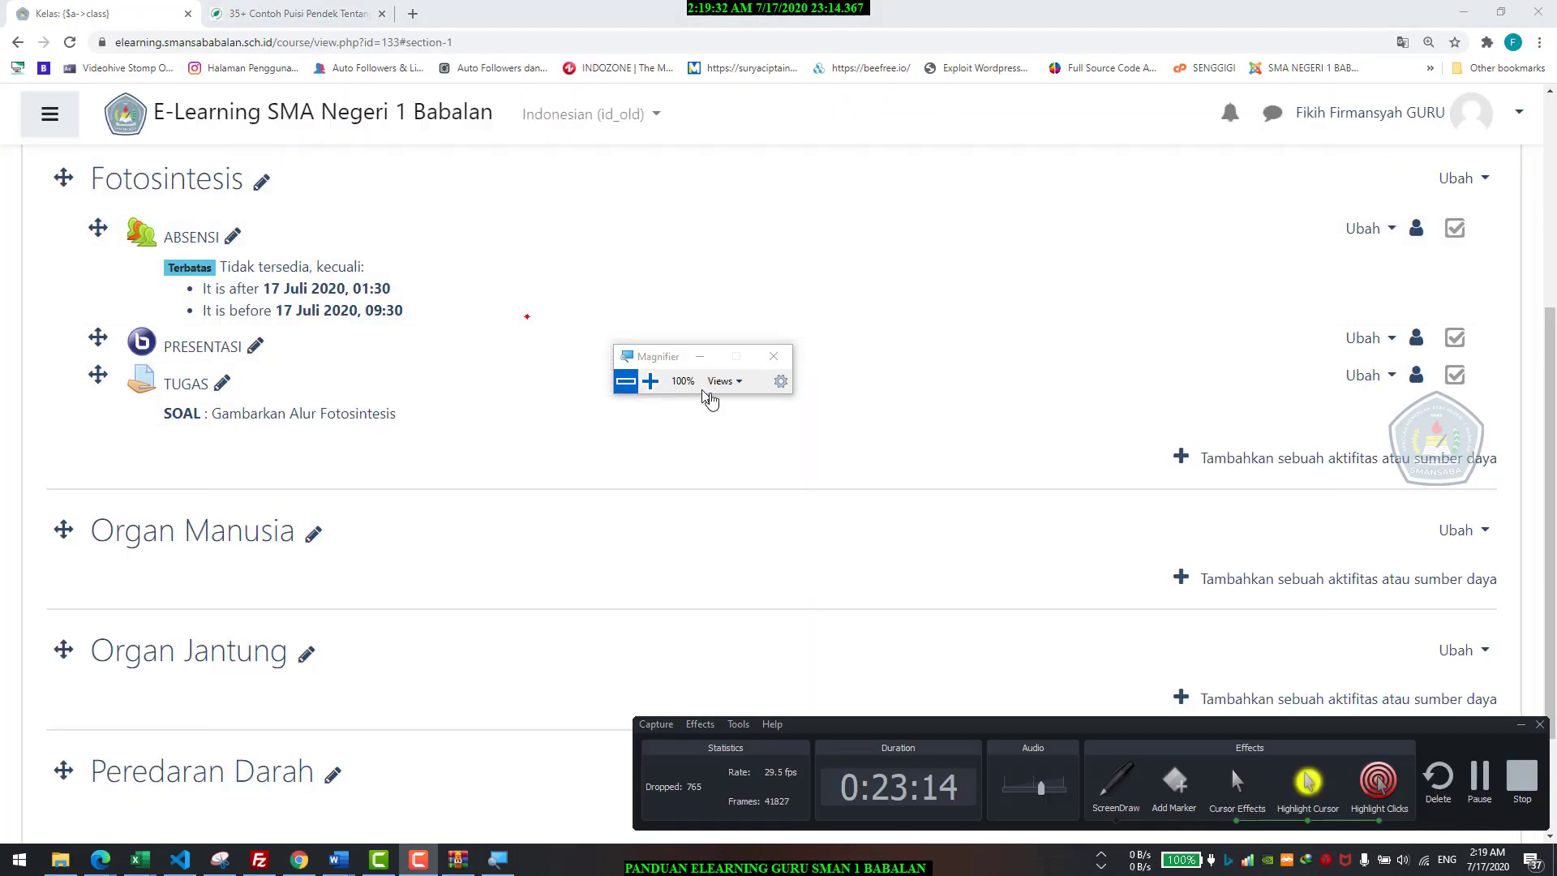